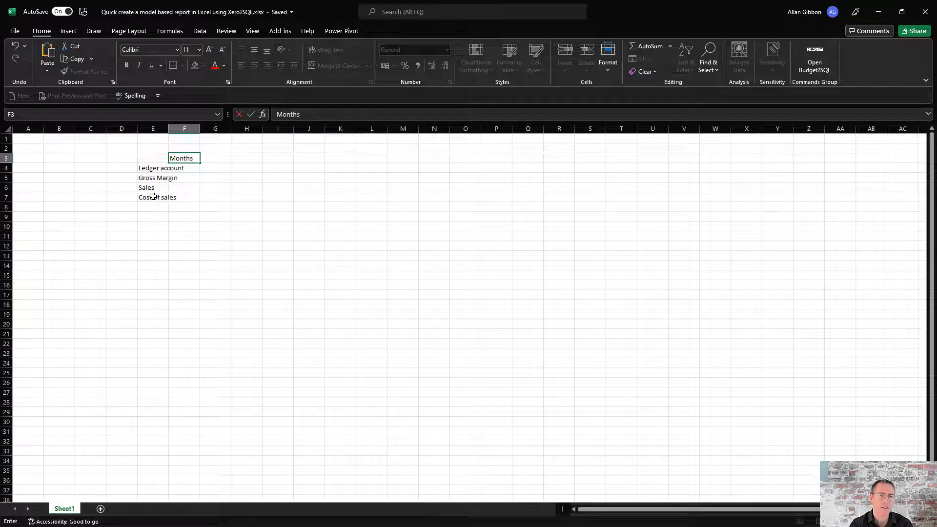
Complete the heading row by entering "or Regions" in cell G3 beside the "Months" heading.
key("Tab")
type("or")
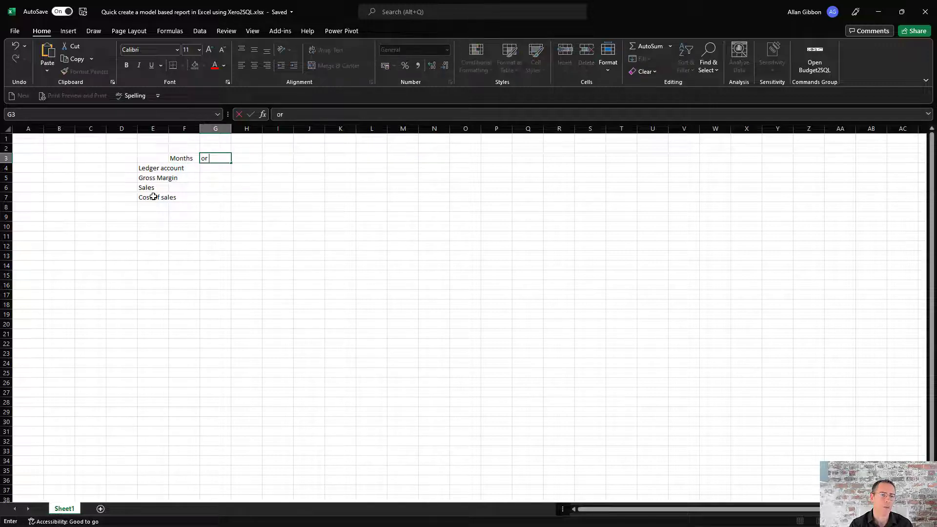
type(" Regions")
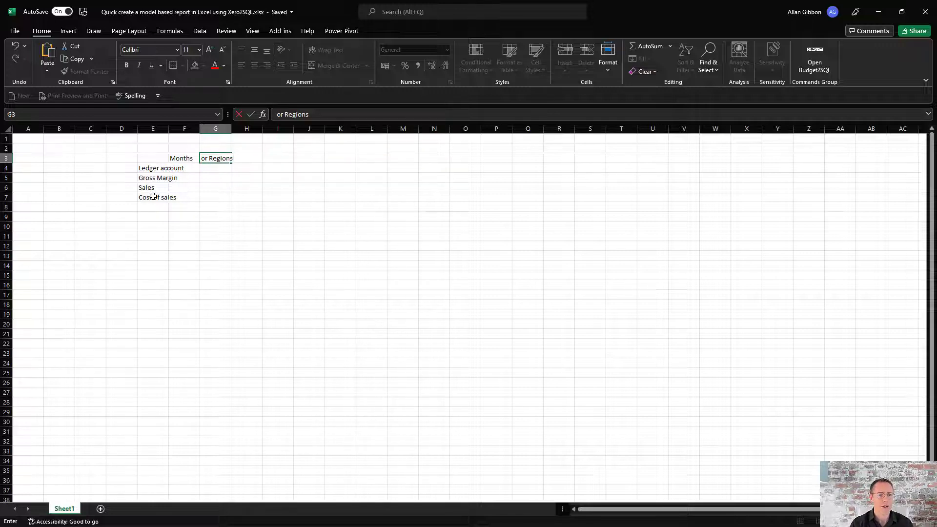
key("Return")
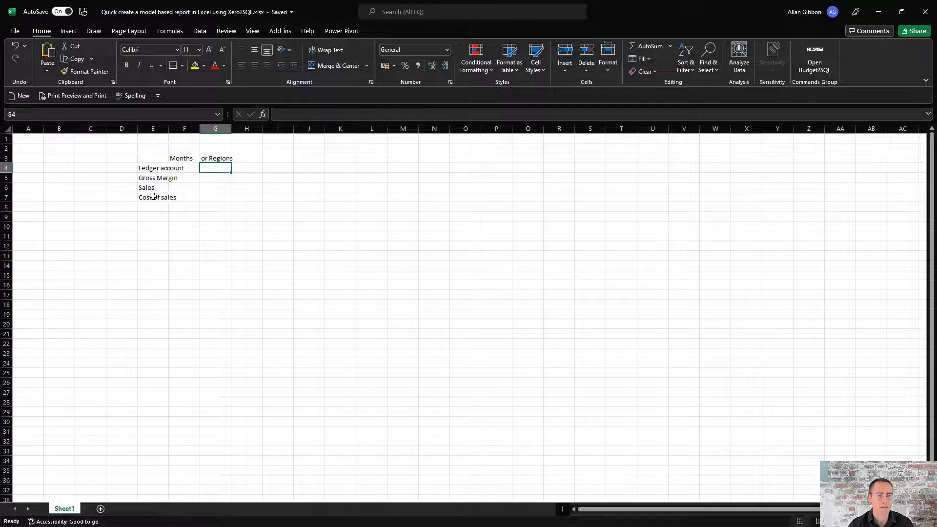
Set up a SQL Server database import from server larasoftsa.database.windows.net and database XE_Larasoft.
left_click(172, 157)
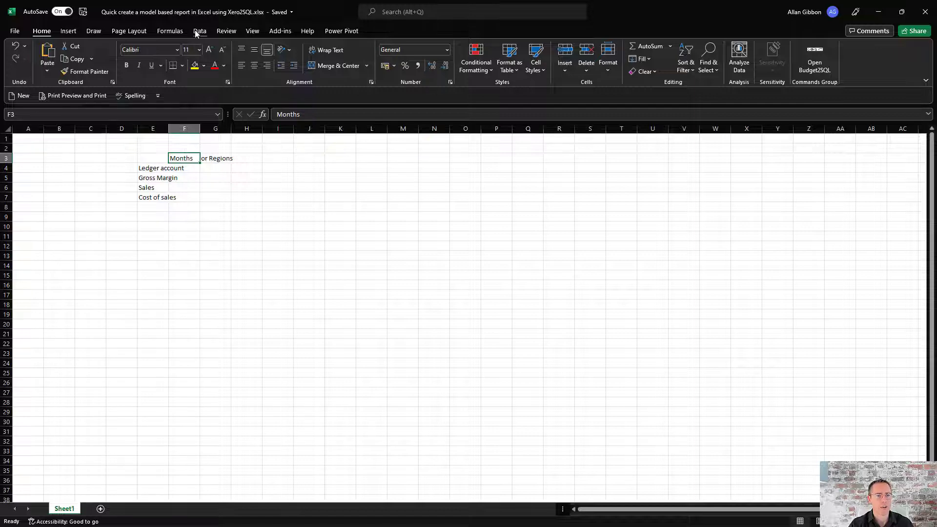
left_click(199, 31)
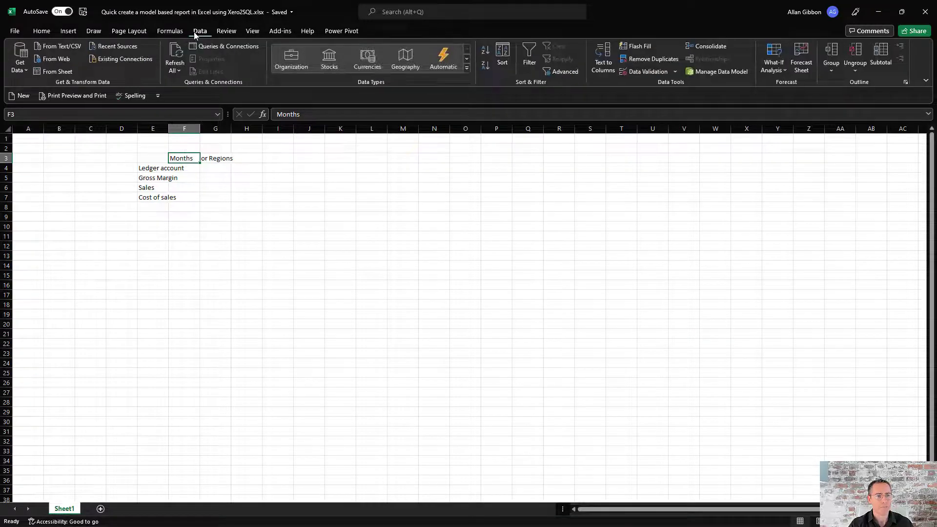
left_click(27, 69)
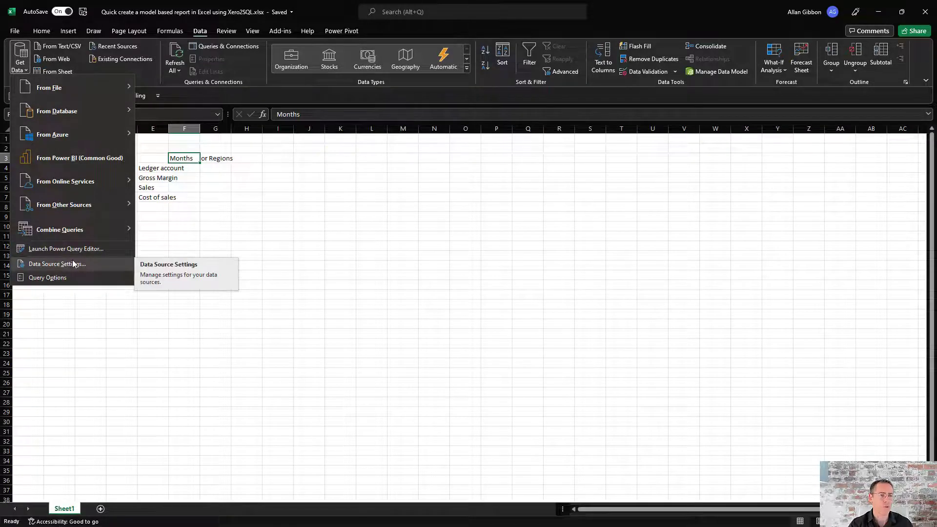
mouse_move(86, 113)
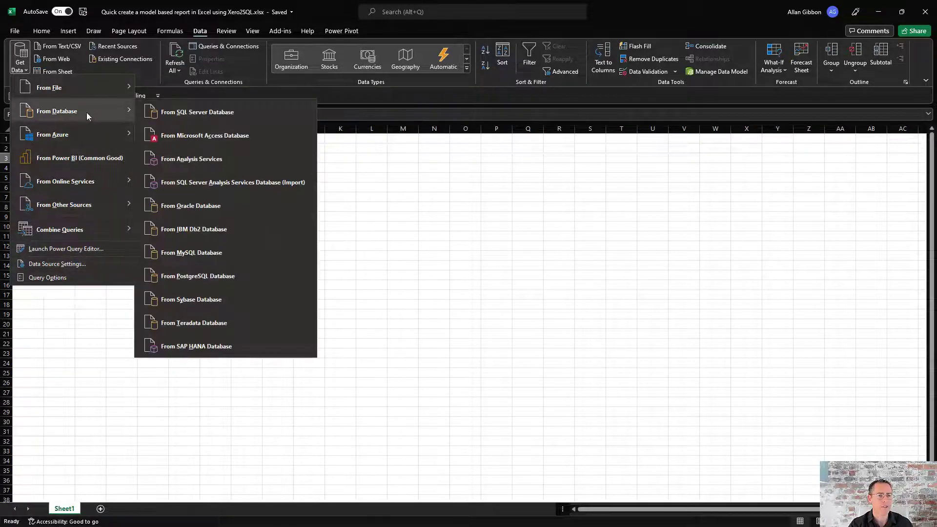
left_click(157, 114)
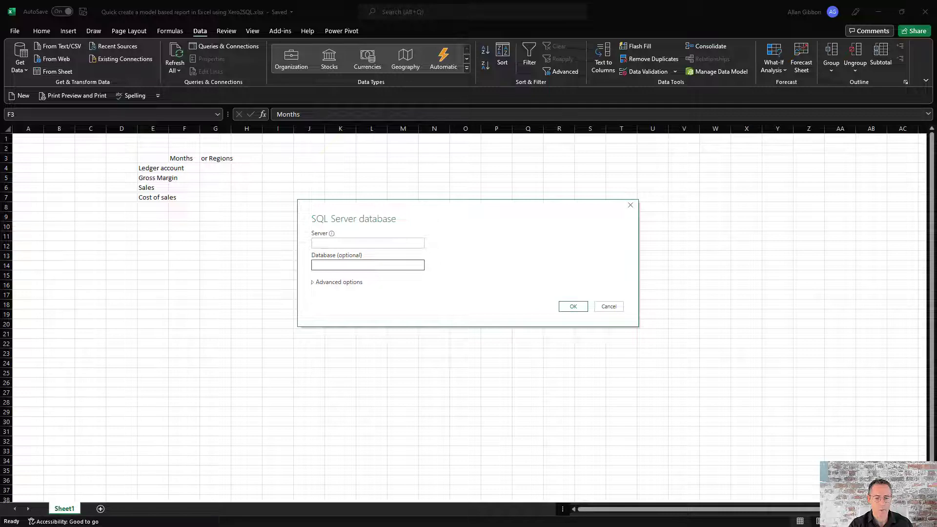
type("larasoftsa.database.windows.net")
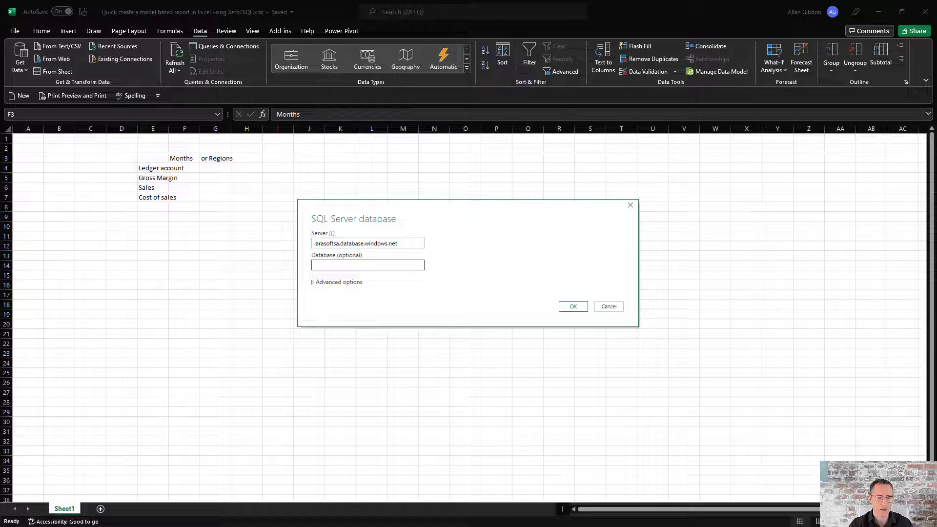
left_click(333, 267)
type("XE_Larasoft")
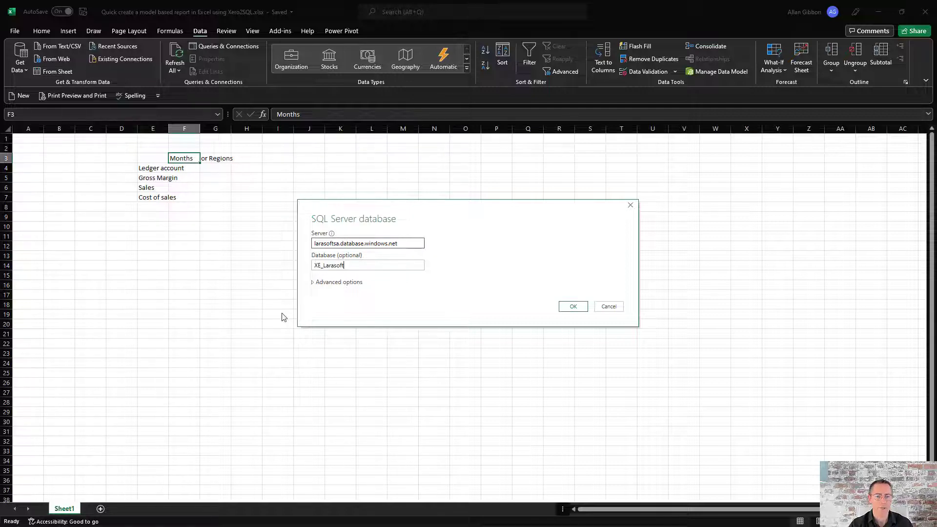
Begin the SQL statement in the advanced options with "Select *" and a "From" line below it.
left_click(313, 283)
left_click(359, 338)
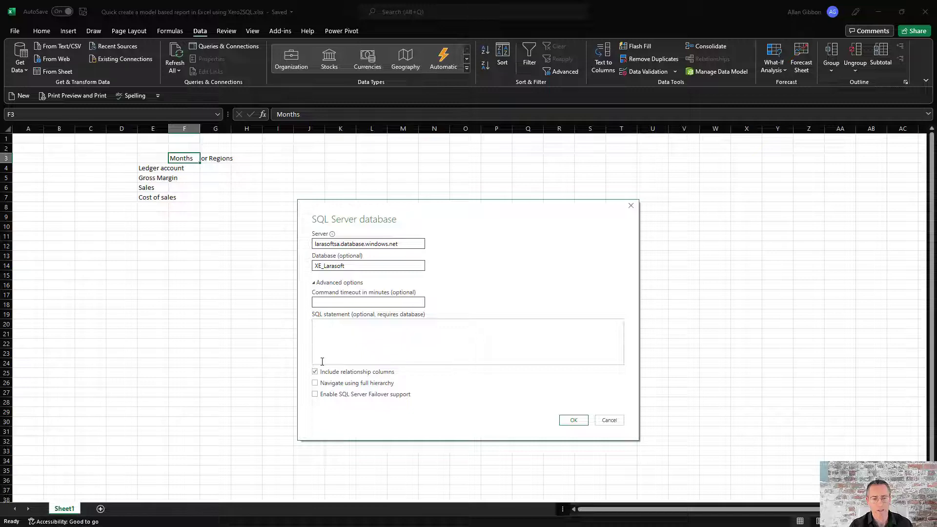
type("Select")
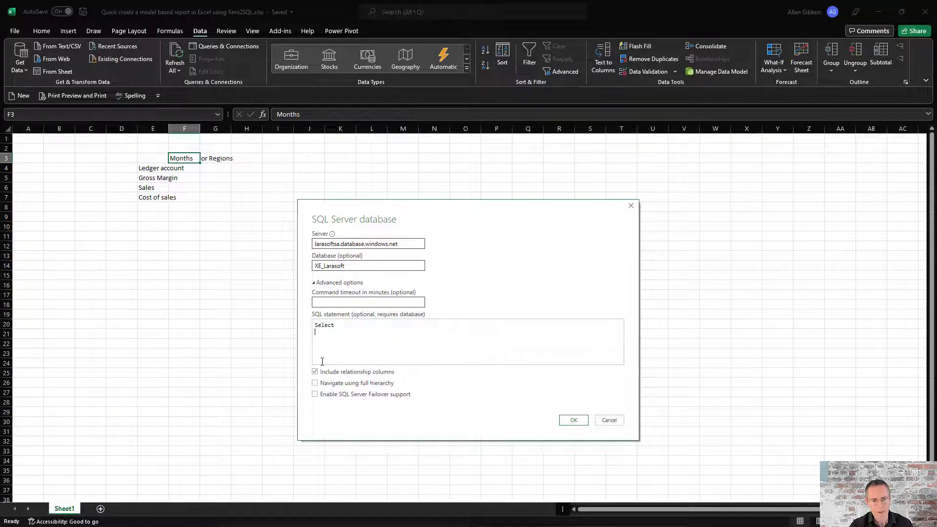
key("Return")
type("From")
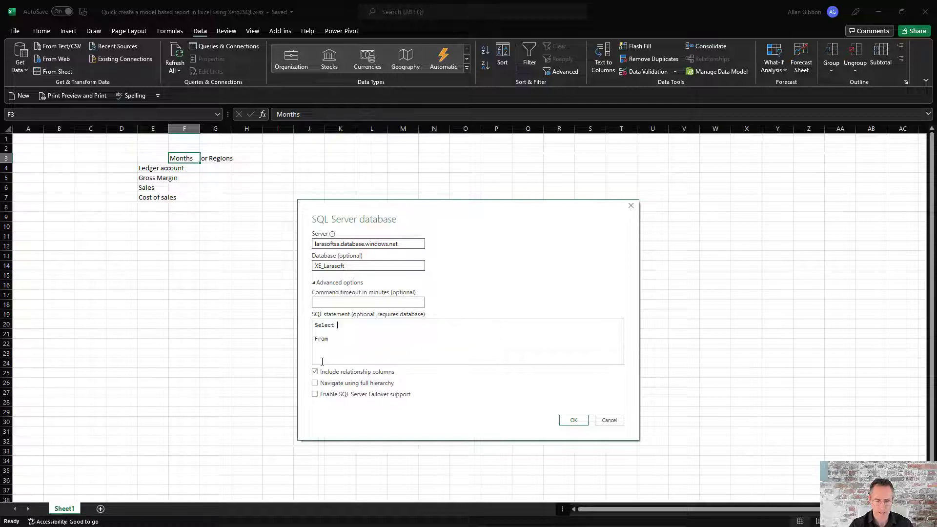
type("*")
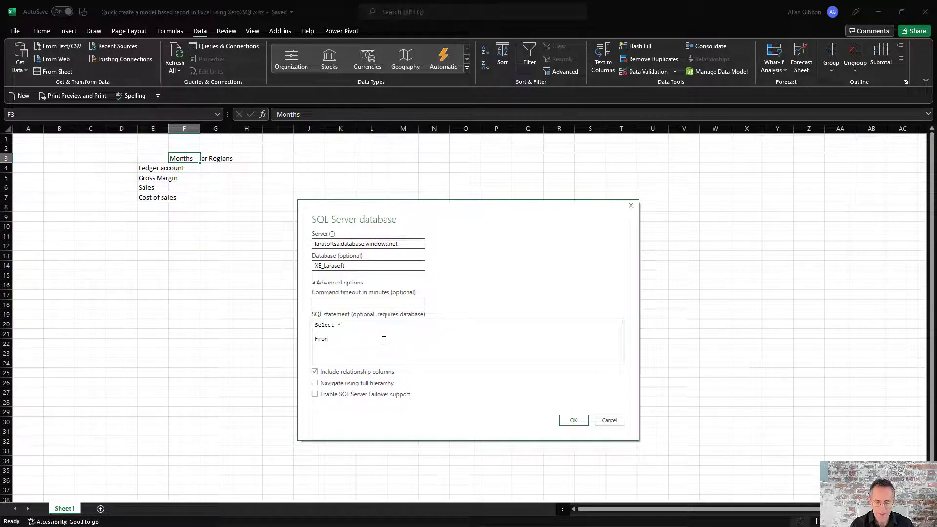
Complete the From line with [DEMO].[vw_X2S_DataFinanceActualBasicMacFriendly] and submit the query for a data preview.
type("[]")
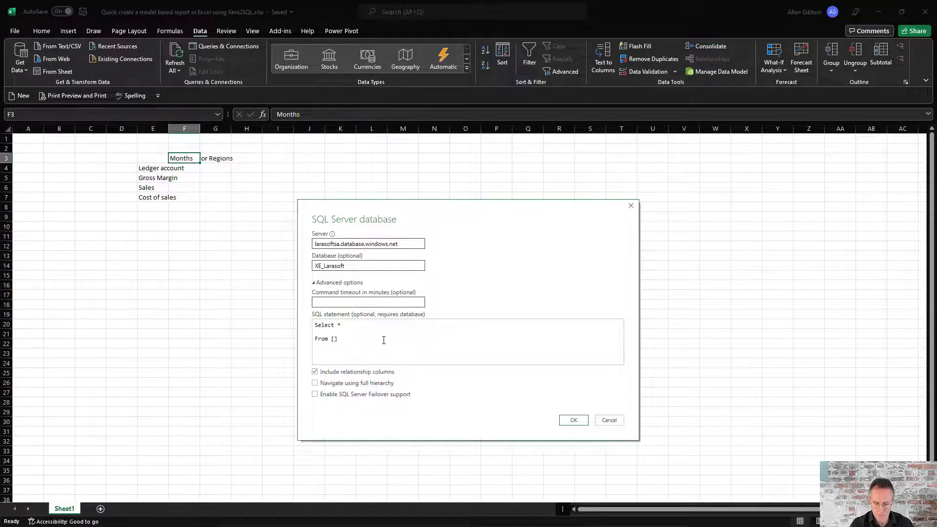
type(".[]")
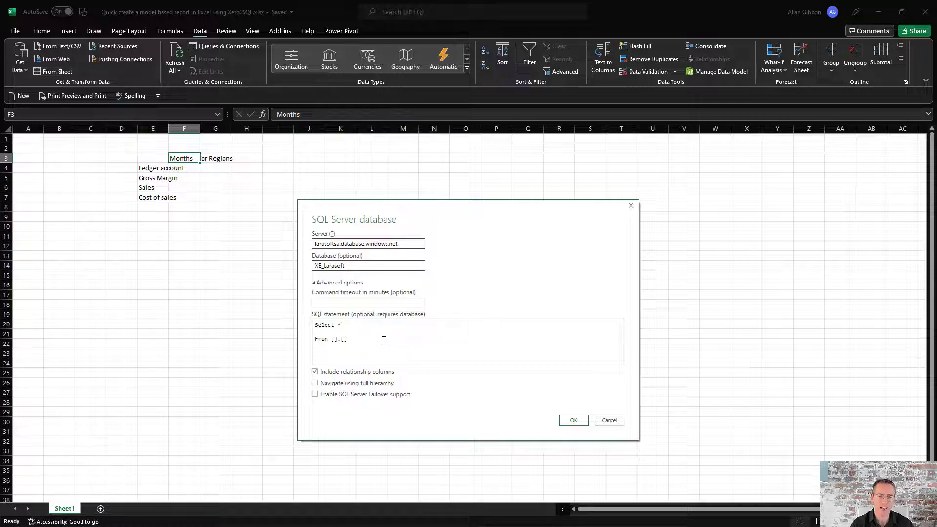
key("Left")
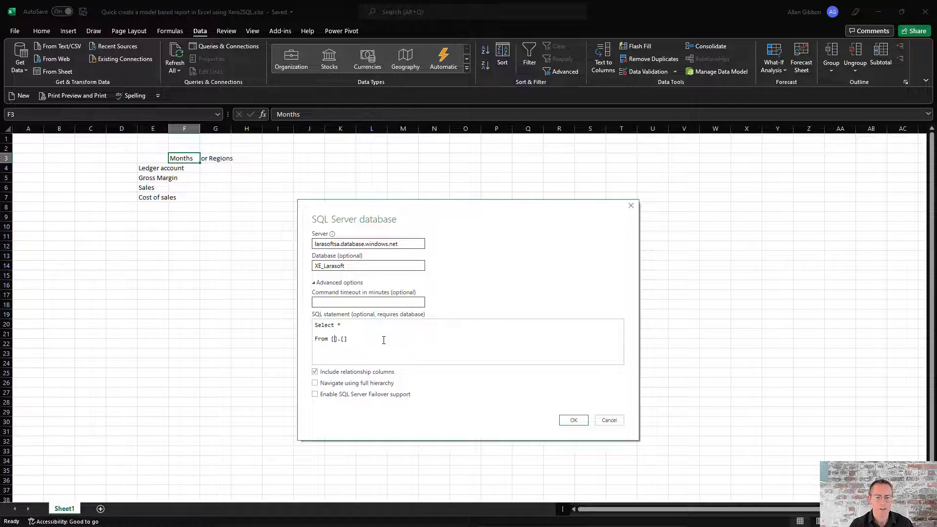
type("DEMO")
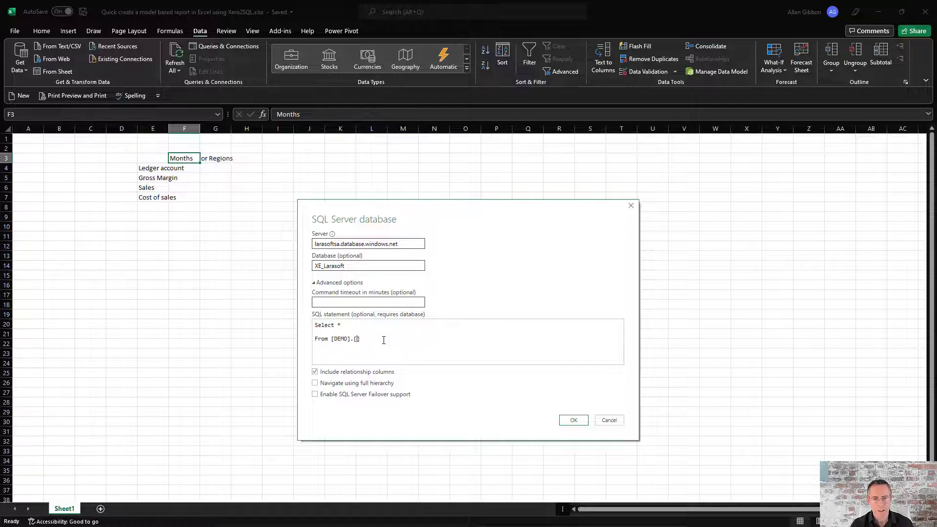
type("vw_X2S_DataFinanceActualBasicMacFriendly")
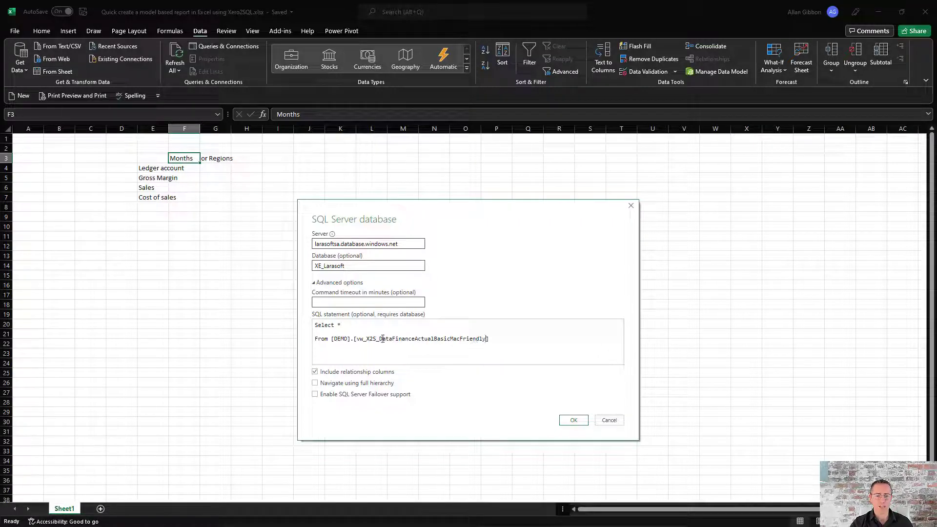
left_click_drag(379, 338, 391, 338)
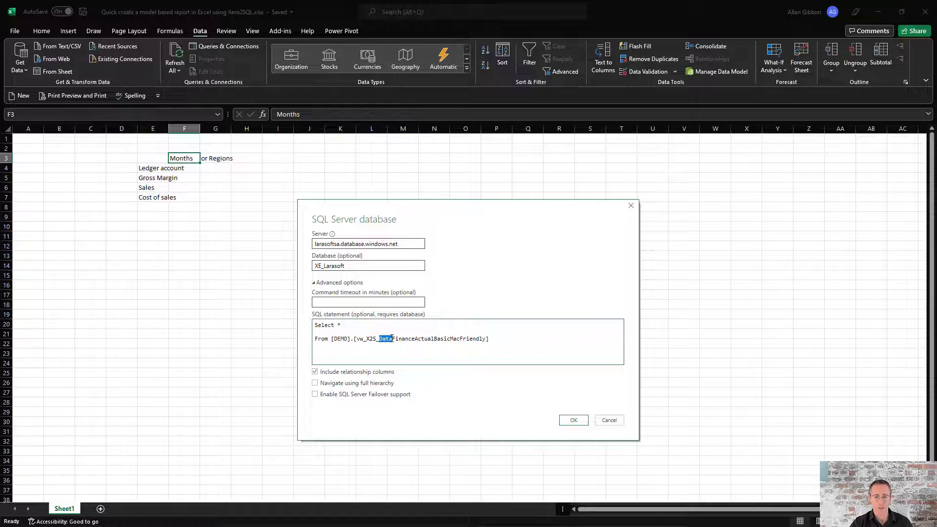
left_click_drag(392, 338, 485, 342)
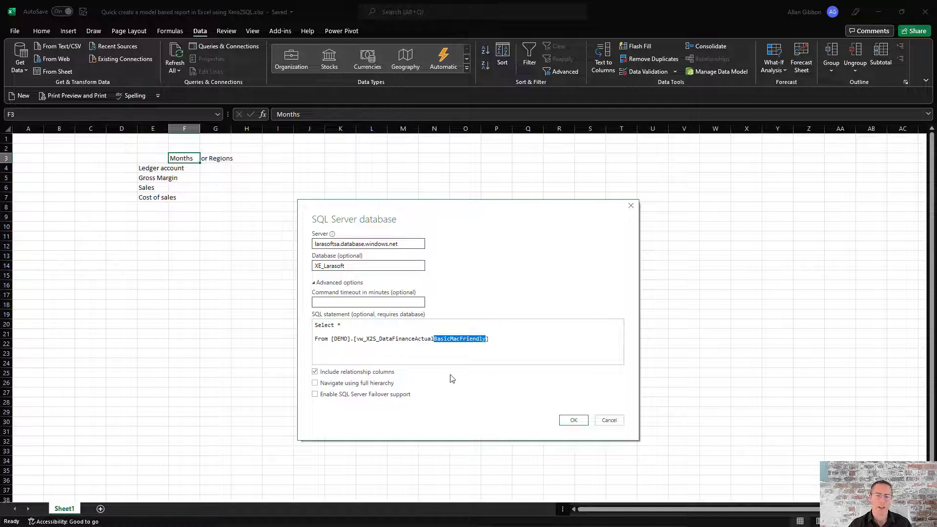
left_click(443, 348)
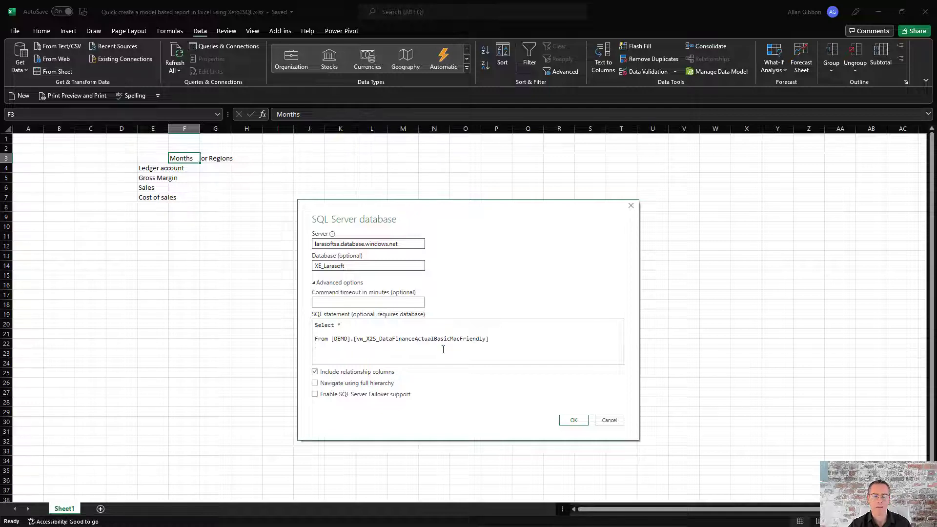
left_click(574, 423)
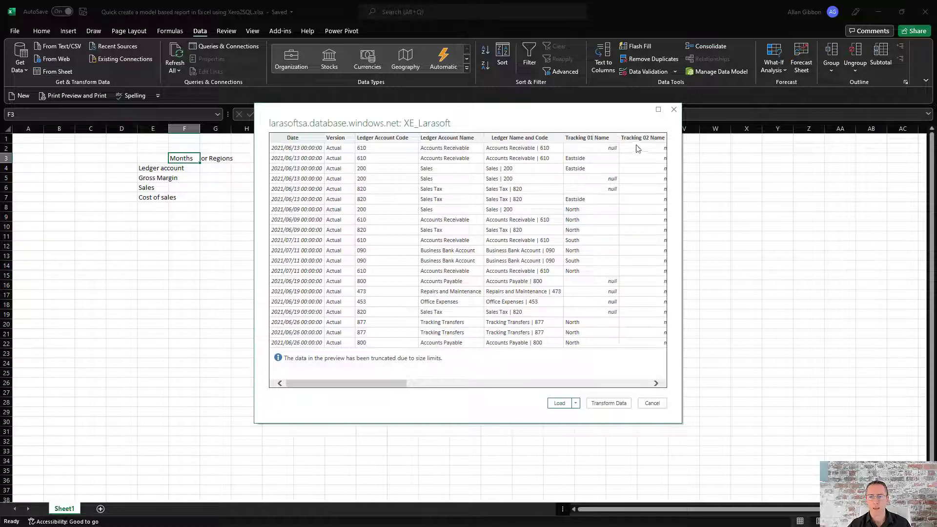
Review the preview's columns through System Id, and load the query as a table on a new worksheet.
left_click_drag(344, 384, 451, 378)
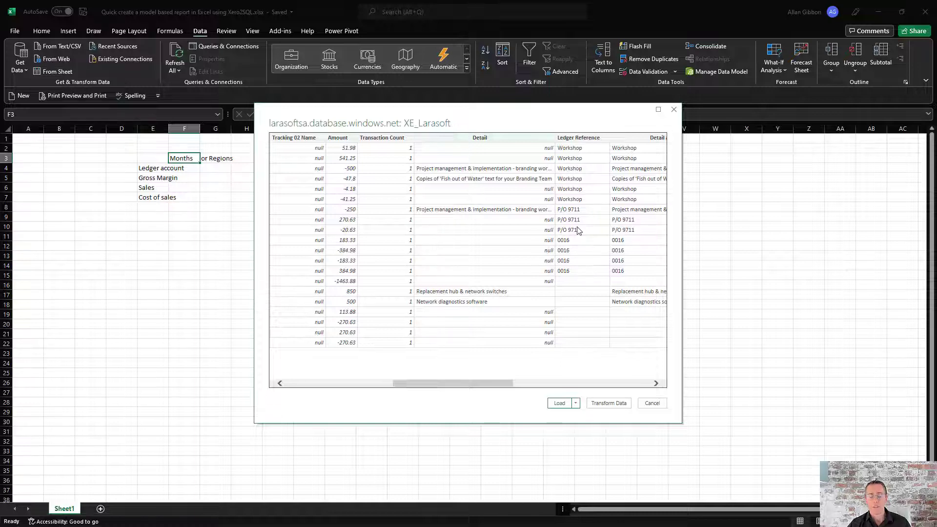
left_click_drag(468, 384, 575, 381)
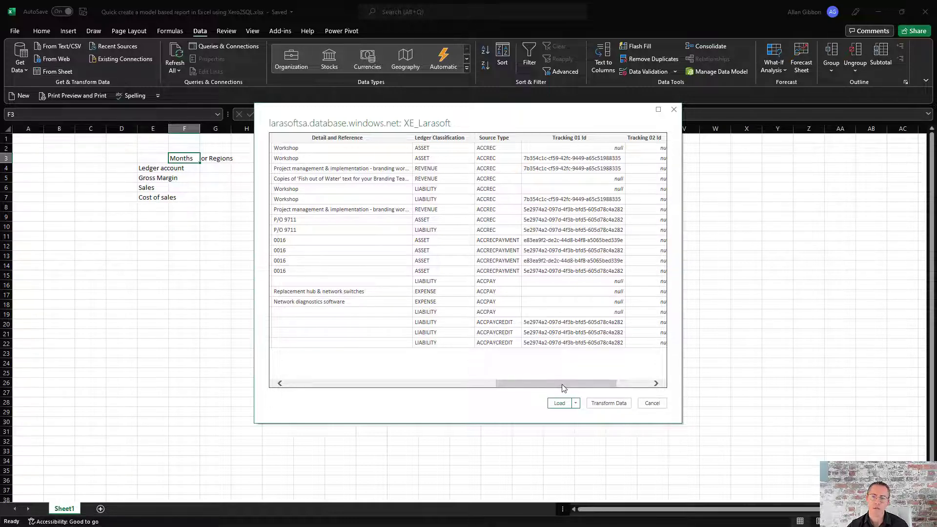
left_click_drag(563, 388, 610, 389)
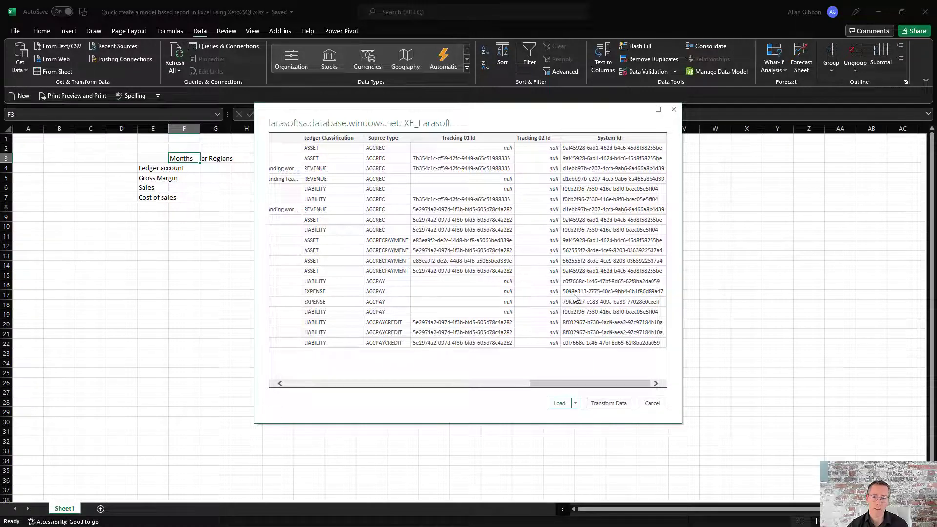
left_click(576, 403)
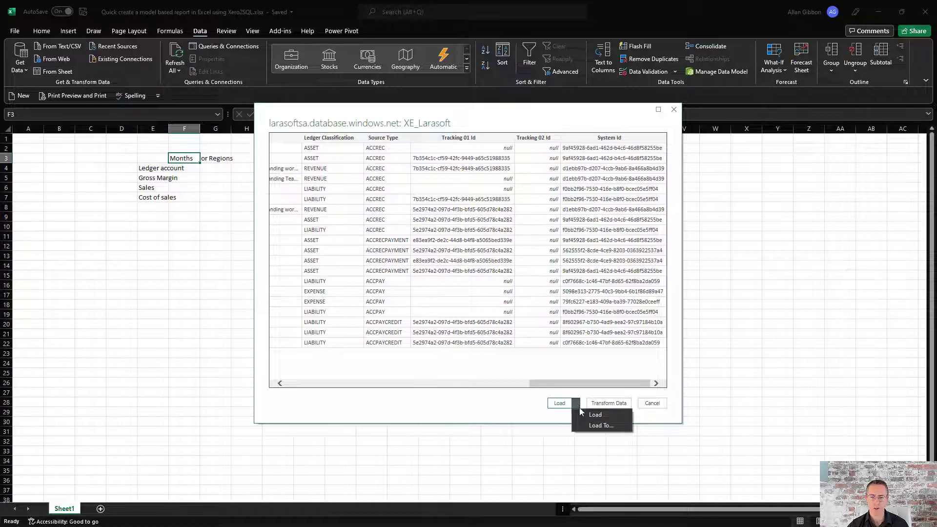
left_click(598, 426)
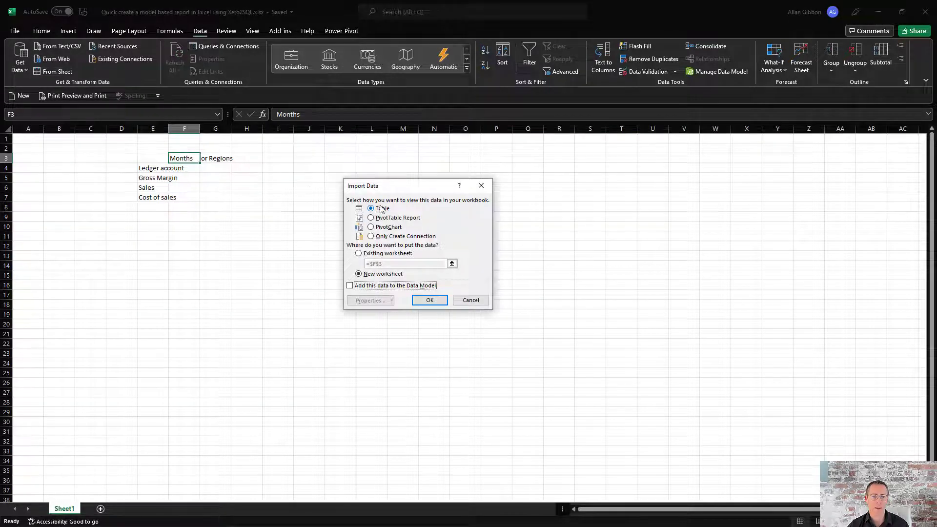
left_click(381, 210)
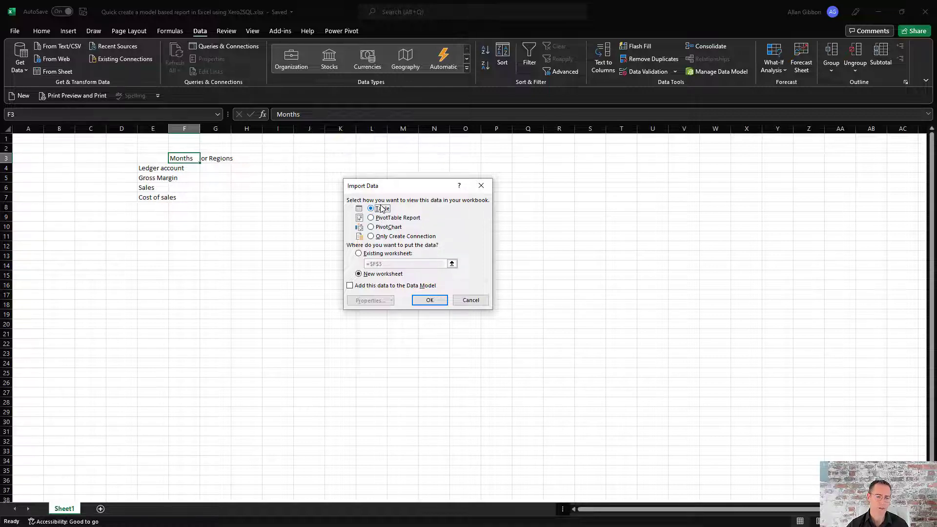
left_click(429, 299)
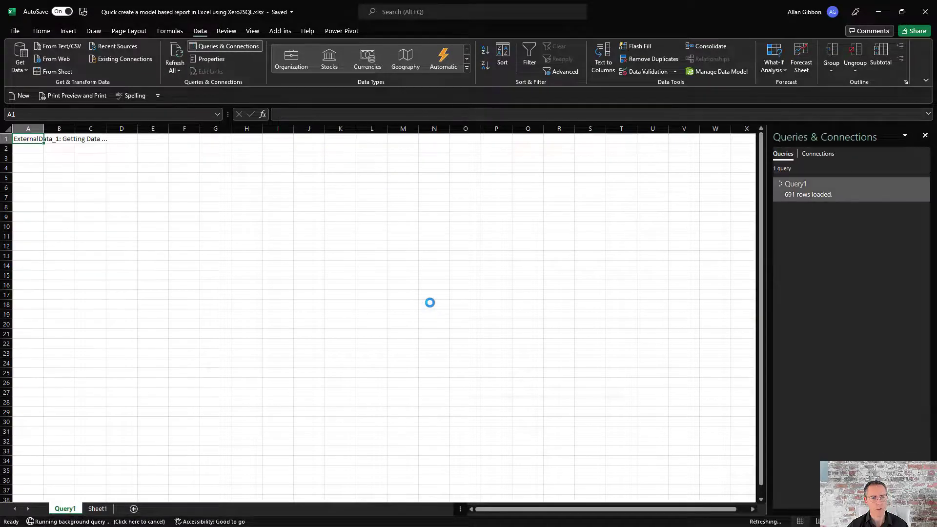
scroll(390, 278, "right", 6)
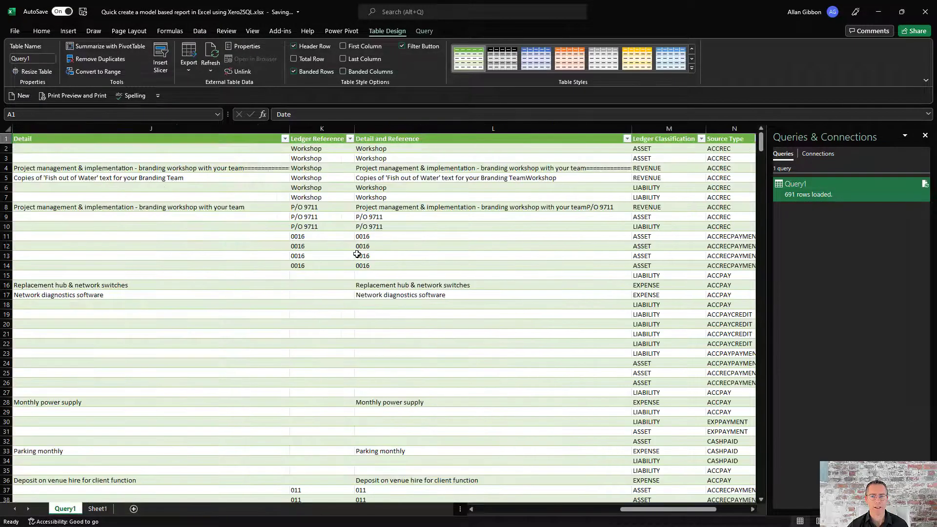
scroll(357, 254, "left", 6)
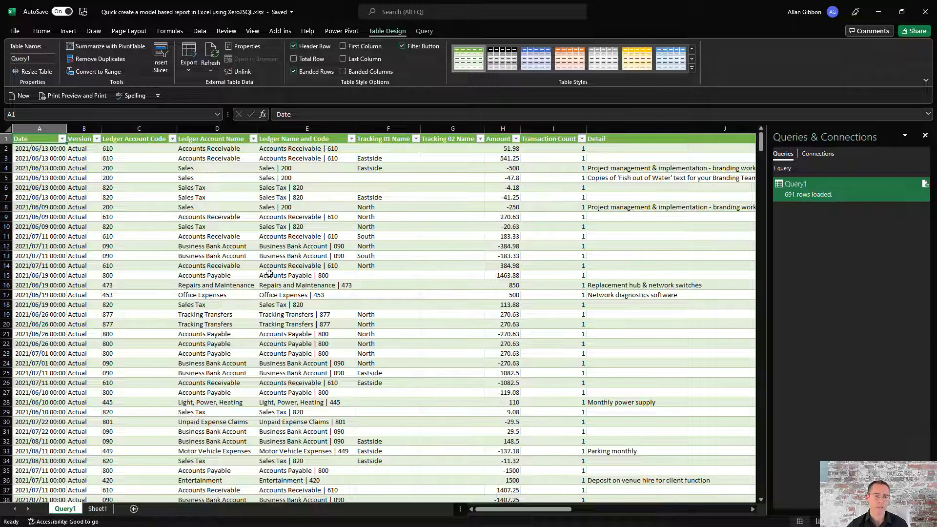
left_click(269, 266)
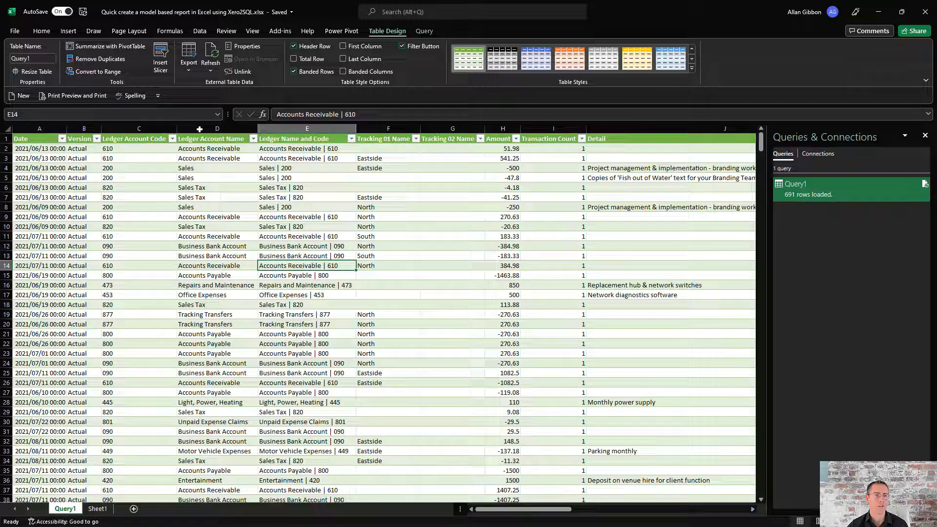
left_click(68, 30)
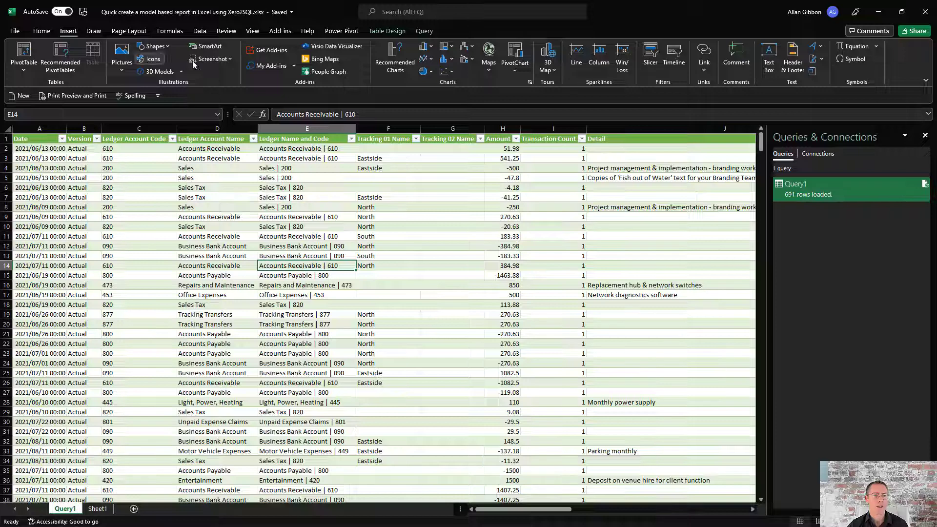
left_click(24, 52)
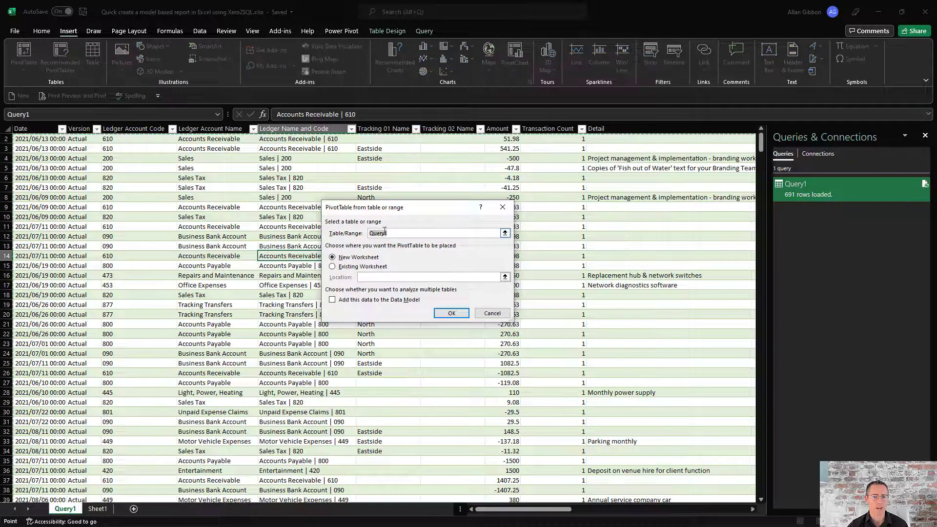
left_click(490, 313)
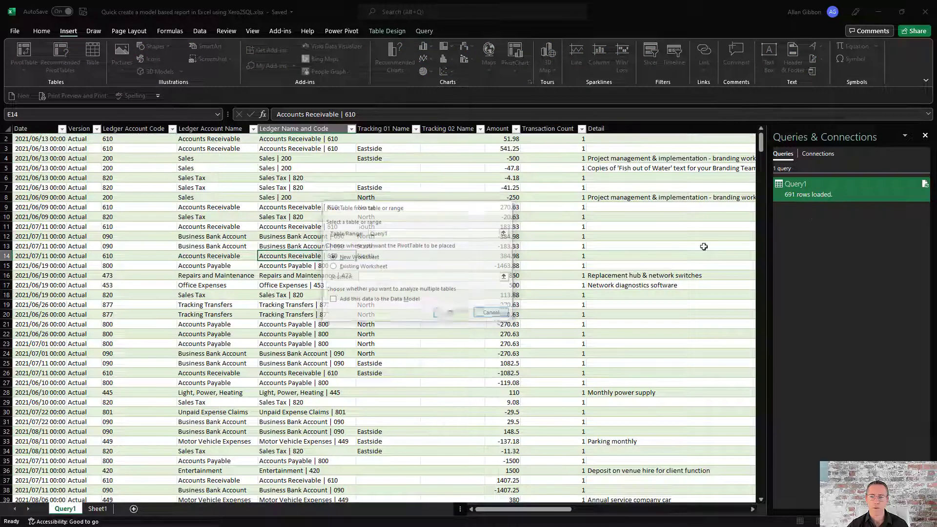
Rename the loaded query Query1 as DataFinanceActual.
right_click(792, 195)
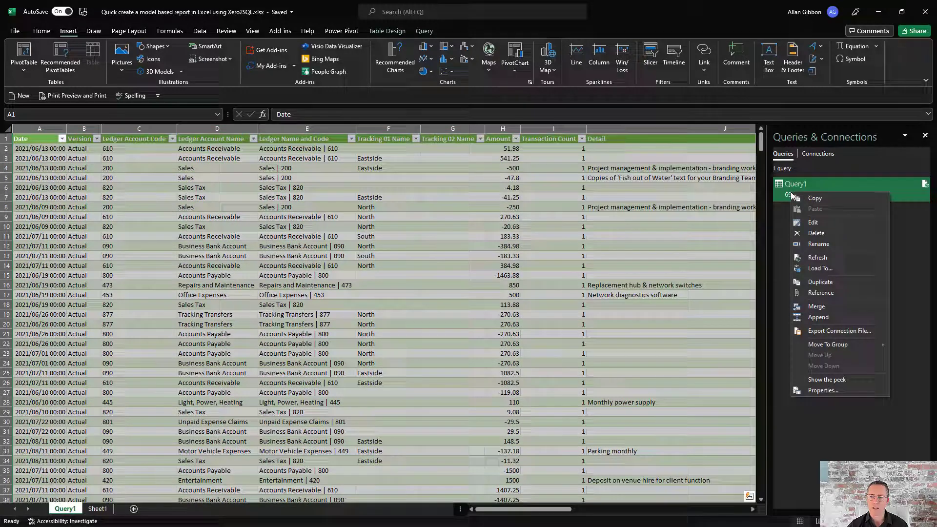
left_click(803, 246)
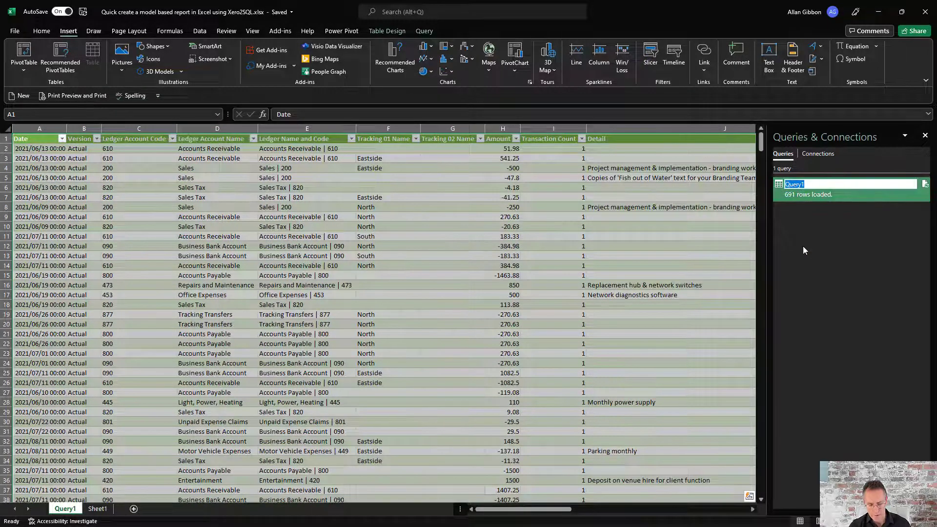
type("DataFinan")
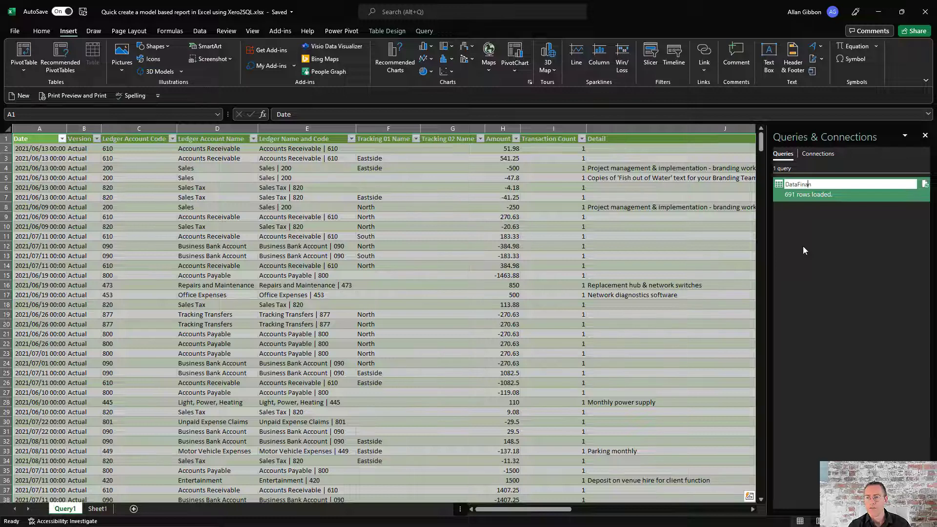
type("ceActual")
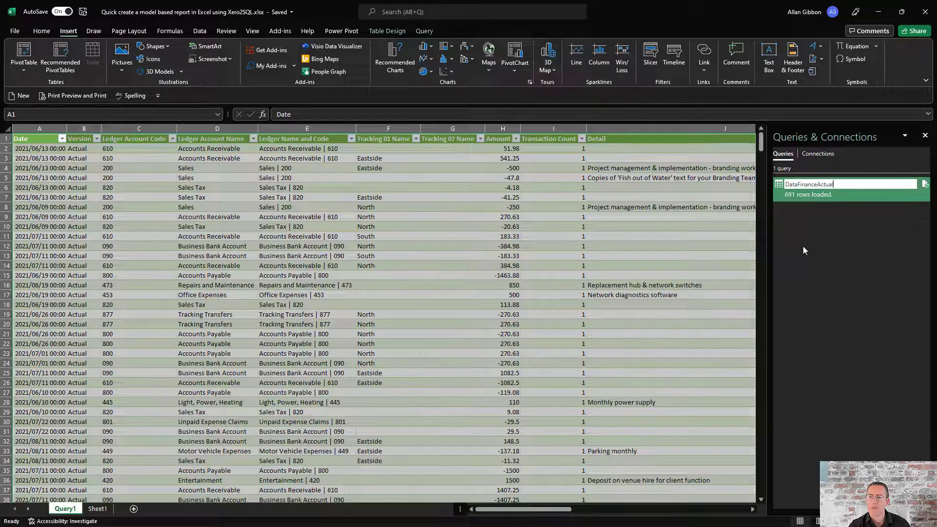
key("Return")
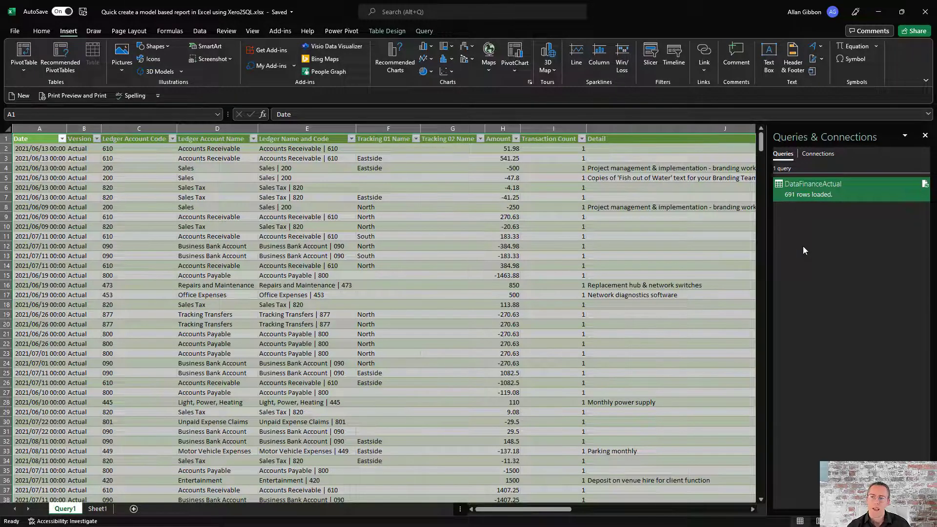
Insert a PivotTable from DataFinanceActual on a new worksheet, with Ledger Name and Code as rows and the sum of Amount as values.
left_click(452, 177)
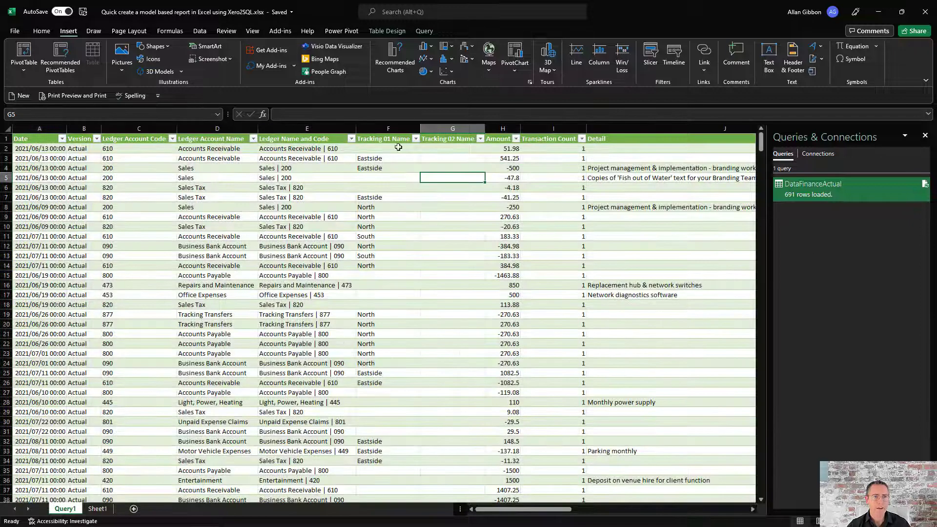
left_click(23, 68)
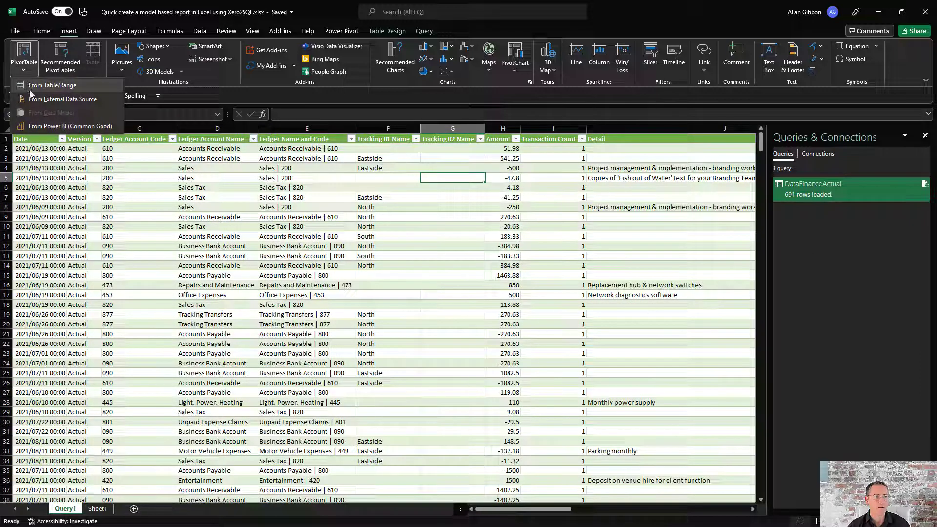
left_click(34, 85)
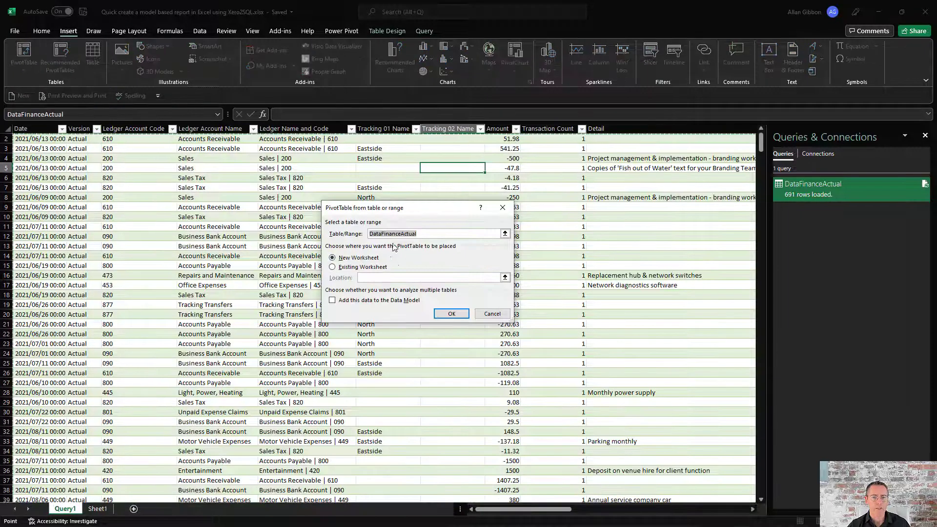
left_click(446, 314)
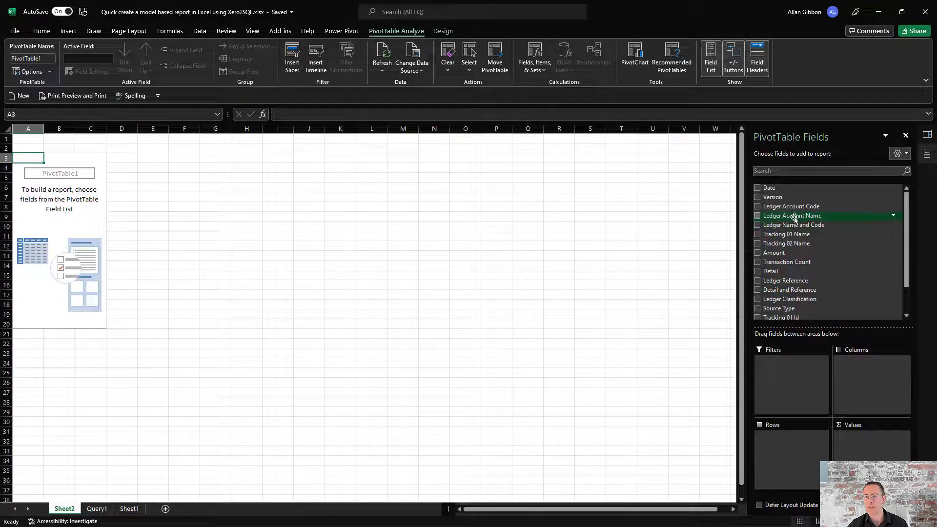
left_click_drag(787, 299, 789, 443)
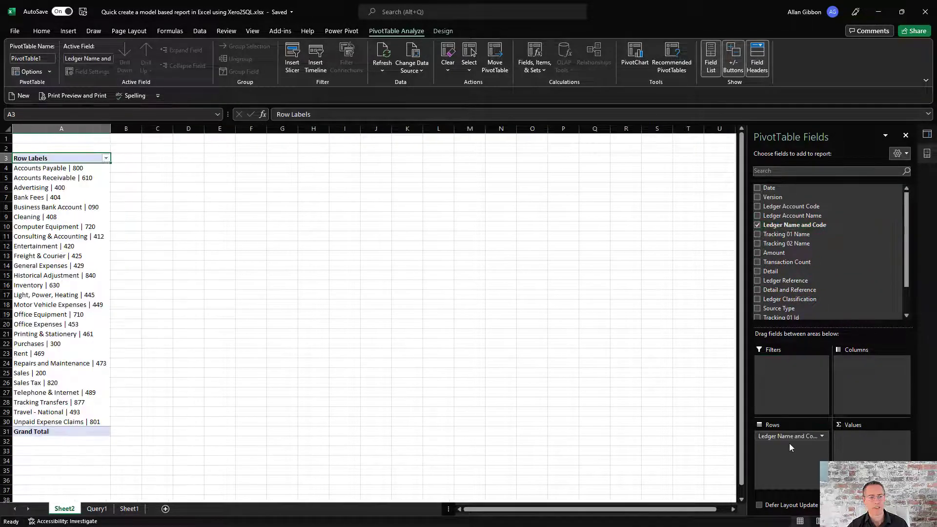
left_click_drag(786, 256, 884, 446)
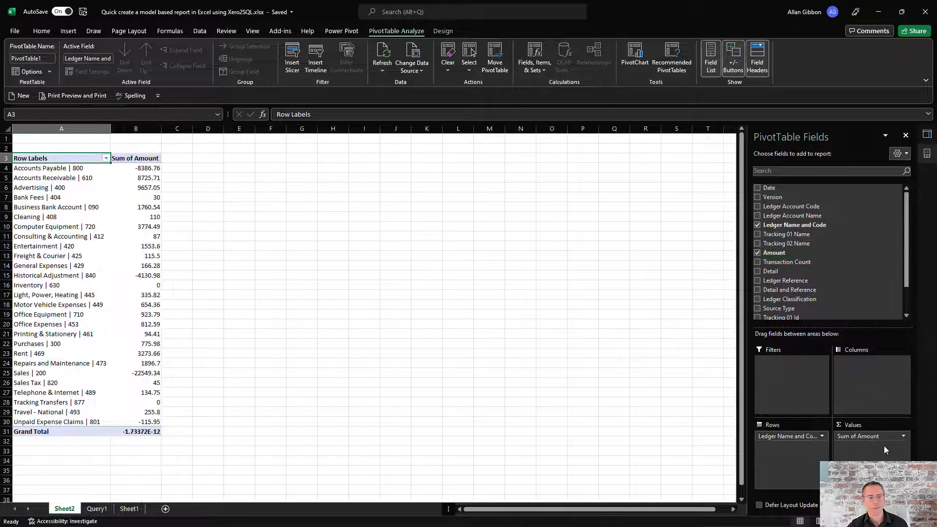
Format the Sum of Amount values as Number with 0 decimal places and the 1000 separator.
right_click(144, 168)
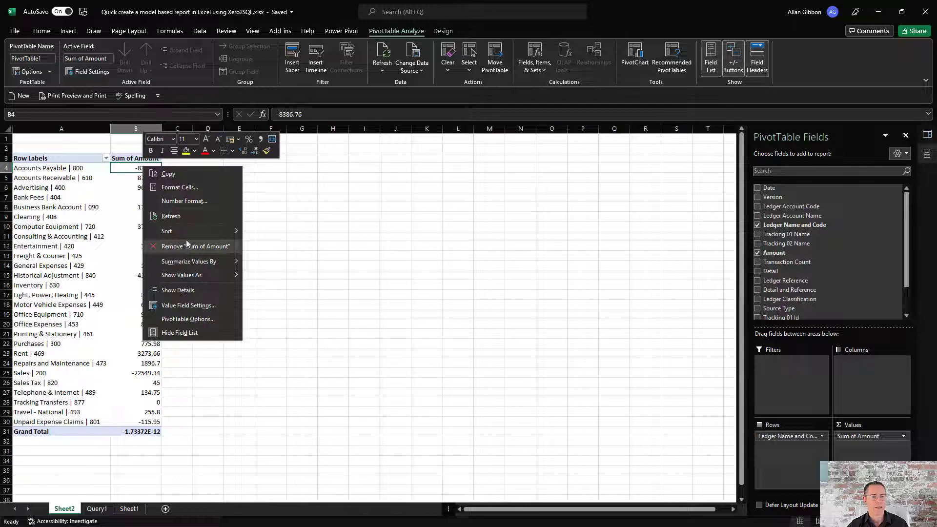
left_click(189, 201)
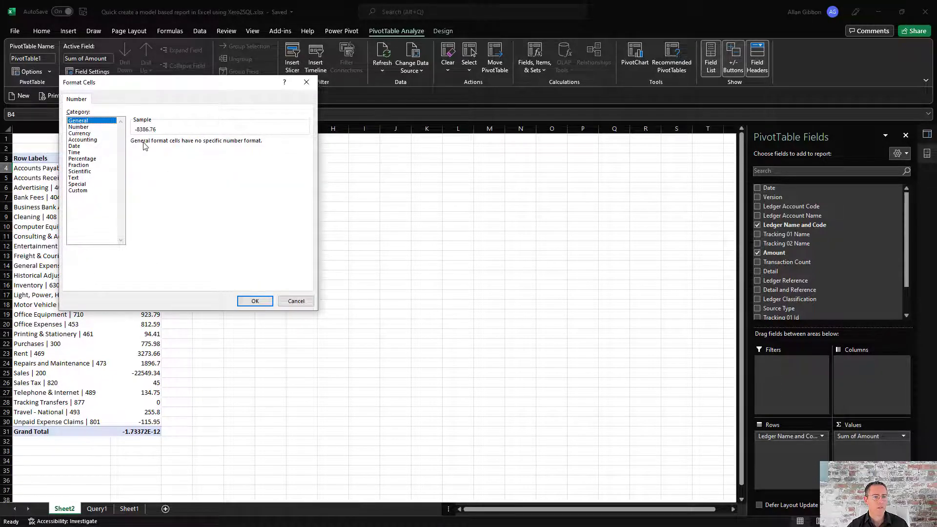
left_click(101, 128)
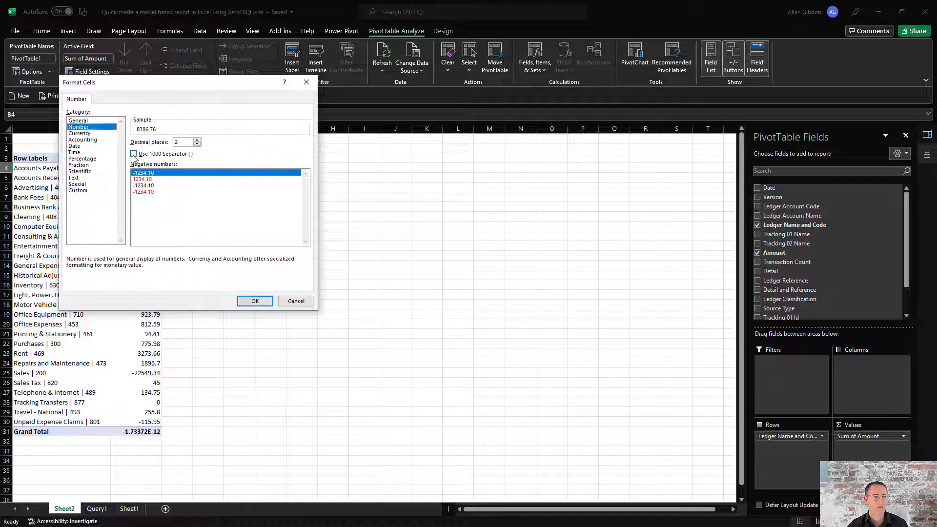
left_click(133, 154)
left_click(198, 143)
left_click(197, 144)
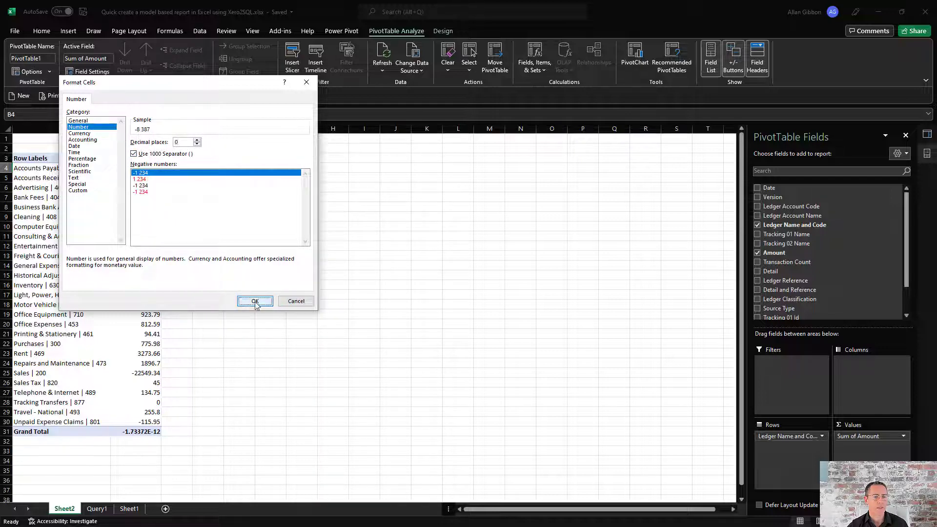
left_click(254, 301)
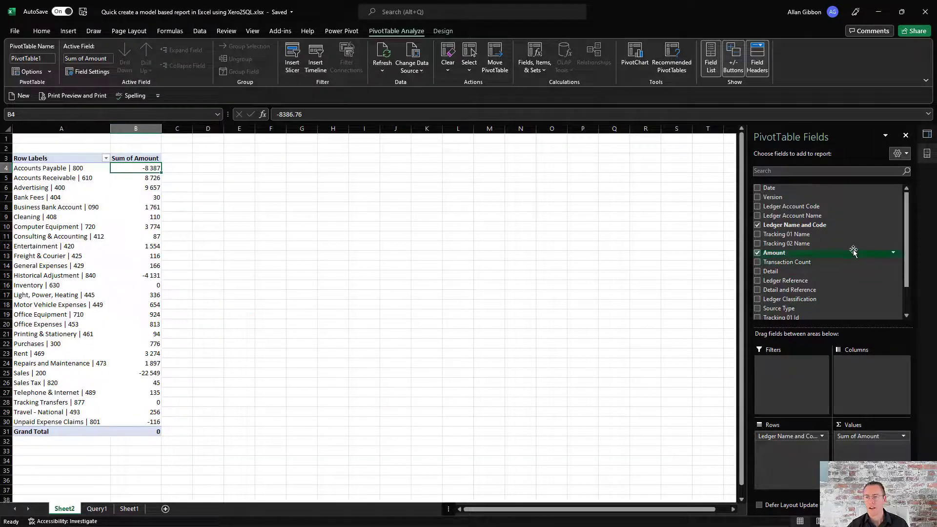
Add Date to the PivotTable's columns, and expand and collapse the individual dates under May.
left_click_drag(763, 192, 859, 376)
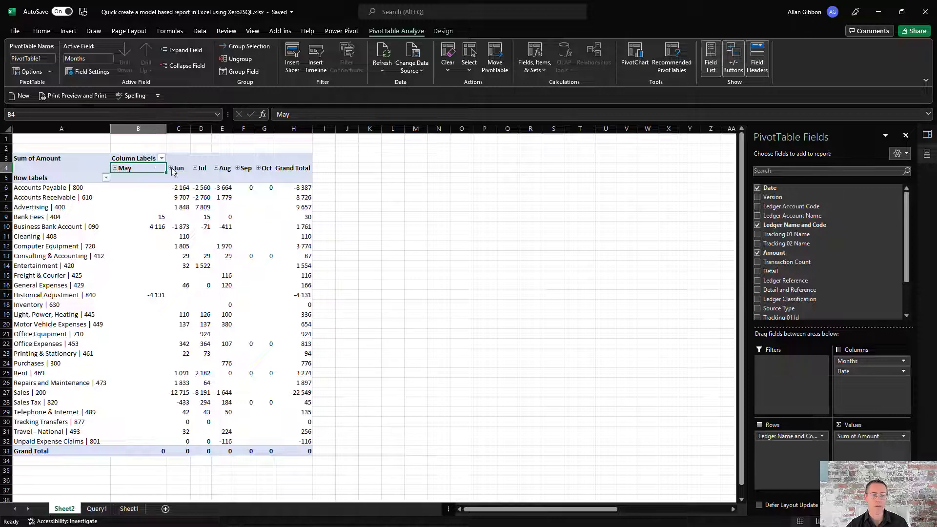
left_click(116, 169)
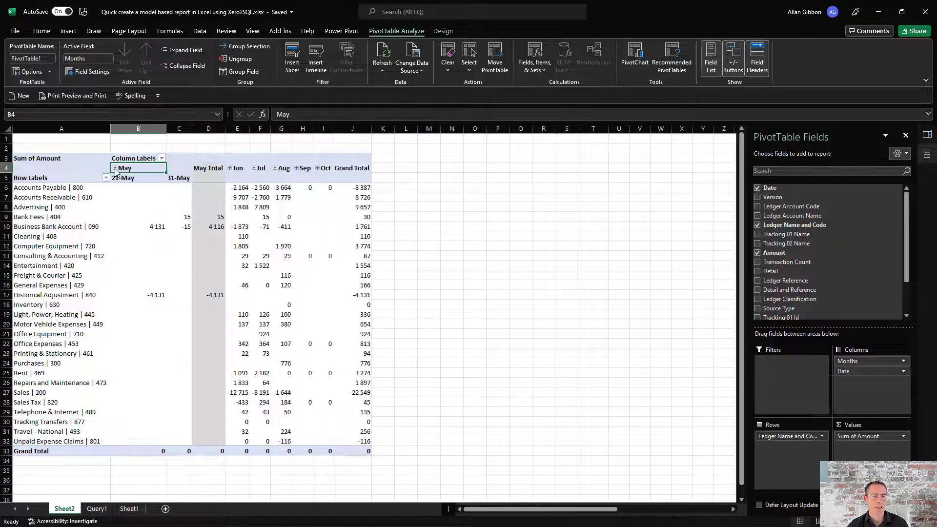
left_click(115, 168)
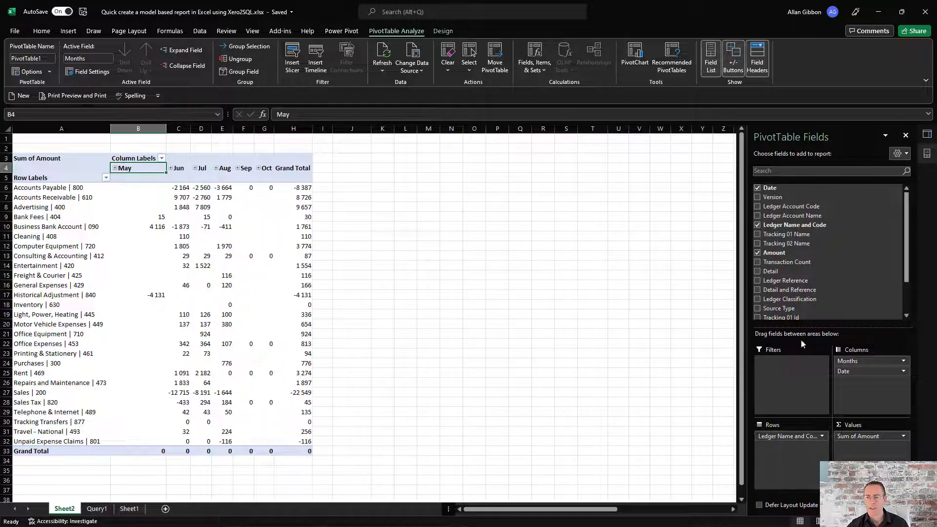
Ungroup the PivotTable's month columns into individual dates and look over the resulting layout.
right_click(138, 167)
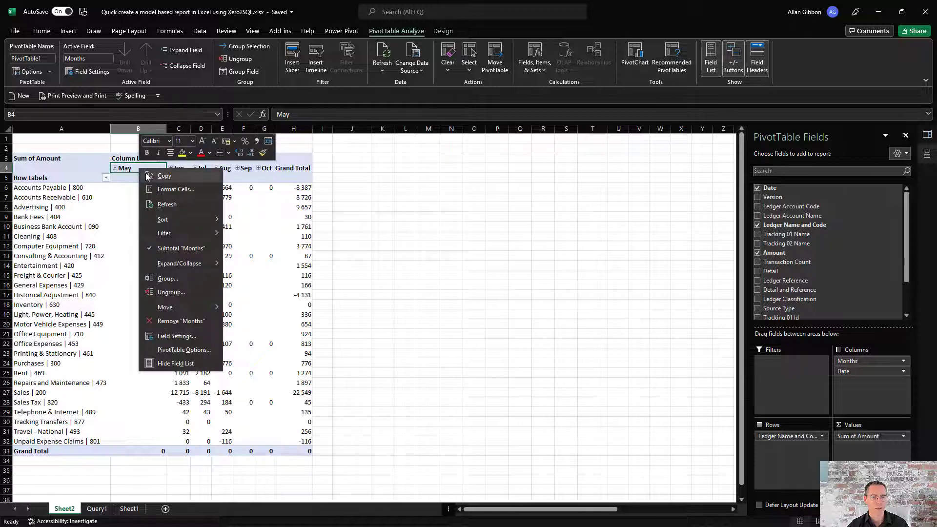
left_click(171, 292)
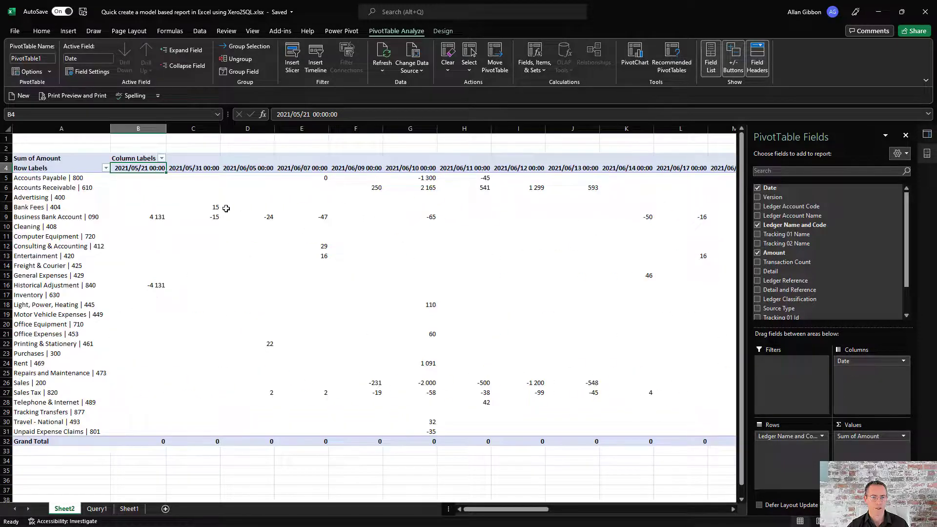
scroll(226, 208, "down", 1)
scroll(224, 206, "up", 1)
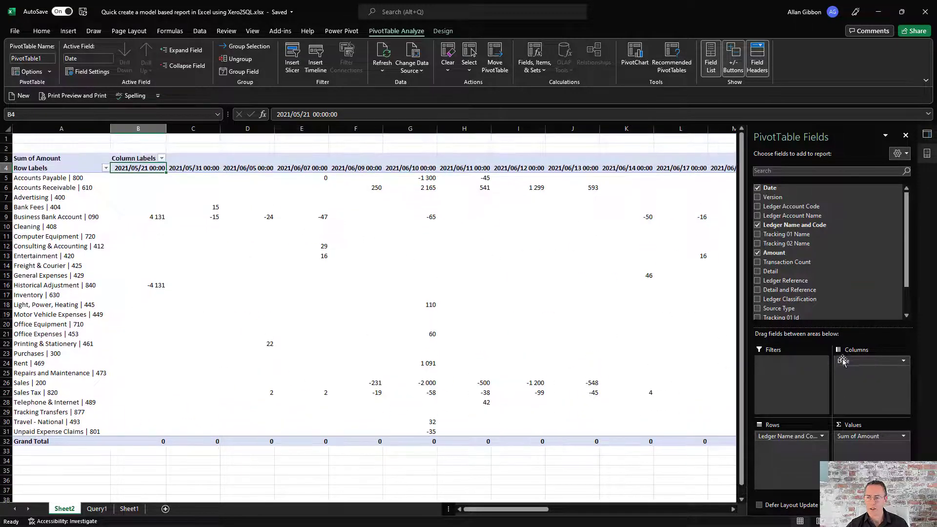
Replace Date with Tracking 01 Name as the PivotTable's column field.
left_click_drag(852, 361, 619, 349)
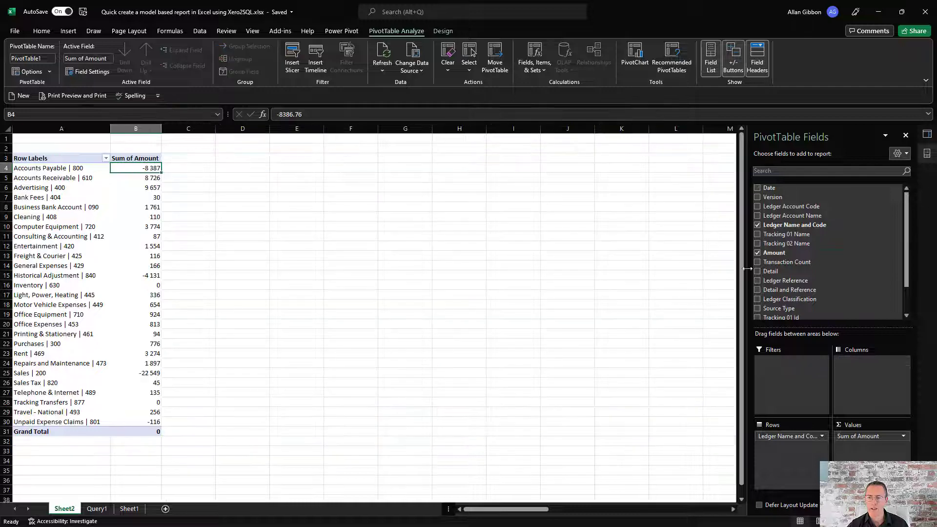
left_click_drag(777, 235, 888, 387)
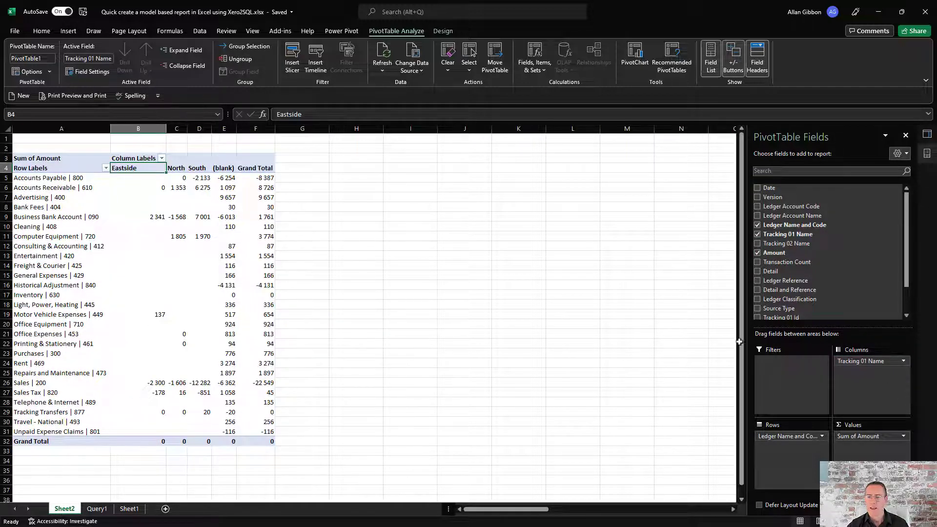
Add Detail to the rows under Ledger Name and Code, select the three Advertising detail lines, and remove Detail again.
left_click_drag(779, 273, 793, 446)
left_click_drag(47, 247, 49, 267)
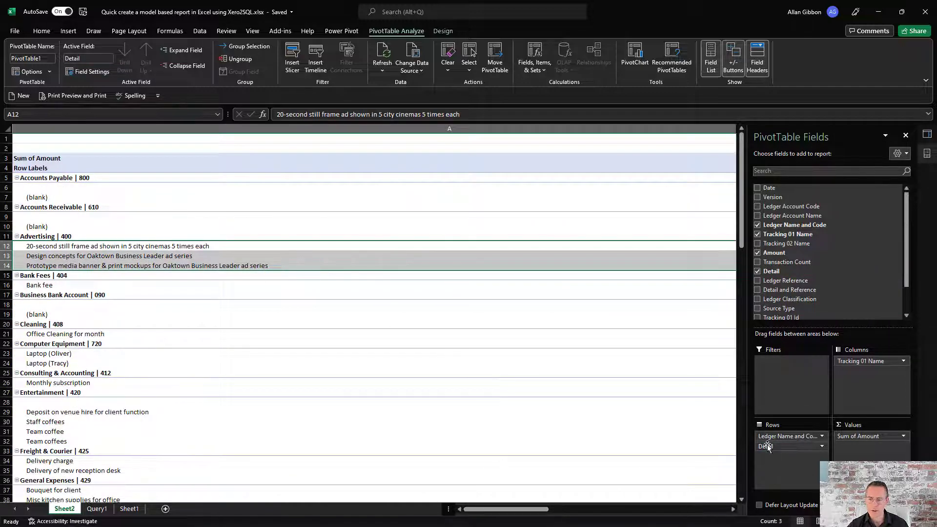
left_click_drag(765, 446, 342, 473)
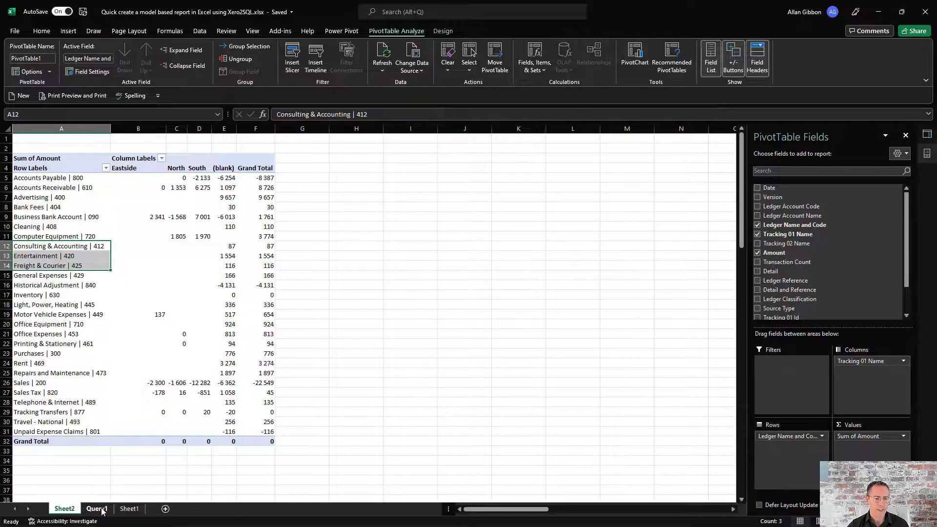
Delete the Query1 table rows from row 7 down to the last record.
left_click(101, 509)
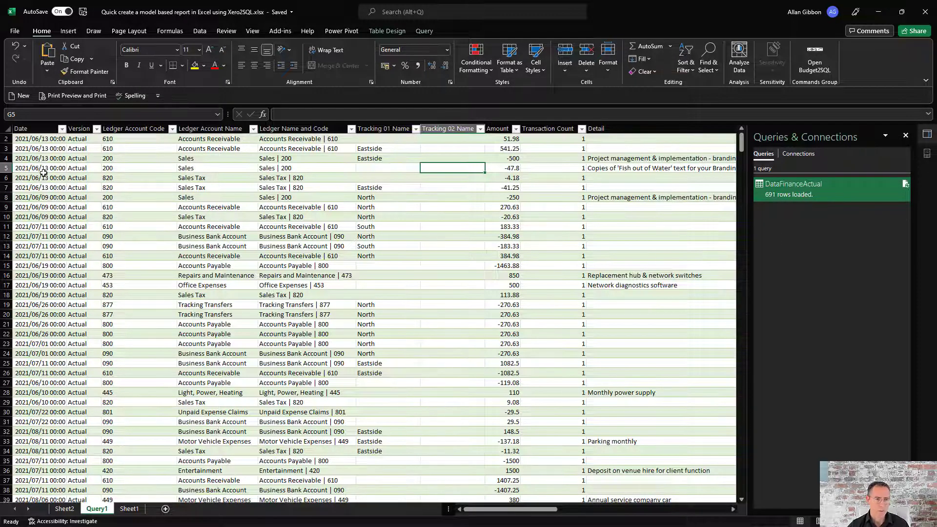
left_click(45, 187)
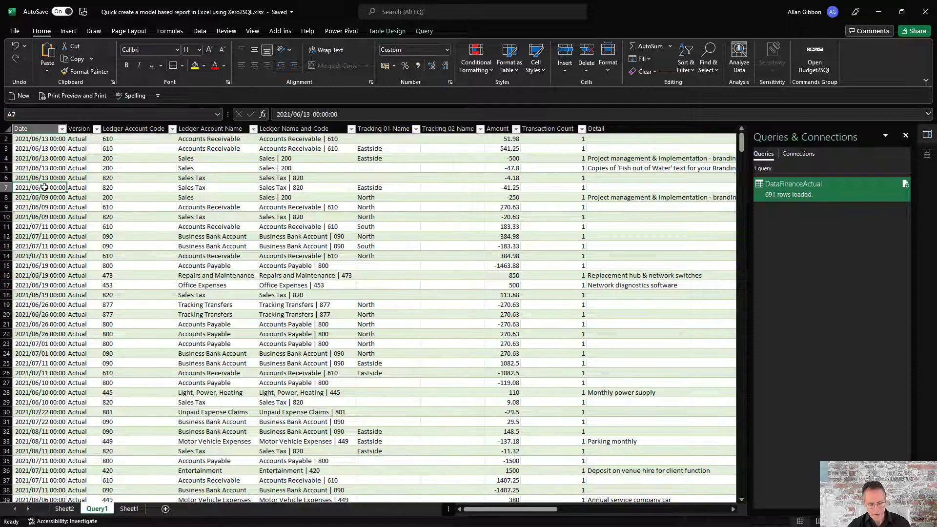
key("ctrl+shift+Down")
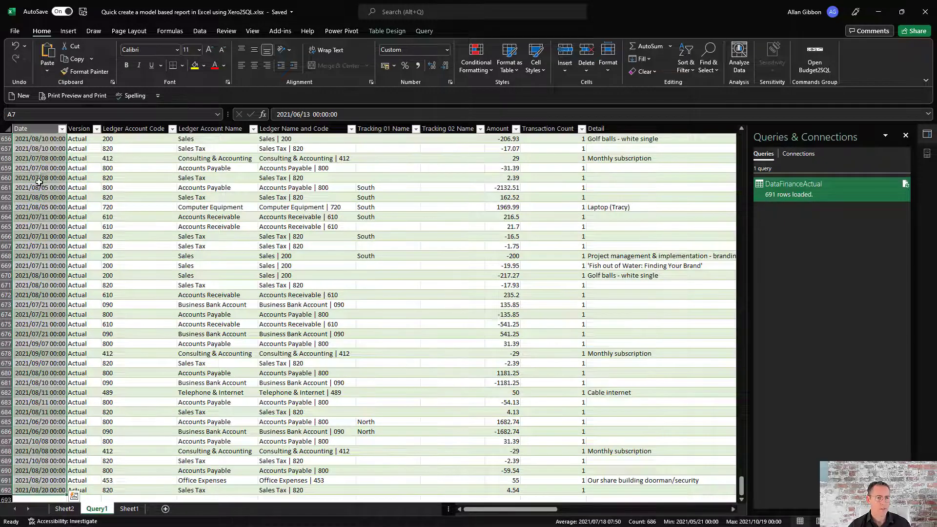
right_click(40, 182)
mouse_move(63, 311)
left_click(159, 322)
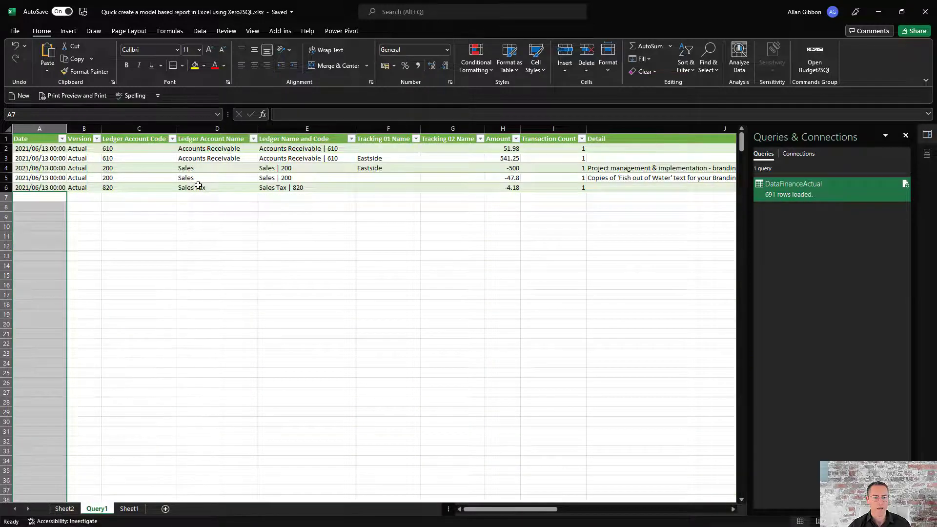
Refresh all data connections to reload the Query1 table from the database.
left_click(198, 187)
left_click(205, 33)
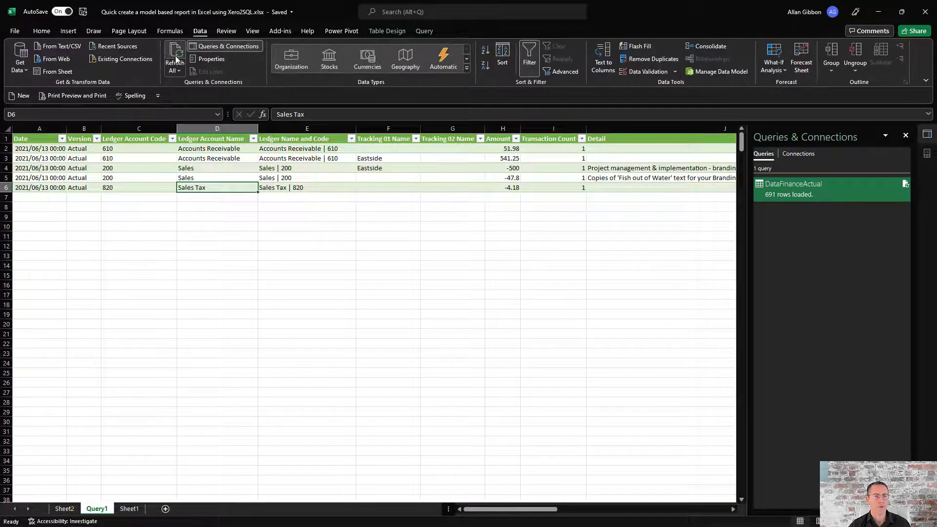
left_click(175, 58)
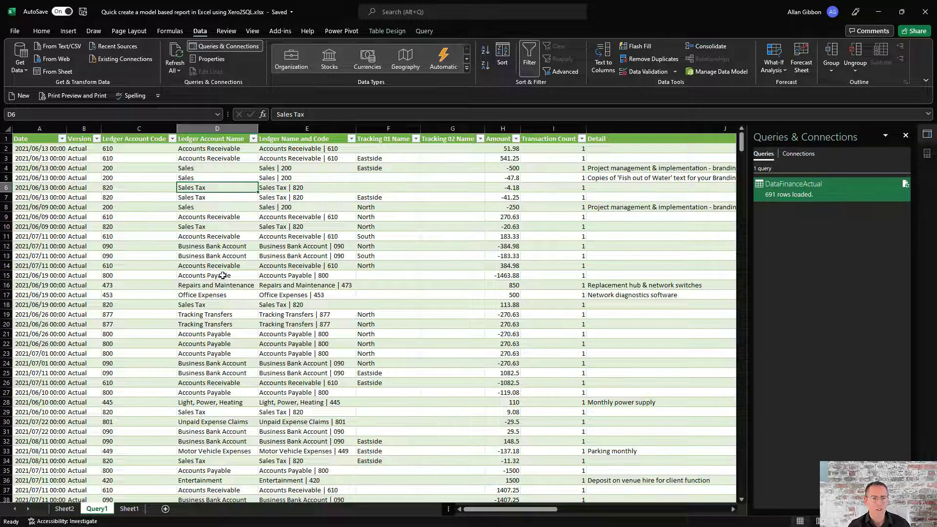
Overwrite D6 with "asdfflk jjasd;dlffj as;ldffkj" and D8 with "asdf asdf se", and refresh all data to restore the Ledger Account Name column.
type("asdfflk jjasd;dlffj as;ldffkj")
key("Return")
key("Return")
type("asdf asdf se")
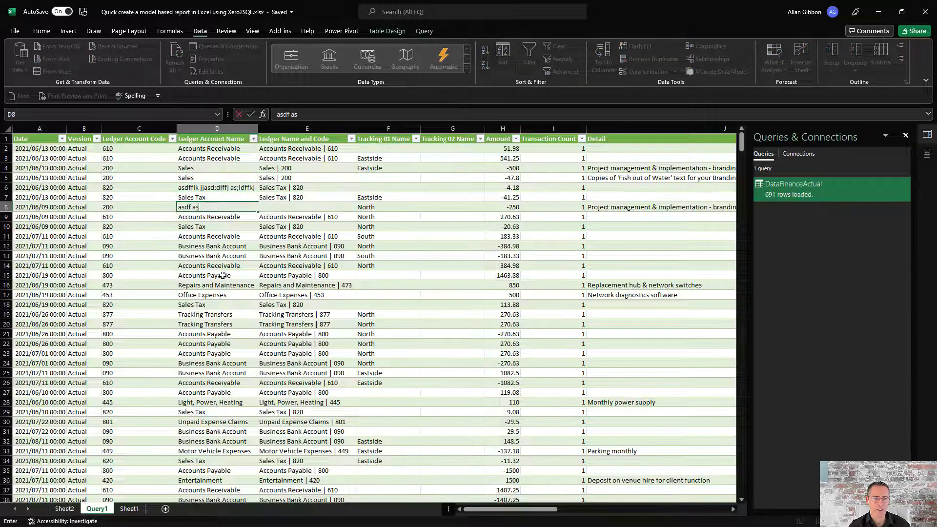
key("Return")
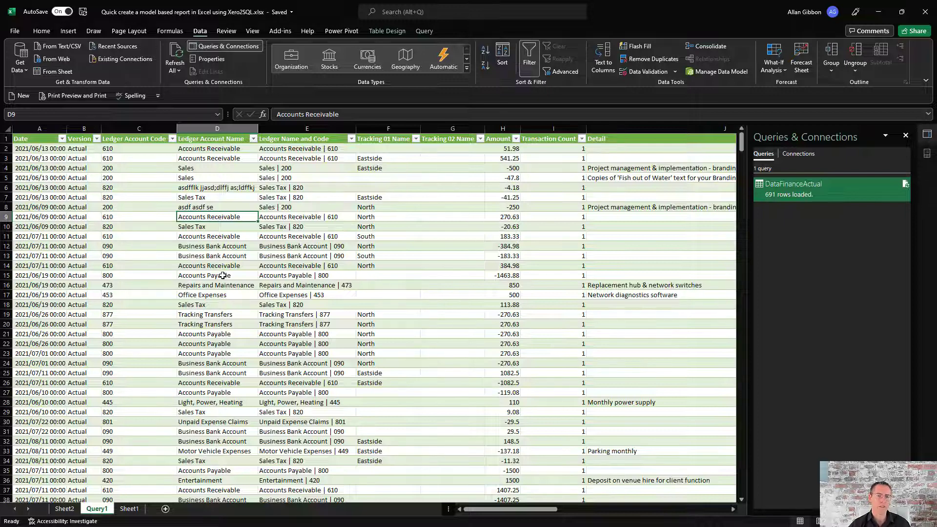
left_click(176, 52)
left_click_drag(189, 178, 186, 222)
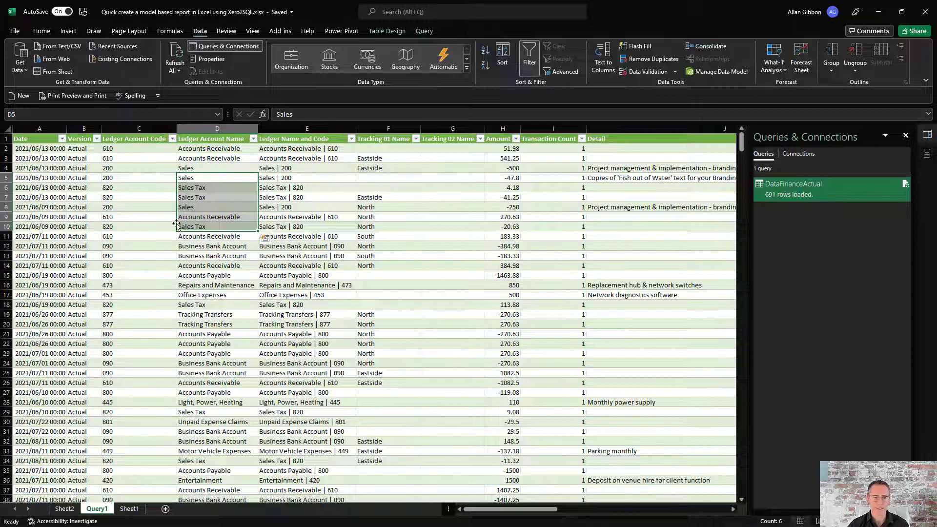
Delete the Query1 and Sheet2 worksheets from the workbook.
right_click(94, 509)
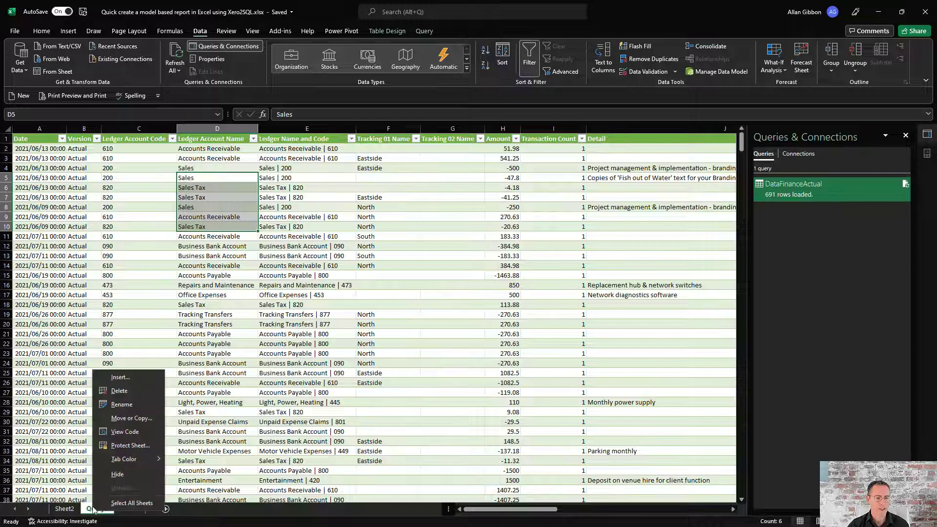
left_click(118, 390)
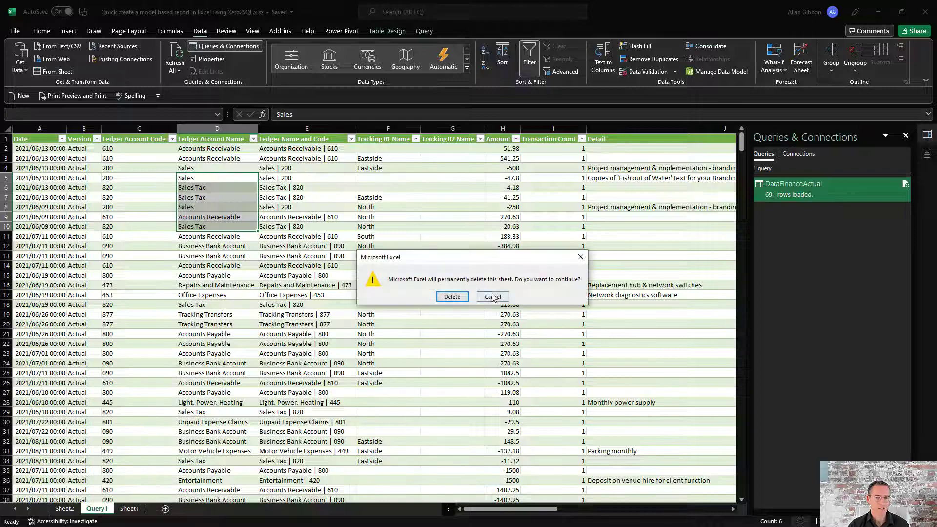
left_click(451, 297)
left_click(63, 508)
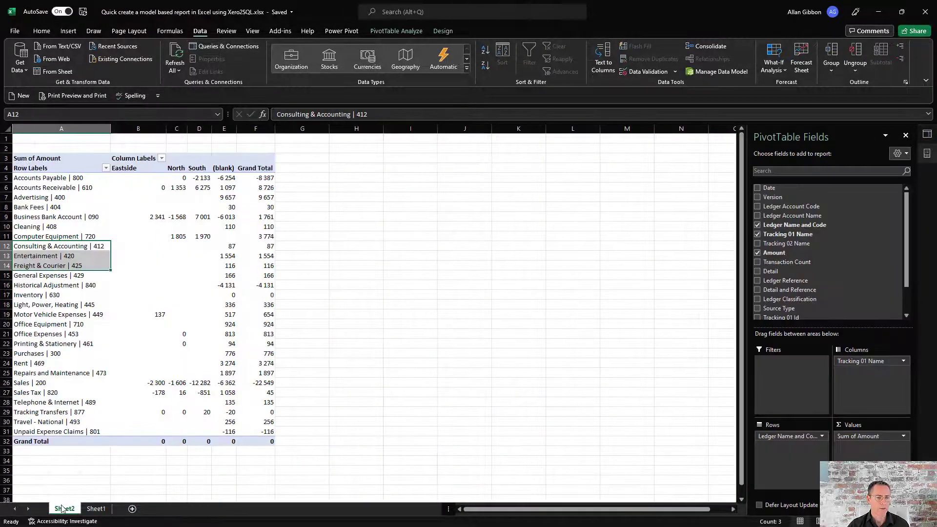
right_click(61, 508)
left_click(89, 385)
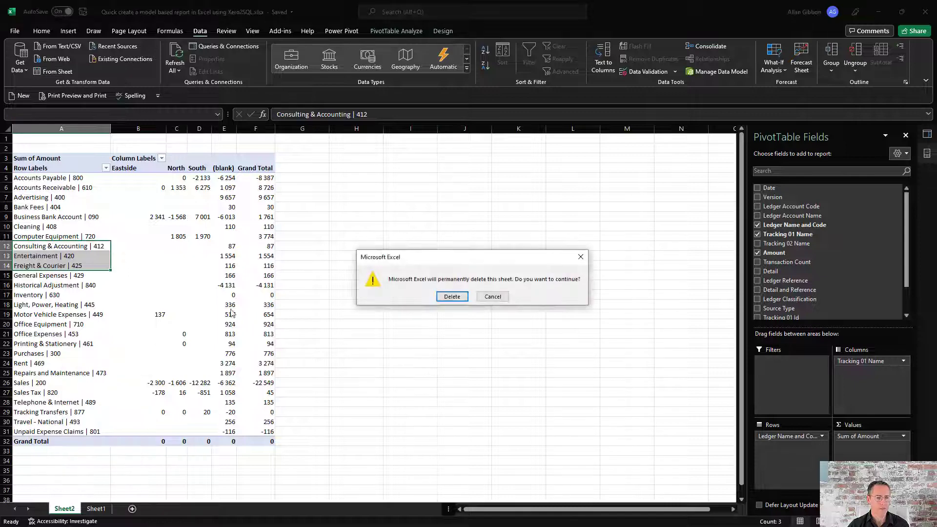
left_click(442, 296)
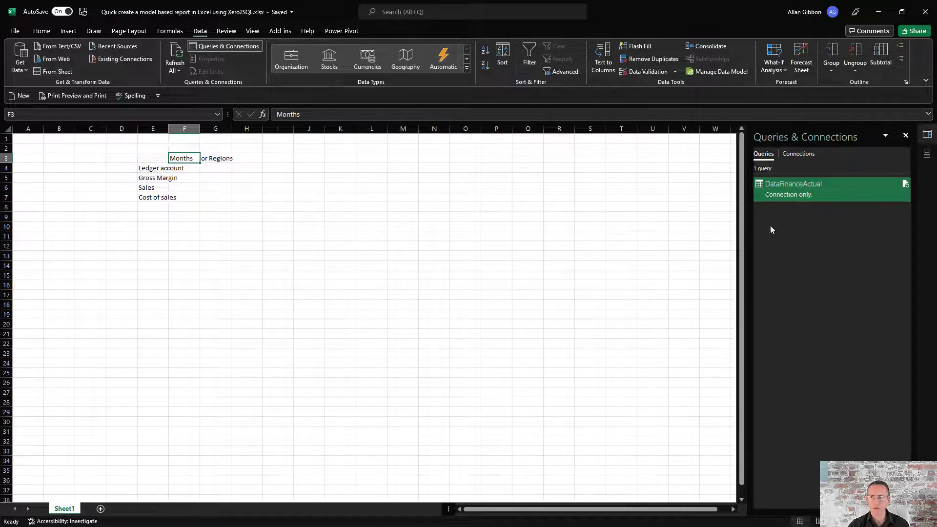
Load the DataFinanceActual query as a PivotTable Report on a new worksheet.
right_click(799, 195)
left_click(827, 268)
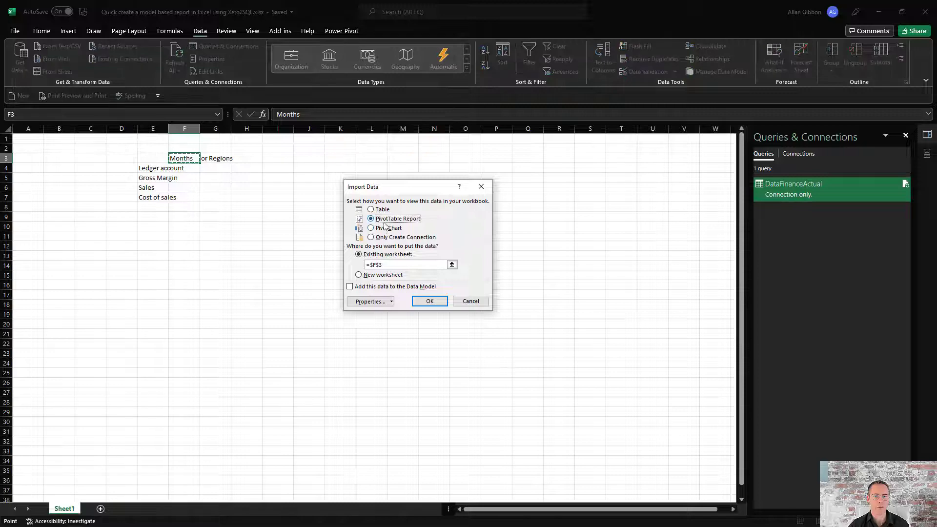
left_click(358, 275)
left_click(429, 301)
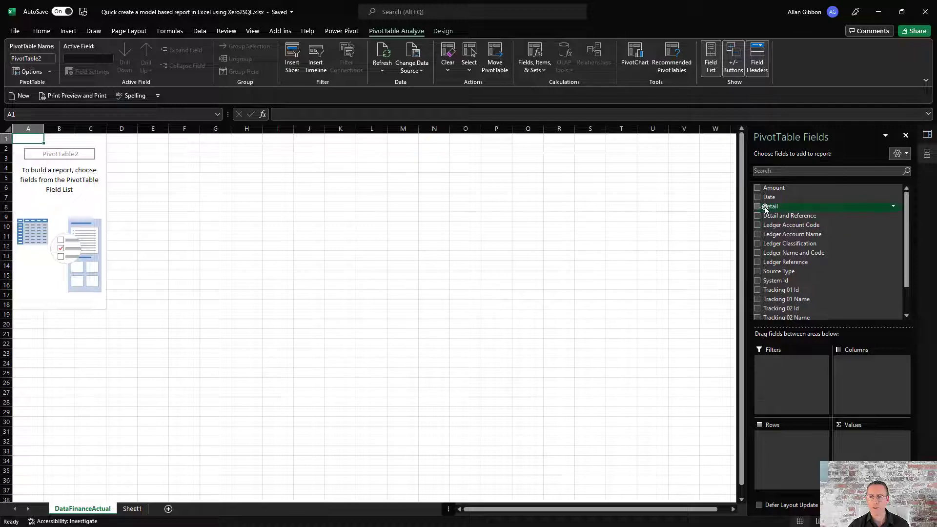
Add Ledger Name and Code and Detail to the PivotTable's rows, and Amount to its values.
left_click_drag(765, 231, 780, 436)
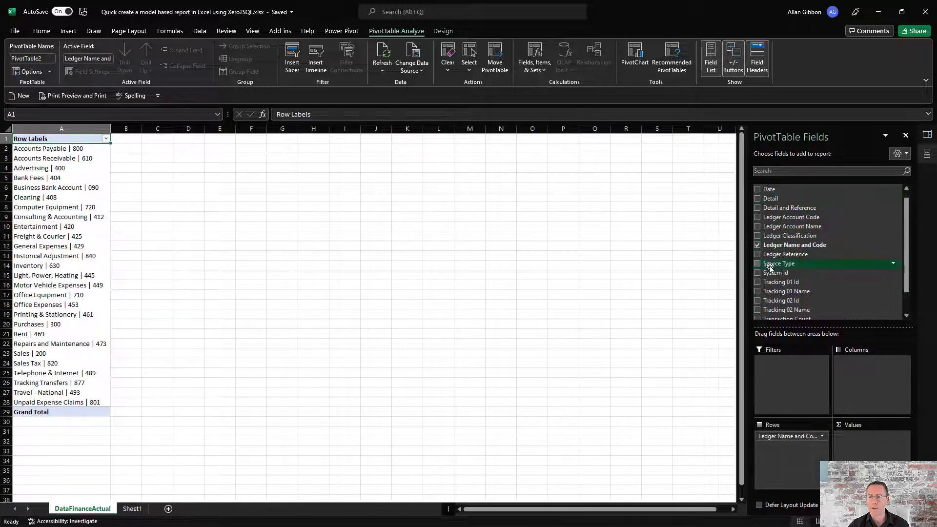
scroll(775, 259, "up", 1)
left_click_drag(775, 191, 870, 444)
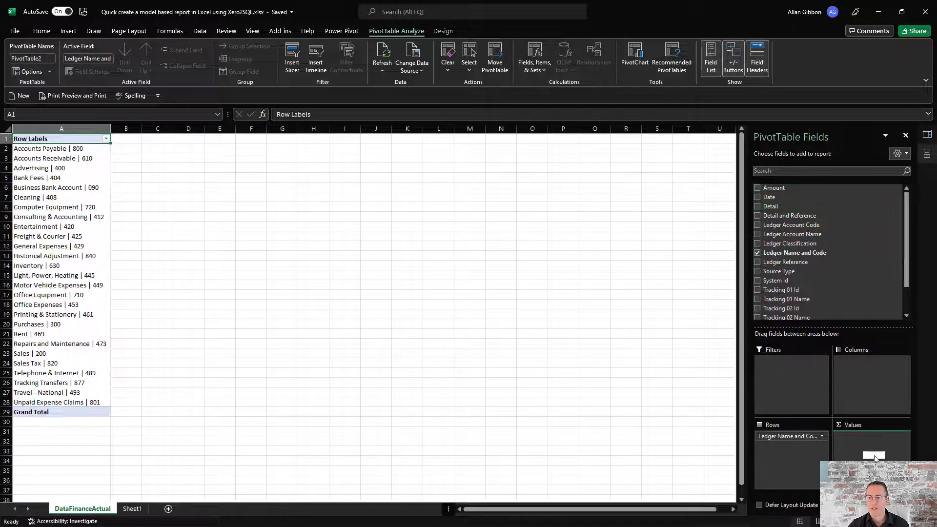
left_click_drag(778, 207, 801, 473)
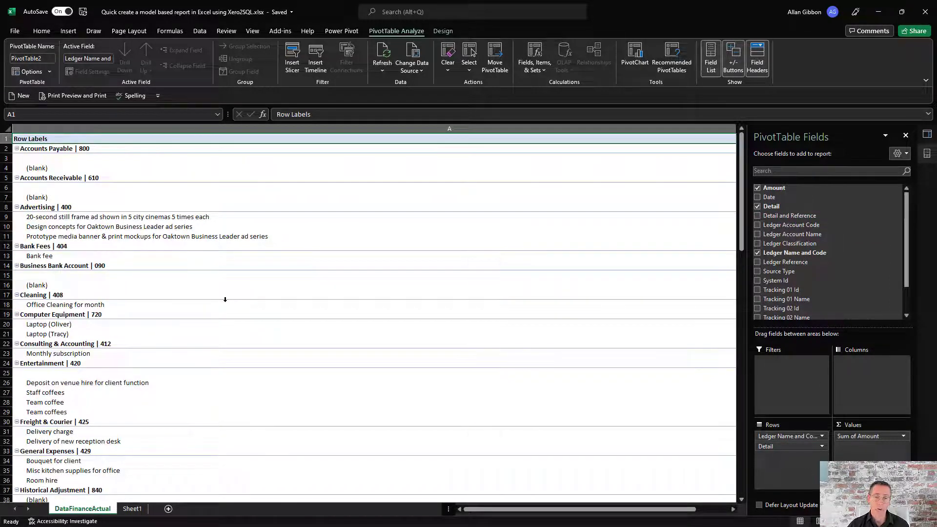
Look at Sheet1's report outline, return to the PivotTable, and delete the DataFinanceActual worksheet.
left_click(131, 508)
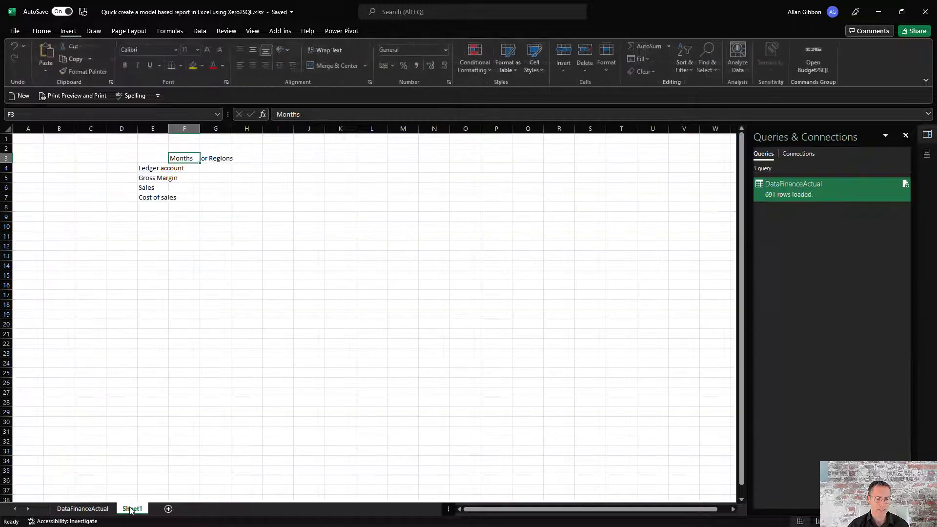
left_click(97, 509)
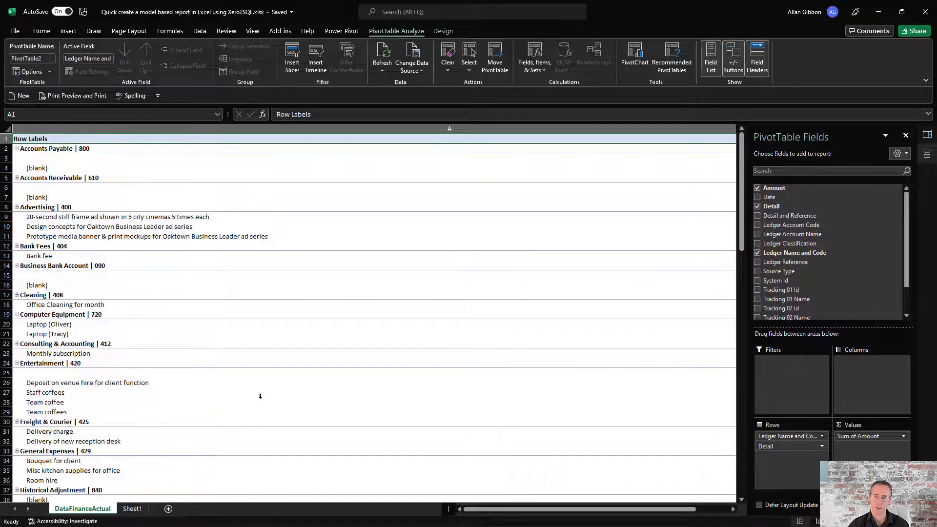
right_click(84, 510)
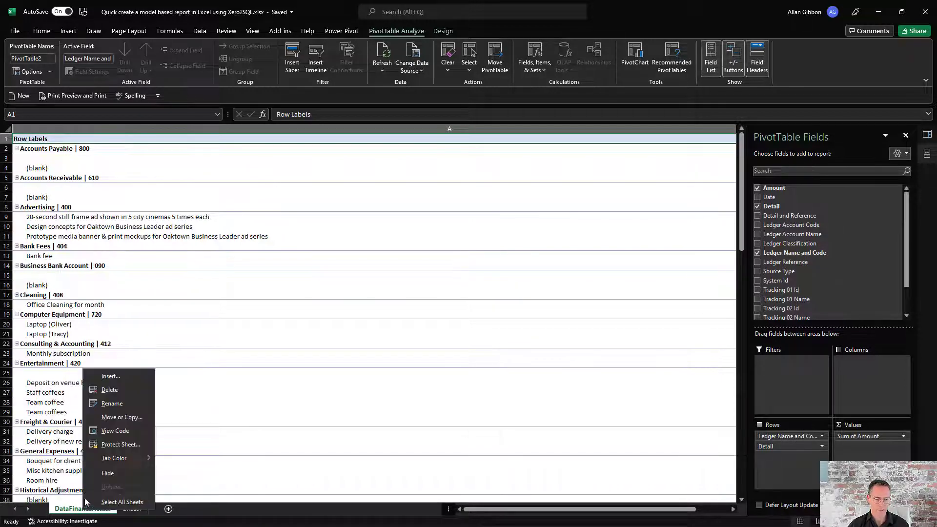
key("Escape")
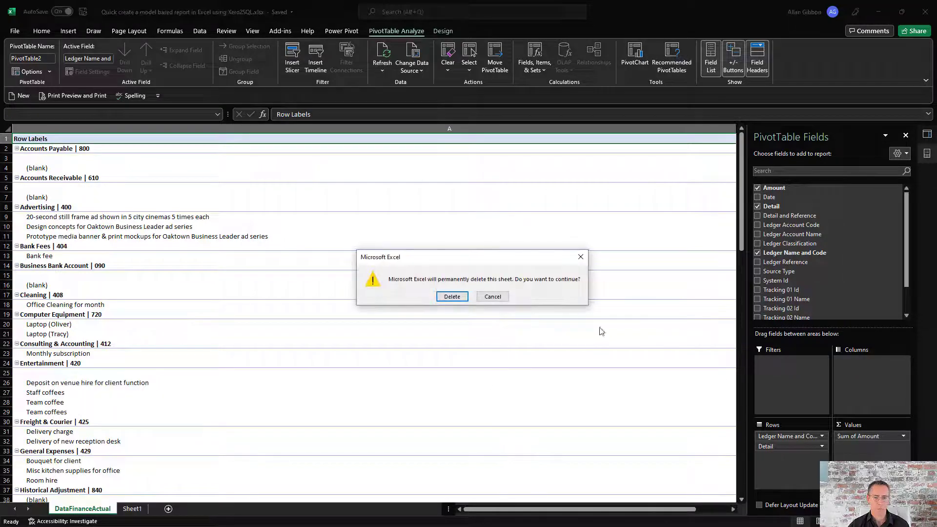
left_click(469, 306)
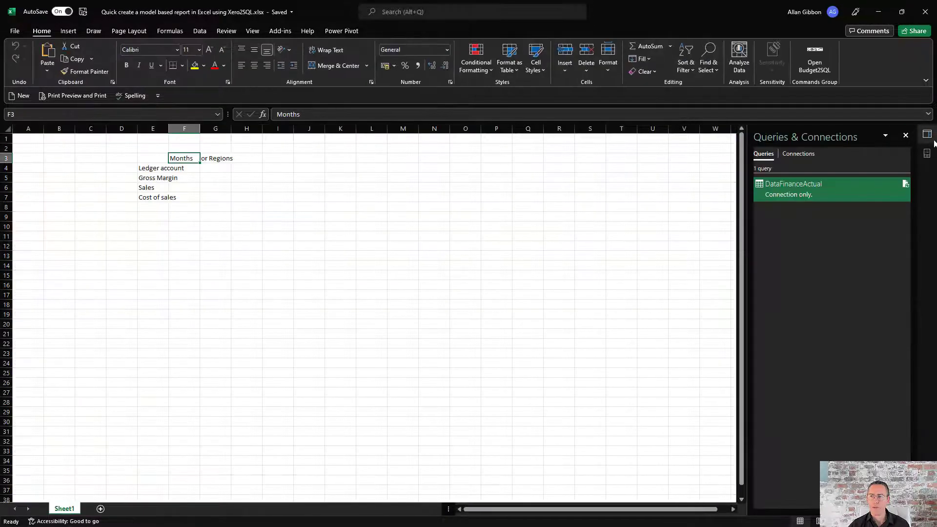
Load the DataFinanceActual query as a PivotChart on a new worksheet, with Ledger Name and Code as axis categories and Amount as values.
right_click(802, 196)
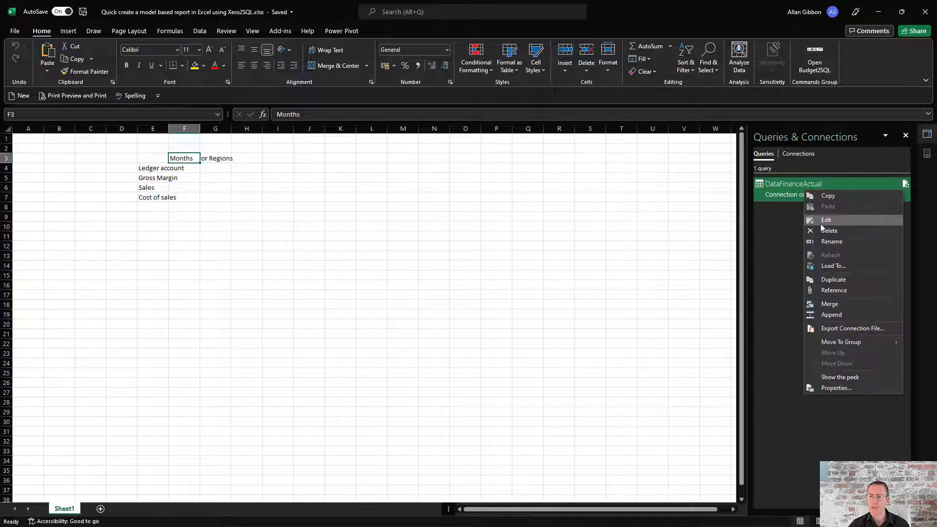
left_click(820, 266)
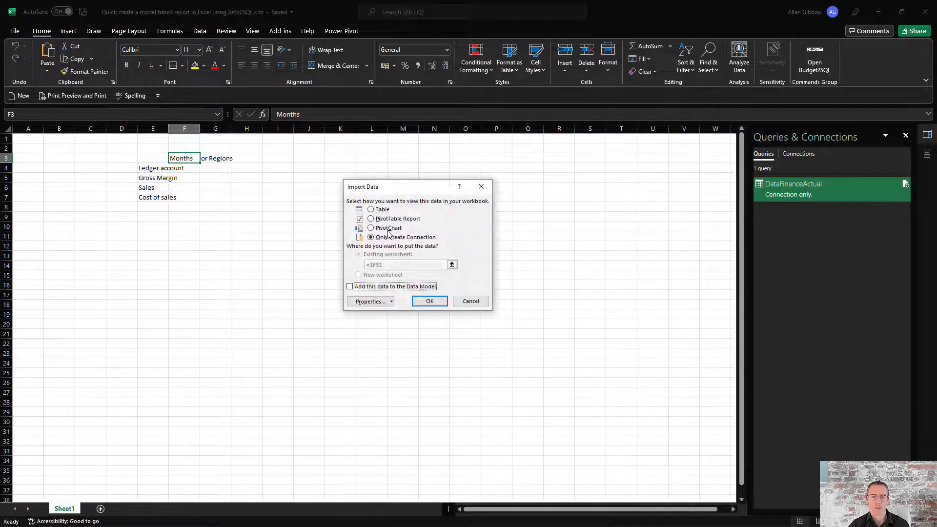
left_click(389, 228)
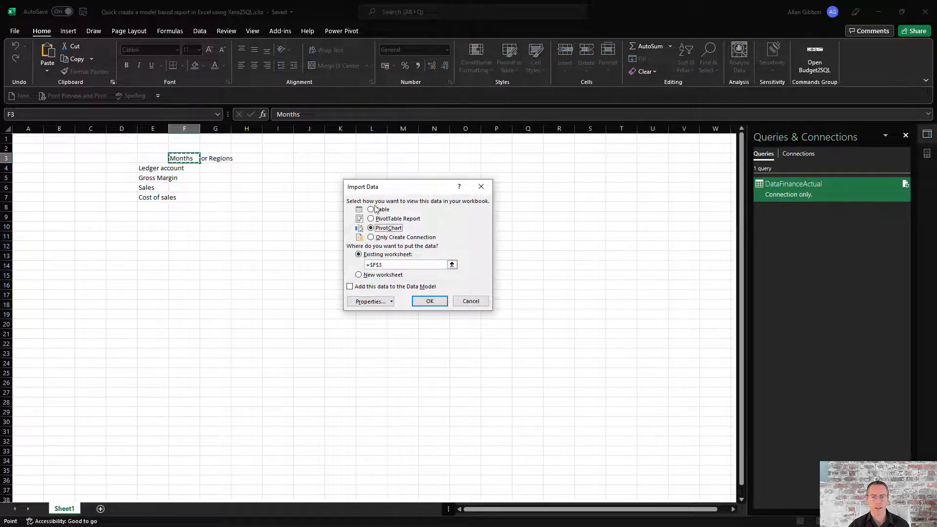
left_click(366, 275)
left_click(429, 301)
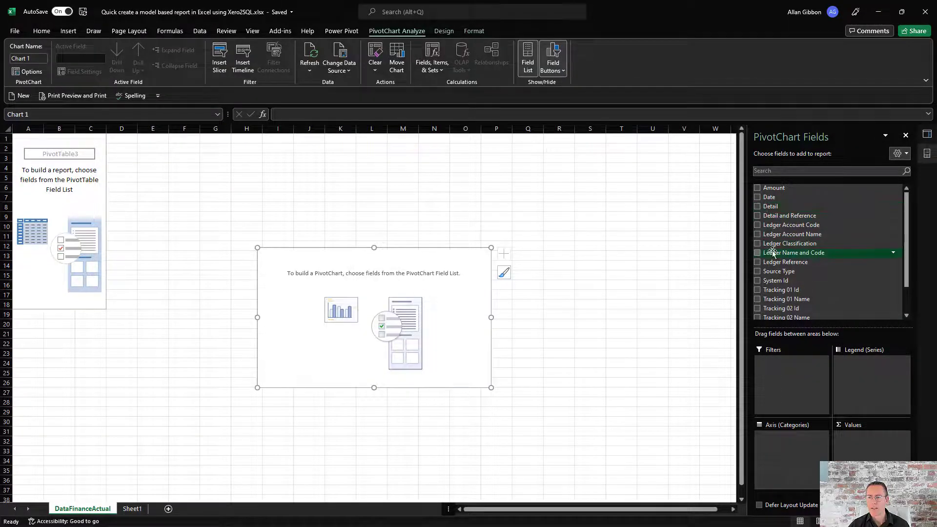
left_click_drag(771, 252, 783, 447)
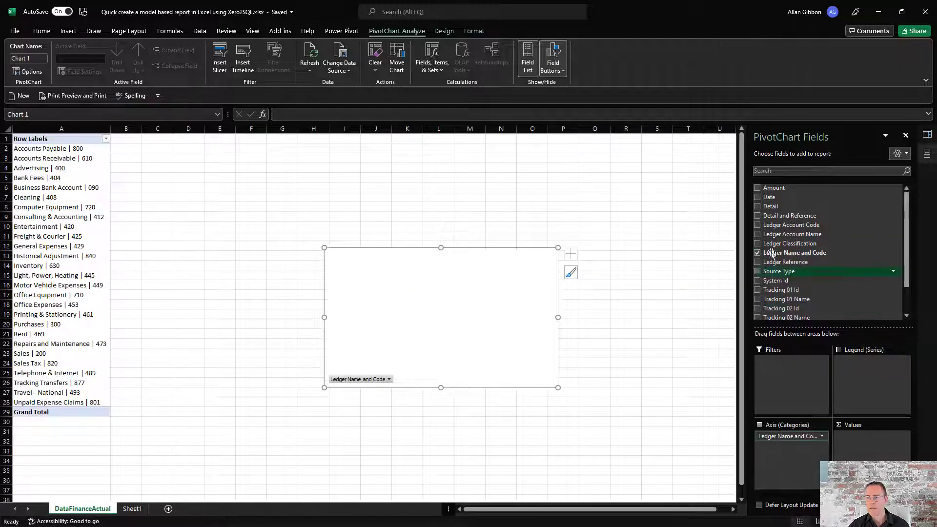
left_click_drag(773, 188, 861, 453)
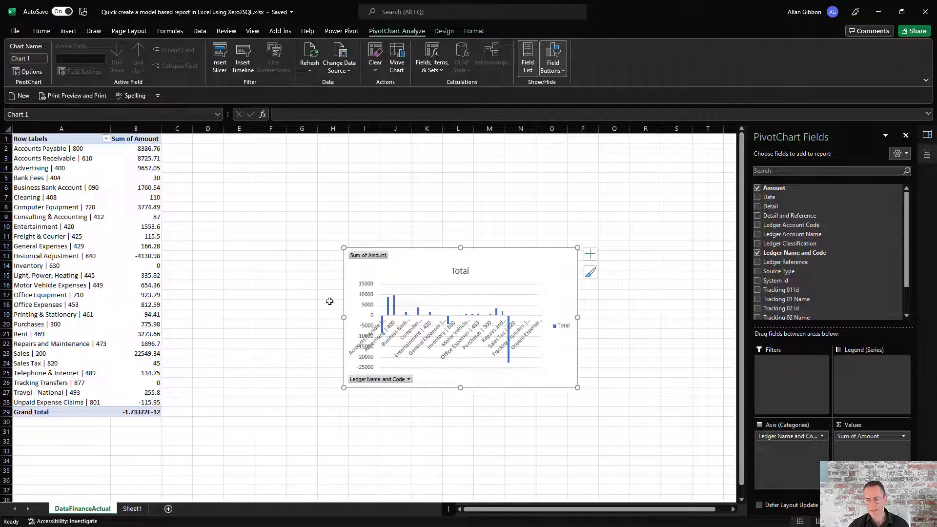
Delete the DataFinanceActual worksheet containing the PivotChart.
right_click(101, 506)
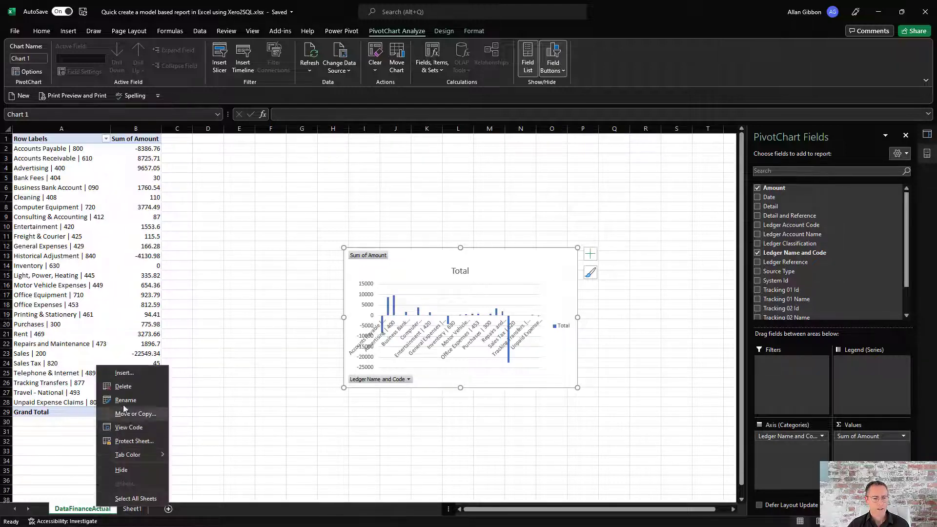
left_click(115, 390)
left_click(452, 297)
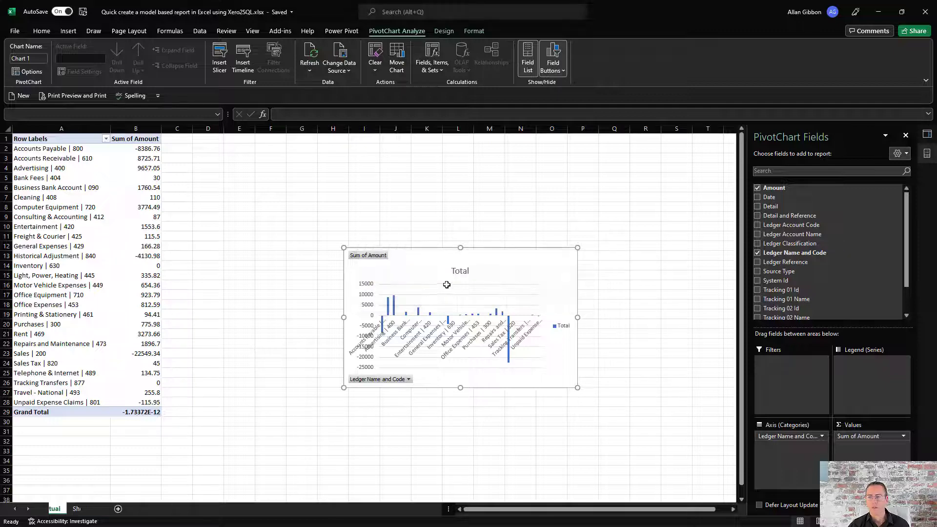
Review the DataFinanceActual query's load options and keep it as Only Create Connection without adding it to the Data Model.
right_click(835, 189)
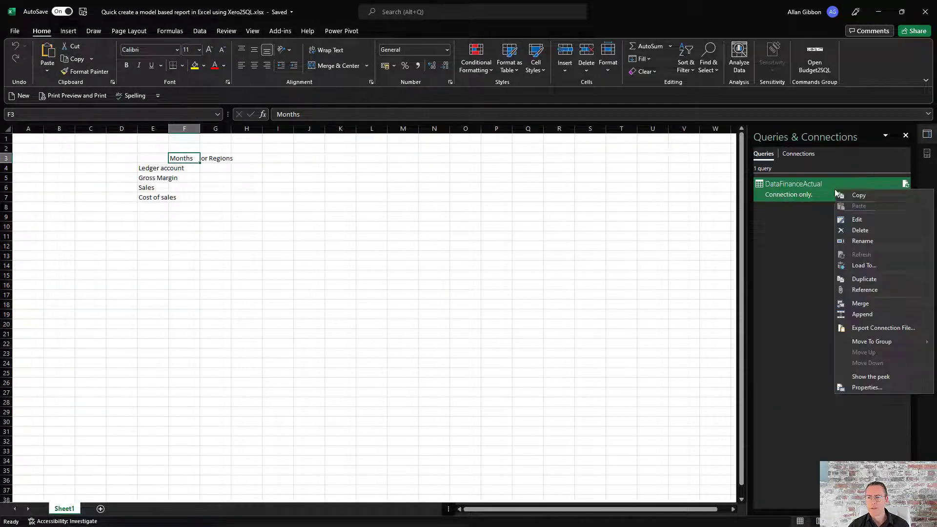
left_click(852, 265)
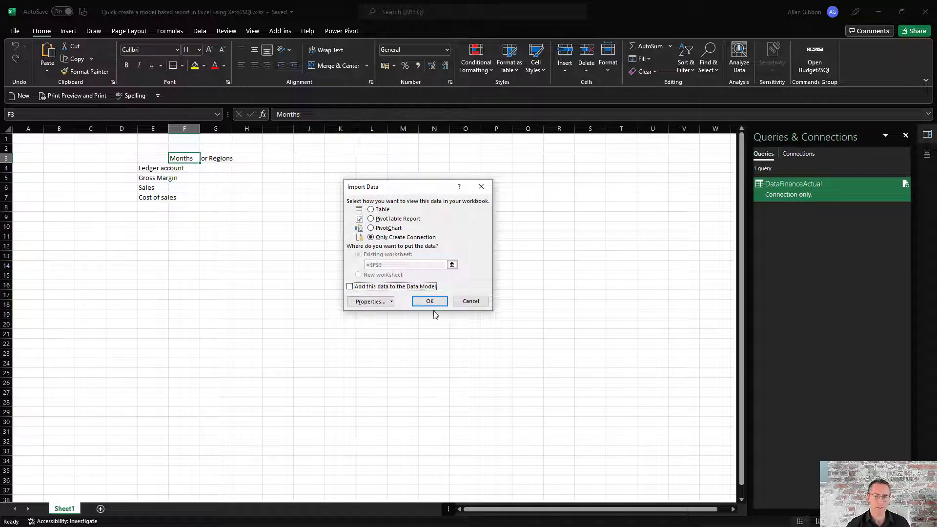
left_click(432, 302)
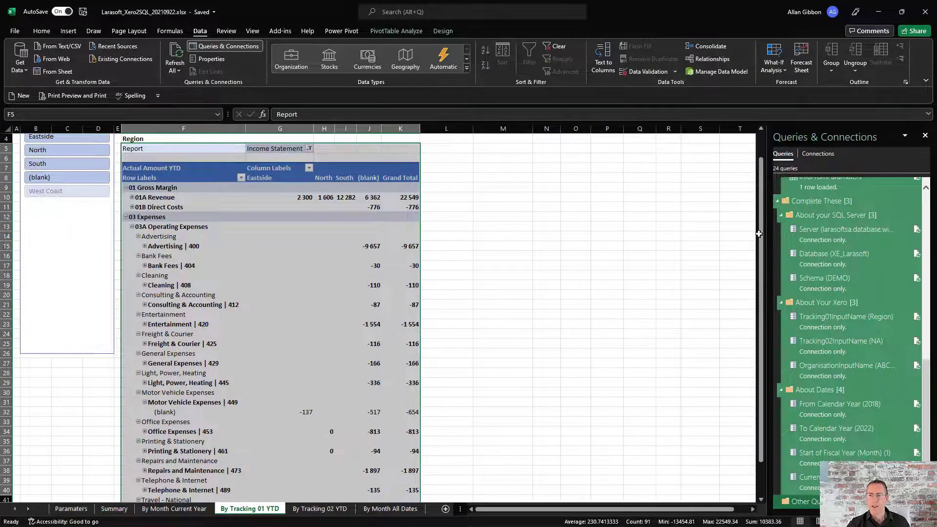
Review the Model, Supporting and Complete These query groups in the Larasoft_Xero2SQL_20210922 workbook.
left_click(924, 135)
left_click(668, 216)
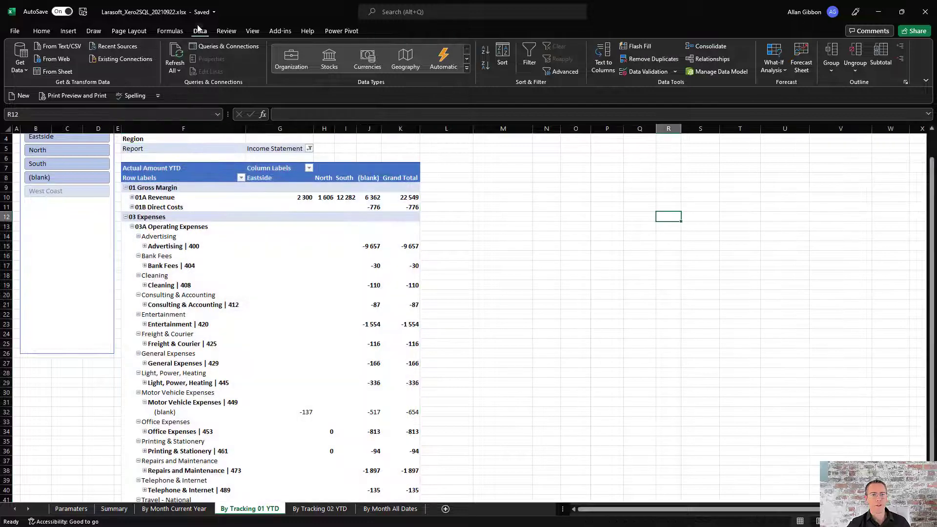
left_click(206, 45)
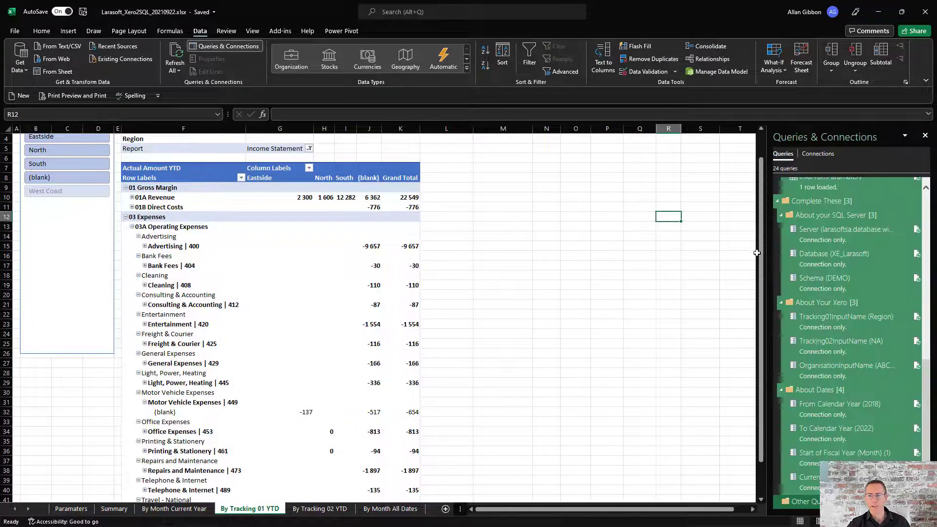
scroll(830, 242, "up", 10)
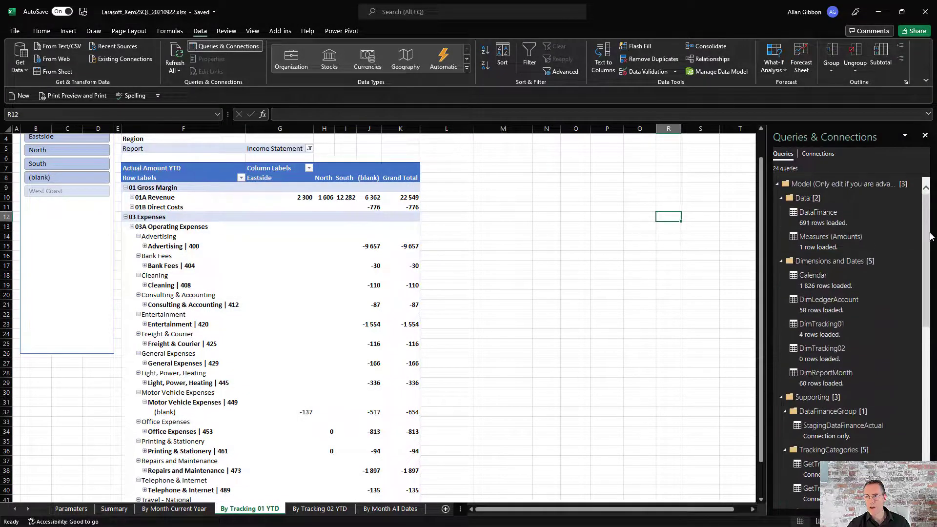
left_click_drag(927, 239, 927, 265)
scroll(908, 278, "down", 5)
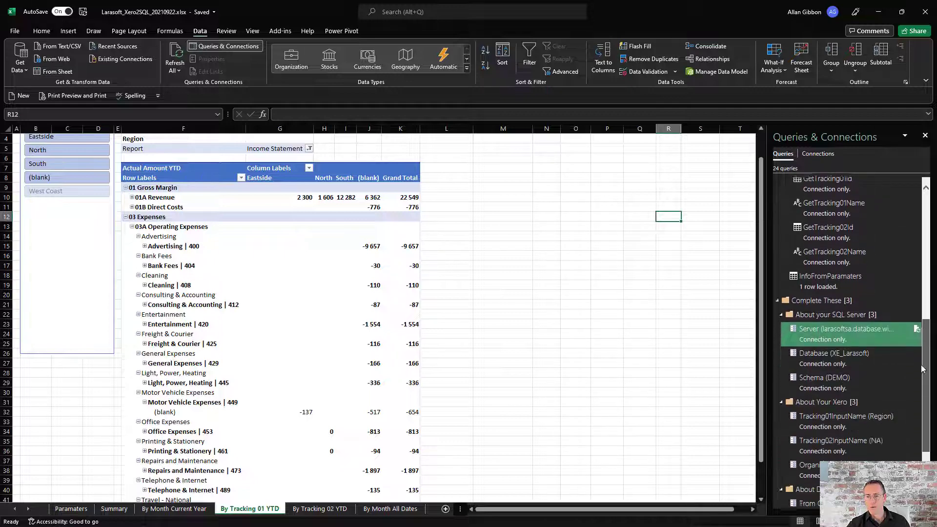
scroll(909, 278, "up", 5)
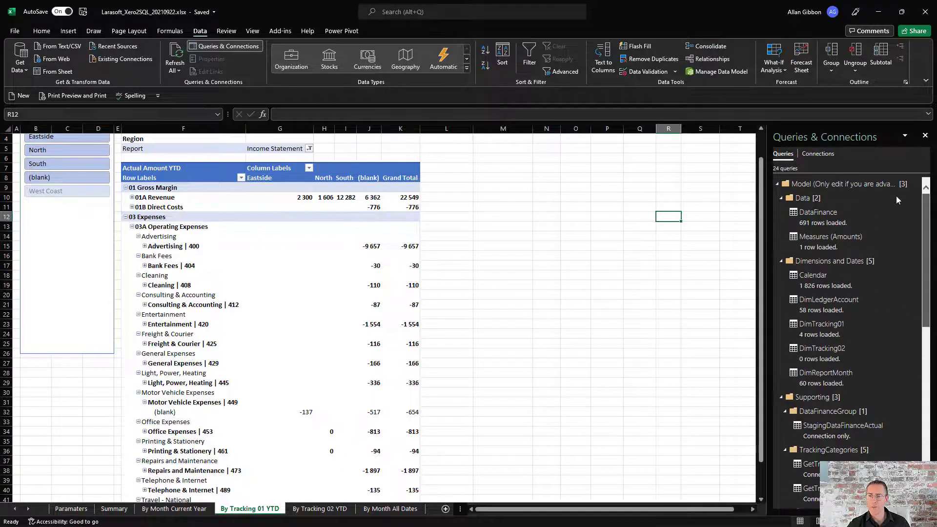
scroll(910, 264, "down", 3)
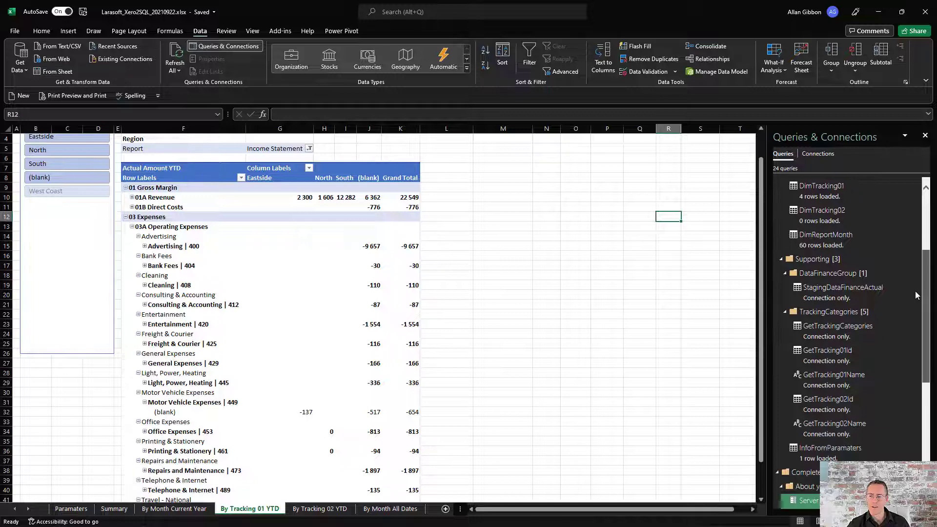
scroll(916, 295, "down", 5)
scroll(915, 312, "up", 3)
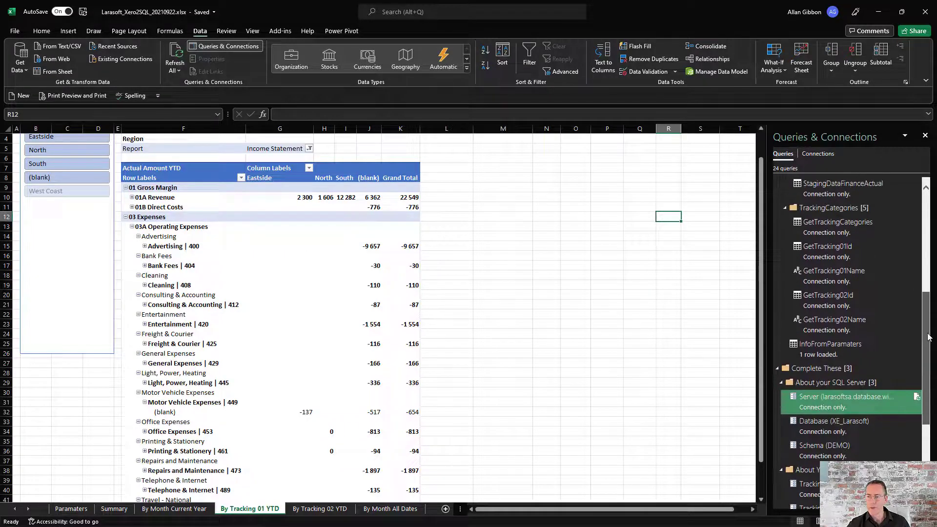
mouse_move(913, 333)
scroll(913, 333, "up", 5)
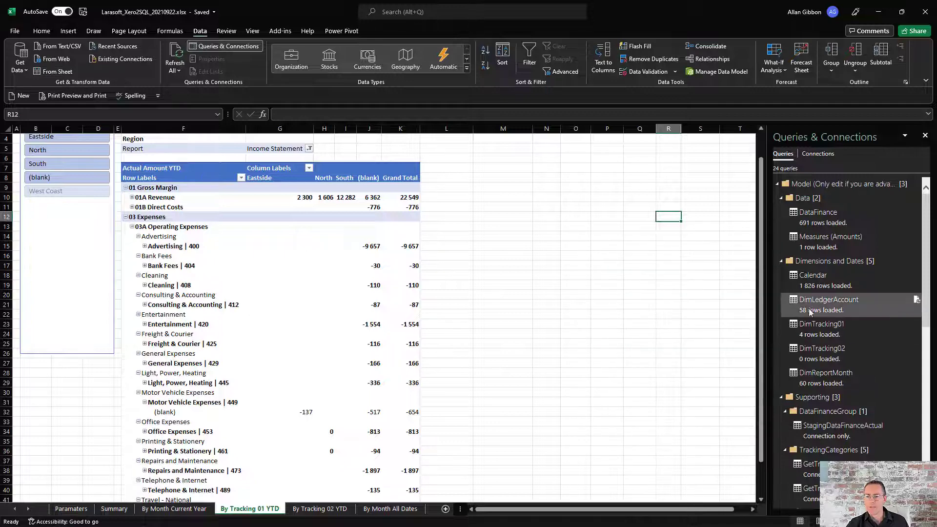
Copy the DimLedgerAccount query and paste it into the "Quick create a model based report in Excel using Xero2SQL" workbook's queries.
left_click(817, 308)
mouse_move(817, 306)
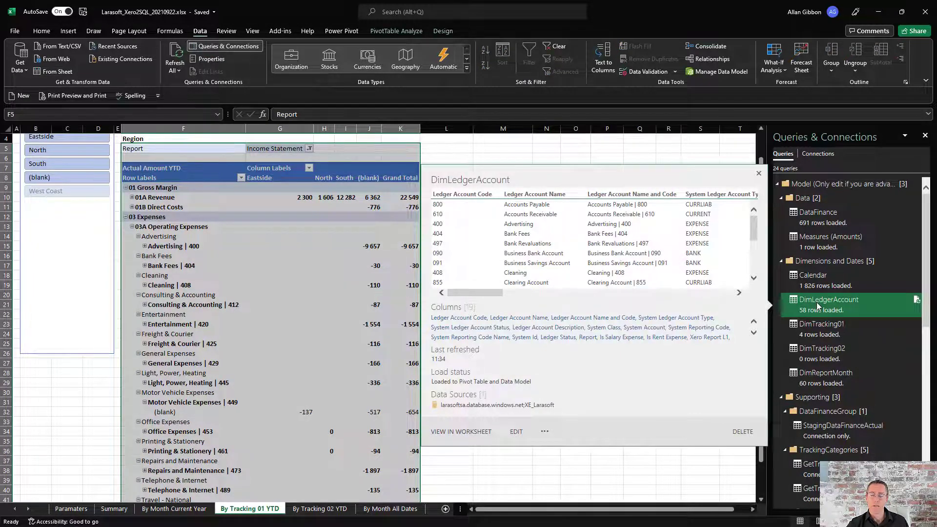
right_click(815, 306)
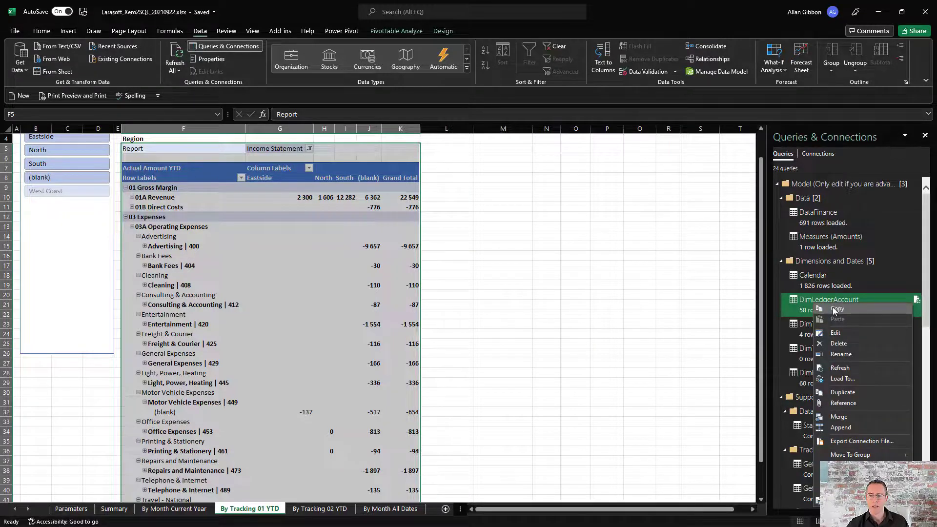
left_click(834, 308)
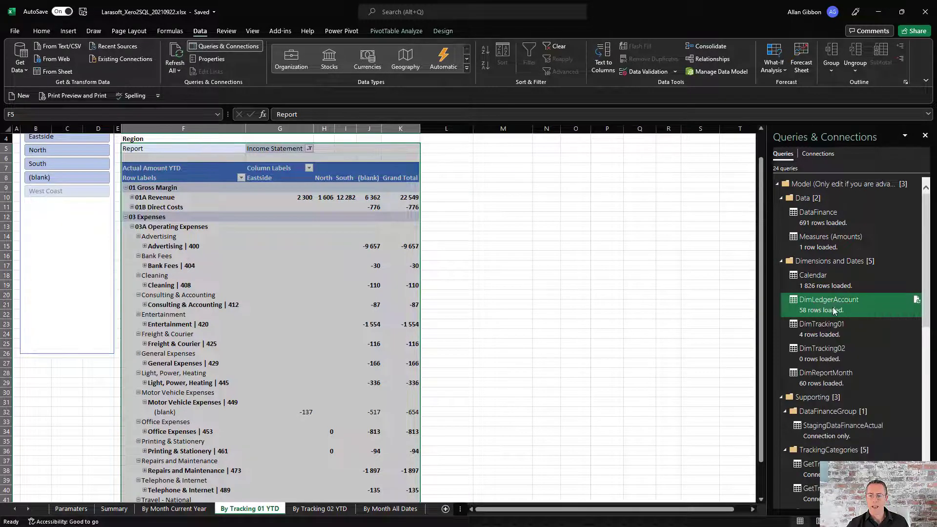
left_click(877, 14)
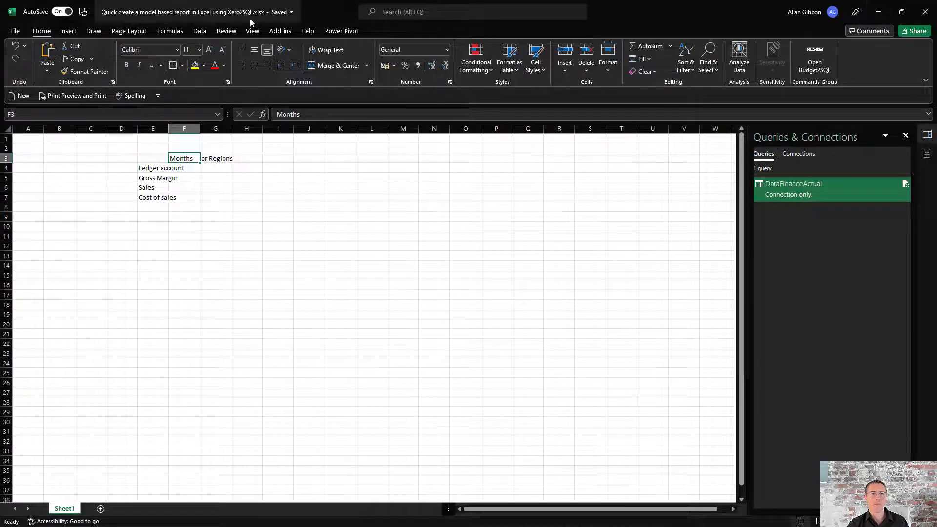
right_click(824, 239)
left_click(839, 247)
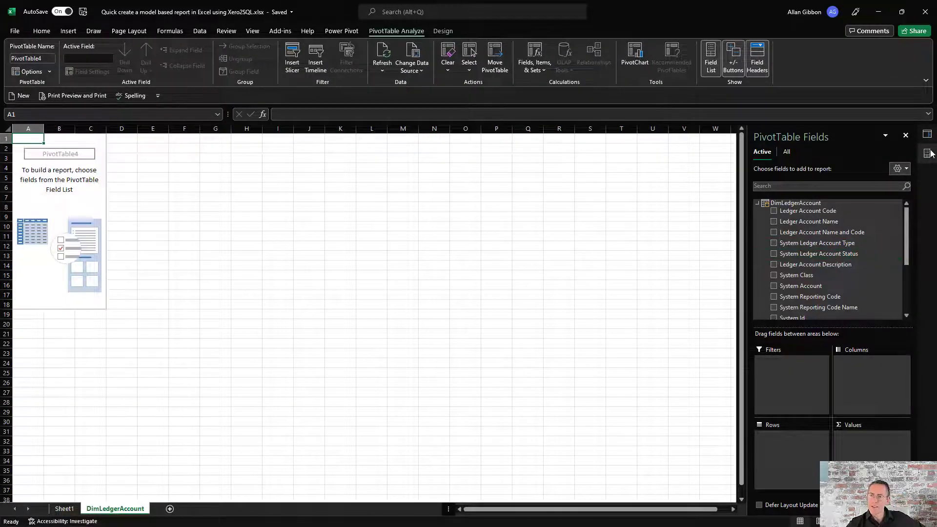
Look over the pasted Server, Database, Schema and DimLedgerAccount queries, and delete the DimLedgerAccount worksheet.
left_click(926, 137)
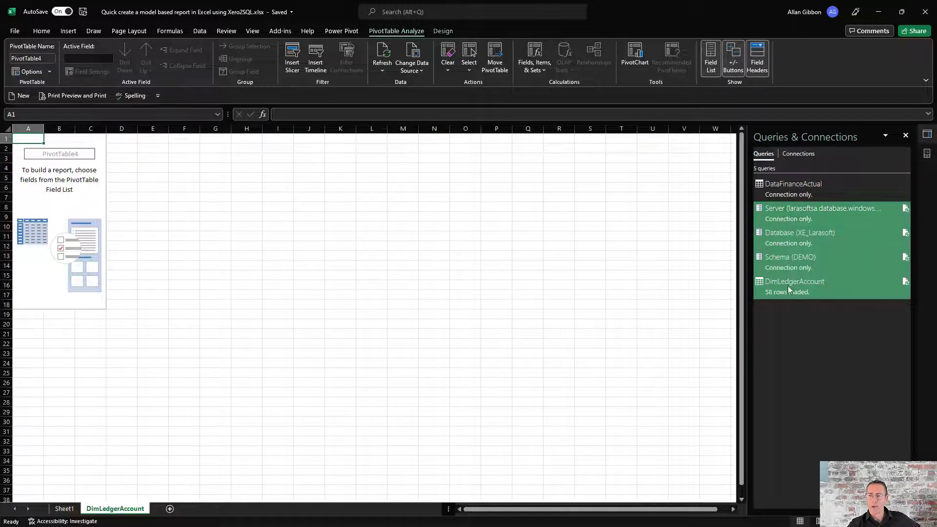
left_click(767, 293)
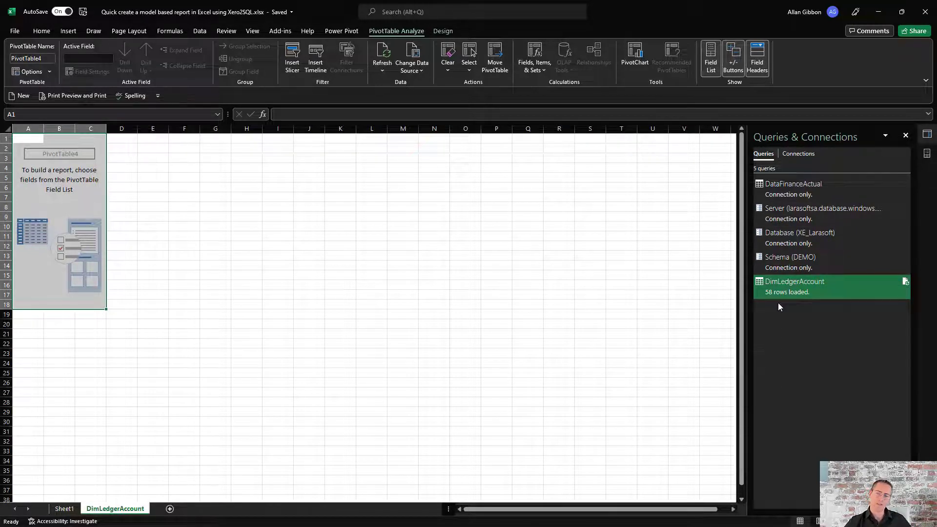
left_click(782, 208)
mouse_move(771, 239)
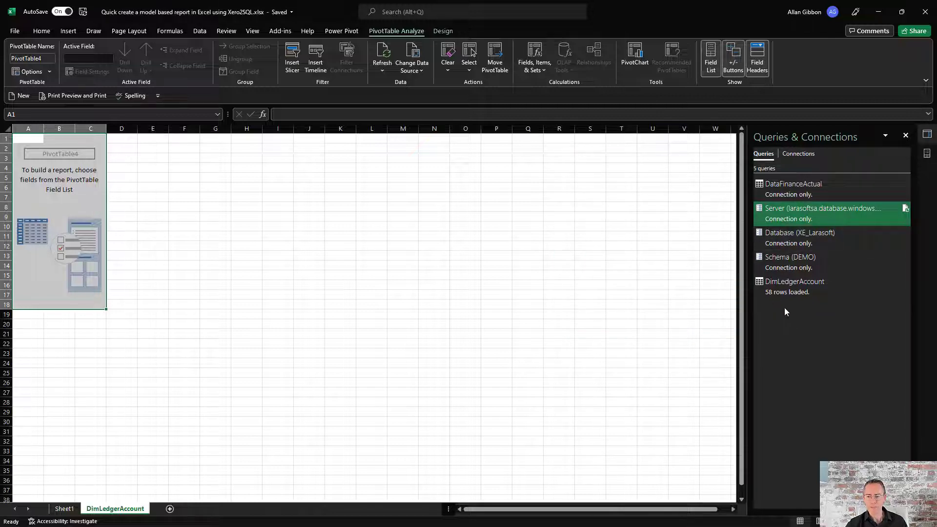
left_click(803, 293)
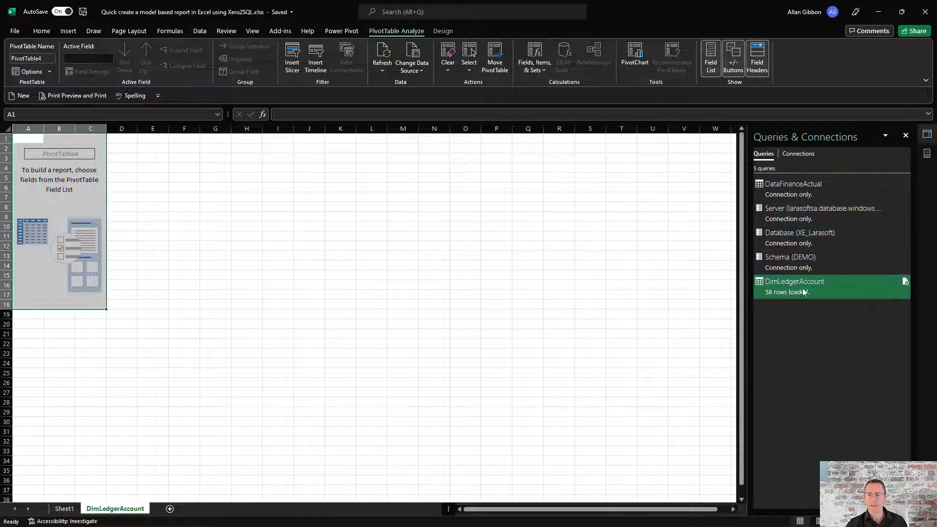
right_click(121, 509)
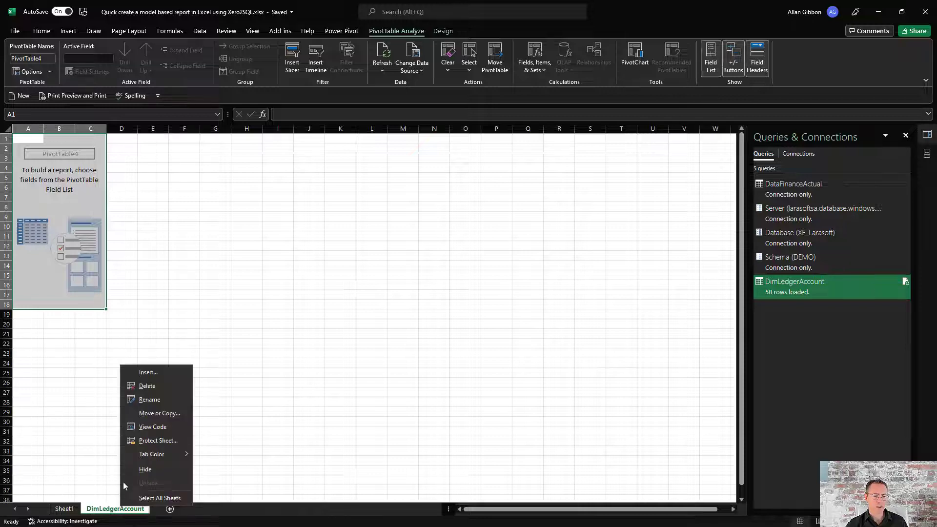
left_click(147, 387)
left_click(449, 296)
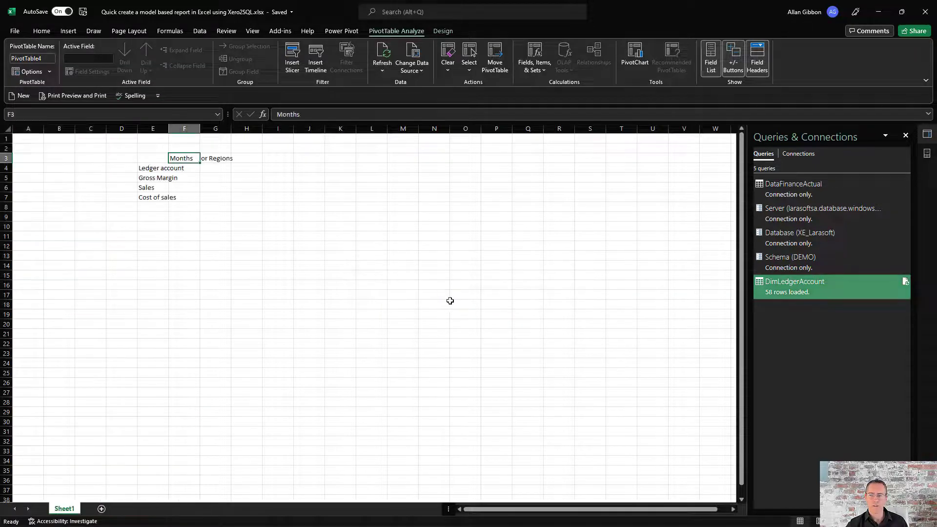
Check the DimLedgerAccount query's load options, including its Data Model setting, and leave them without changes.
left_click(790, 190)
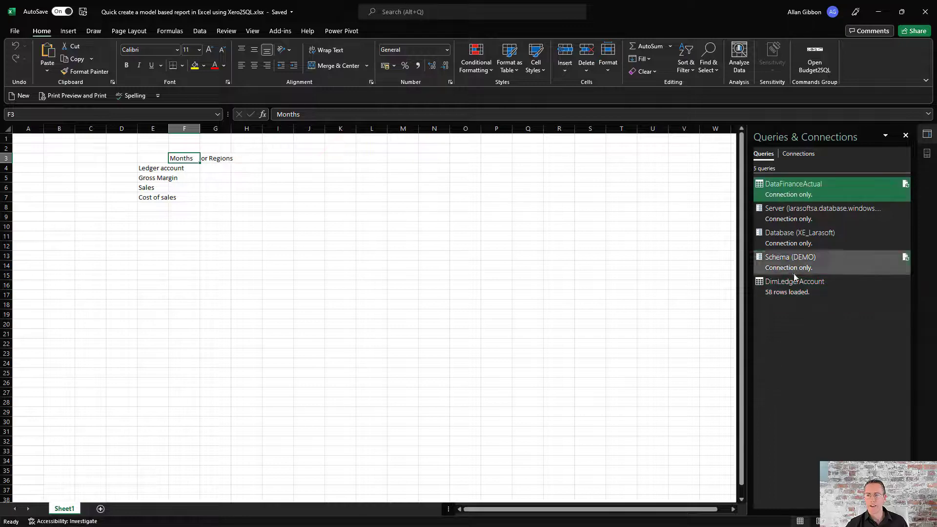
left_click(792, 292)
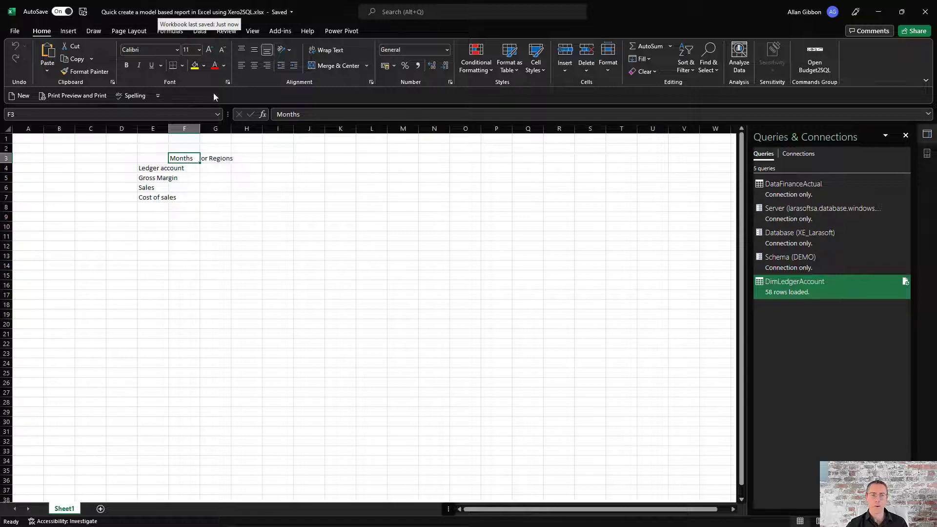
left_click(346, 32)
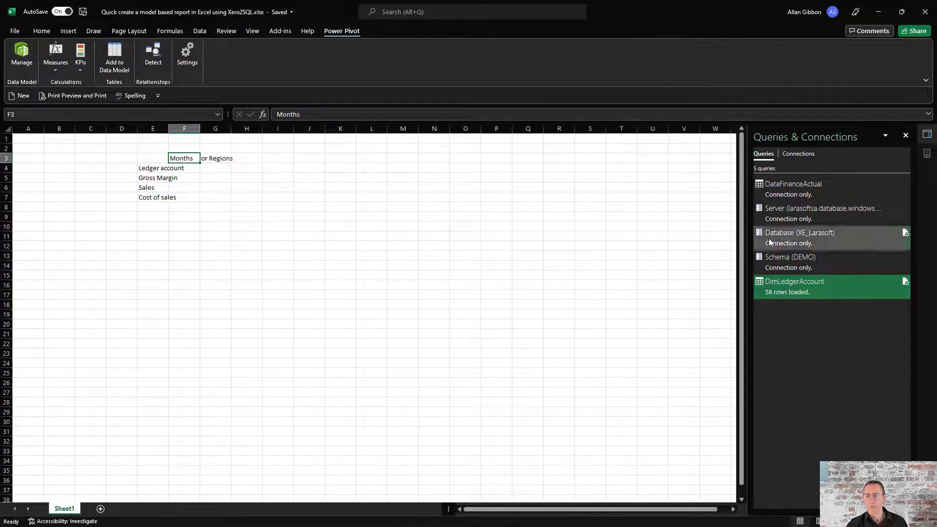
right_click(794, 285)
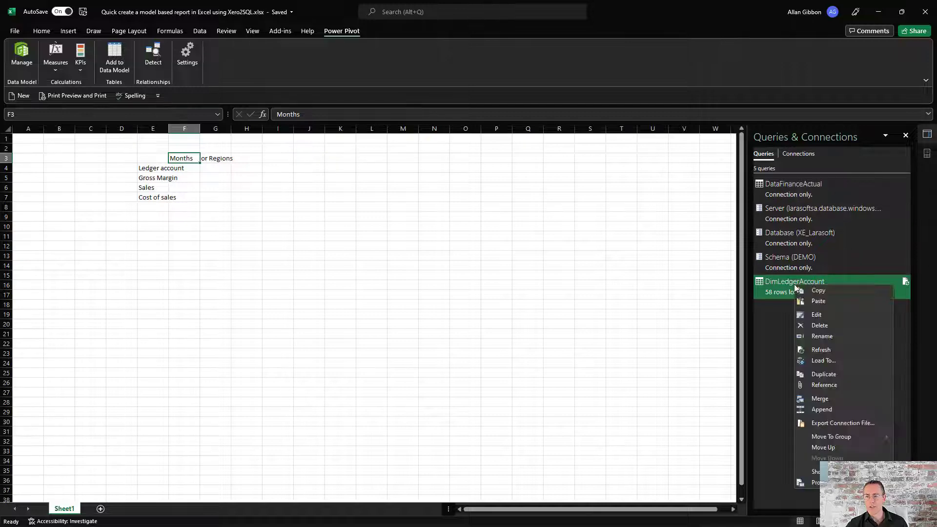
left_click(824, 361)
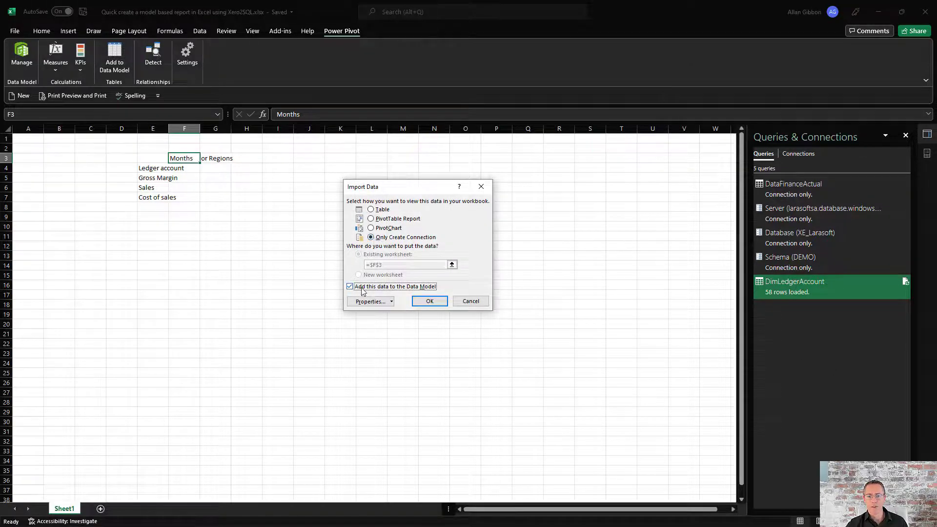
left_click(470, 301)
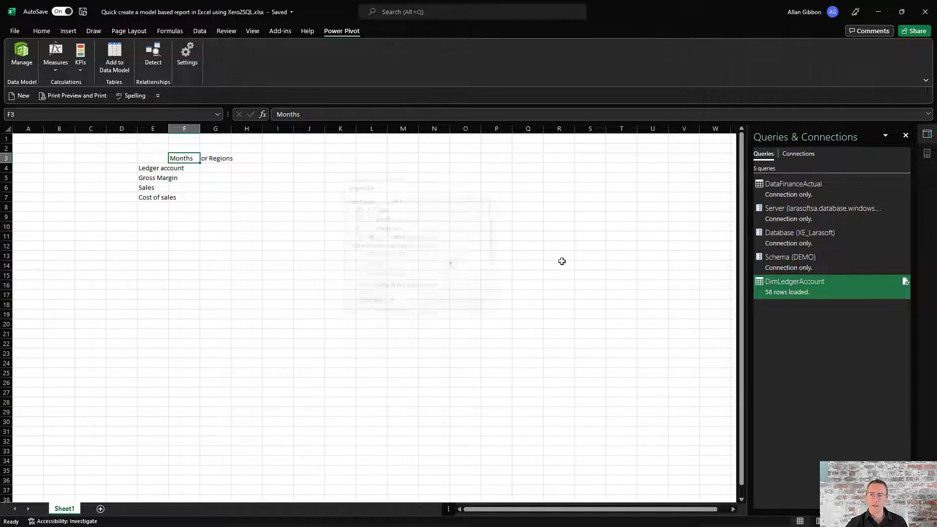
Set the DataFinanceActual query to Only Create Connection and add its data to the Data Model.
left_click(790, 192)
right_click(791, 195)
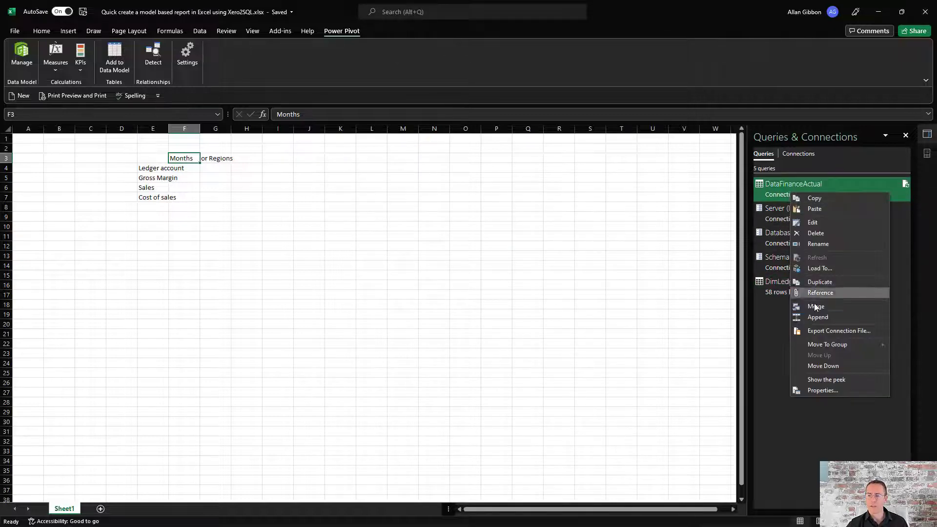
left_click(819, 269)
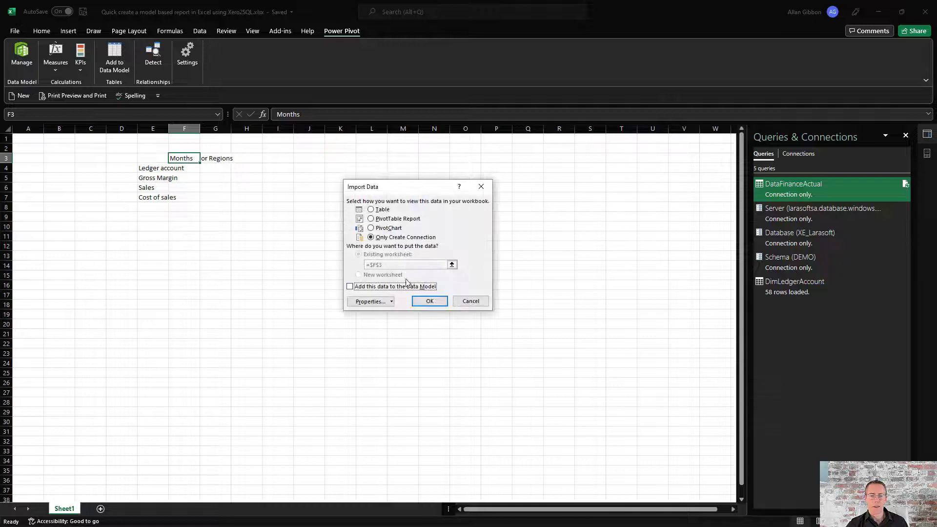
left_click(392, 288)
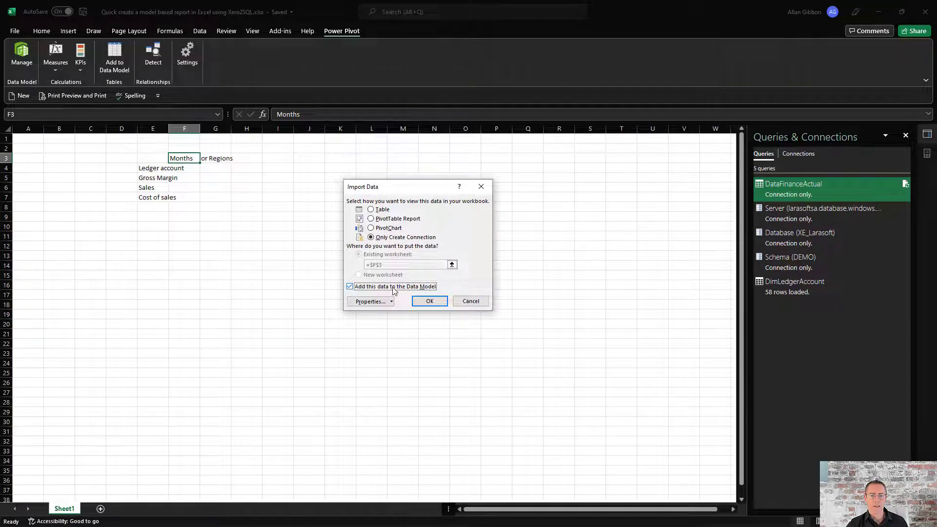
left_click(431, 301)
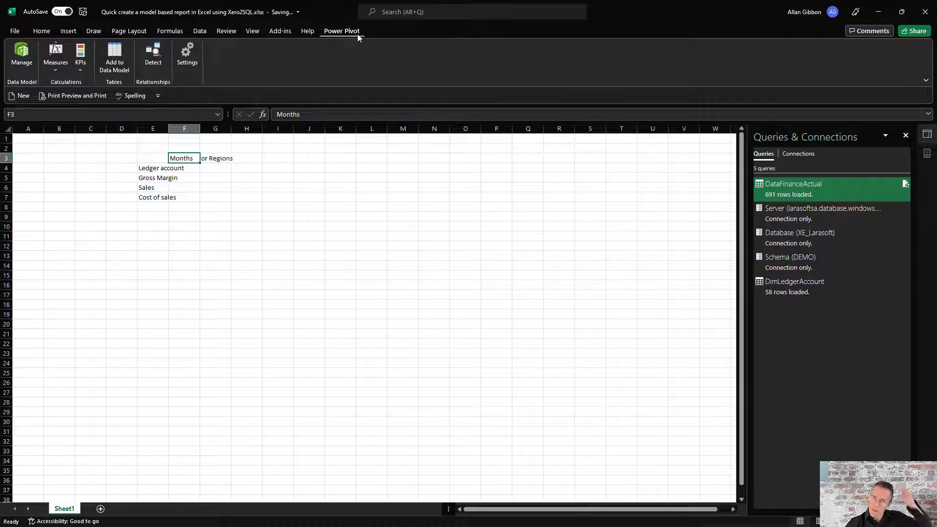
Open the Data Model in a maximized Power Pivot window and inspect DimLedgerAccount's code, account type and account status columns.
left_click(25, 59)
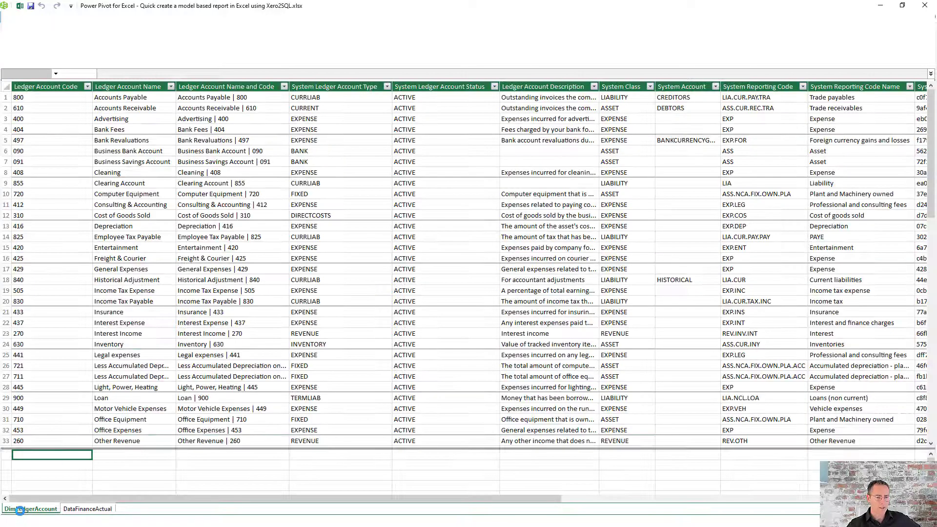
double_click(510, 7)
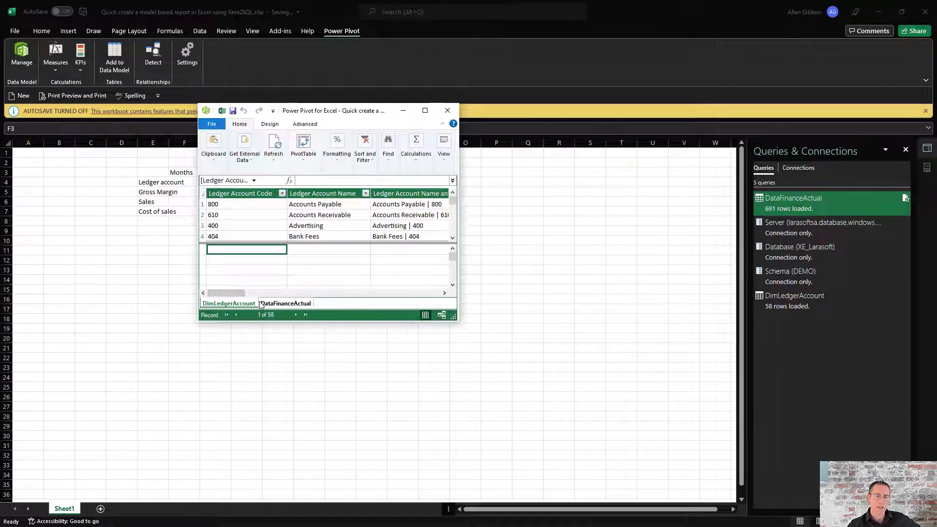
left_click(424, 111)
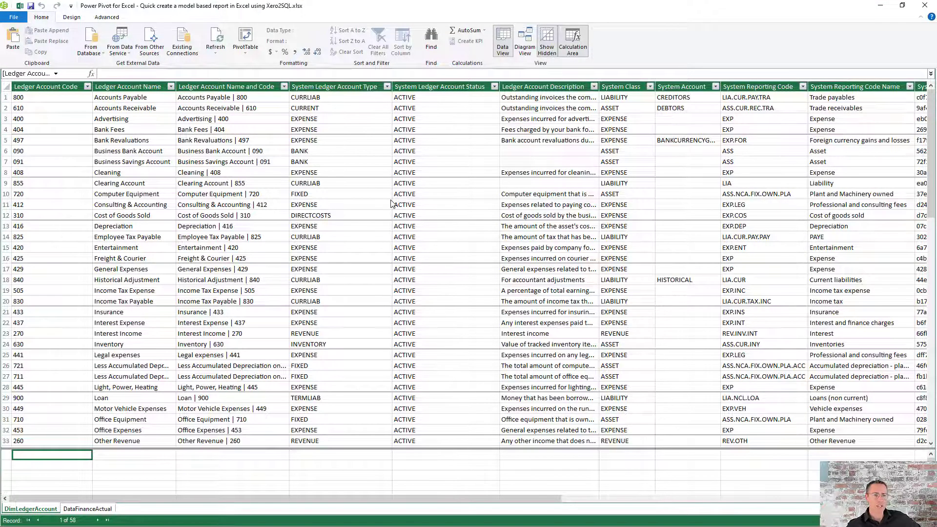
left_click(42, 84)
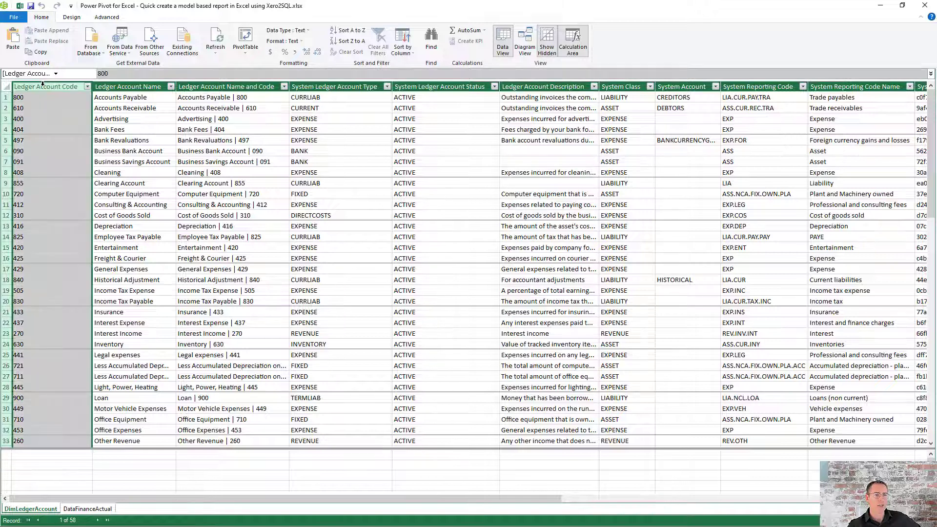
left_click(355, 80)
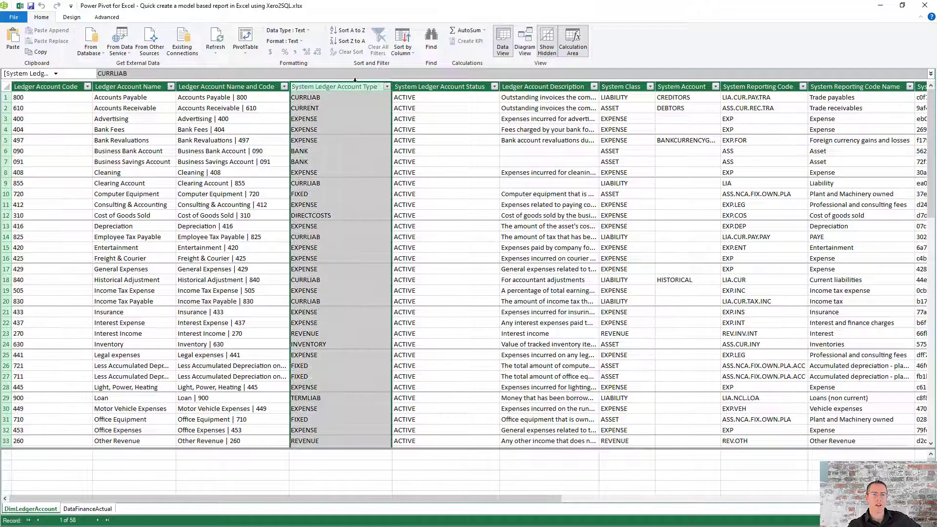
left_click(432, 85)
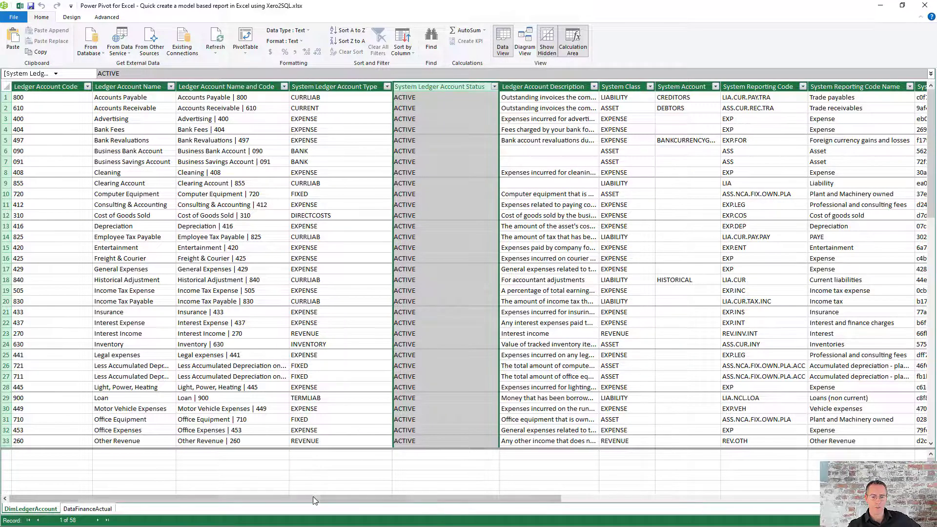
Inspect the Xero Report L1, L2 and L3 columns of the DimLedgerAccount table.
left_click_drag(312, 497, 709, 507)
left_click(639, 84)
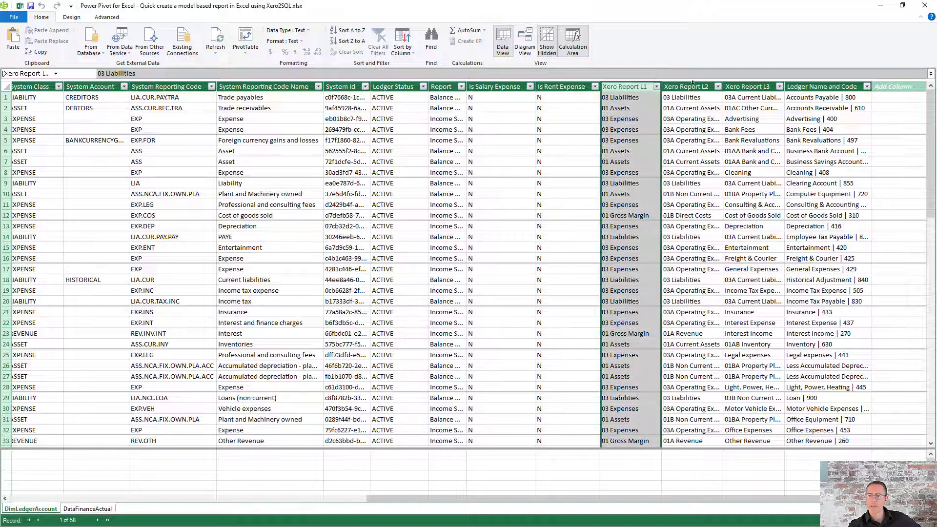
left_click(692, 85)
left_click(736, 86)
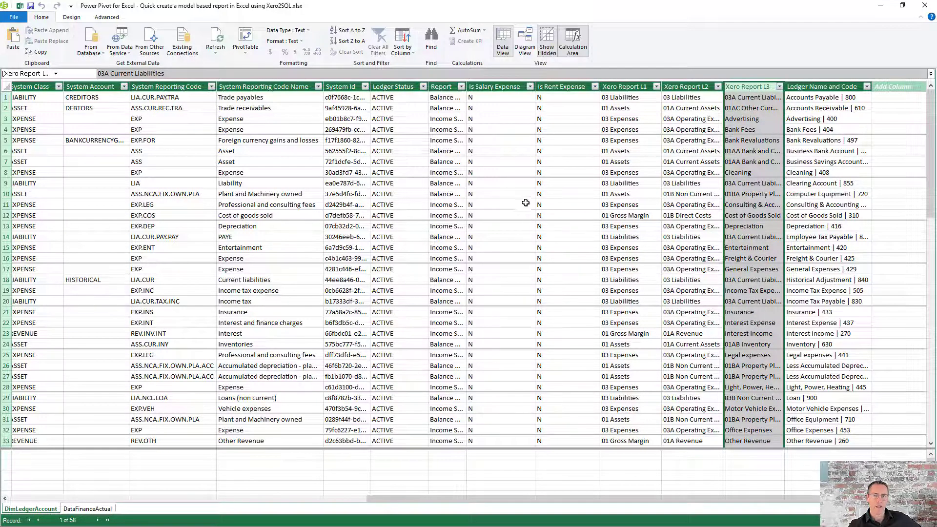
Show the model as a diagram, move DataFinanceActual slightly down, and enlarge both table boxes to show all their fields.
left_click(525, 42)
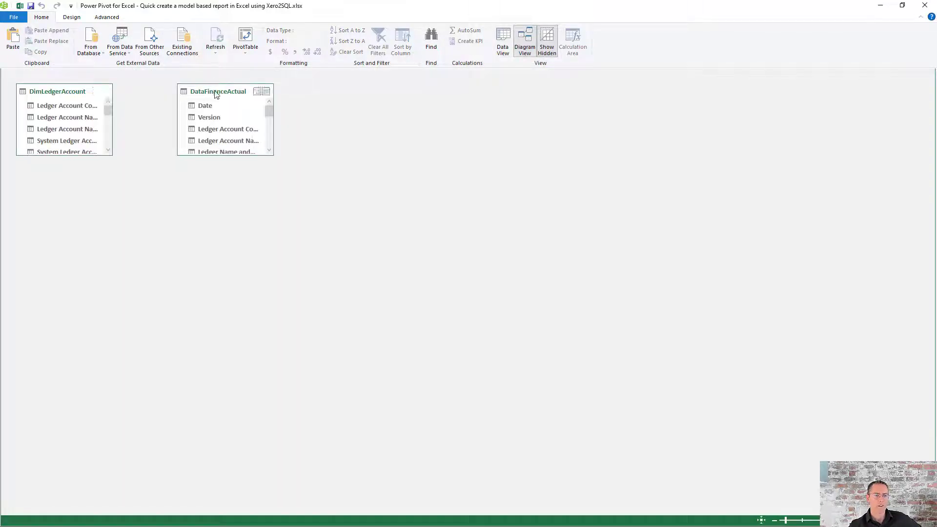
left_click_drag(218, 91, 228, 122)
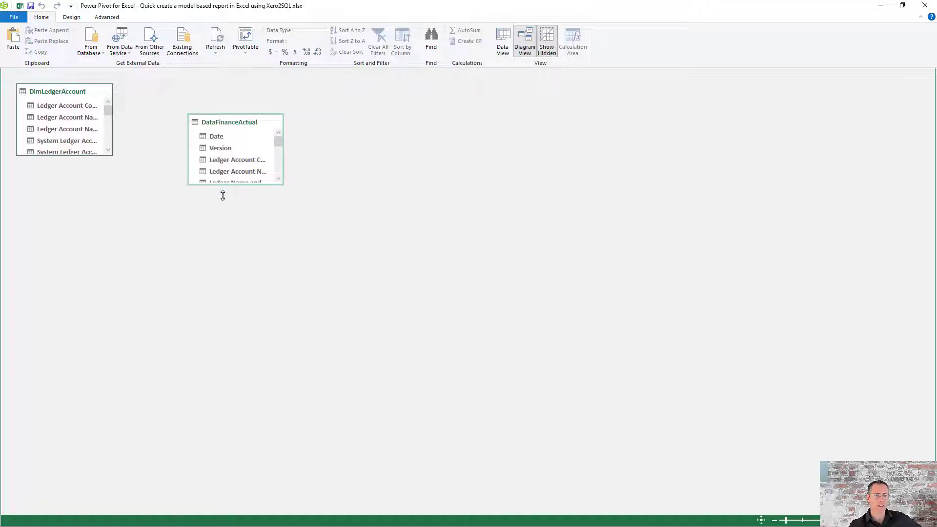
left_click_drag(222, 196, 227, 367)
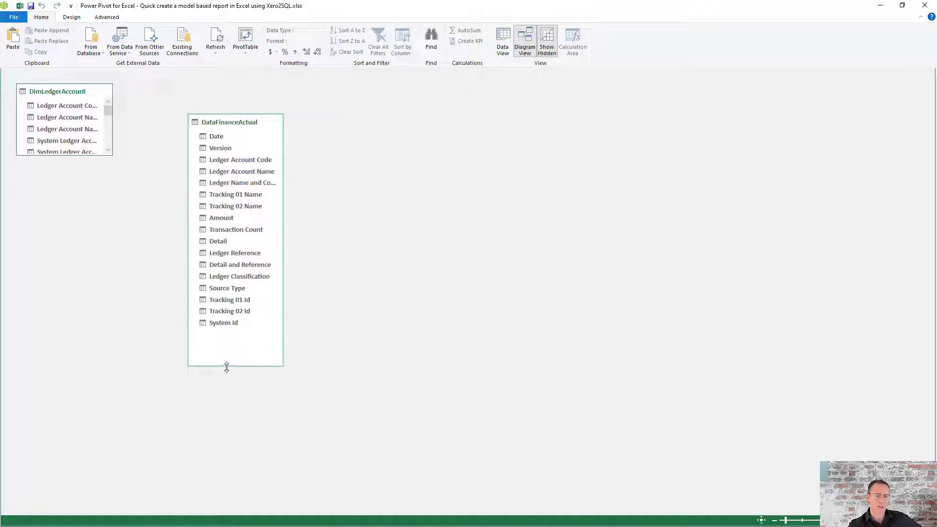
left_click(62, 92)
left_click_drag(57, 155, 48, 360)
left_click_drag(113, 284, 134, 284)
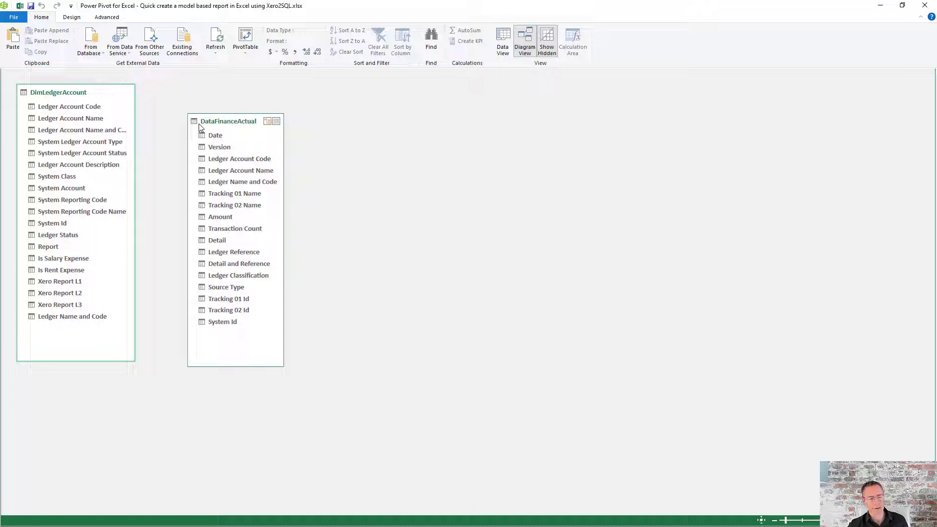
Relate DimLedgerAccount to DataFinanceActual through their System Id fields, and check the relationship's definition without changing it.
left_click(232, 122)
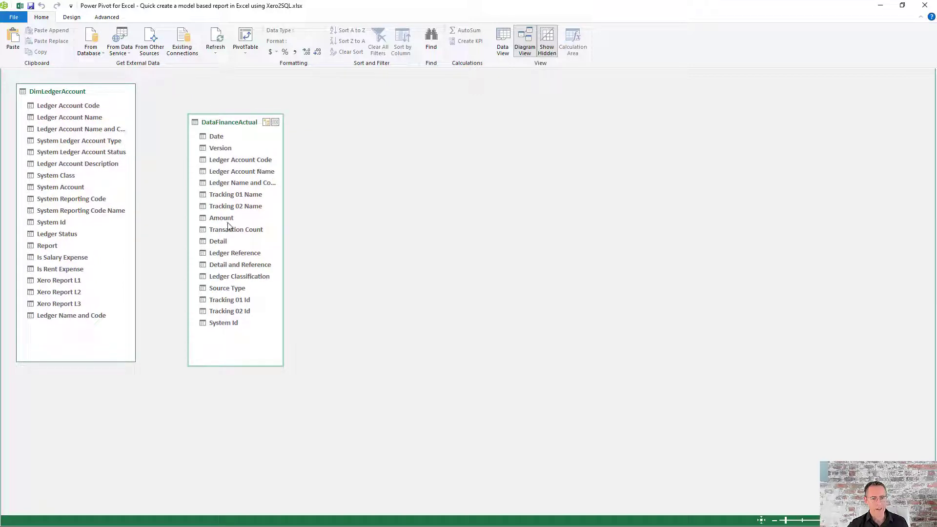
left_click(63, 94)
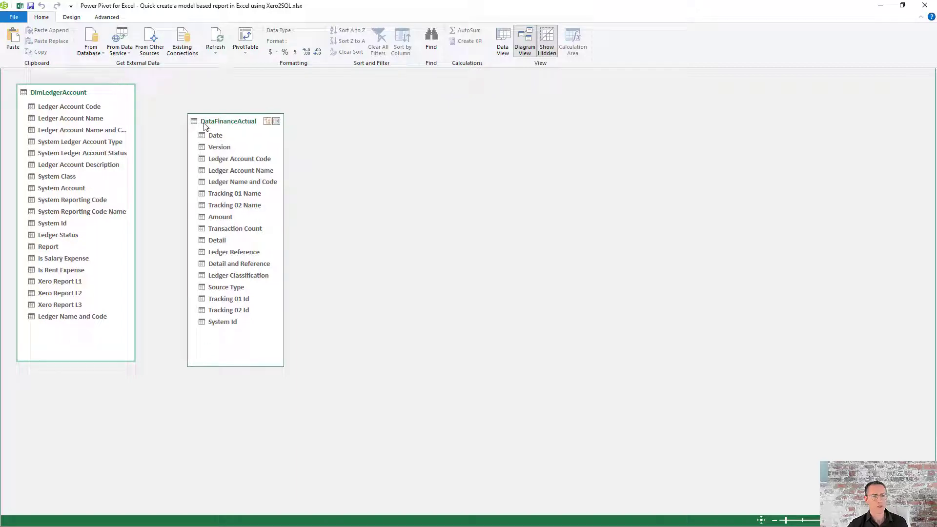
left_click(228, 324)
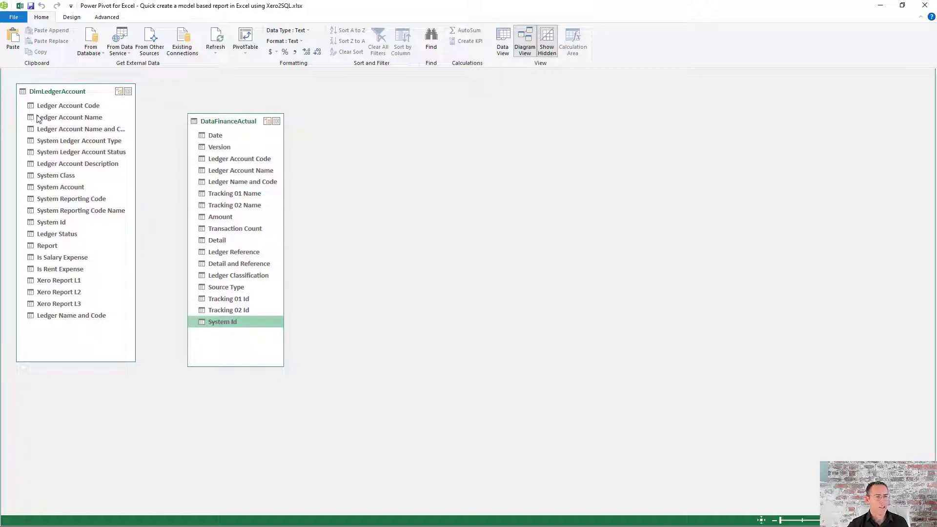
left_click(45, 224)
left_click_drag(49, 221, 216, 328)
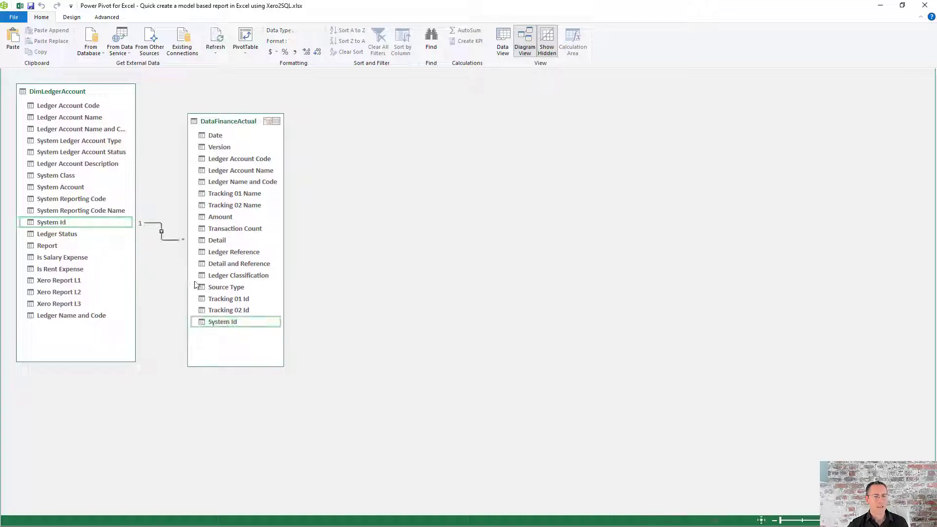
double_click(167, 243)
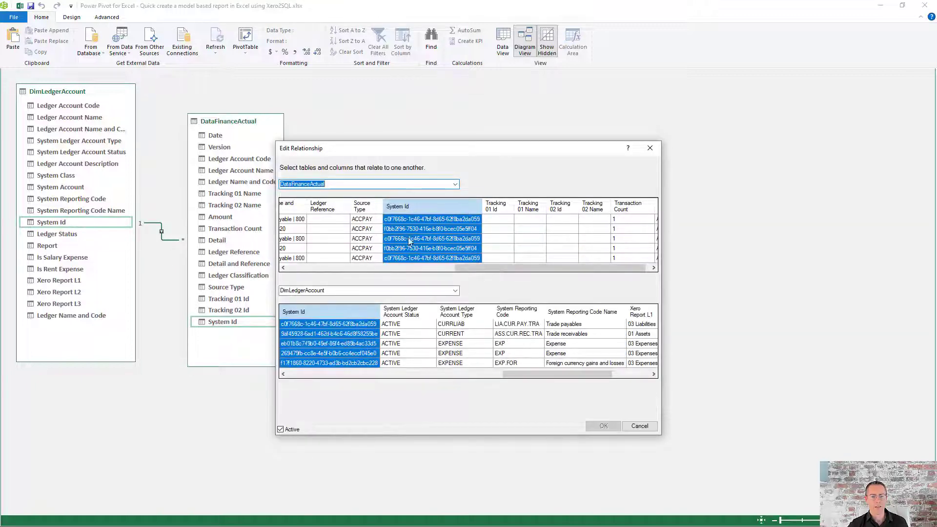
left_click(639, 425)
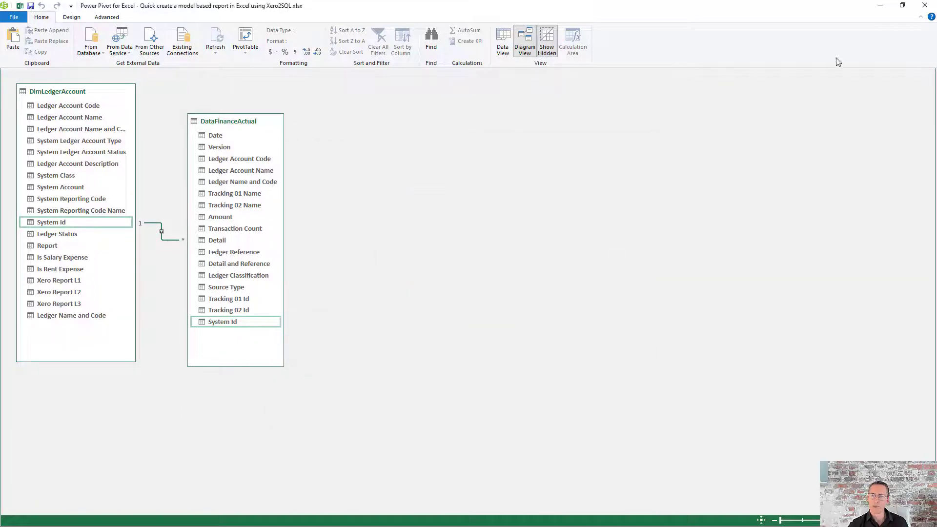
Close the Power Pivot window, go to Sheet3, and enable the external data connections, making the workbook a trusted document.
left_click(924, 4)
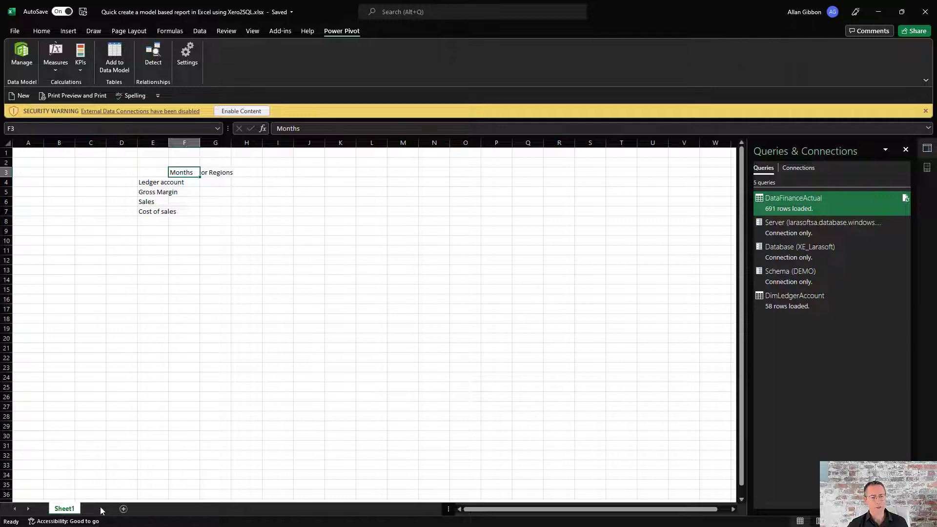
left_click(101, 508)
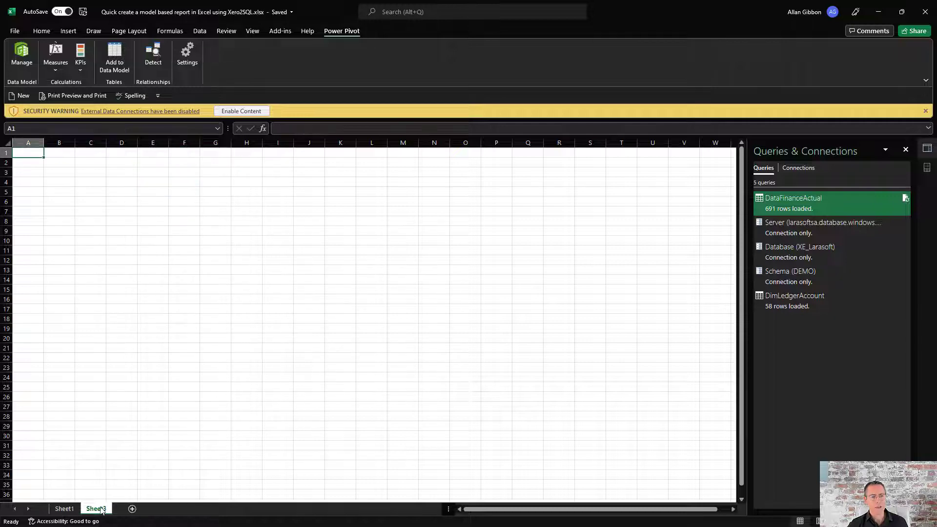
left_click(232, 111)
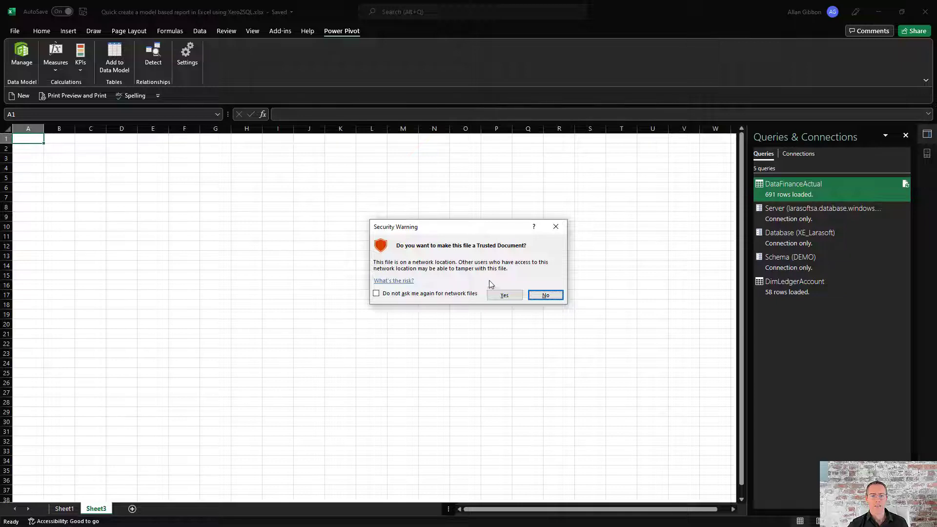
left_click(502, 295)
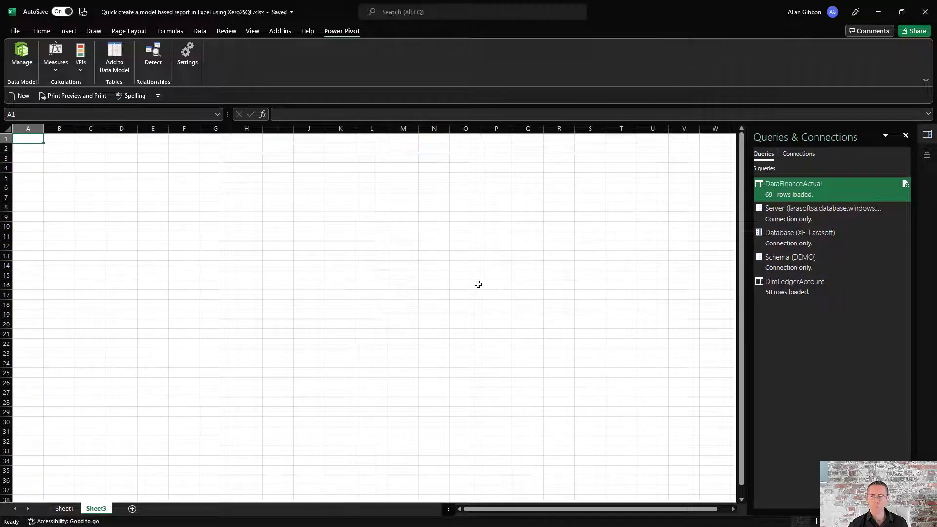
Insert a PivotTable from the Data Model in the existing worksheet Sheet3 at cell B3.
left_click(66, 157)
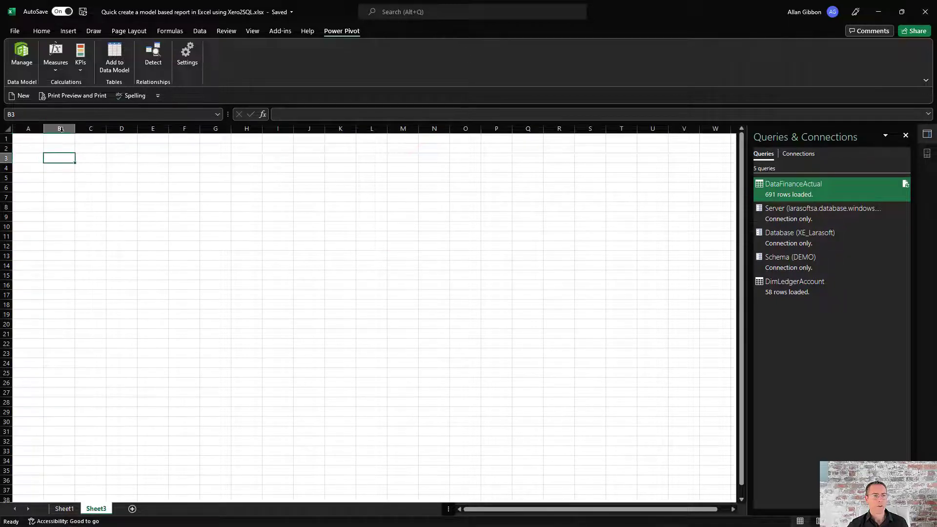
left_click(68, 30)
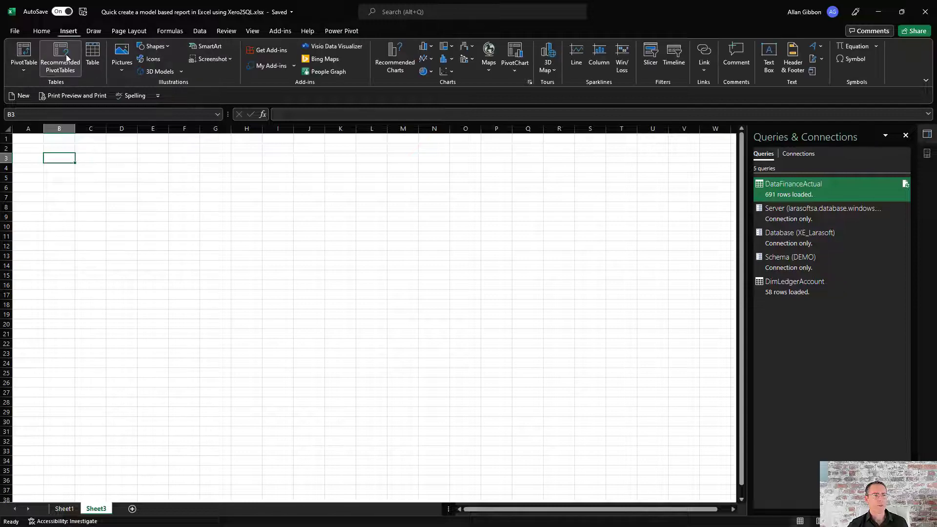
left_click(25, 70)
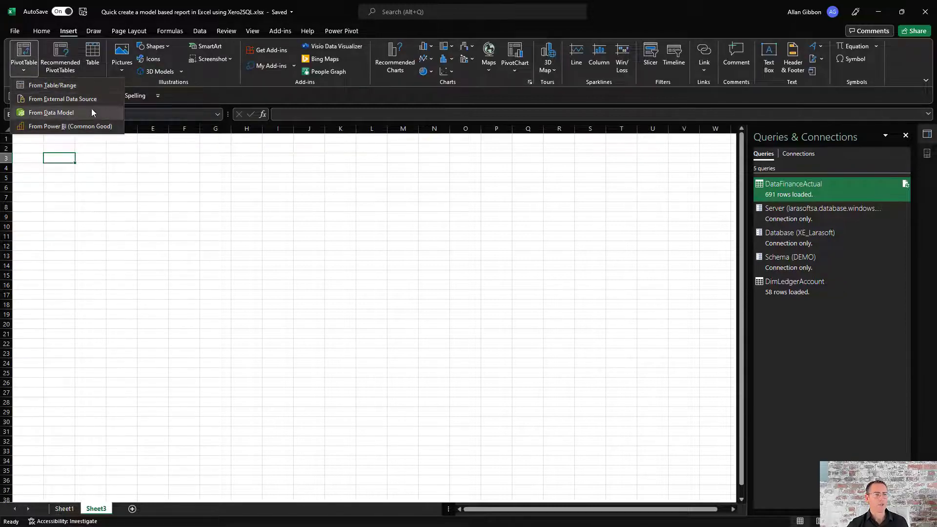
left_click(57, 115)
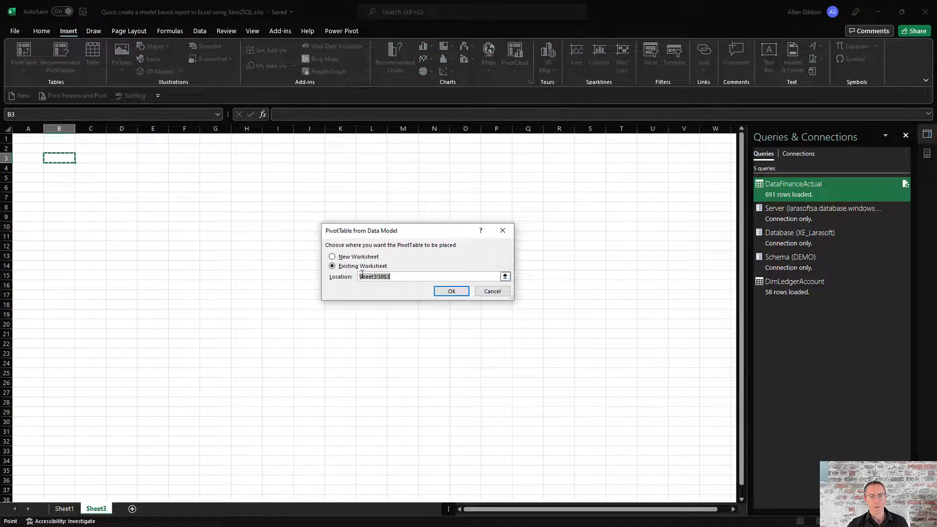
left_click(456, 291)
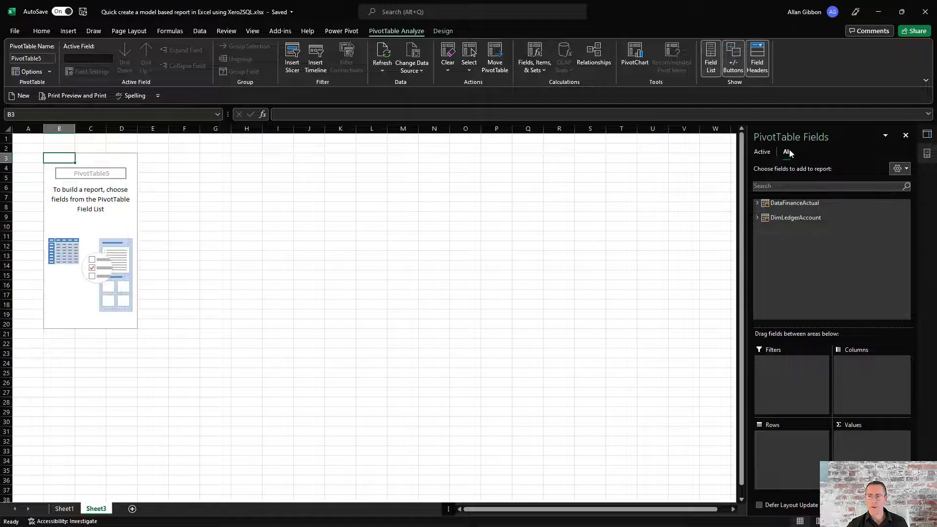
Add Report, Xero Report L1, Xero Report L2 and Ledger Name and Code from DimLedgerAccount to the PivotTable's rows, in that order.
left_click(764, 153)
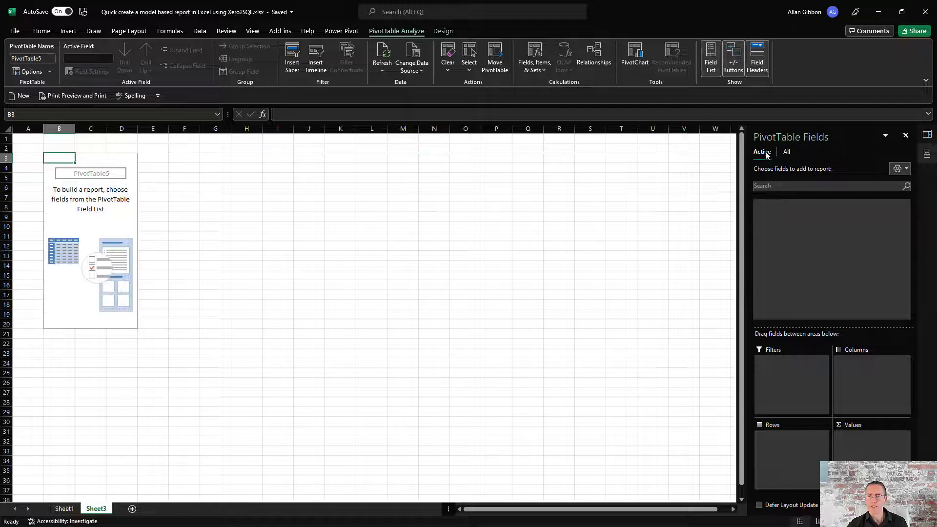
left_click(784, 152)
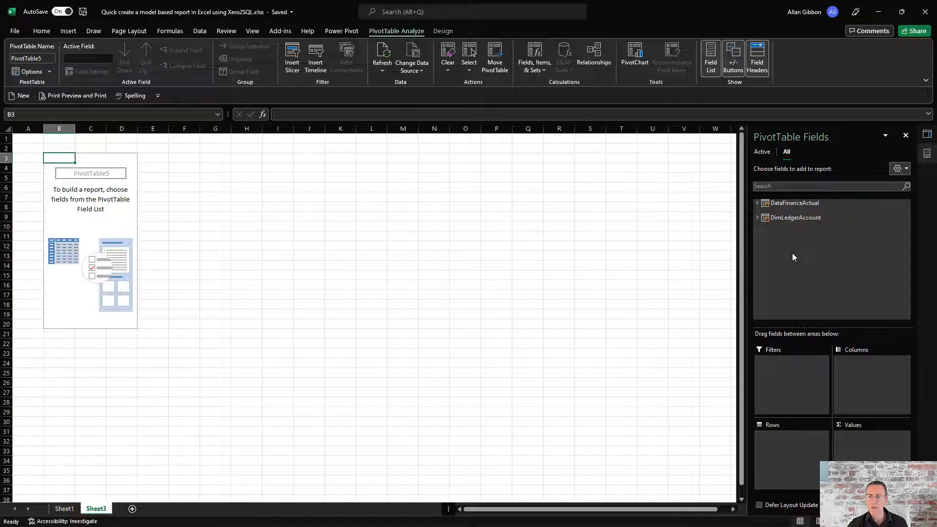
left_click(756, 218)
scroll(802, 271, "down", 3)
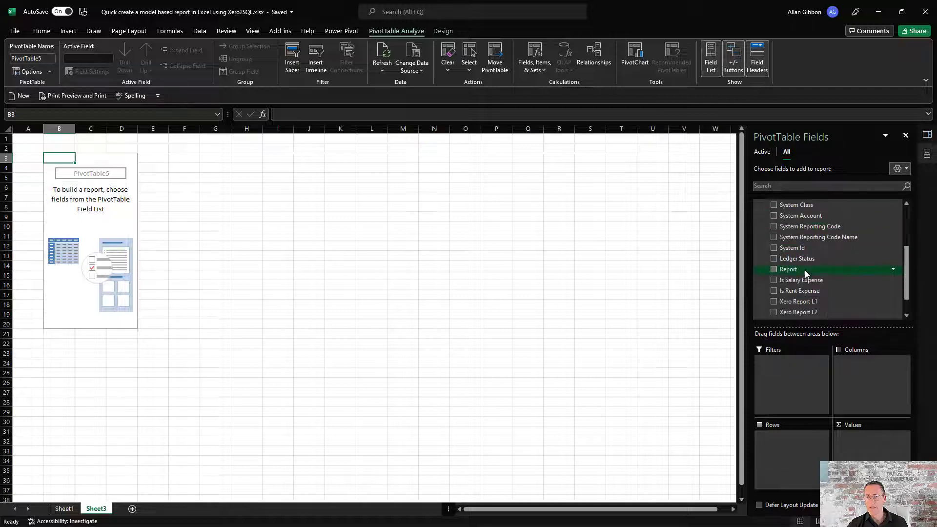
left_click_drag(806, 275, 792, 441)
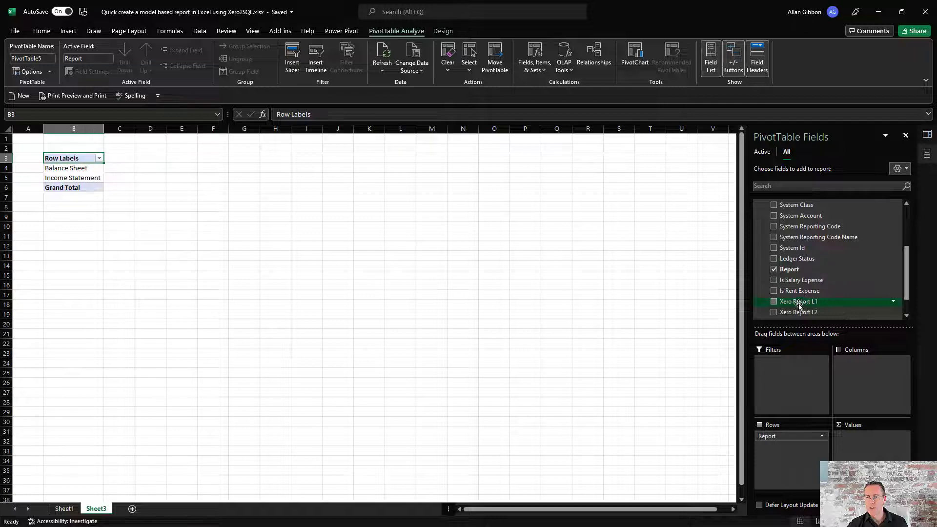
mouse_move(798, 303)
left_mouse_down()
mouse_move(795, 450)
mouse_move(790, 434)
mouse_move(786, 451)
left_mouse_up()
scroll(794, 302, "down", 1)
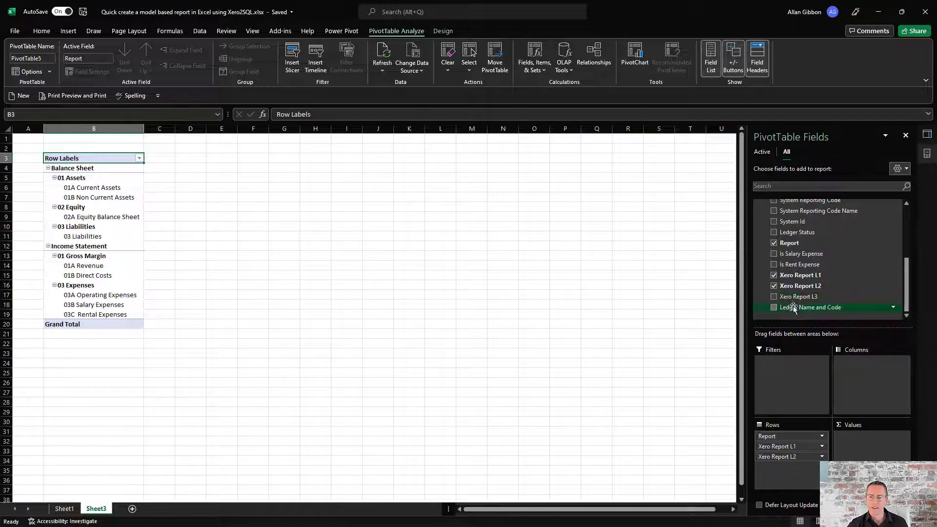
left_click_drag(793, 307, 787, 461)
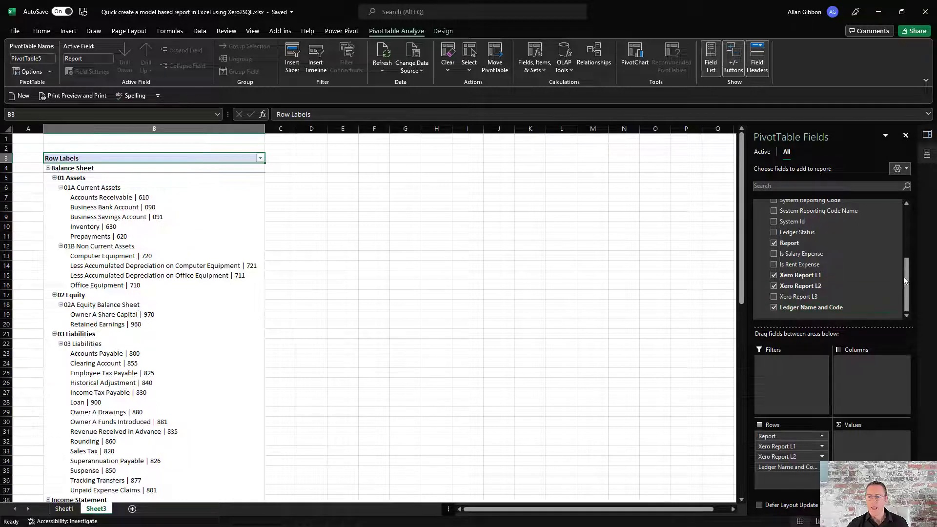
From DataFinanceActual, add Amount to the PivotTable's values and Detail to its rows beneath Ledger Name and Code.
left_click_drag(908, 278, 906, 209)
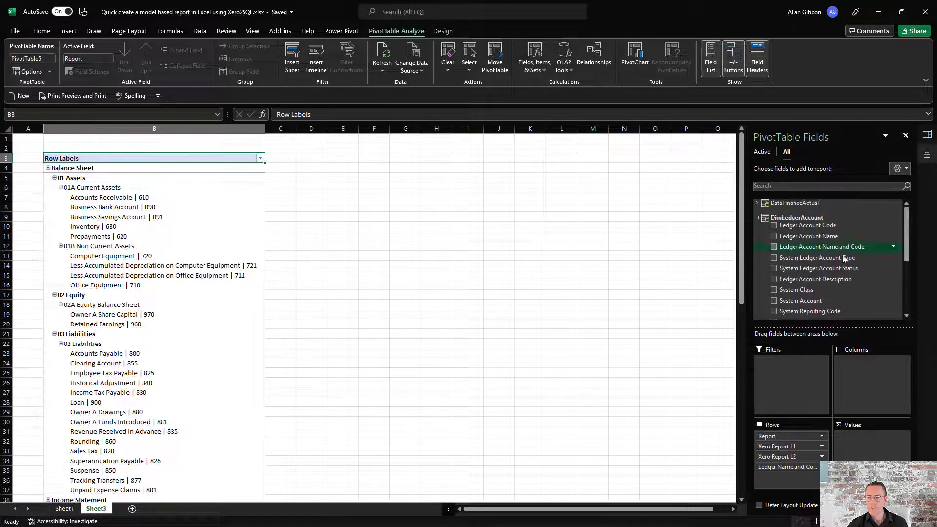
left_click(756, 217)
left_click(757, 203)
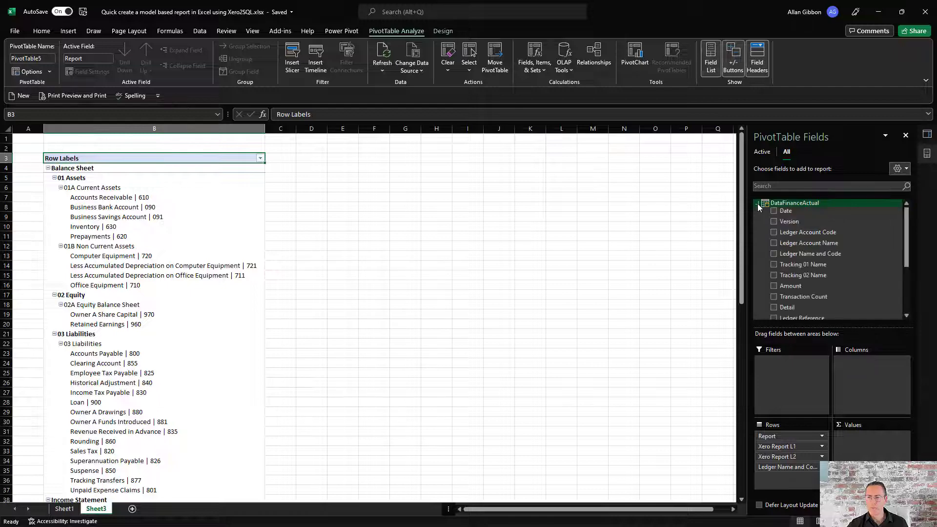
scroll(805, 264, "down", 4)
scroll(804, 266, "up", 4)
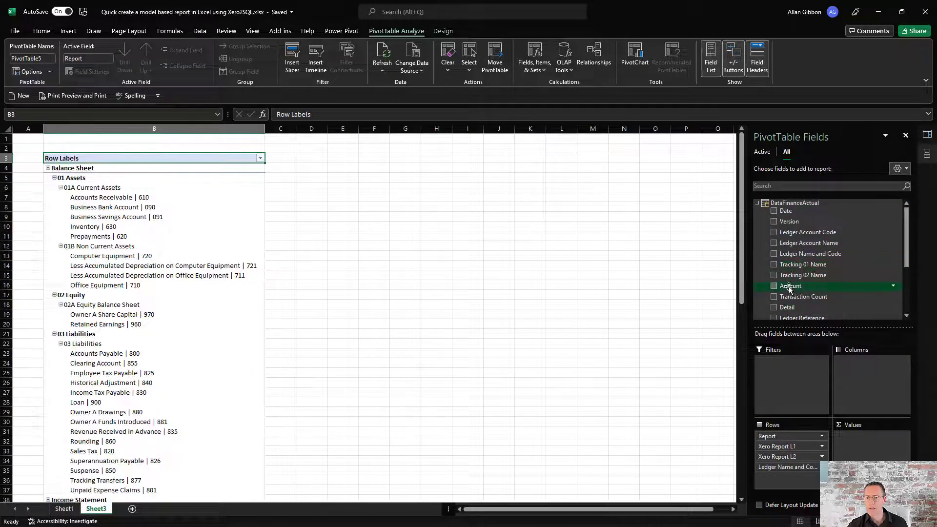
left_click_drag(788, 286, 892, 449)
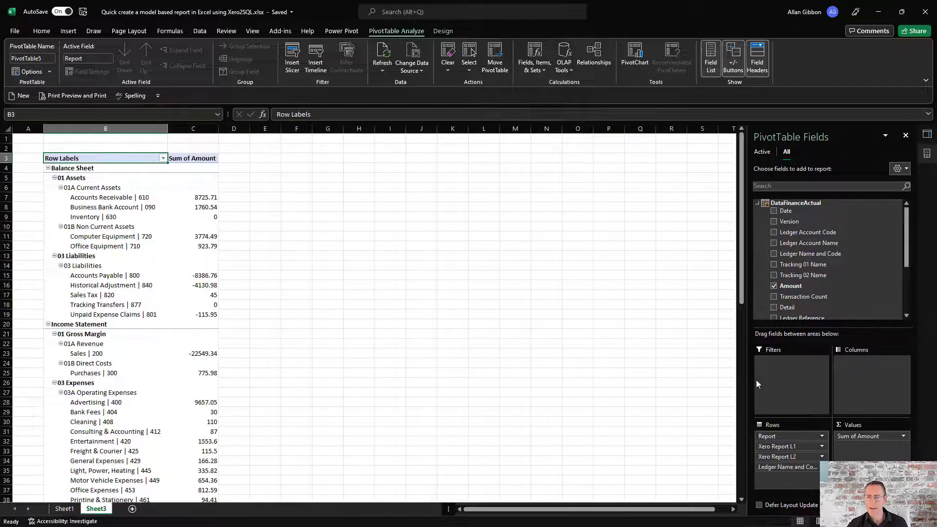
scroll(810, 280, "down", 2)
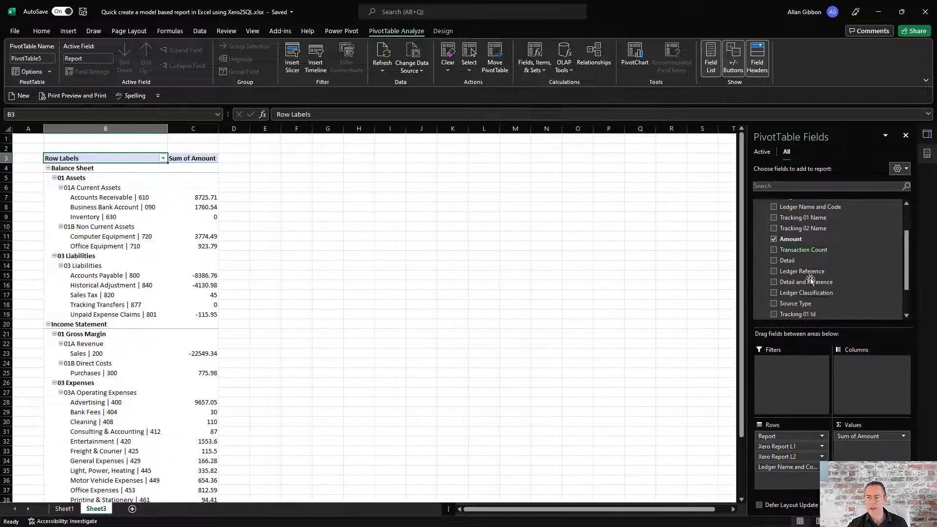
left_click_drag(791, 261, 789, 478)
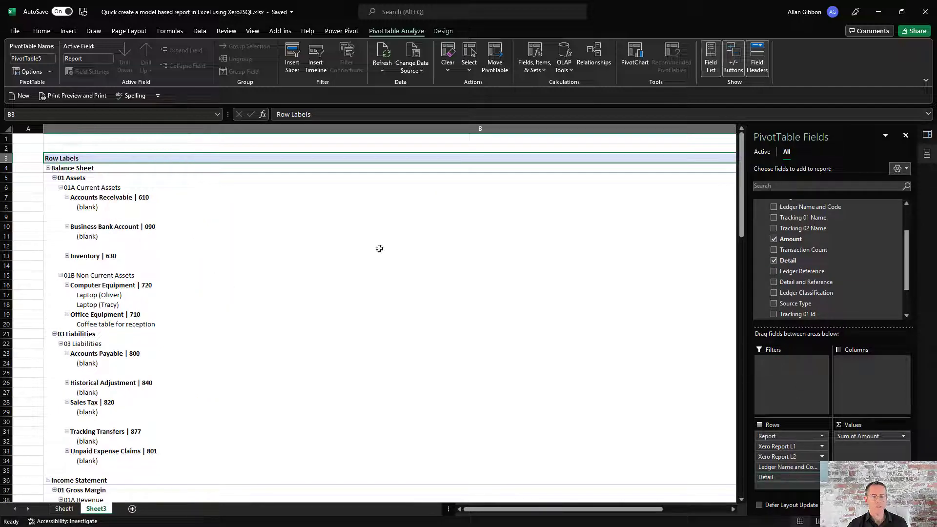
Turn off automatic column width fitting on update in the PivotTable's options.
right_click(346, 248)
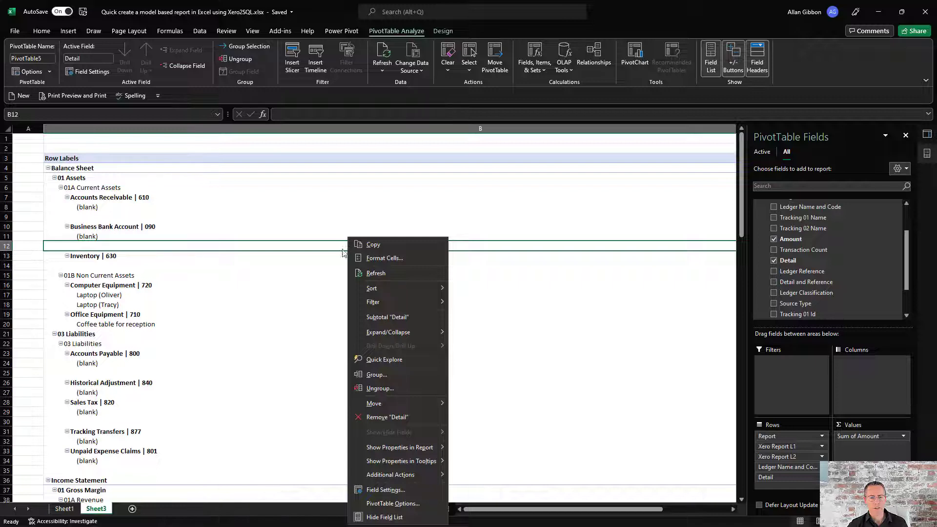
left_click(390, 504)
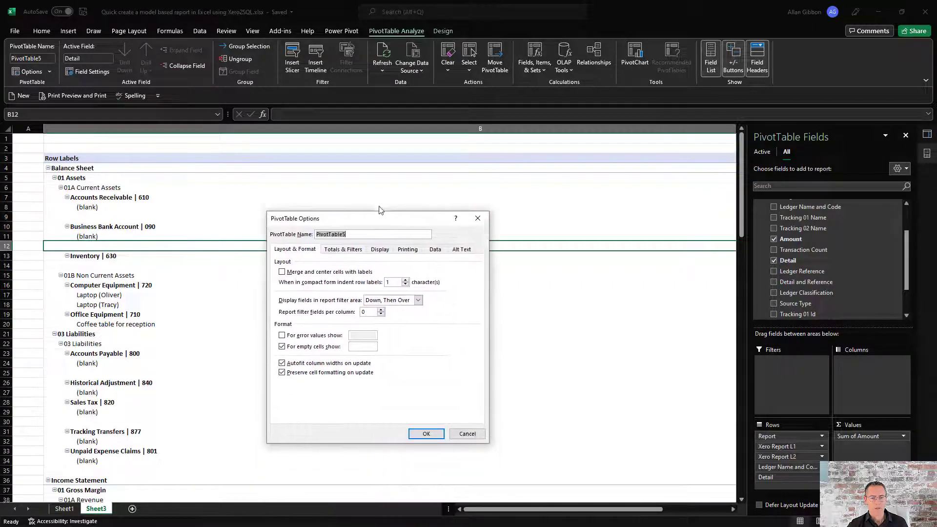
left_click(291, 352)
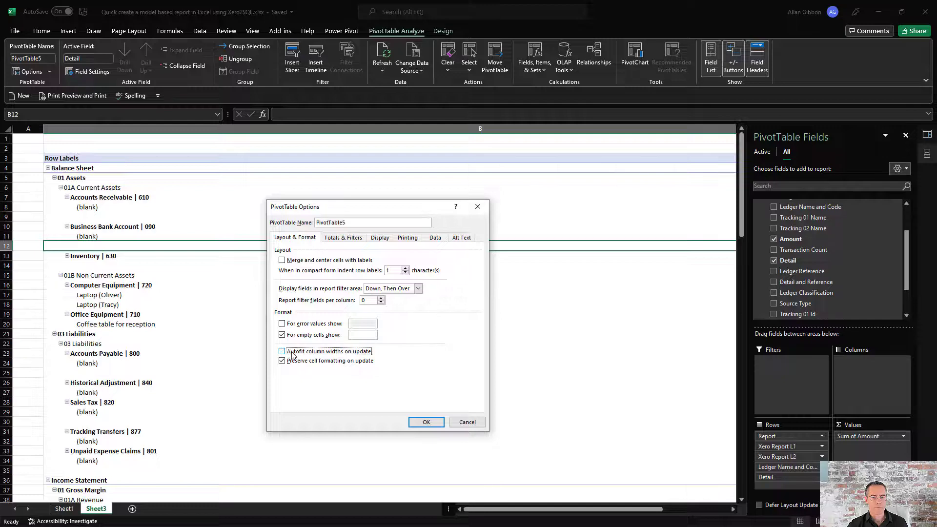
left_click(425, 422)
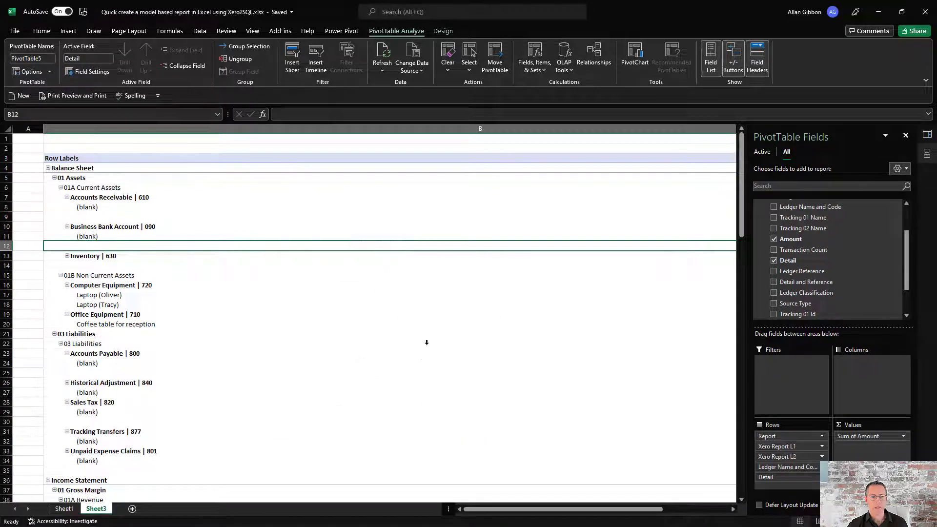
Narrow column B to roughly half its width so the row labels and Sum of Amount fit together, and look over the report.
left_click(374, 235)
scroll(374, 235, "down", 2)
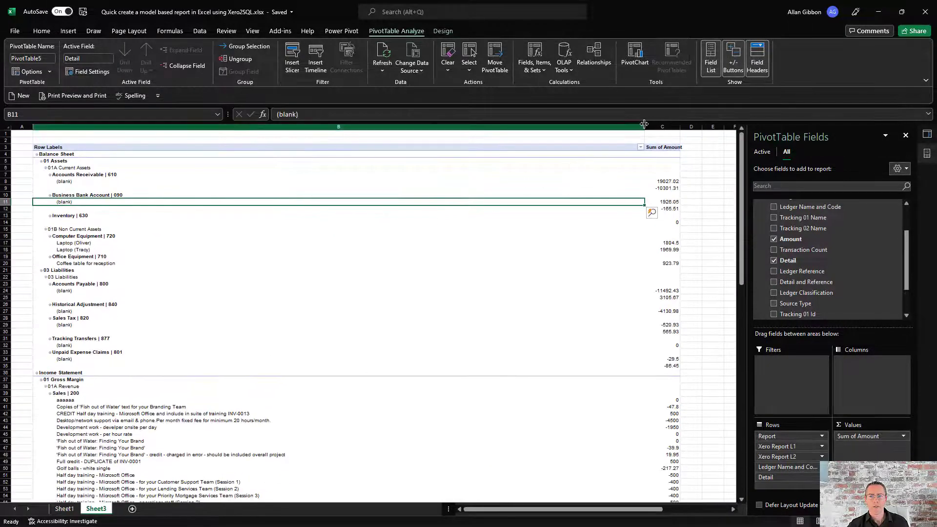
left_click_drag(644, 127, 227, 165)
scroll(329, 160, "up", 5)
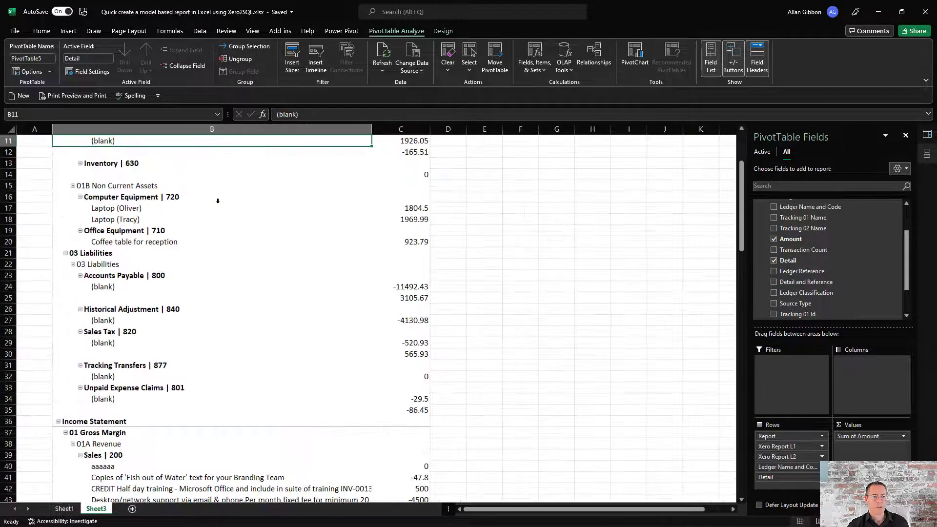
scroll(215, 222, "up", 3)
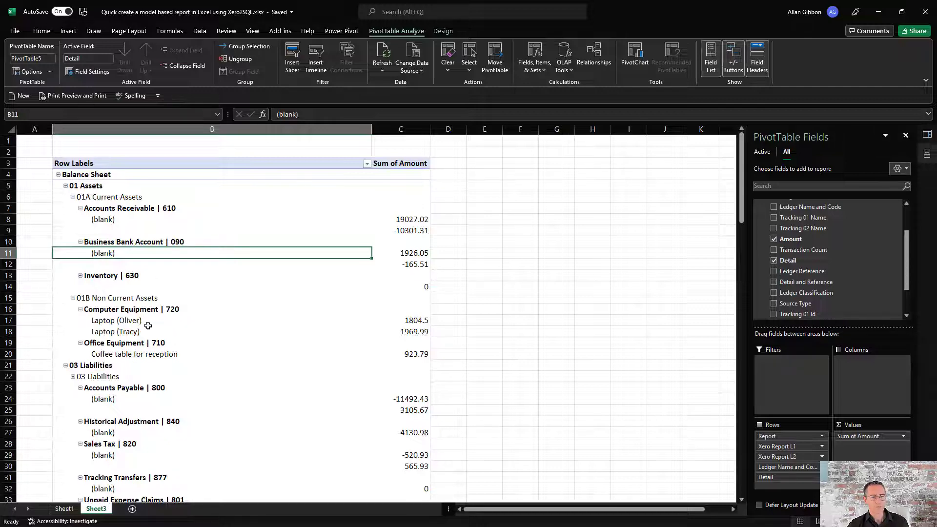
scroll(146, 319, "down", 4)
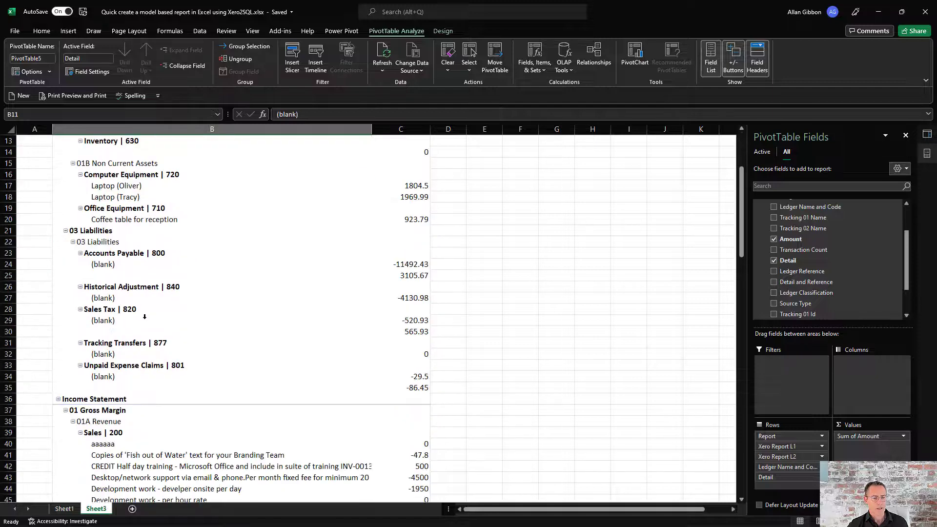
scroll(145, 317, "up", 4)
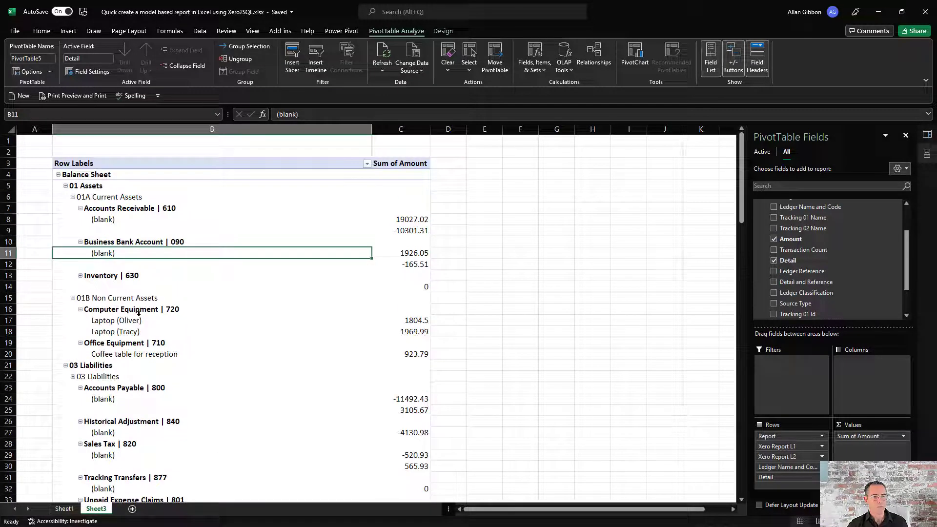
Collapse the entire Ledger Name and Code field and the entire Xero Report L2 field in the PivotTable.
right_click(114, 242)
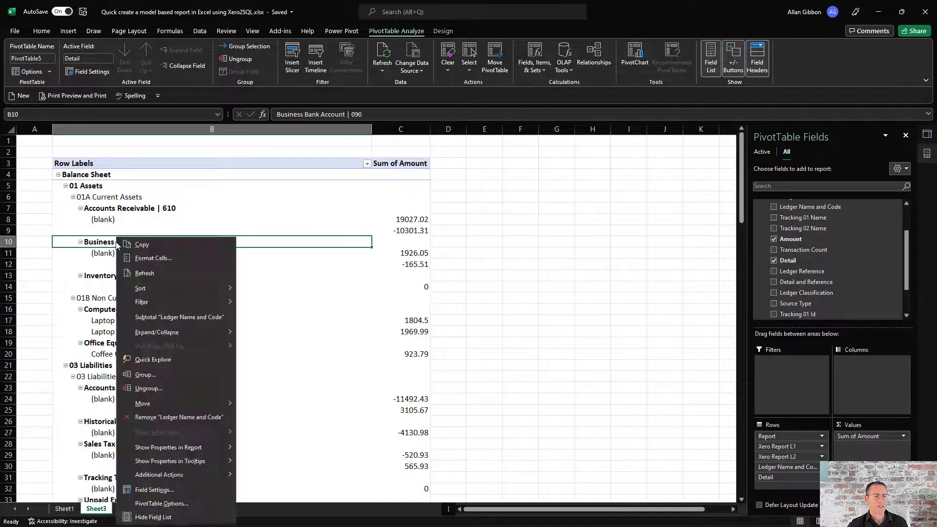
mouse_move(166, 334)
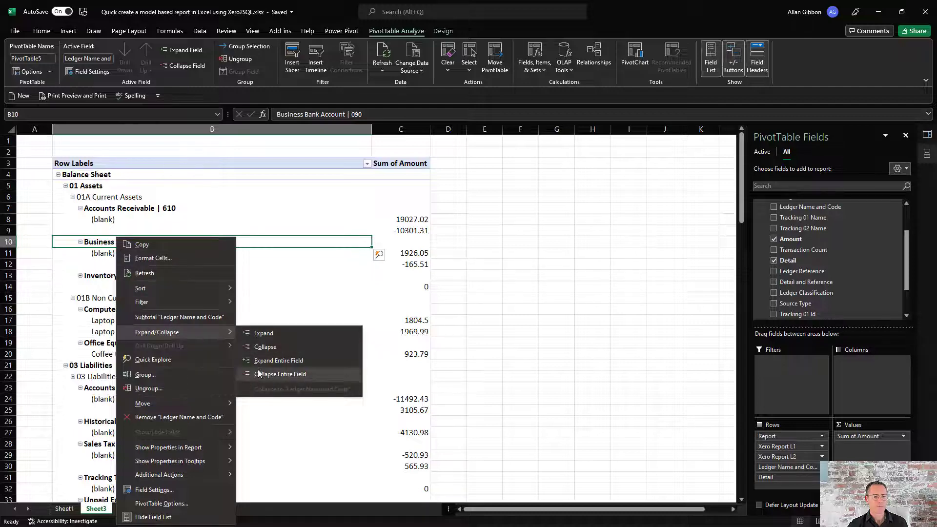
left_click(276, 373)
right_click(95, 185)
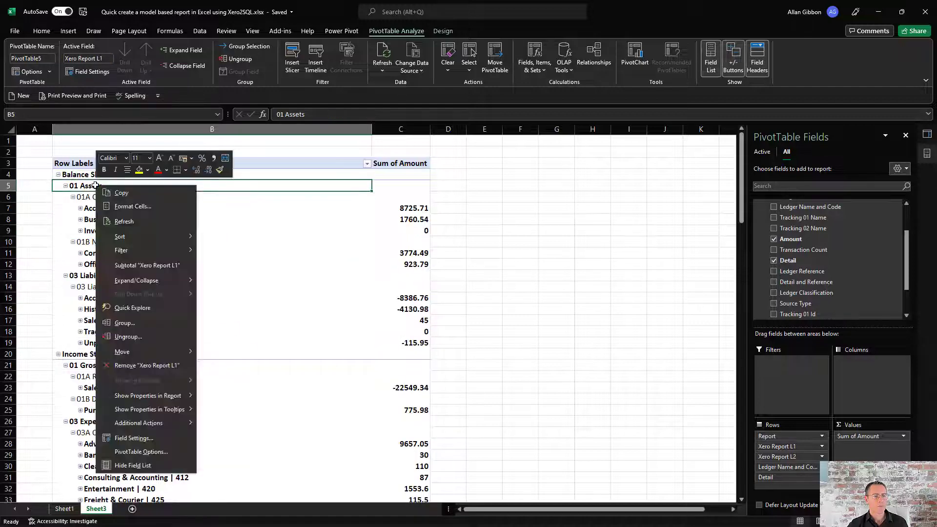
left_click(91, 197)
left_click(100, 197)
right_click(100, 197)
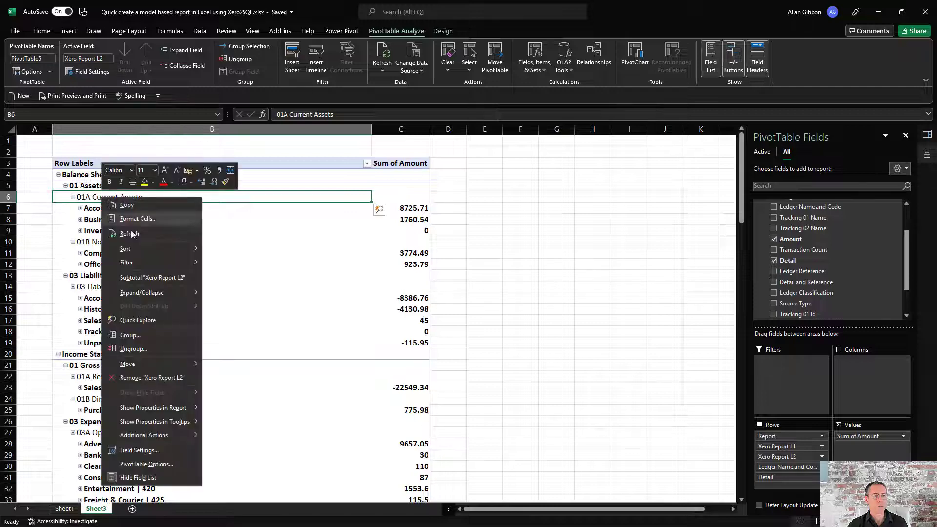
mouse_move(146, 293)
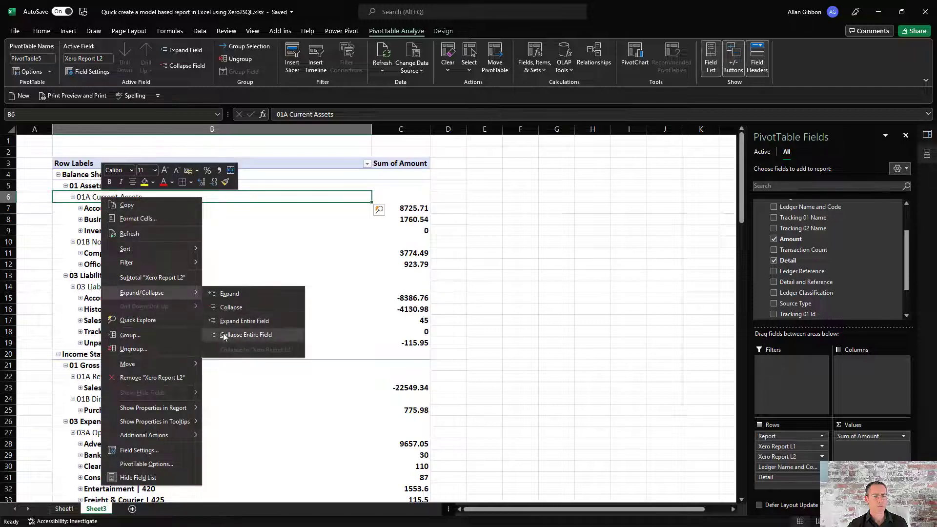
left_click(225, 335)
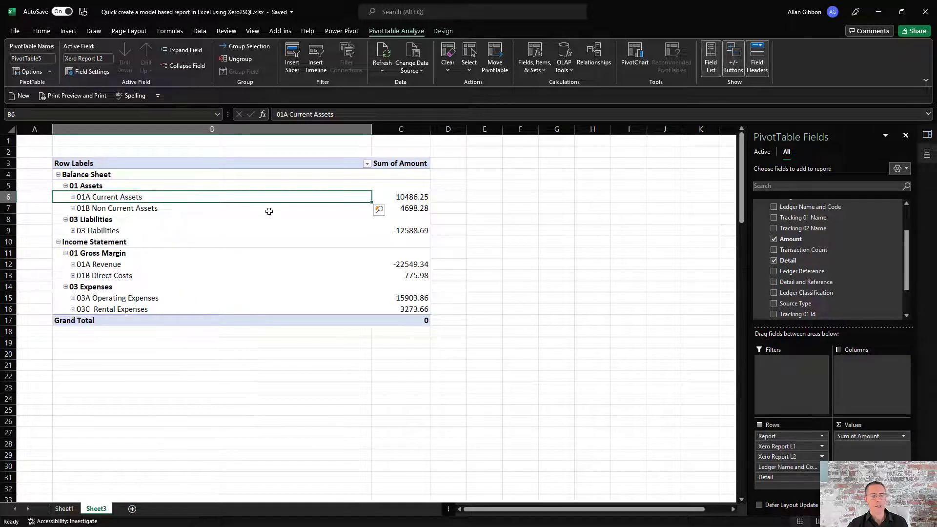
Insert six blank columns to the left of the PivotTable.
left_click_drag(34, 129, 101, 127)
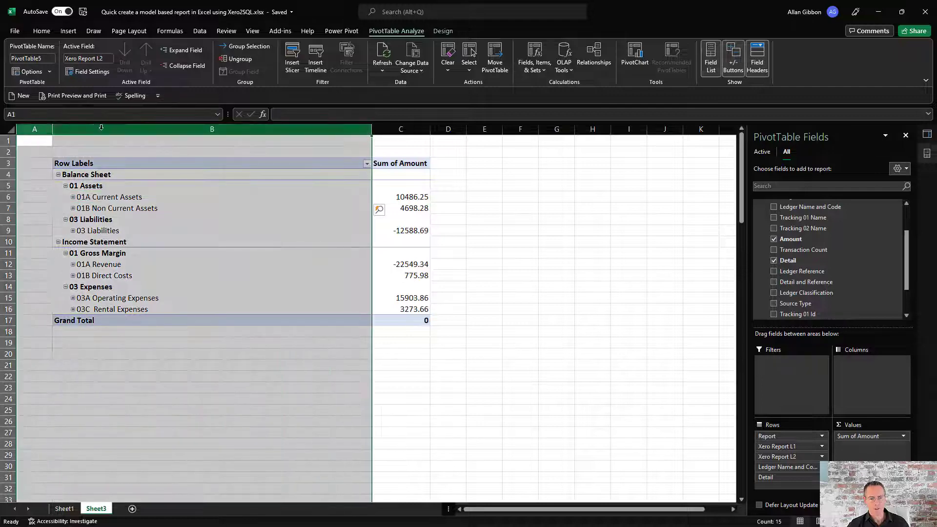
key("ctrl+plus")
key("ctrl+plus")
key("ctrl+plus")
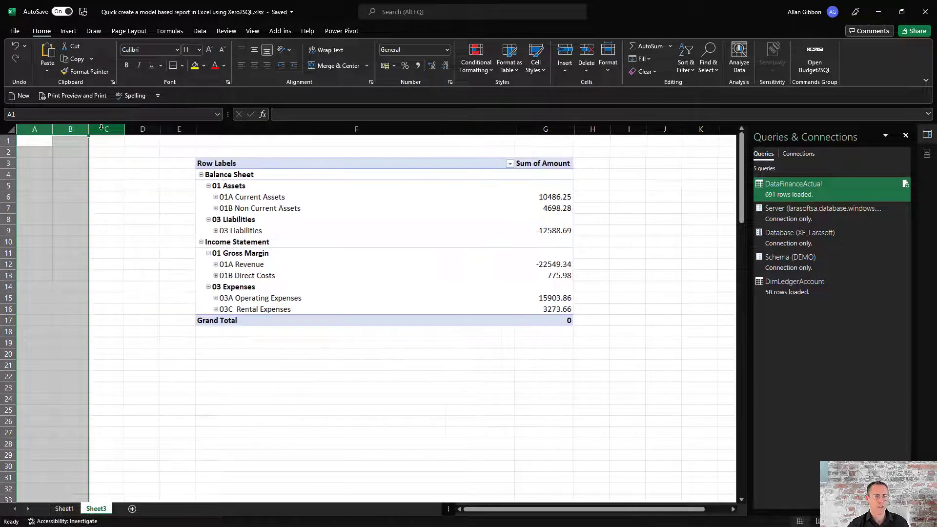
Add the Report field from DimLedgerAccount as a slicer for the PivotTable.
left_click(518, 219)
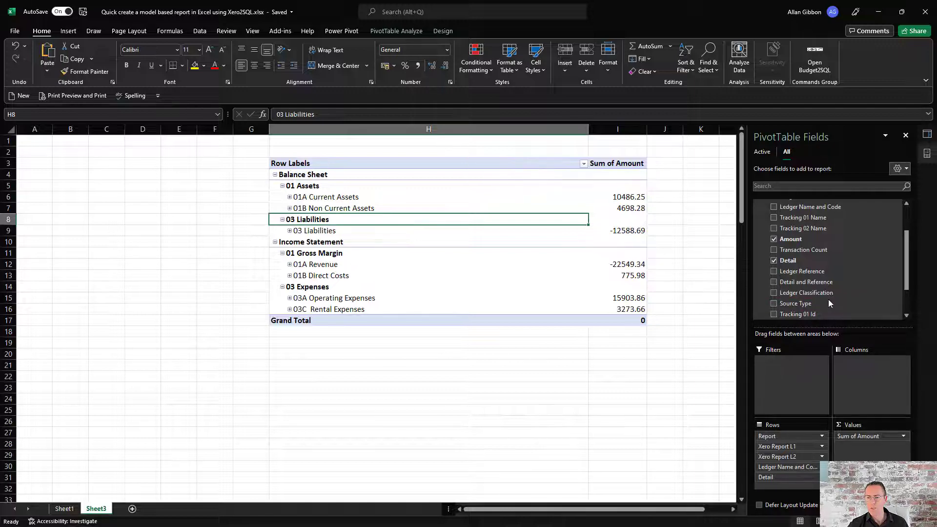
scroll(827, 302, "down", 2)
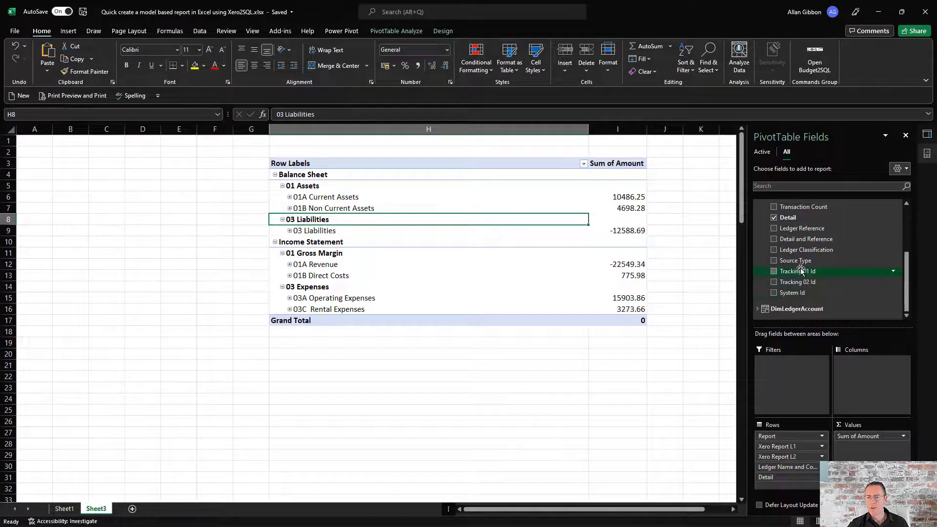
left_click(757, 309)
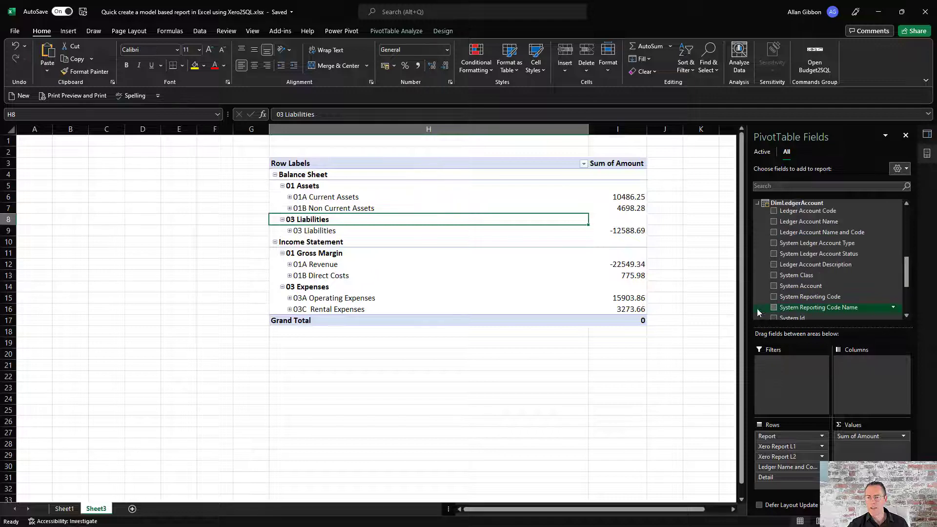
scroll(759, 310, "down", 3)
scroll(787, 296, "down", 1)
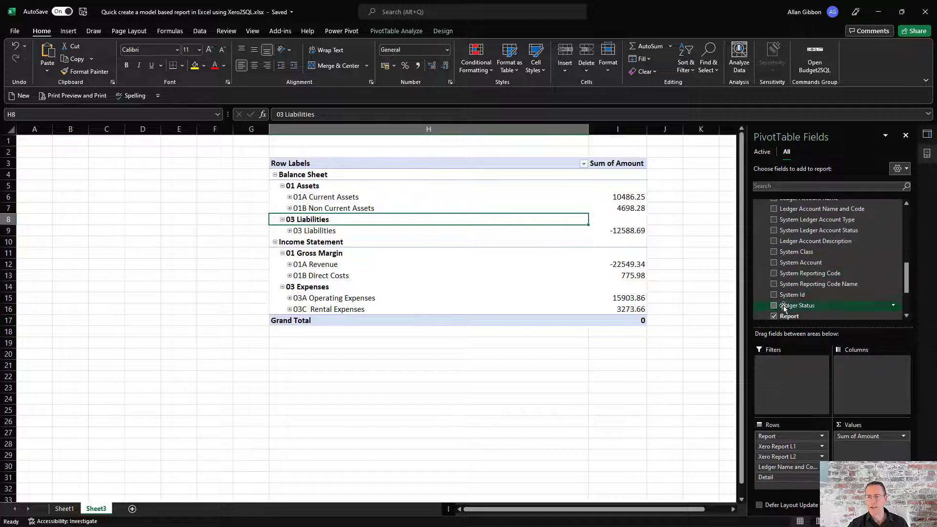
scroll(786, 296, "down", 1)
right_click(795, 294)
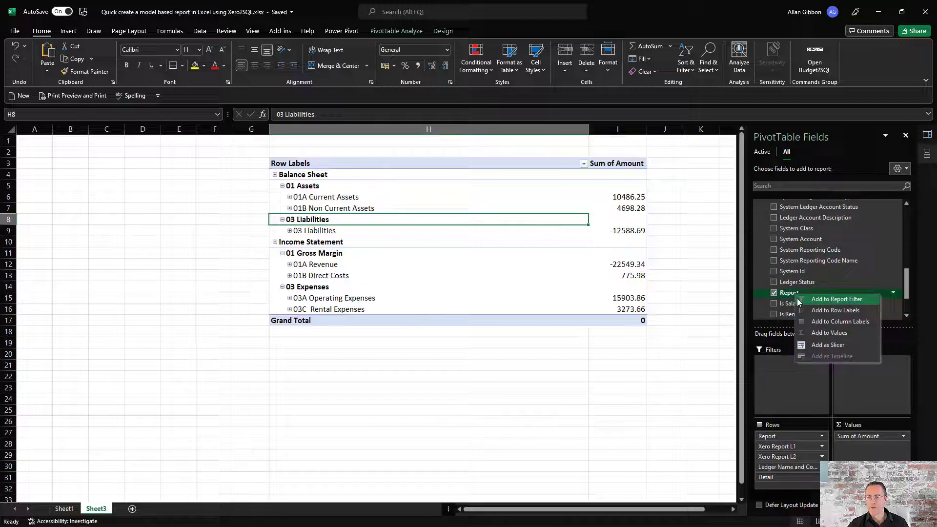
left_click(828, 344)
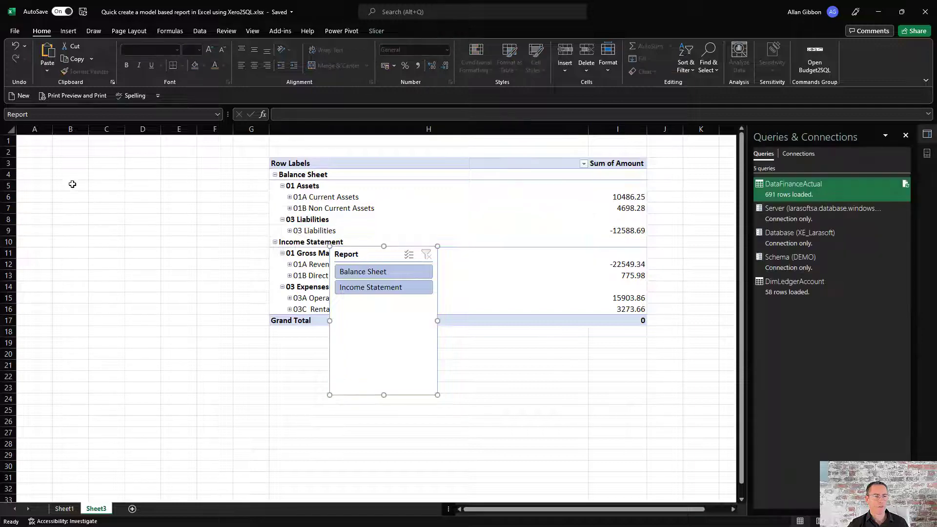
Place the Report slicer over columns A to C beside the PivotTable, filter it to Income Statement and shorten it to fit its two items.
left_click_drag(367, 254, 54, 143)
left_click(64, 185)
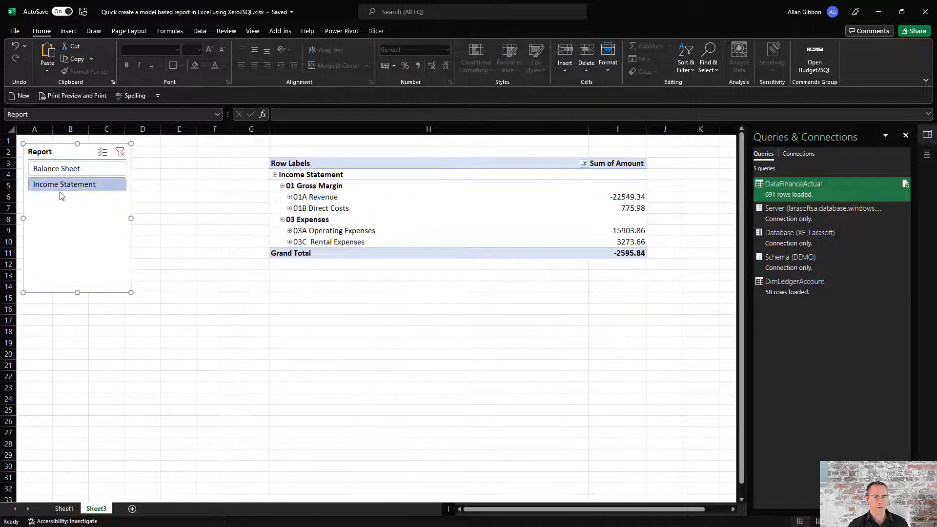
left_click_drag(76, 221, 75, 208)
Add Date from DataFinanceActual to the PivotTable's columns and view all the month columns.
left_click(555, 221)
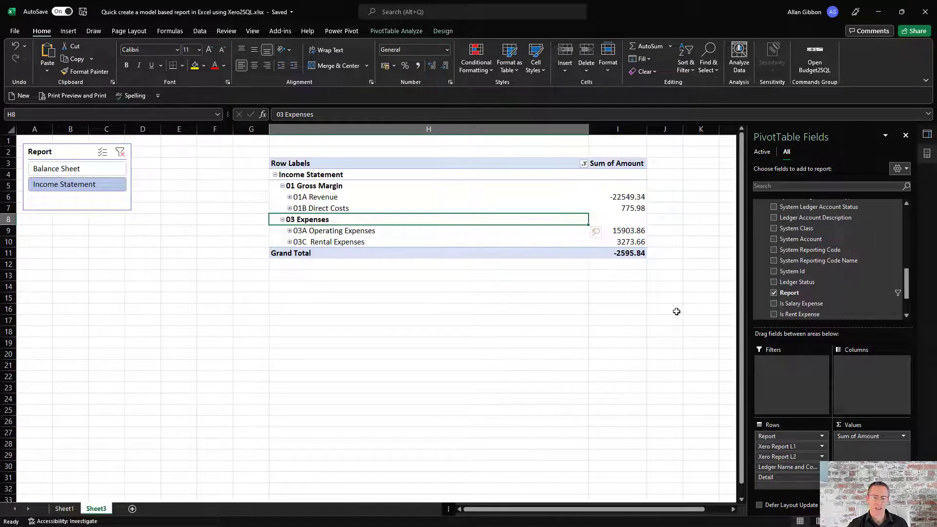
scroll(774, 244, "up", 10)
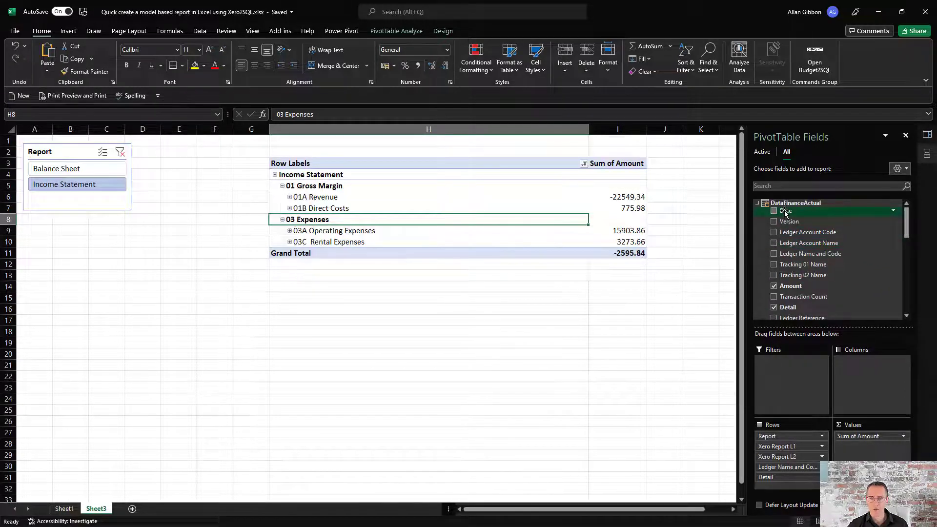
left_click_drag(784, 213, 691, 271)
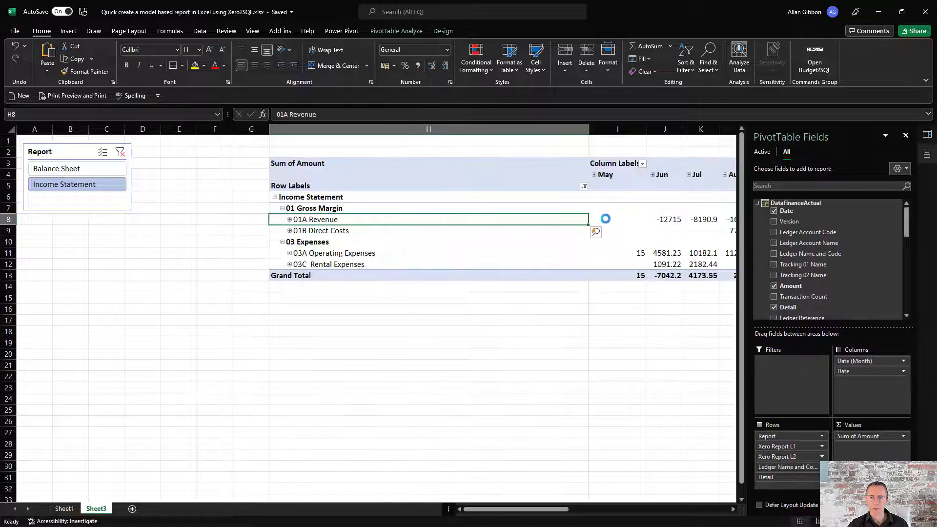
scroll(605, 219, "right", 6)
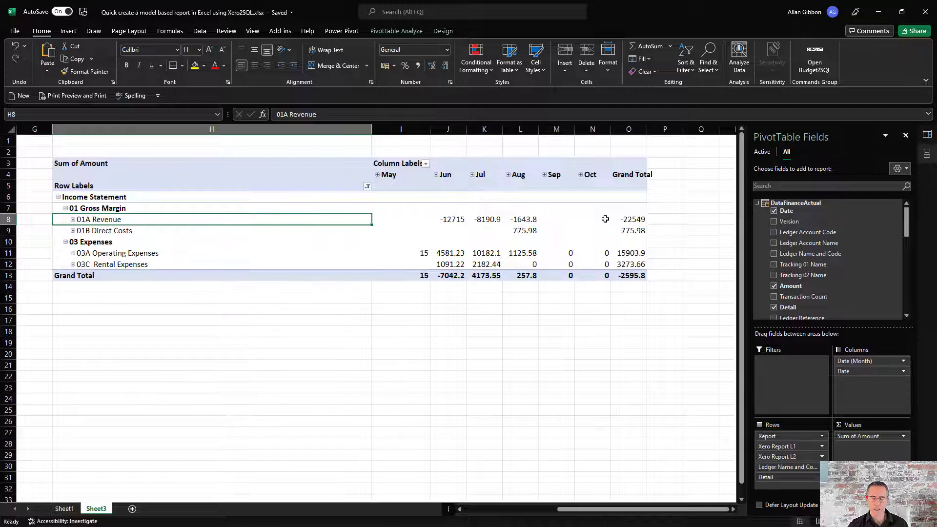
Ungroup the months in the PivotTable's column labels and remove the date field from the columns.
right_click(515, 175)
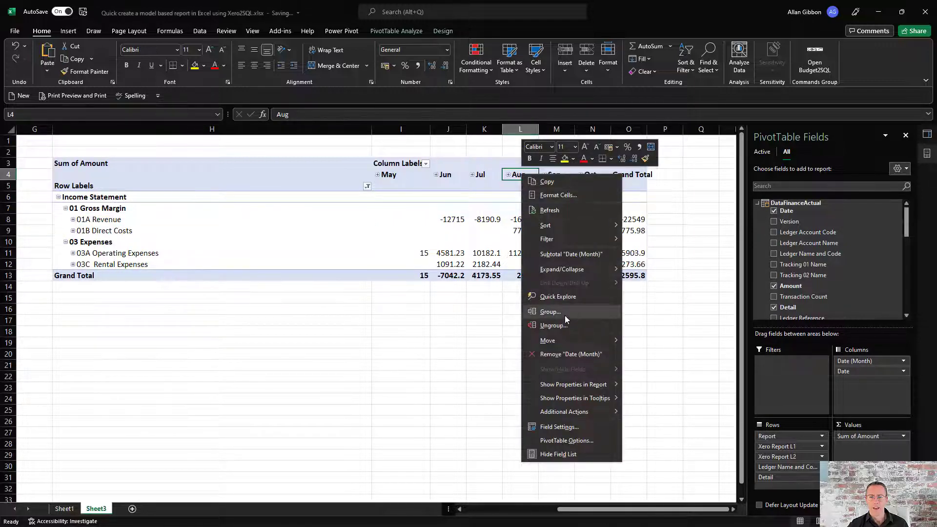
left_click(565, 325)
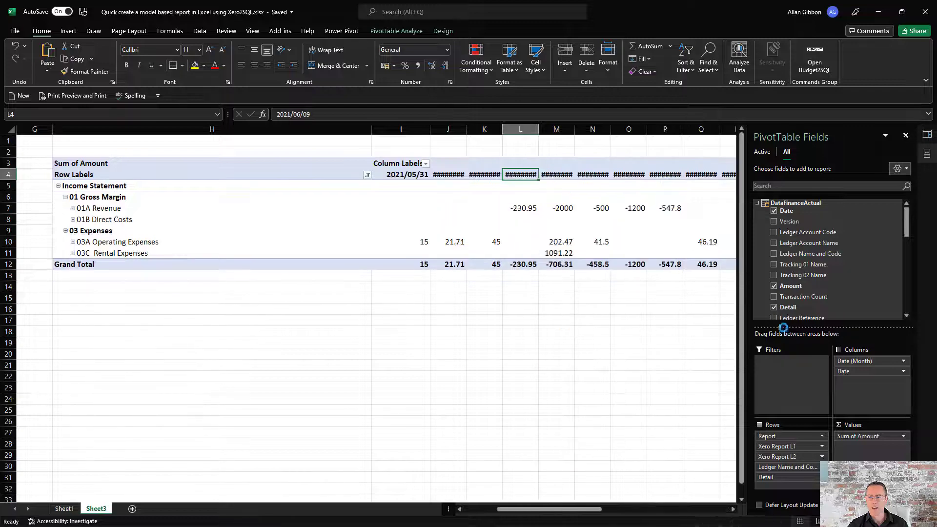
left_click_drag(866, 361, 656, 361)
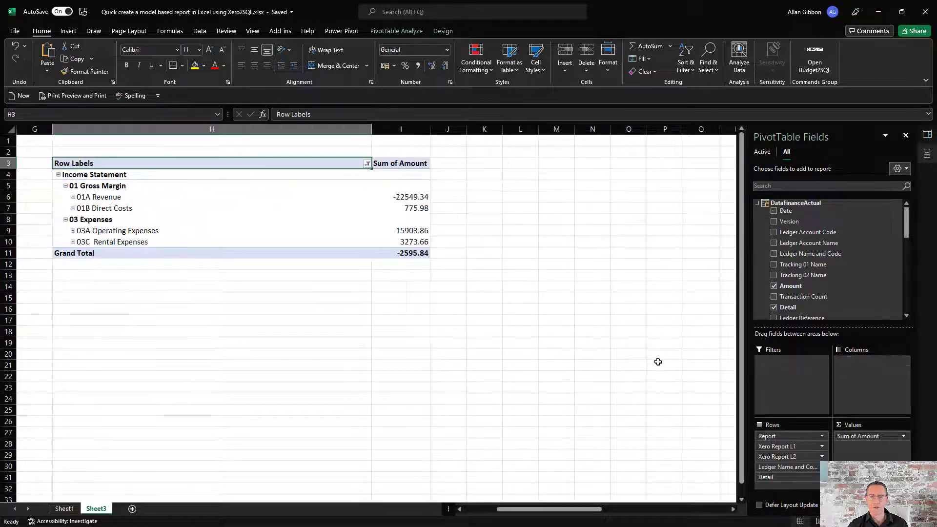
Switch to the Larasoft_Xero2SQL_20210922.xlsx workbook and copy its Calendar query.
left_click(288, 202)
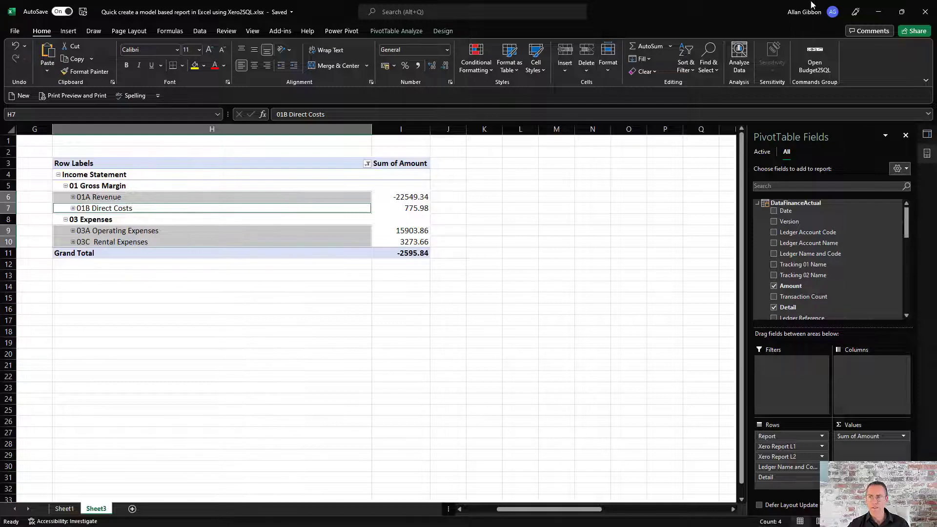
left_click(877, 12)
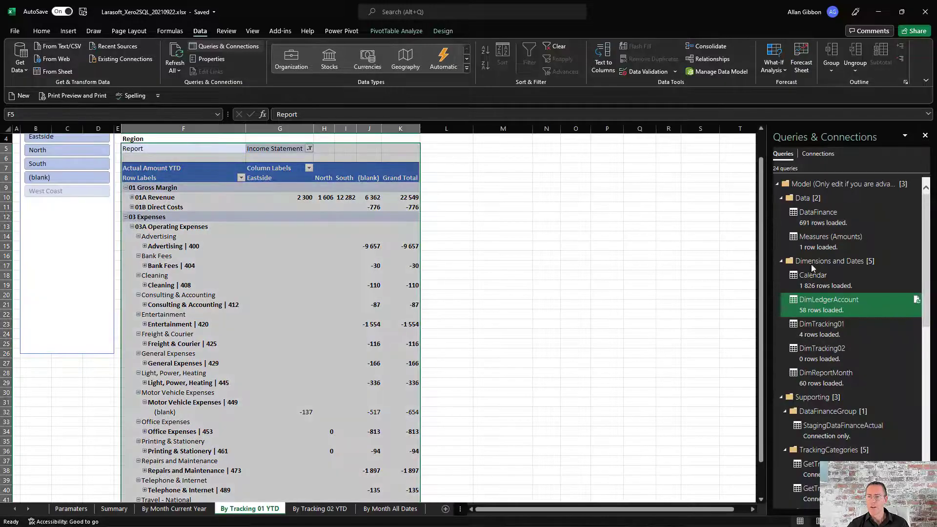
left_click(820, 286)
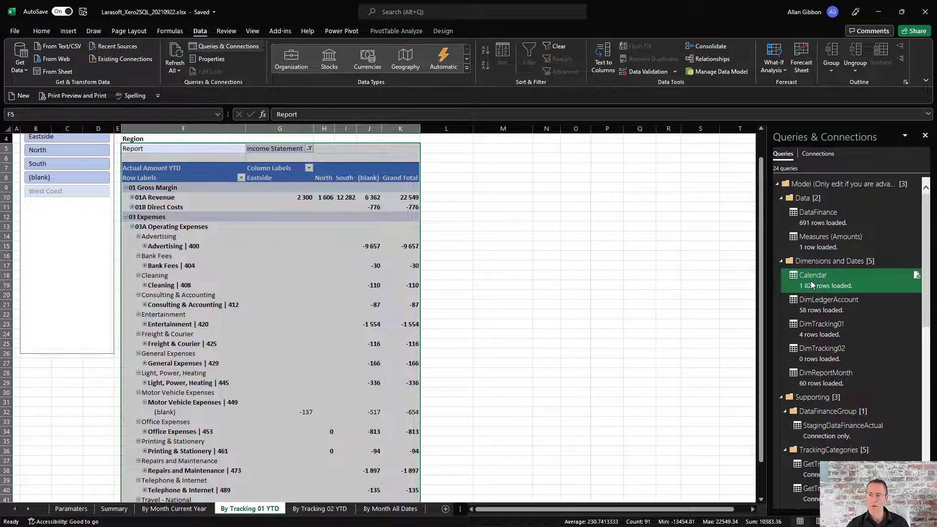
right_click(811, 280)
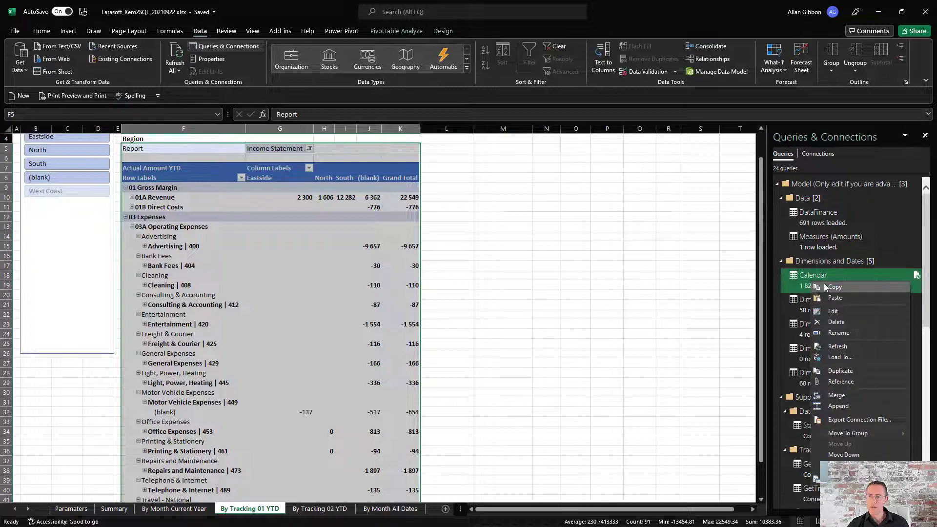
left_click(832, 287)
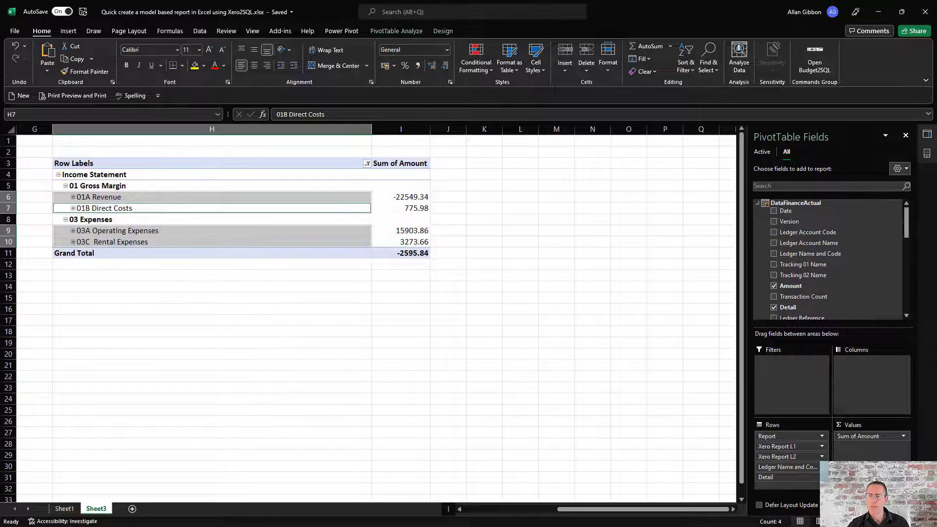
Paste the copied Calendar query into the queries of the Quick create a model based report workbook.
left_click(199, 31)
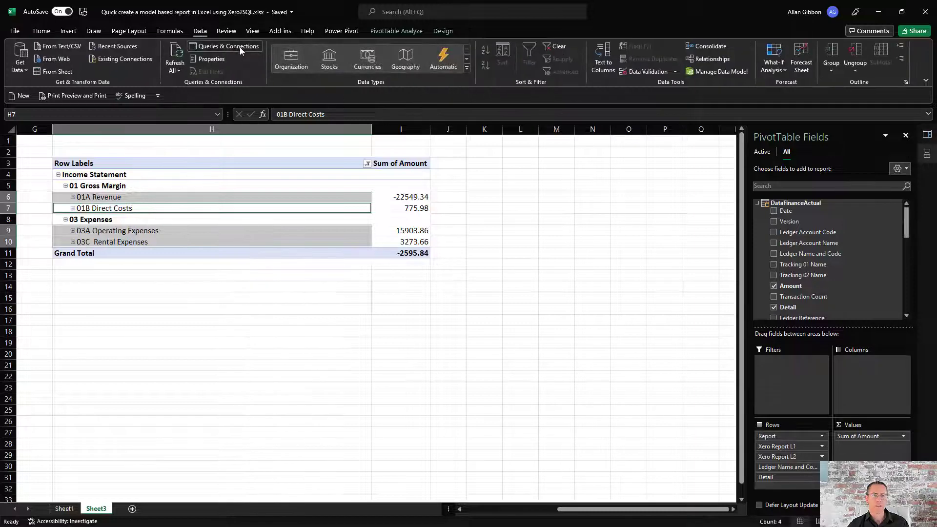
left_click(239, 47)
right_click(794, 366)
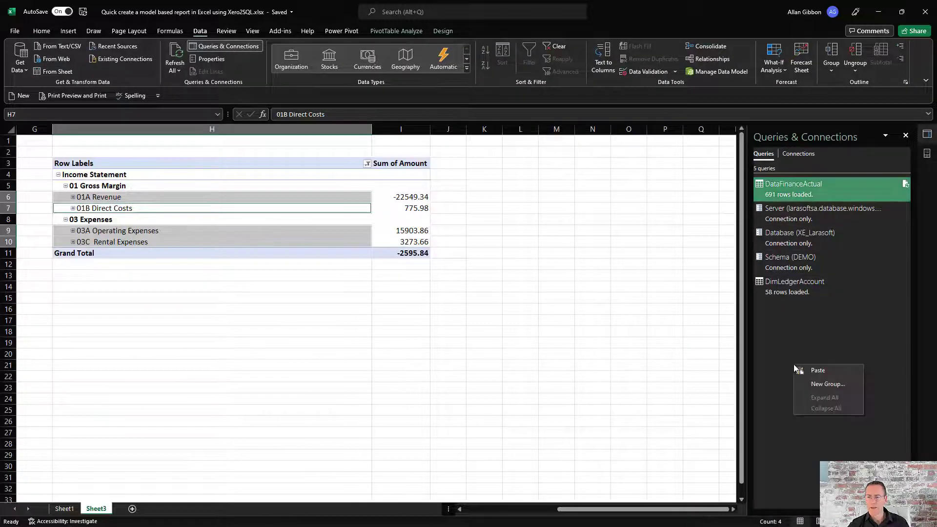
left_click(810, 370)
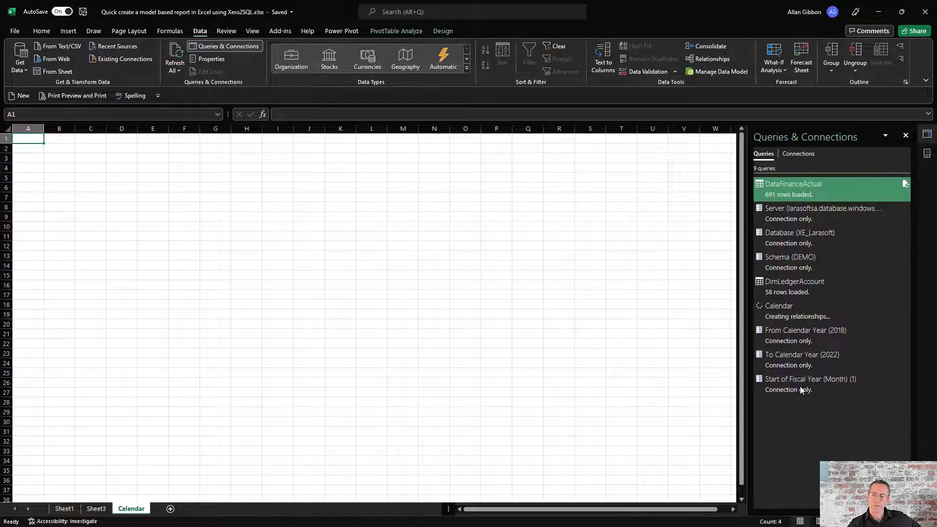
Change the Calendar query's load option to Only Create Connection, keeping it added to the Data Model.
left_click(927, 137)
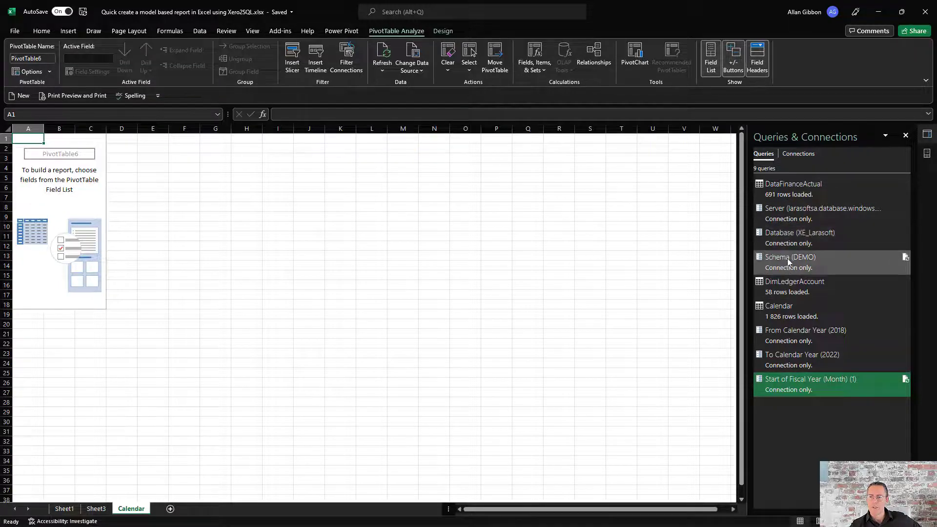
right_click(784, 309)
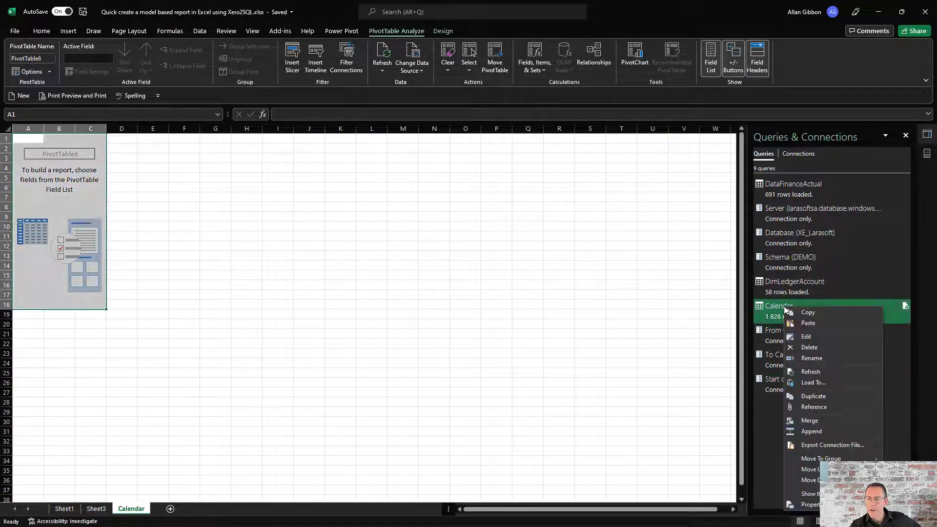
left_click(806, 383)
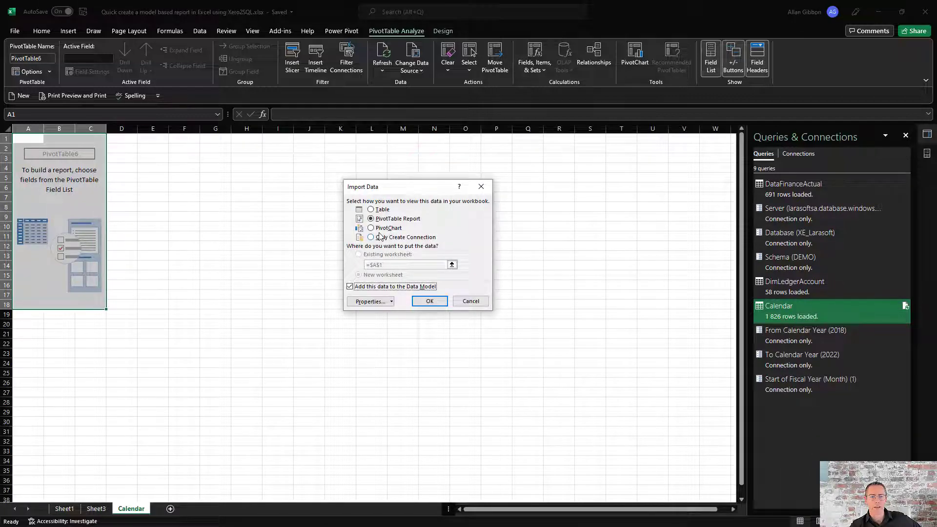
left_click(379, 237)
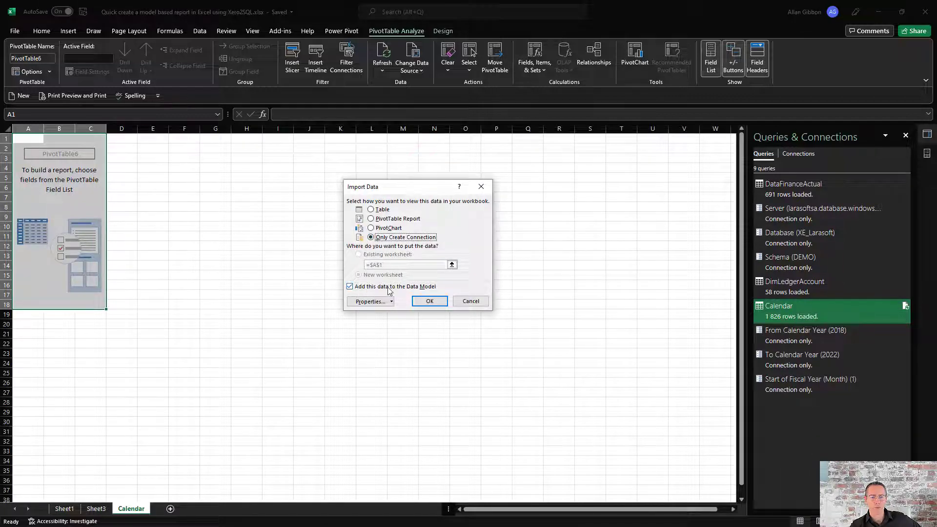
left_click(429, 301)
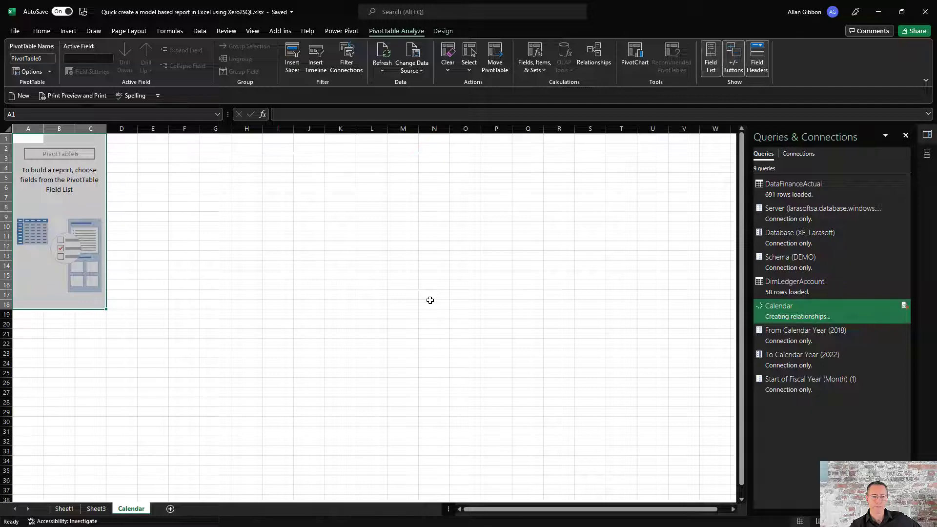
Delete the Calendar worksheet with its empty PivotTable from the workbook.
right_click(125, 509)
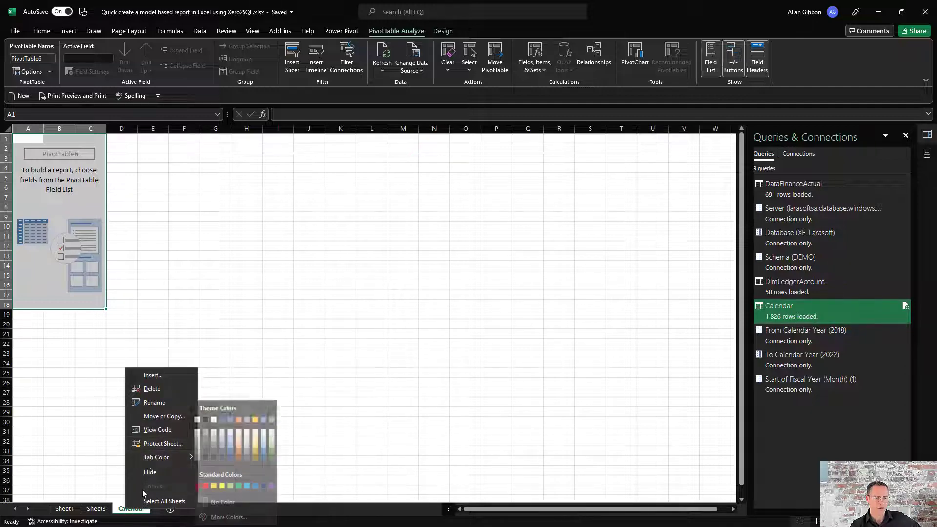
left_click(152, 388)
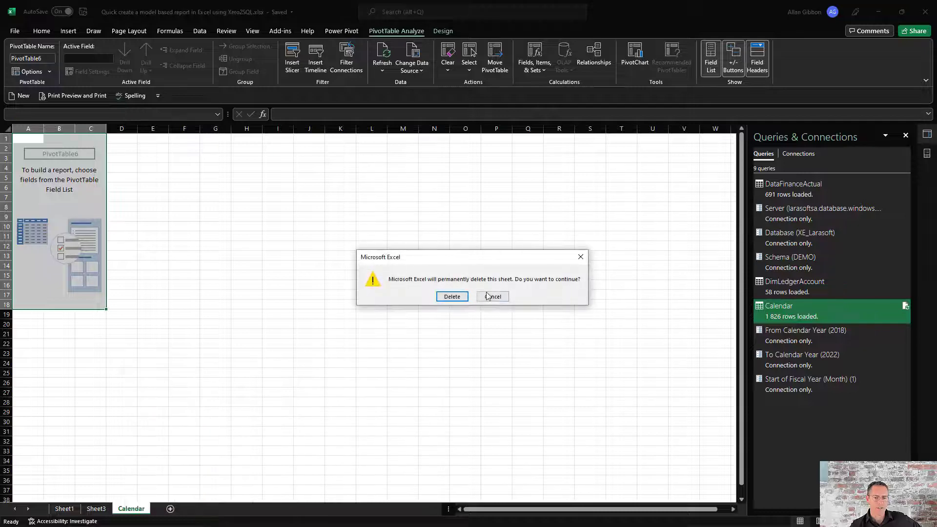
left_click(452, 297)
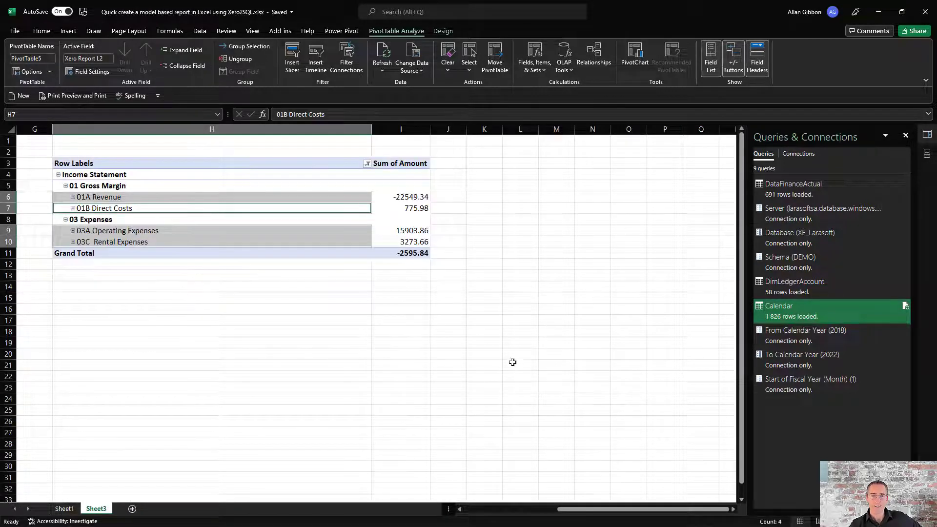
In the Power Pivot diagram, move Calendar beside DataFinanceActual, shorten DimLedgerAccount, and relate Calendar's Date to DataFinanceActual's Date.
left_click(417, 209)
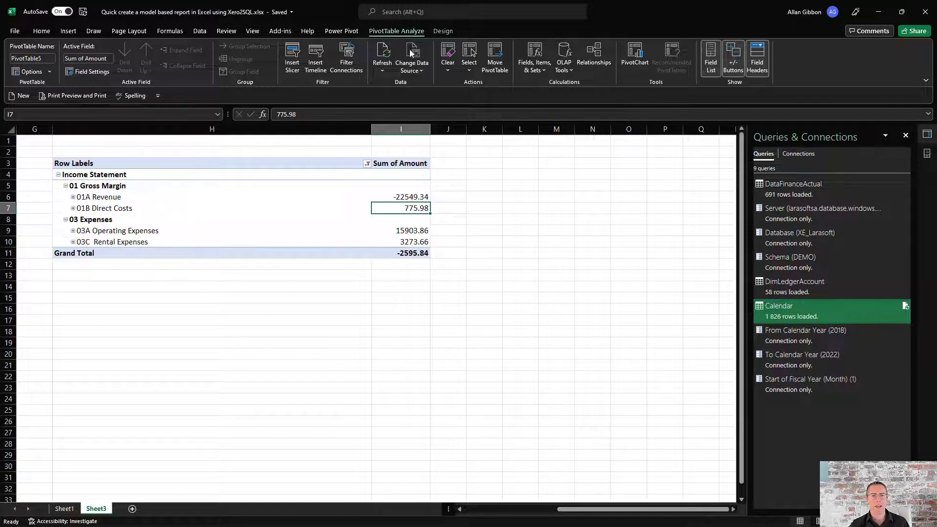
left_click(344, 32)
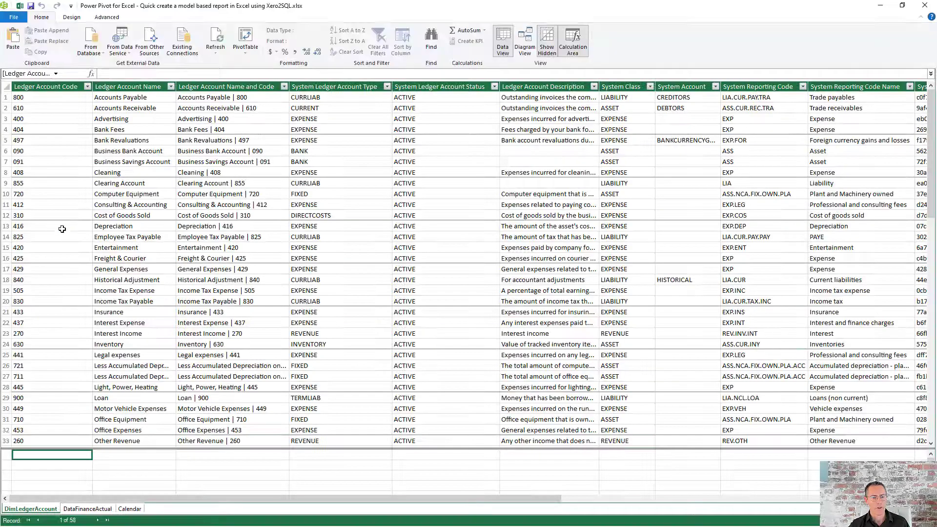
left_click(526, 42)
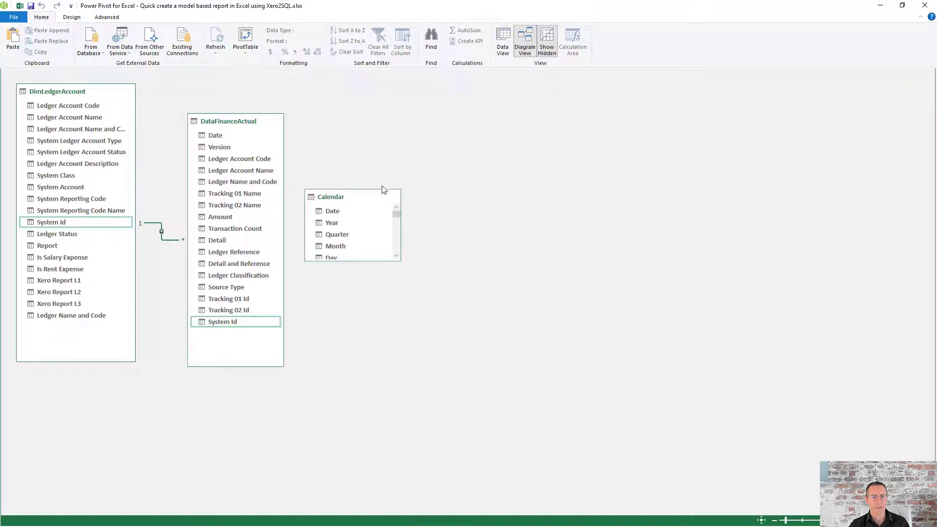
left_click_drag(347, 197, 384, 93)
left_click_drag(100, 361, 87, 207)
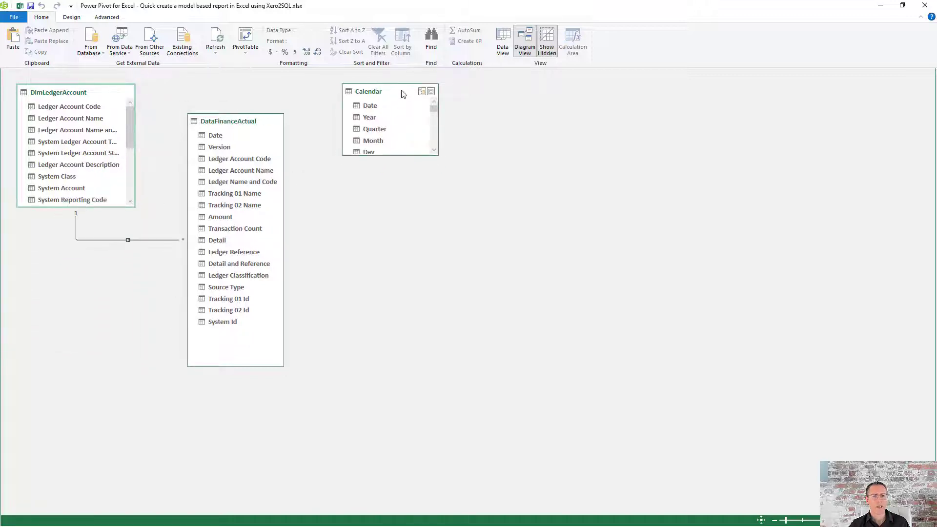
left_click_drag(371, 106, 211, 137)
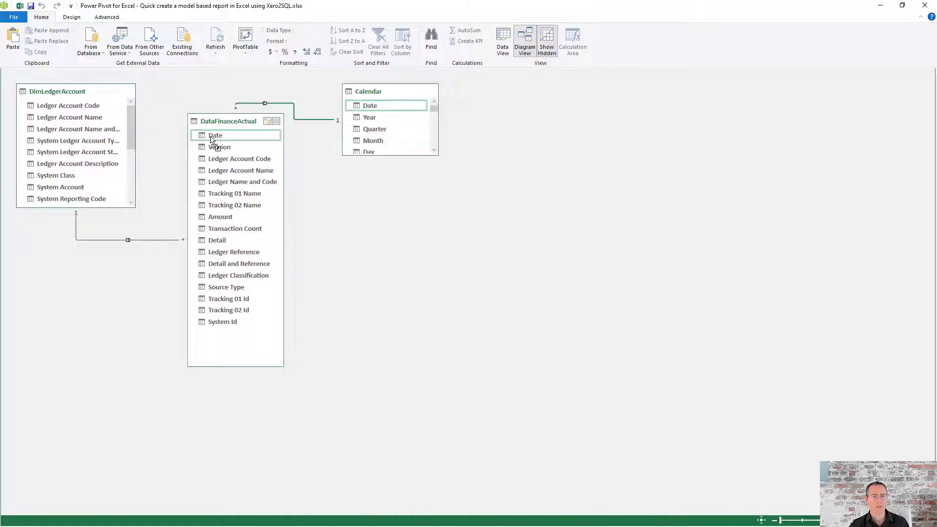
Widen the Calendar table's Date column in the data view and format it as *2001/03/14.
left_click(502, 41)
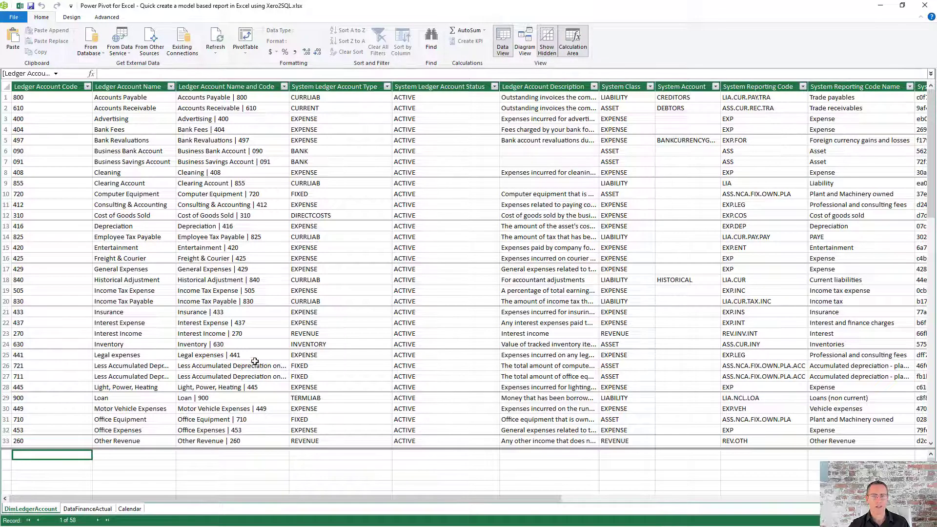
left_click(129, 508)
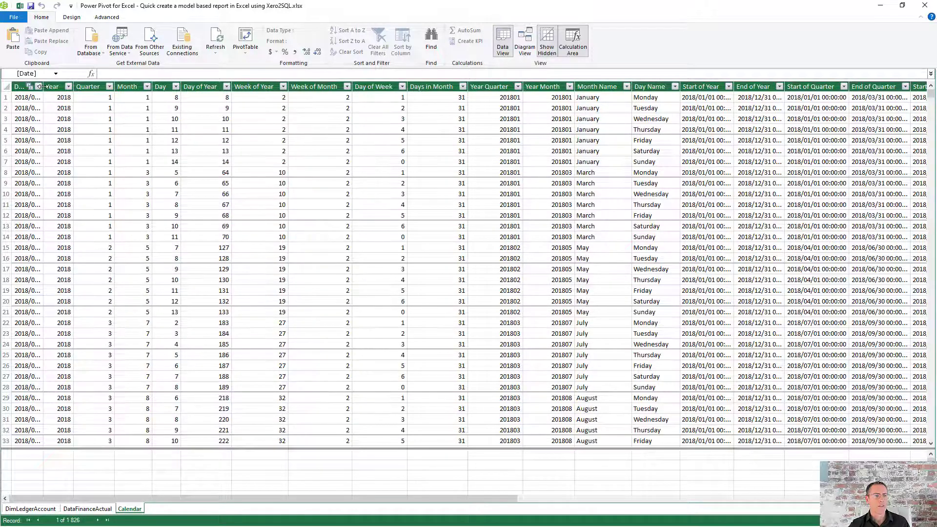
left_click_drag(43, 88, 145, 95)
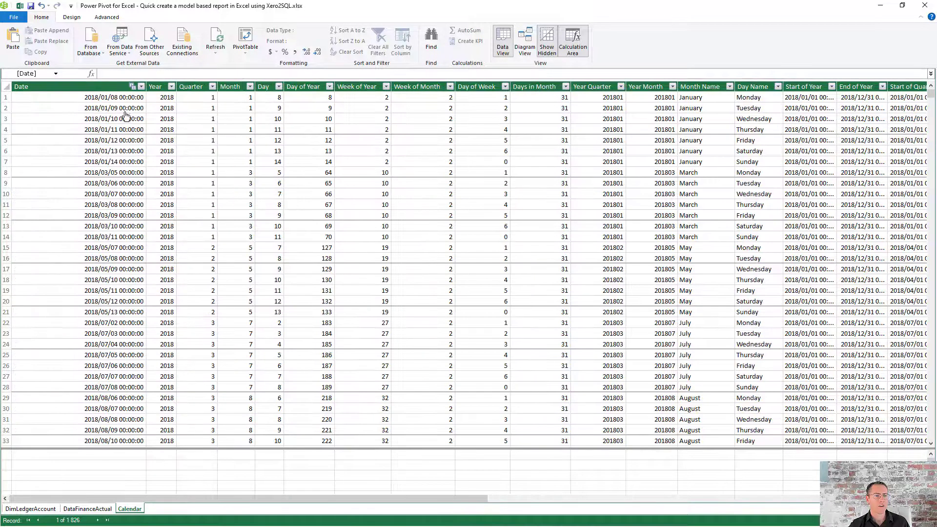
left_click(93, 88)
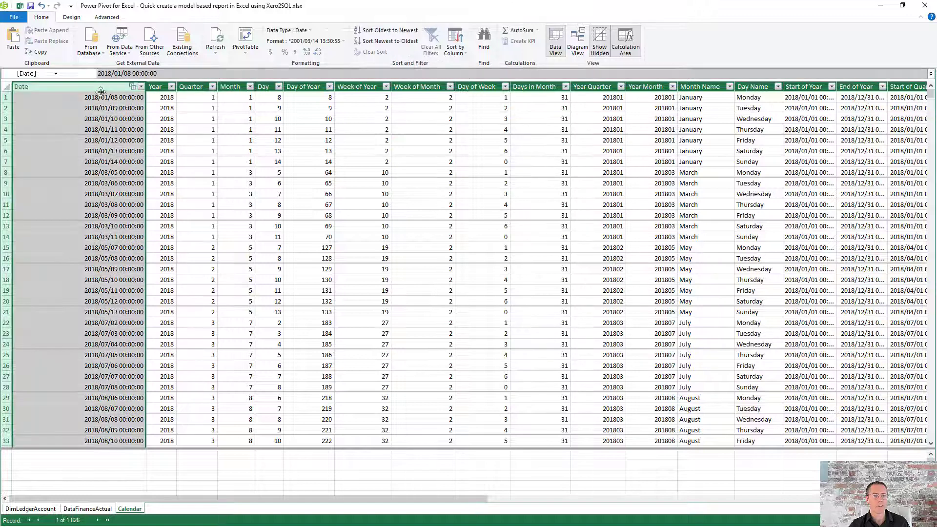
left_click(343, 41)
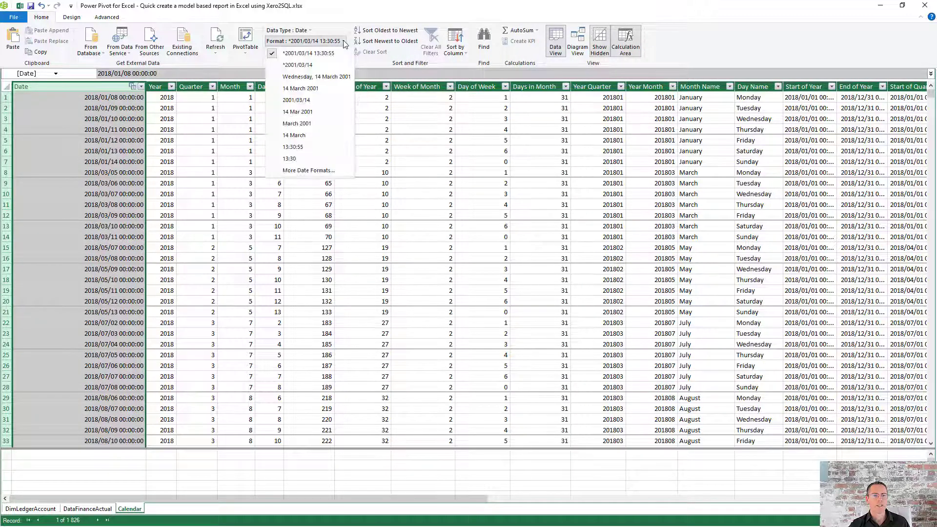
left_click(303, 64)
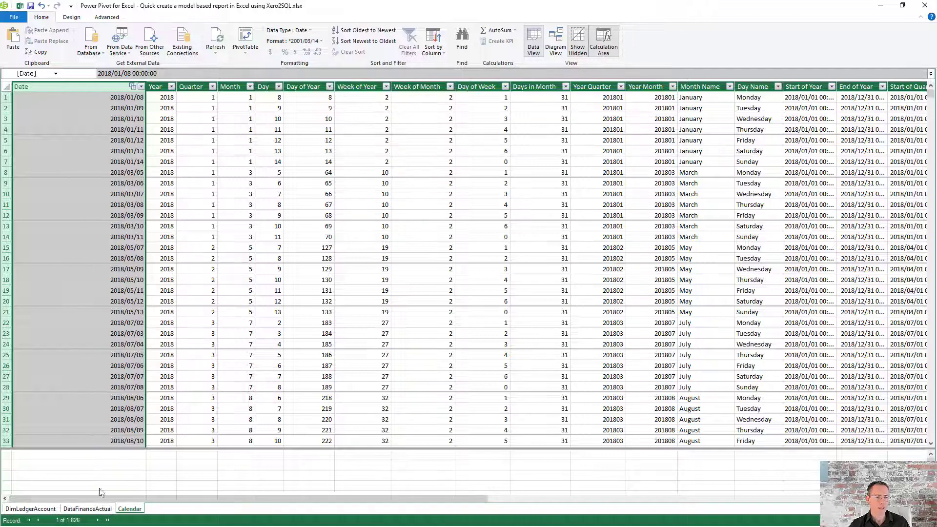
Fit the width of the DataFinanceActual table's Date column and format it as *2001/03/14.
left_click(96, 508)
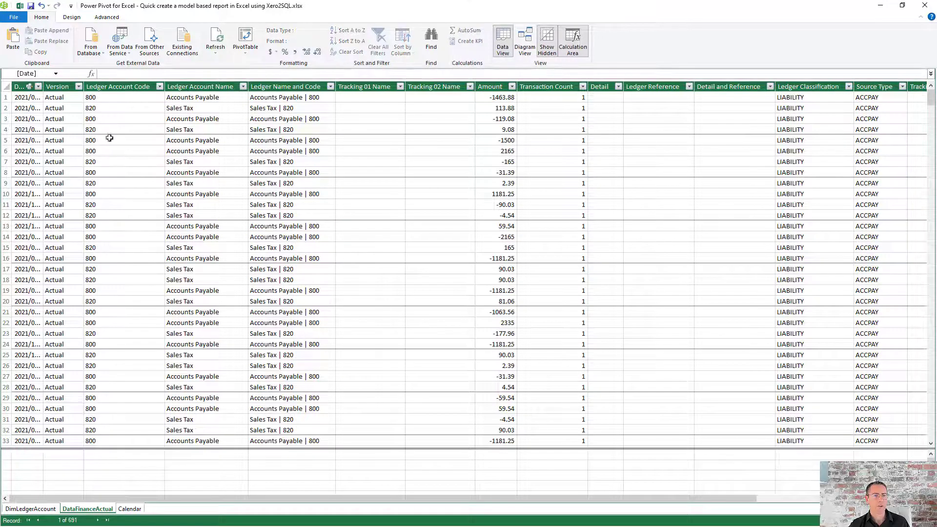
double_click(43, 86)
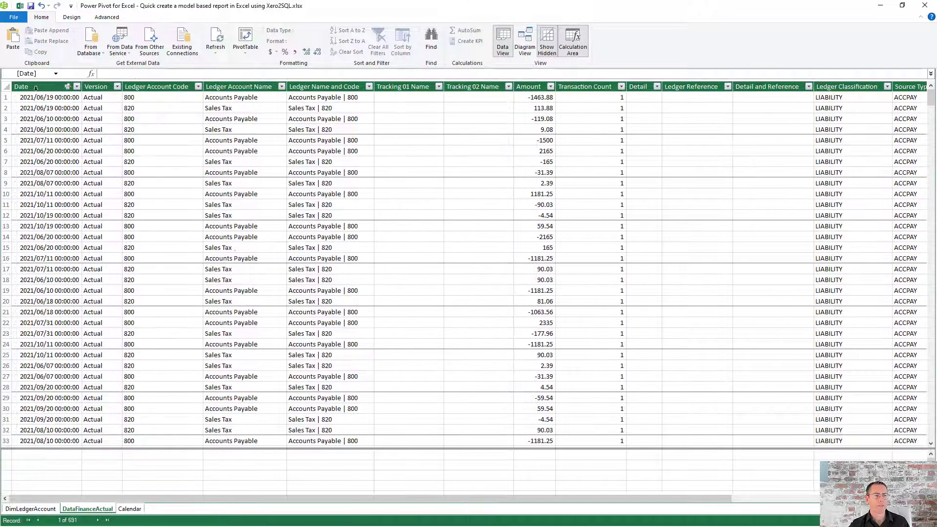
left_click(34, 86)
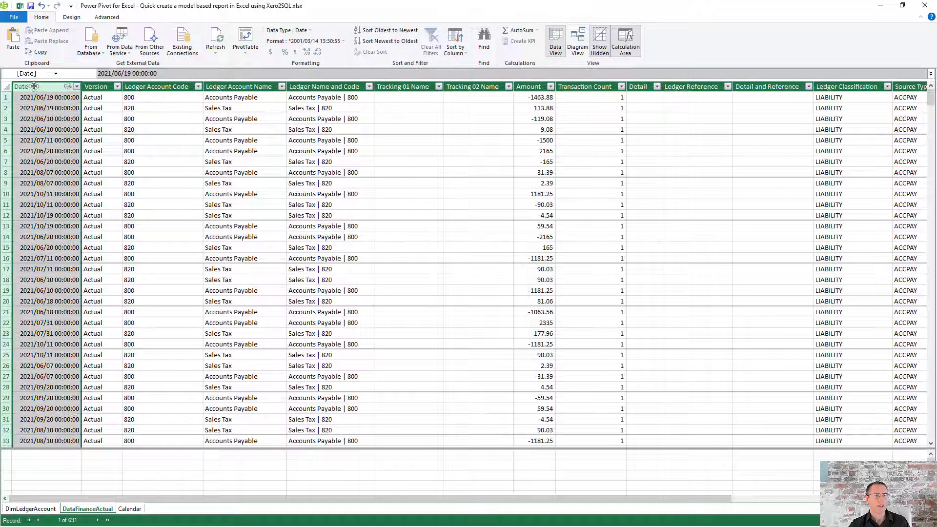
left_click(336, 42)
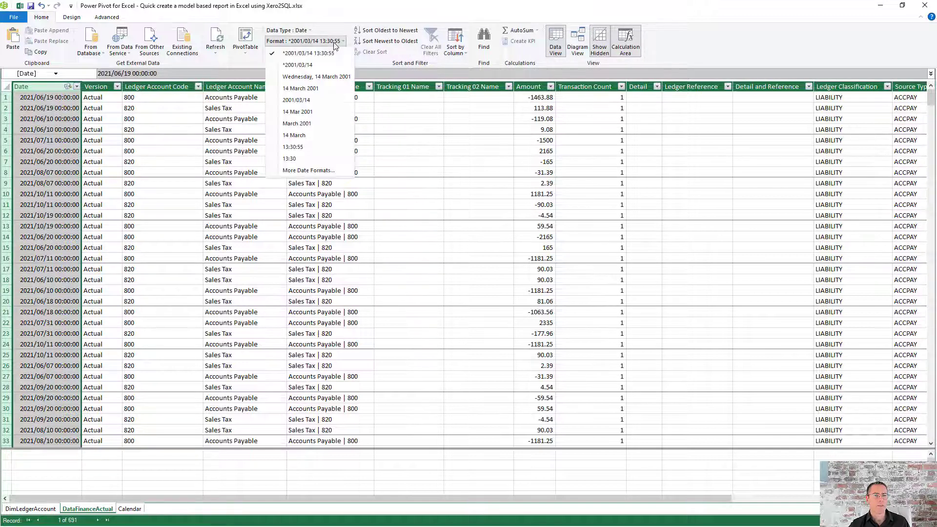
left_click(299, 65)
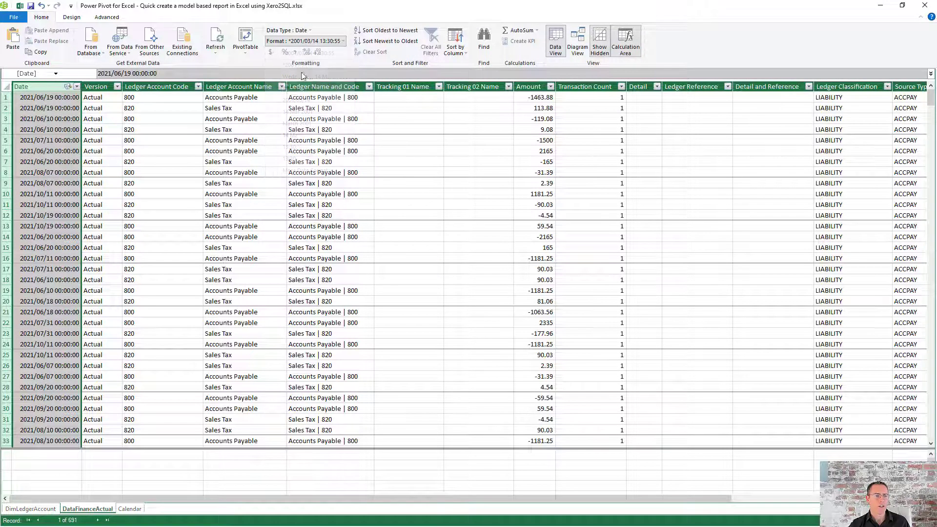
Hide DataFinanceActual's Date, Ledger Account Code, Ledger Account Name, and Ledger Name and Code columns from client tools.
right_click(36, 87)
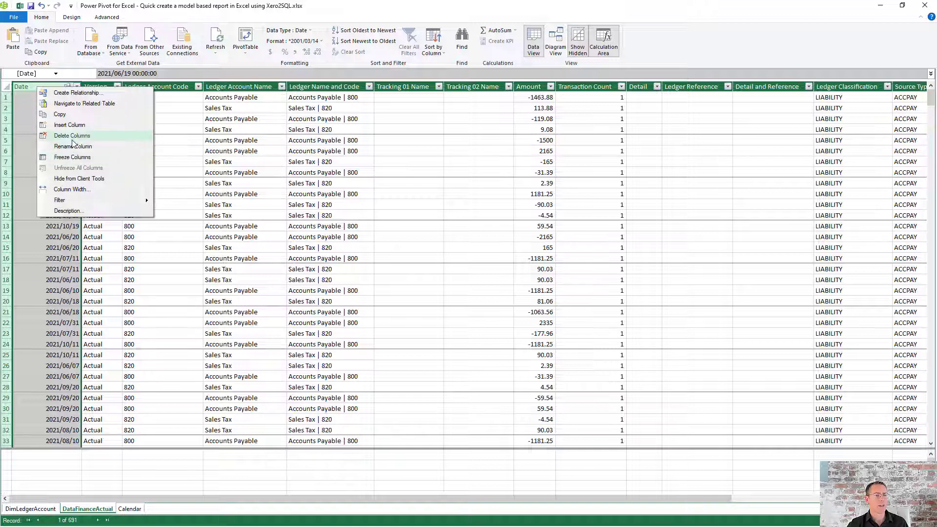
left_click(68, 178)
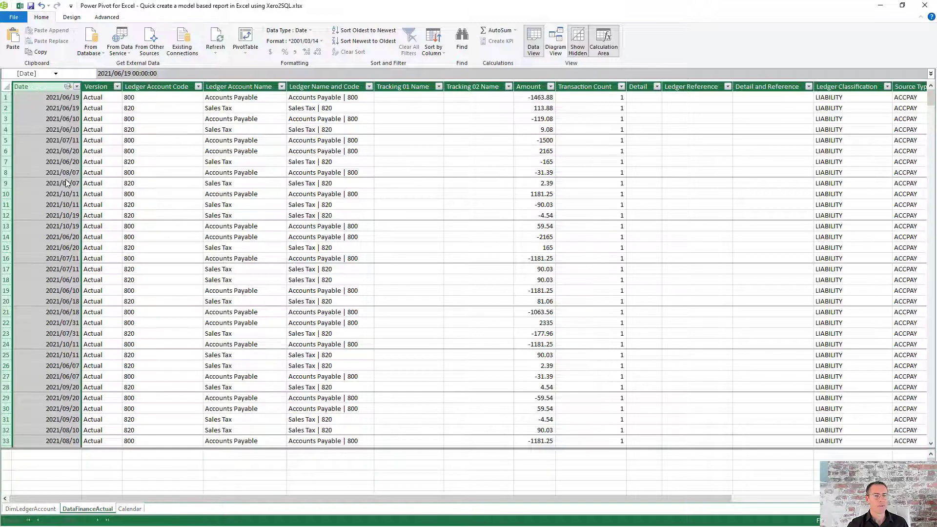
left_click(148, 87)
left_click(244, 86)
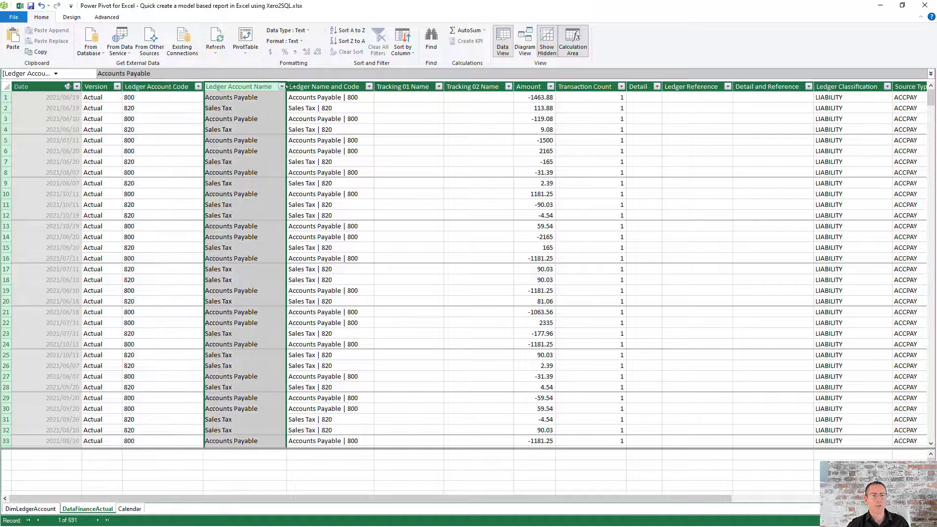
left_click(313, 87)
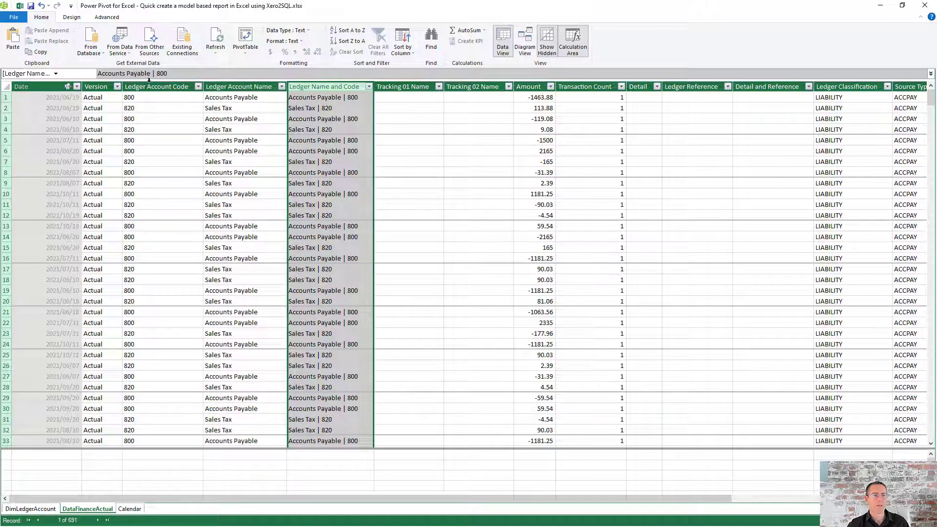
left_click(152, 86)
left_click(314, 86, "shift")
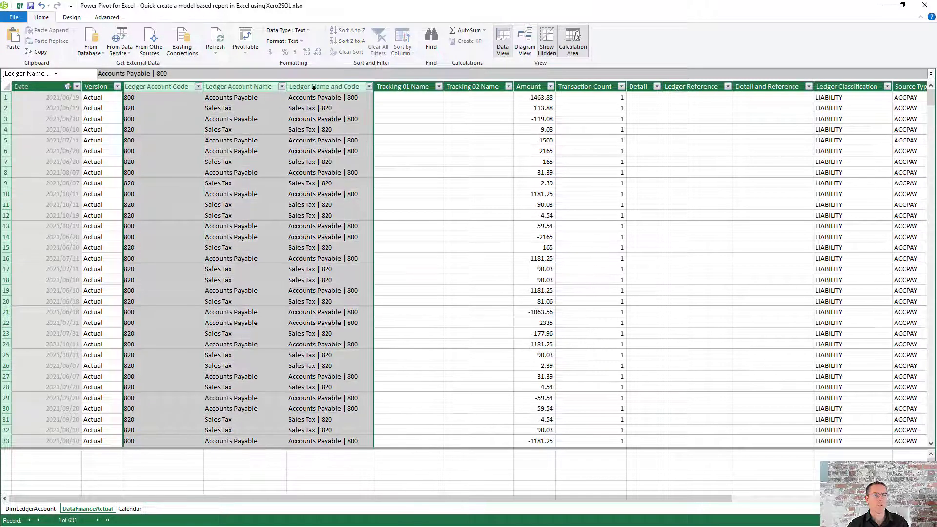
right_click(314, 87)
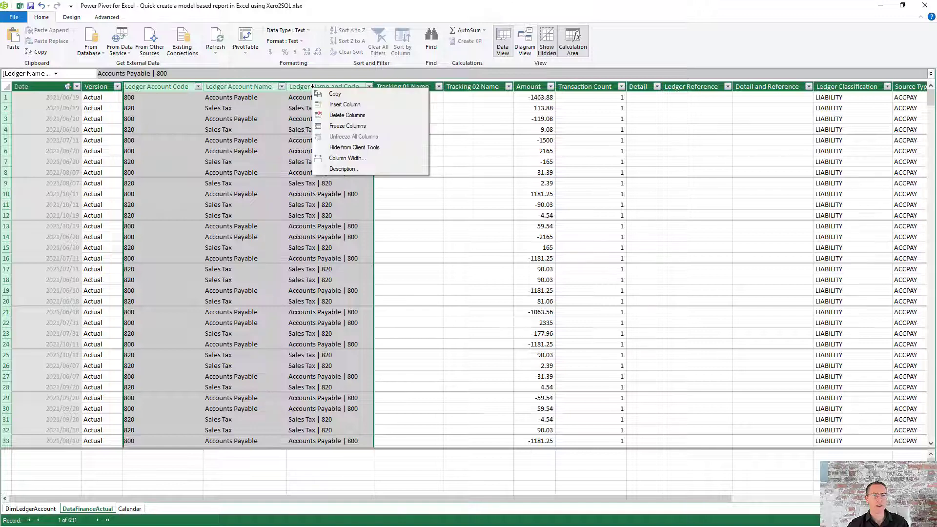
left_click(340, 148)
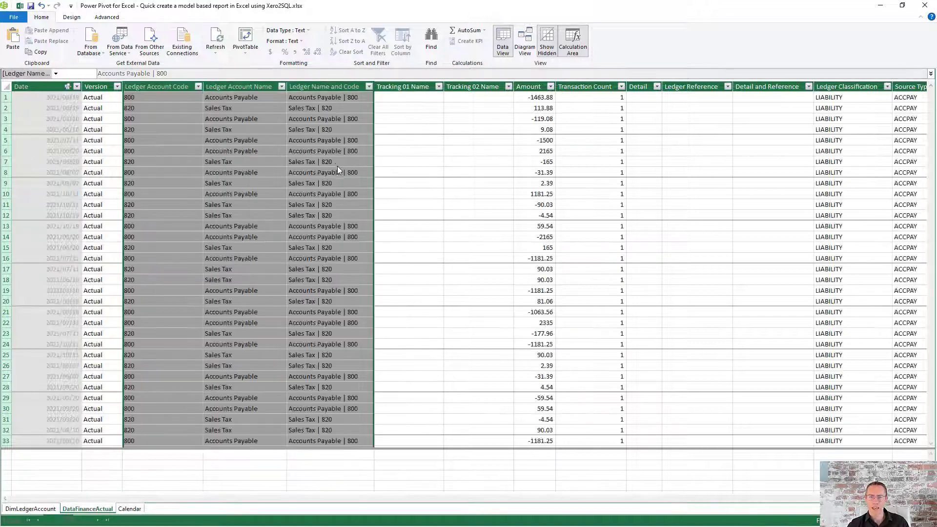
Hide DataFinanceActual's Ledger Classification column from client tools and return to the Excel workbook.
left_click_drag(397, 496, 657, 493)
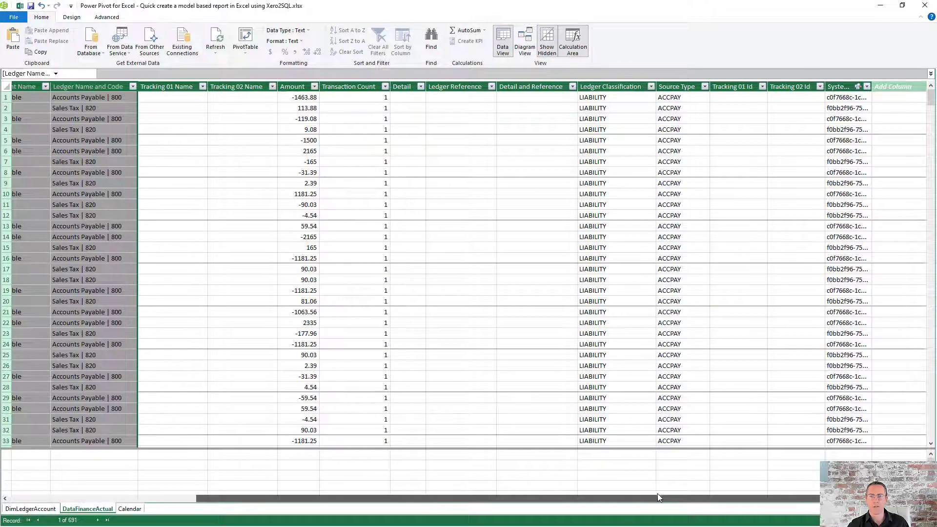
left_click(615, 86)
right_click(615, 86)
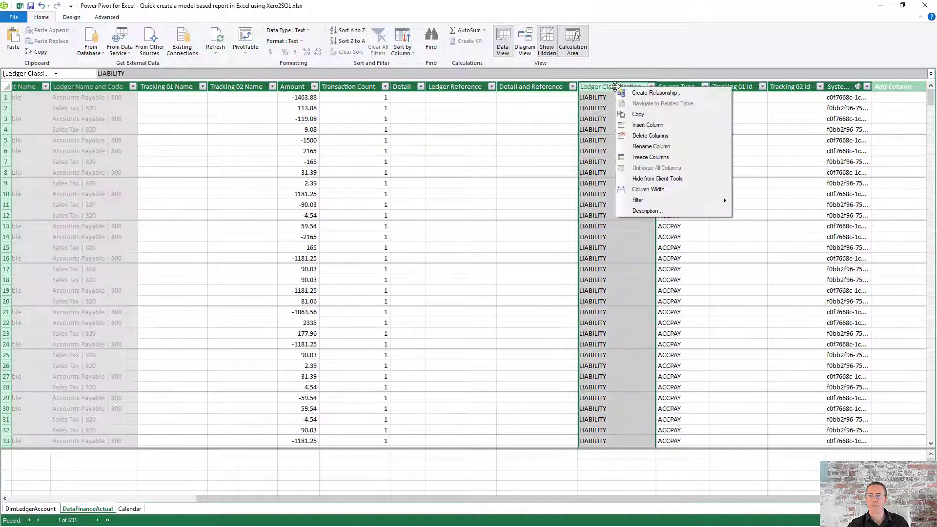
left_click(643, 179)
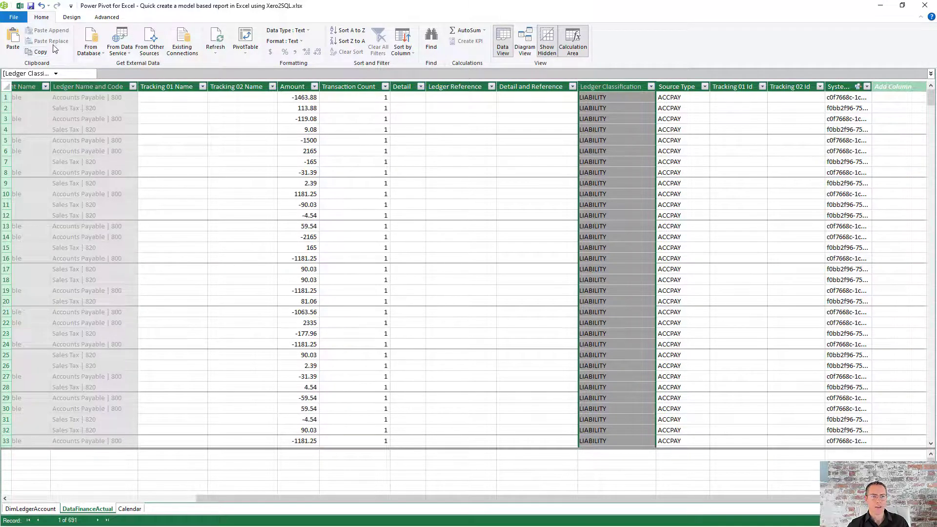
left_click(924, 5)
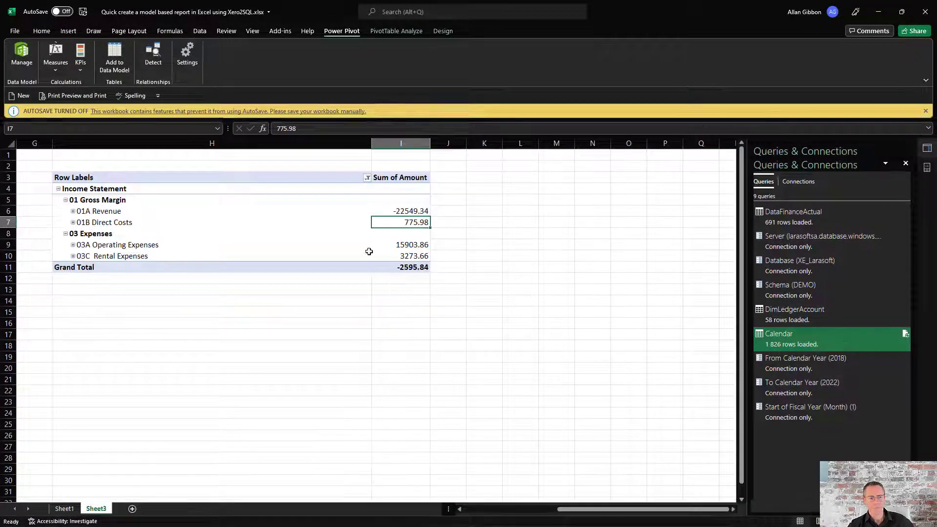
Show the field list for the PivotTable on Sheet3 and expand the Calendar table's fields.
left_click(257, 220)
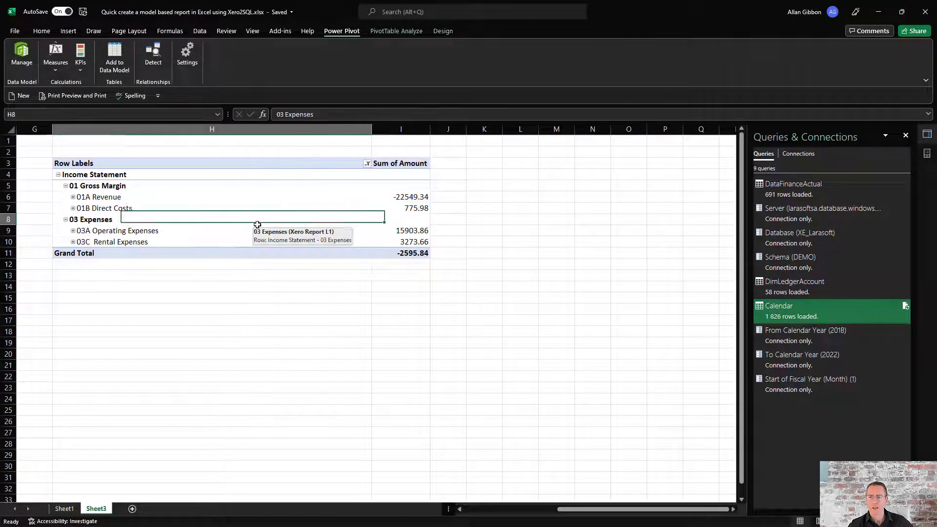
left_click(927, 155)
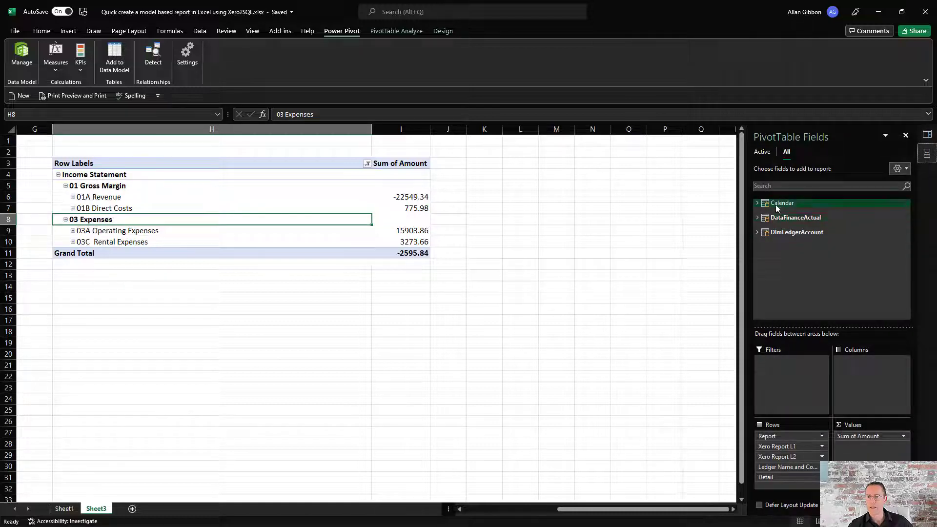
left_click(757, 203)
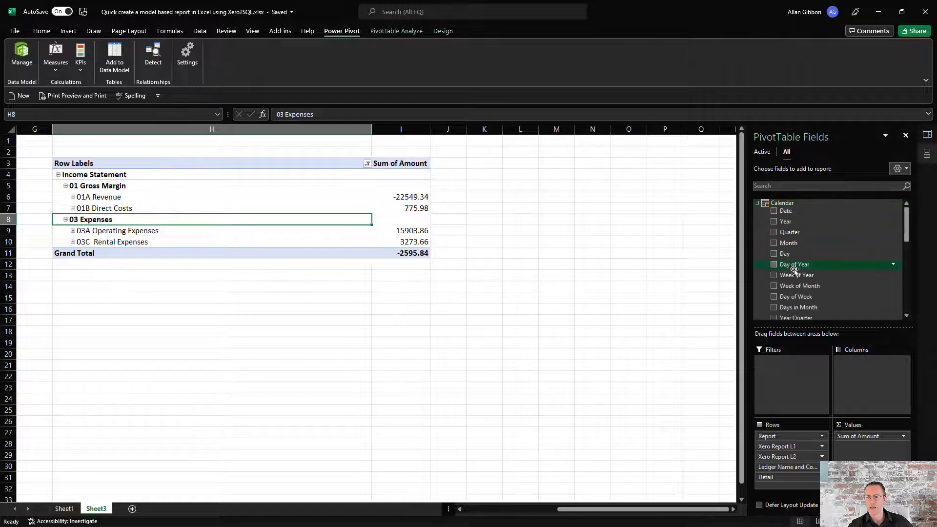
Try Calendar's Year Month as the PivotTable's column field and remove it again.
scroll(794, 271, "down", 2)
left_click_drag(797, 303, 865, 378)
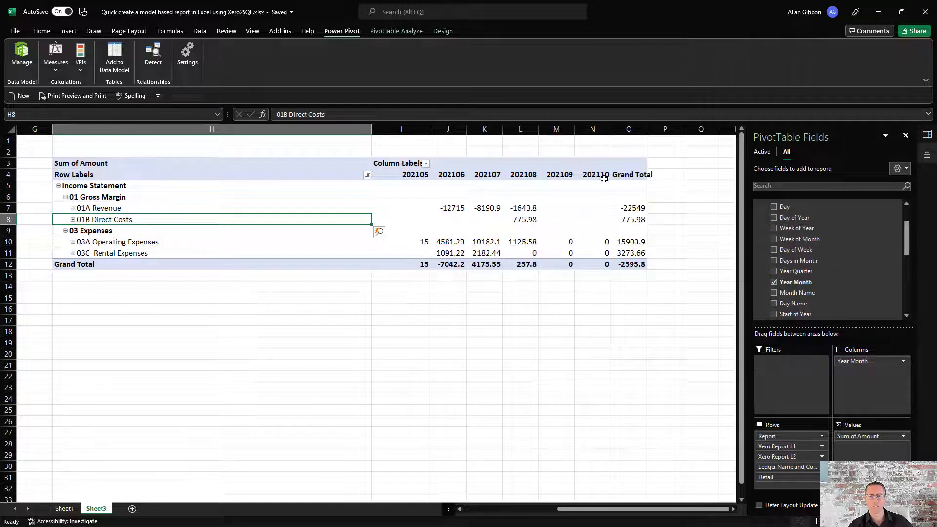
left_click_drag(857, 361, 655, 343)
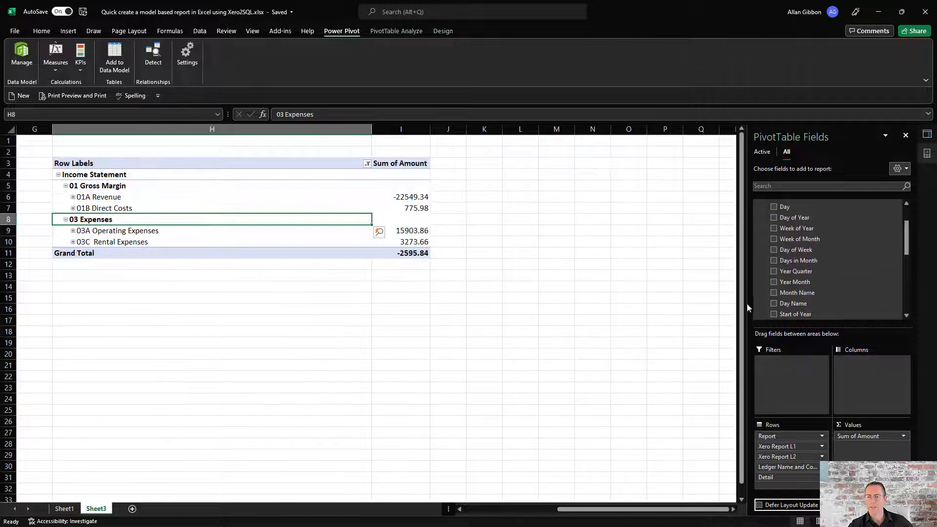
Add Calendar's Year, Quarter and Month to the PivotTable columns and check the resulting period headings.
scroll(788, 290, "down", 2)
scroll(777, 300, "down", 5)
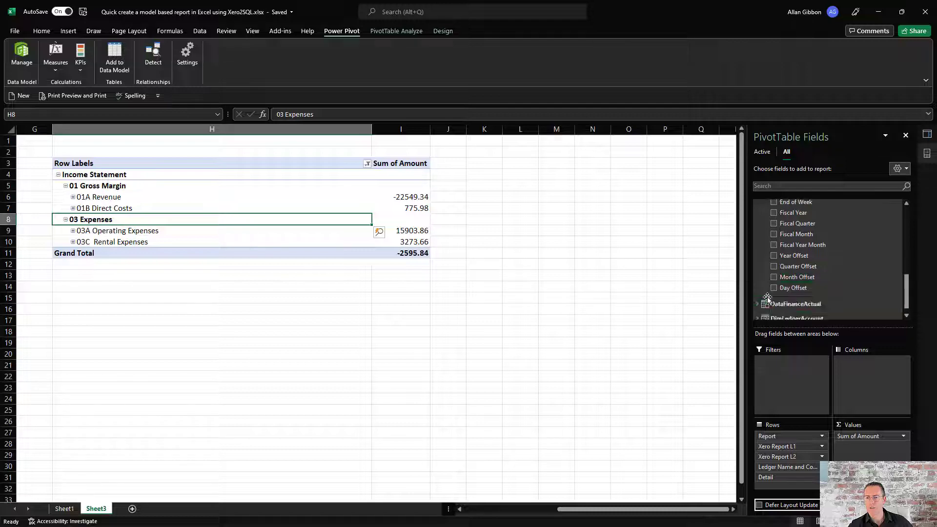
scroll(770, 297, "up", 8)
scroll(762, 259, "up", 1)
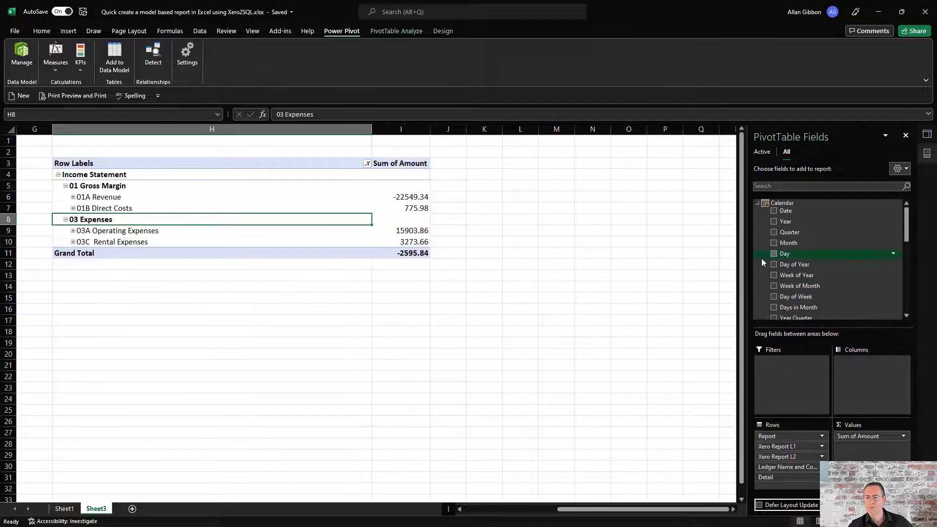
left_click_drag(782, 222, 837, 350)
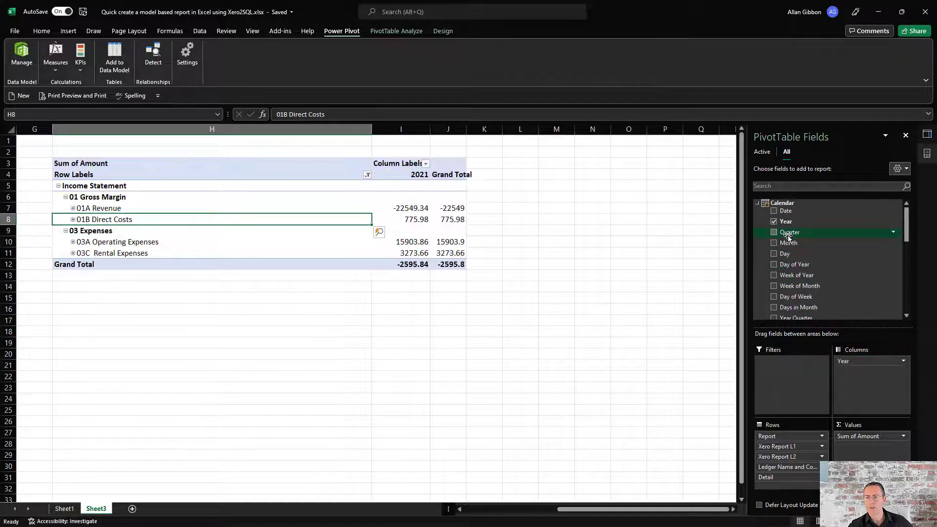
left_click_drag(790, 224, 855, 376)
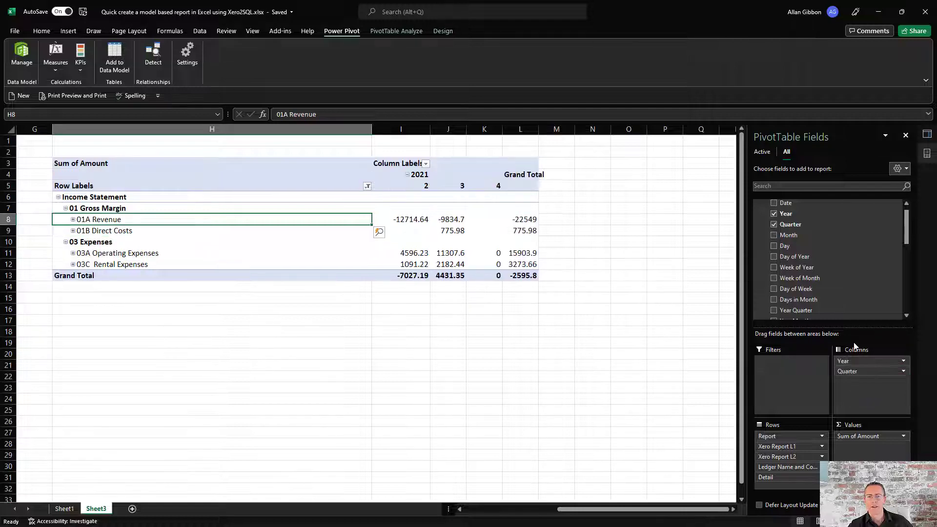
left_click_drag(789, 240, 852, 399)
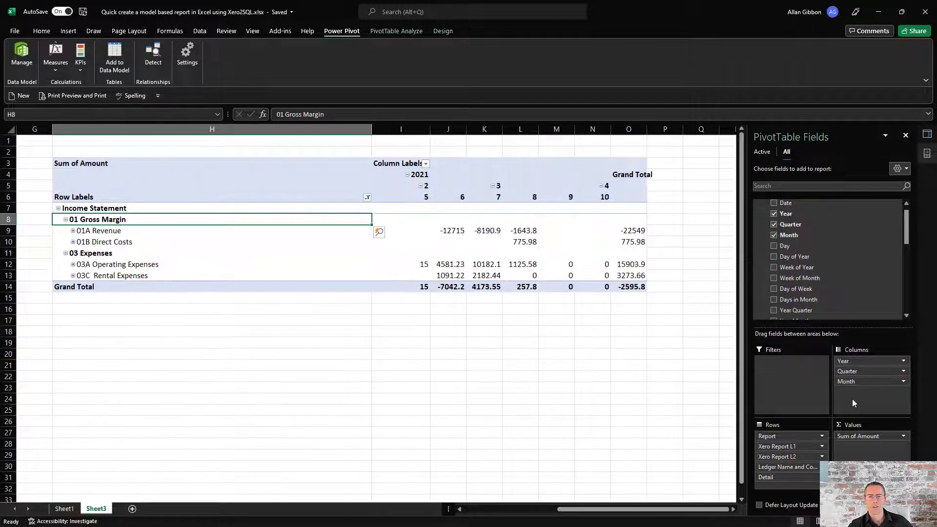
left_click(418, 174)
left_click(413, 185)
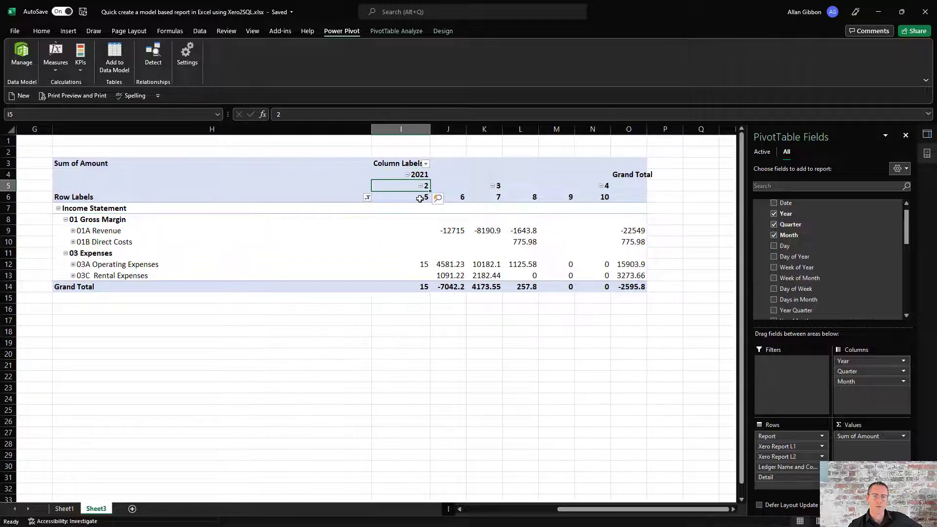
left_click_drag(420, 197, 452, 197)
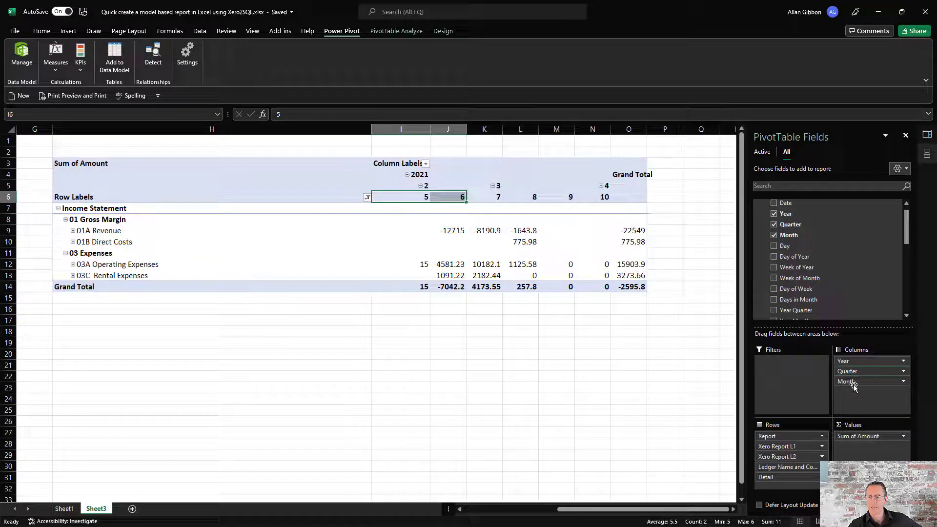
Replace Month with Month Name in the PivotTable columns and check the order of the months.
left_click_drag(853, 387, 609, 376)
scroll(800, 274, "down", 2)
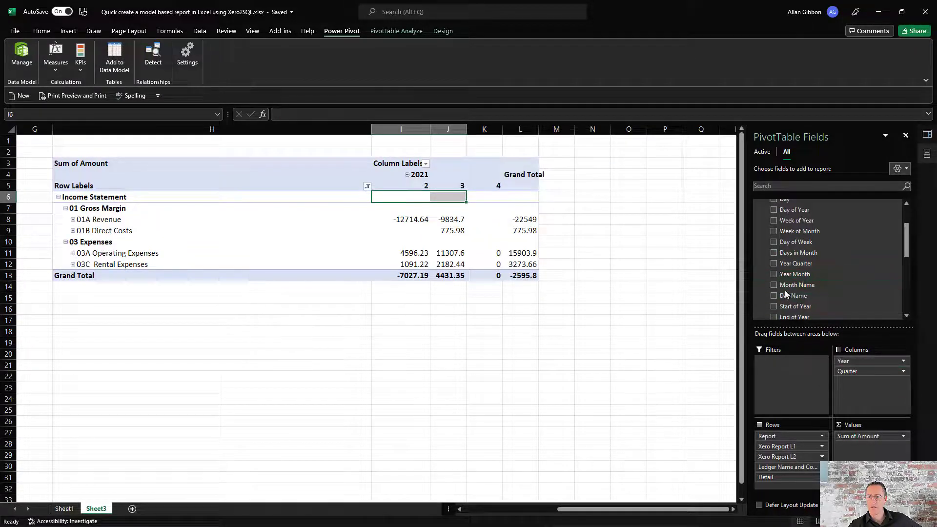
left_click_drag(785, 287, 855, 383)
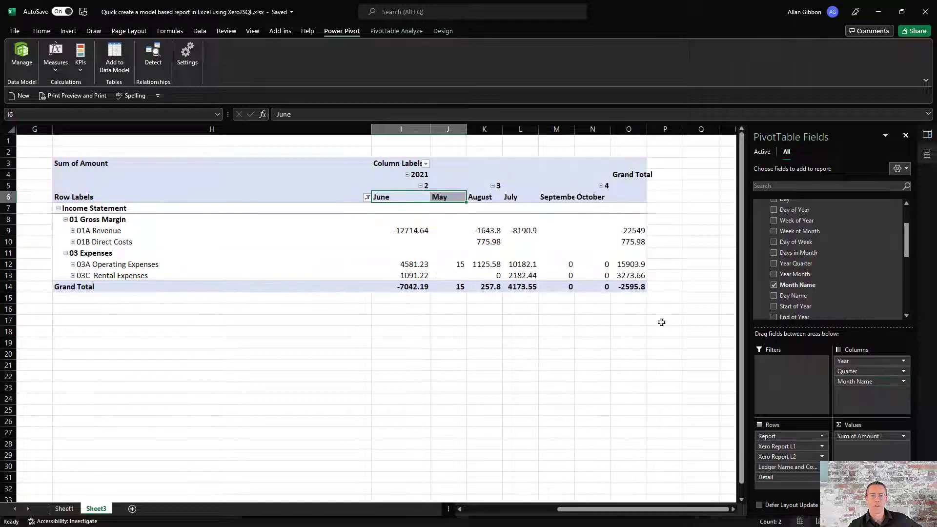
left_click(422, 174)
left_click(410, 197)
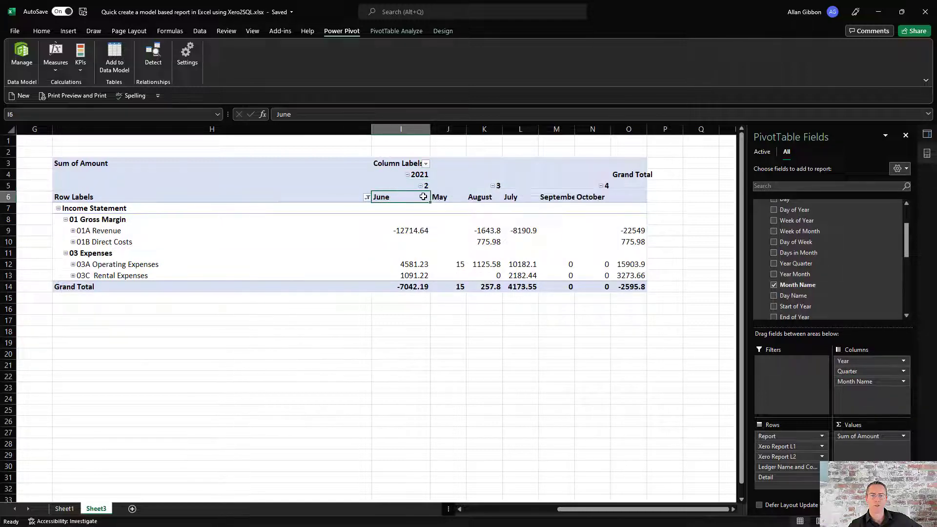
left_click(437, 196, "shift")
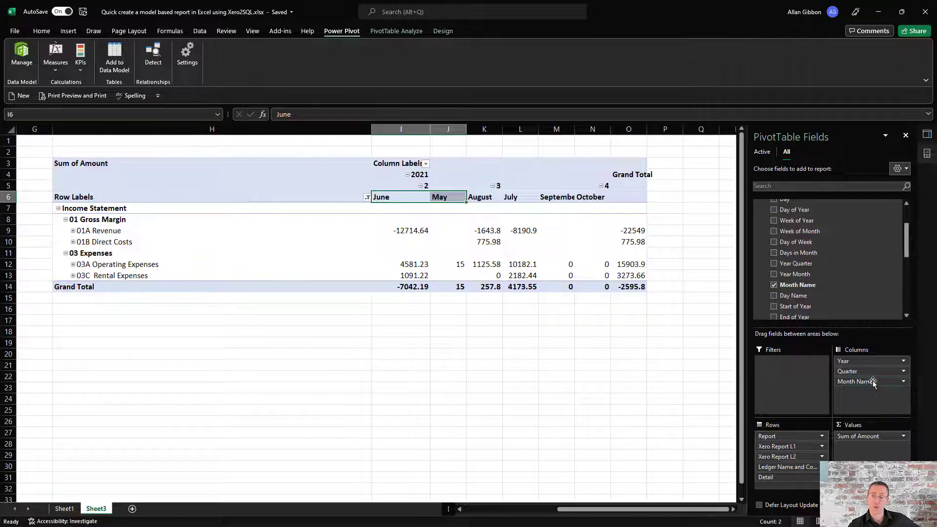
Replace Month Name with Year Month beneath Year and Quarter in the PivotTable columns.
left_click_drag(873, 383, 734, 389)
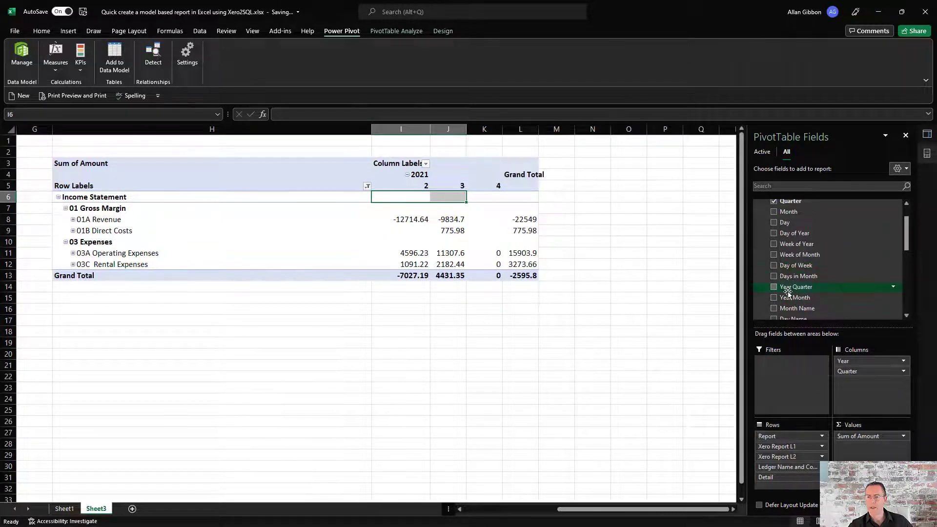
scroll(804, 292, "down", 1)
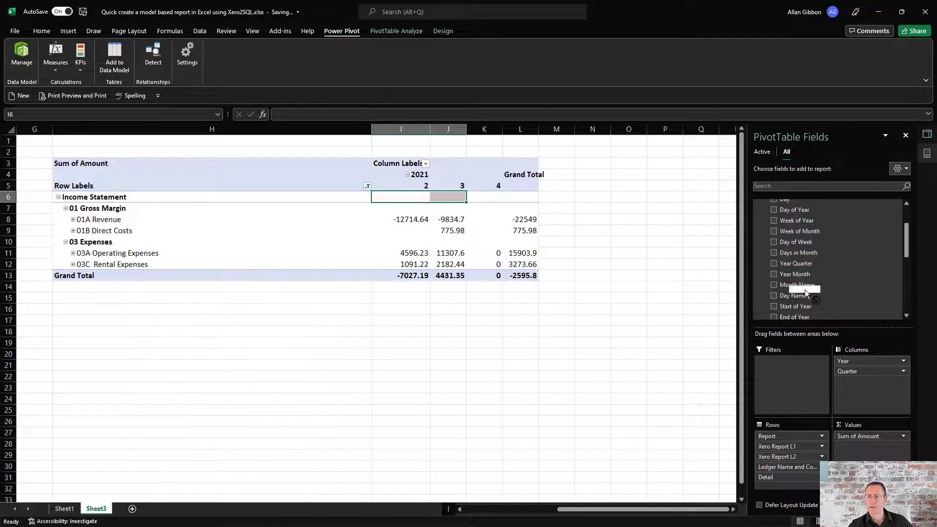
left_click_drag(865, 386, 863, 388)
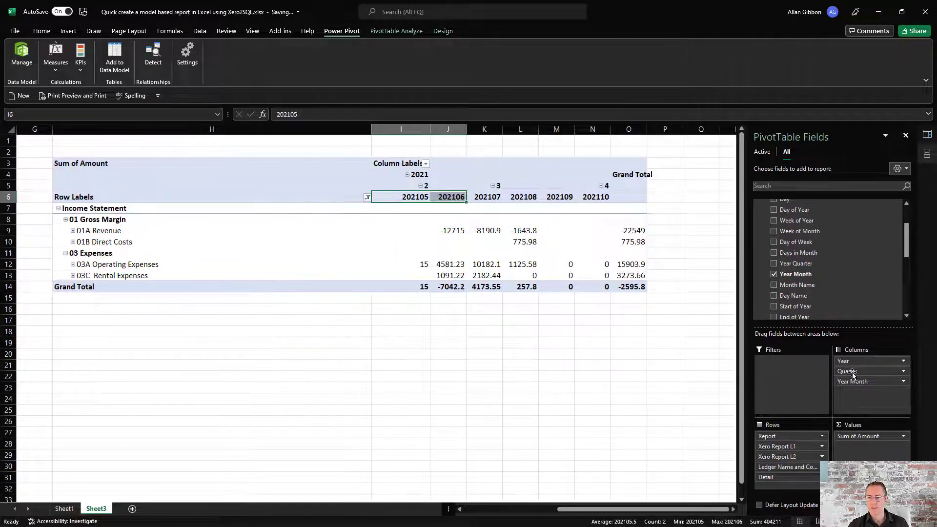
Remove Year, Quarter and Year Month from the PivotTable columns and add Calendar's Fiscal Year instead.
left_click_drag(854, 379, 669, 338)
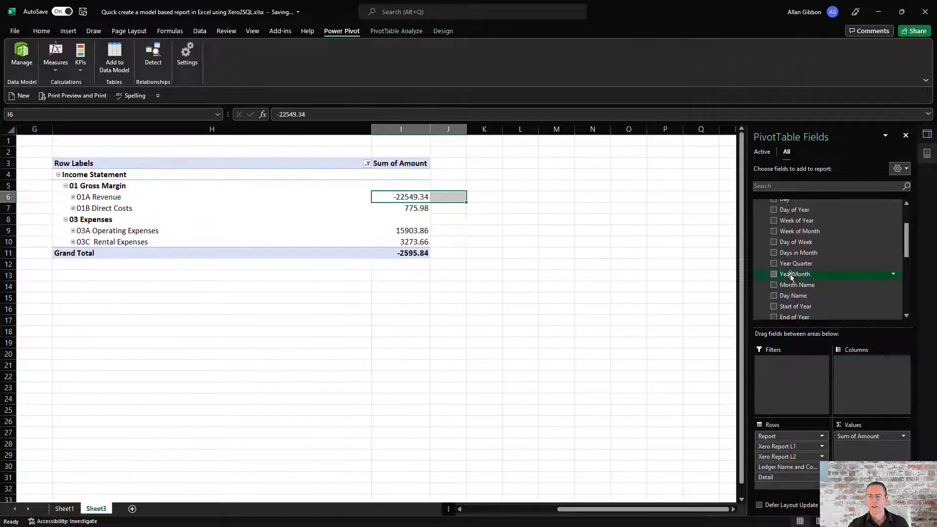
scroll(789, 275, "down", 1)
scroll(791, 269, "up", 2)
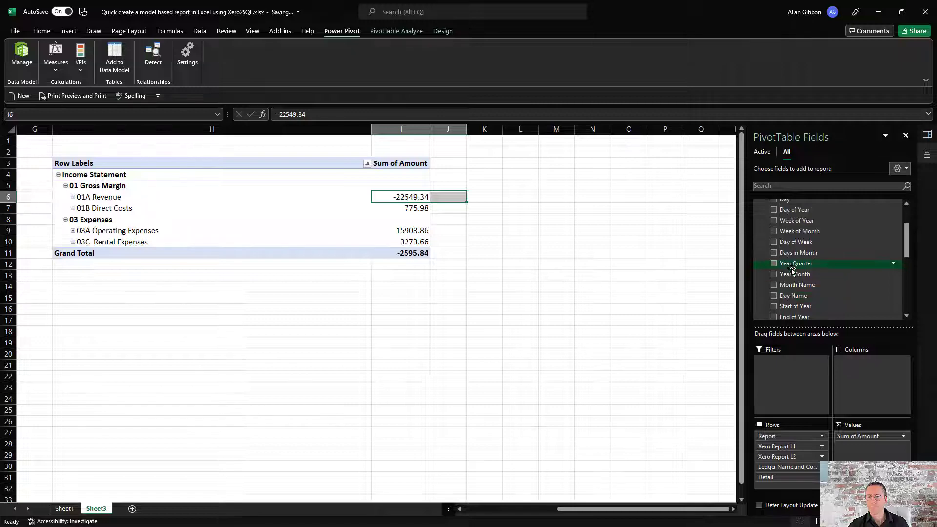
scroll(791, 255, "down", 6)
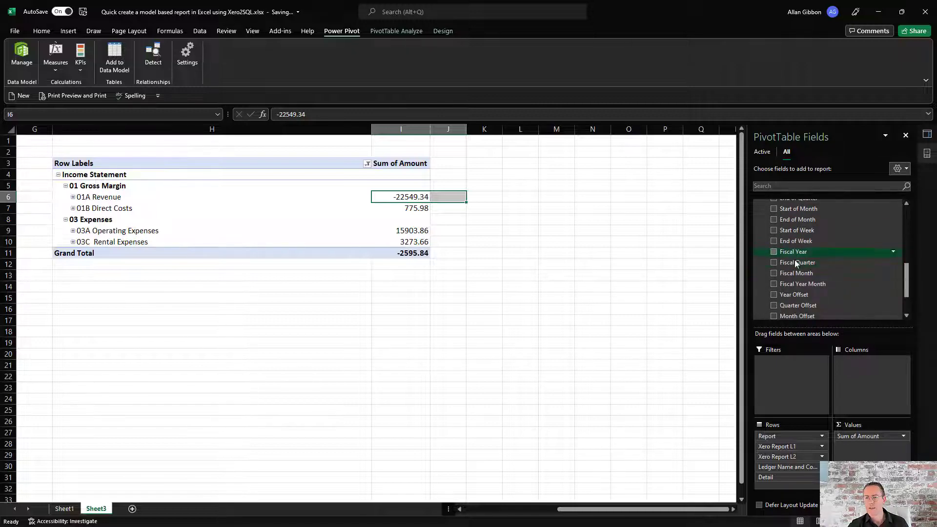
left_click_drag(794, 260, 876, 371)
Add Calendar's Year Month beneath Fiscal Year in the PivotTable columns, widen the Grand Total column to fit and check the period headings.
scroll(802, 283, "up", 1)
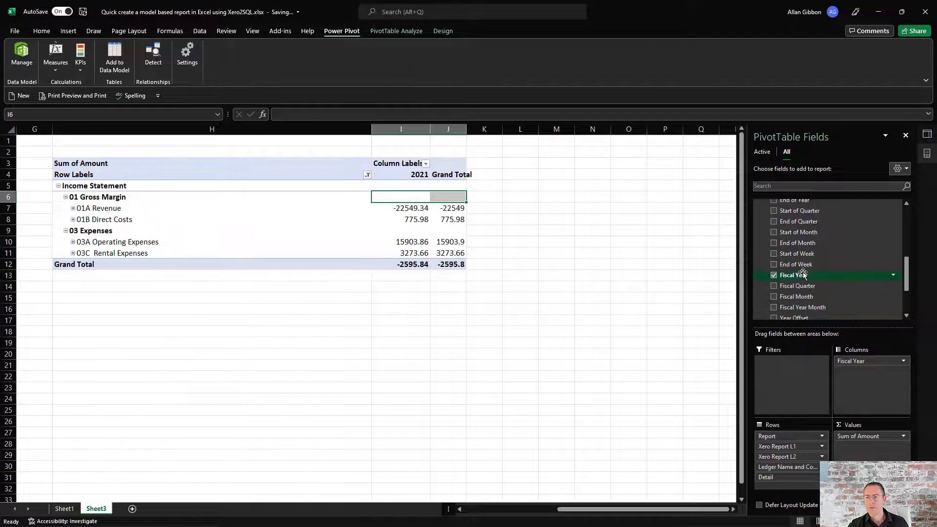
scroll(802, 273, "up", 2)
left_click_drag(804, 246, 804, 239)
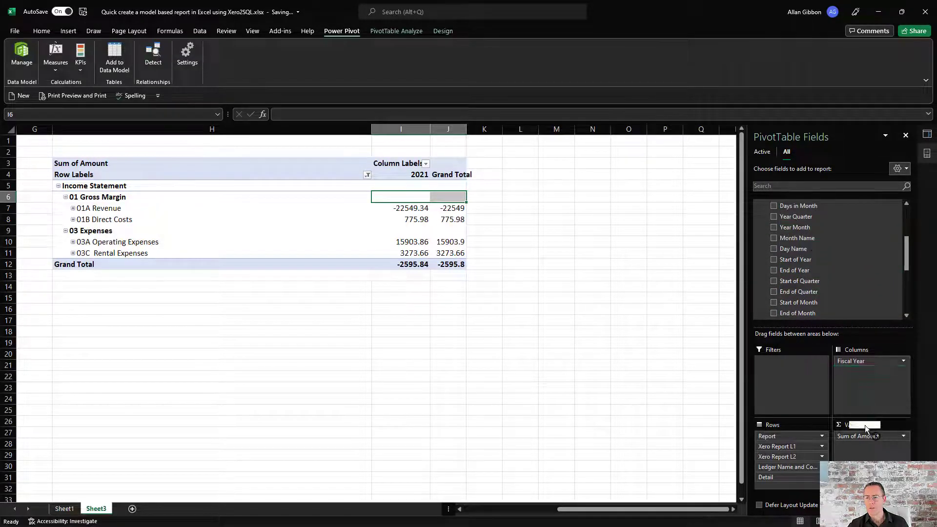
left_click_drag(864, 425, 862, 383)
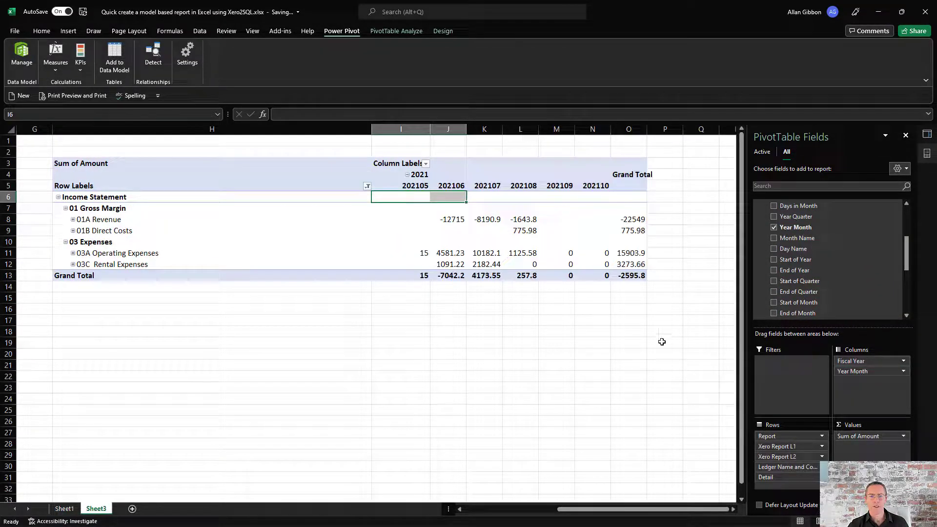
double_click(646, 129)
left_click(419, 175)
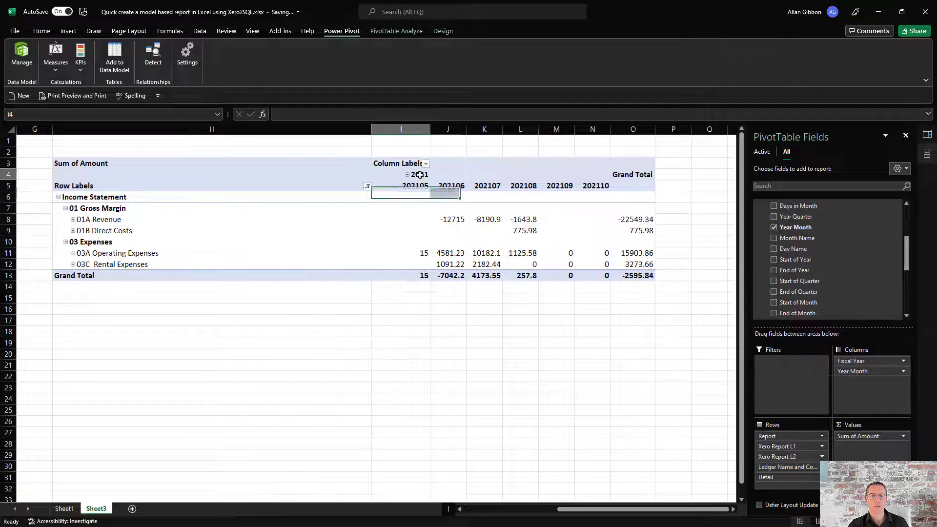
left_click(409, 184)
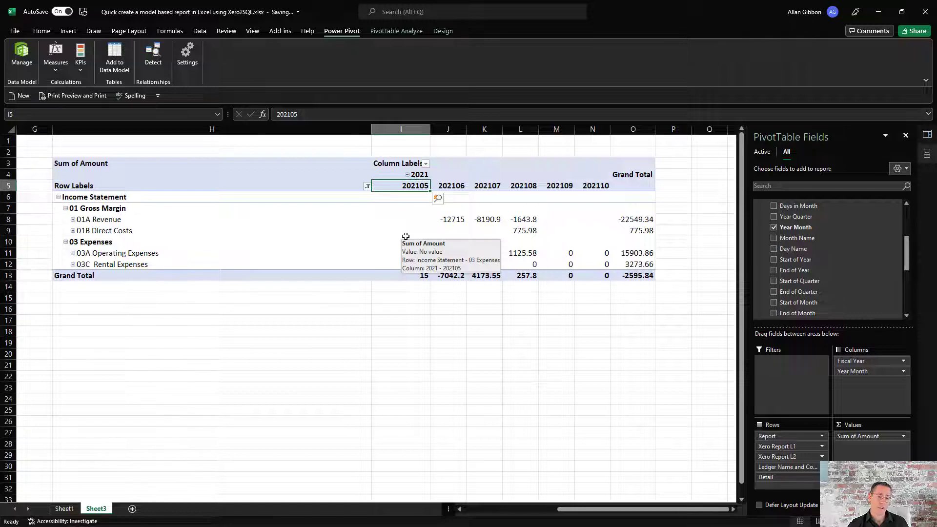
left_click(453, 187)
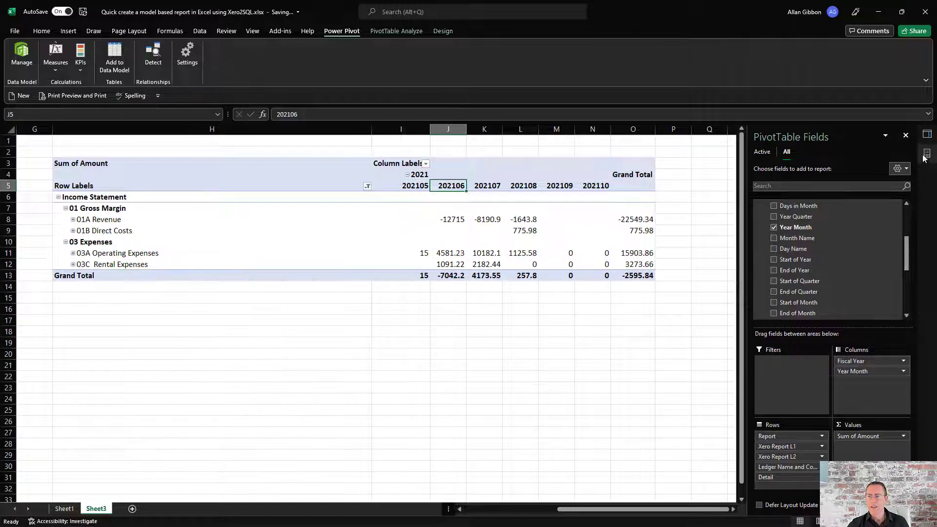
Set the Start of Fiscal Year (Month) parameter to 7 in the Power Query Editor and load the change back into the workbook.
left_click(927, 138)
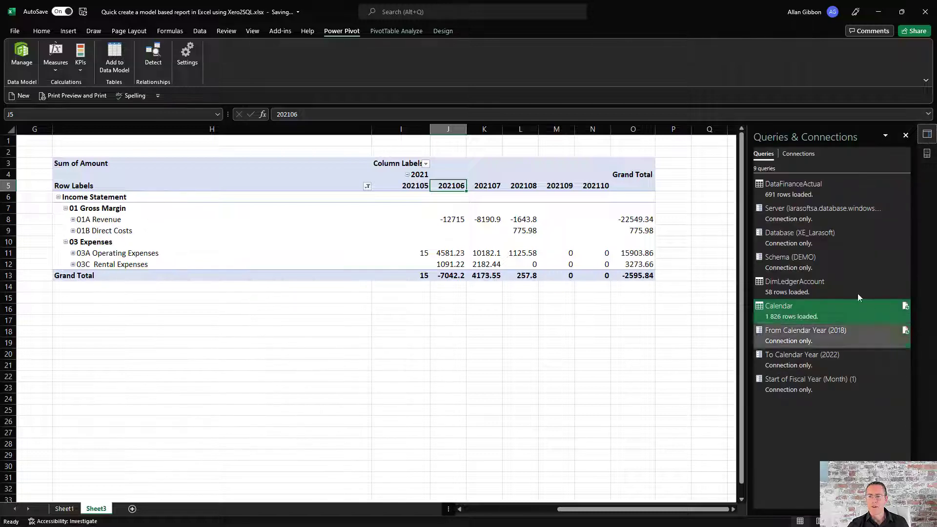
double_click(813, 384)
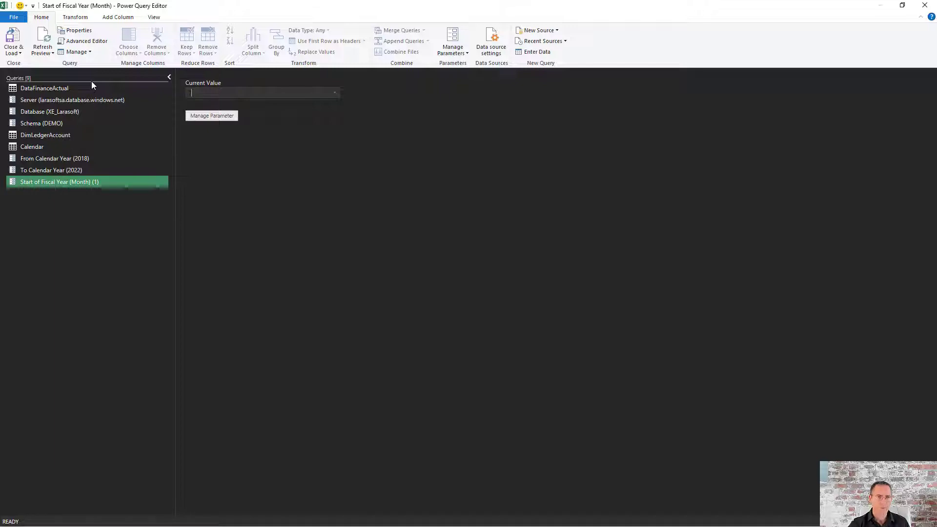
left_click(11, 38)
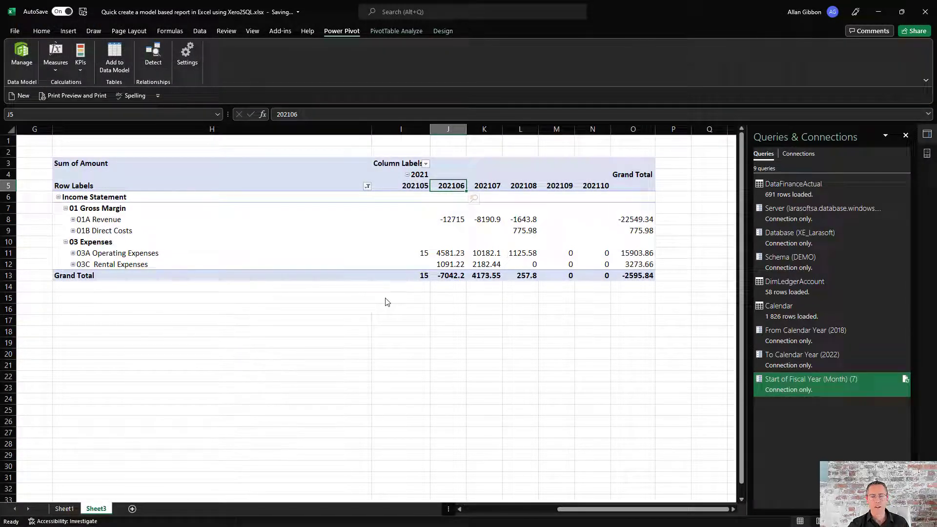
Refresh all the workbook's data twice so the PivotTable picks up the new fiscal year start month.
left_click(410, 305)
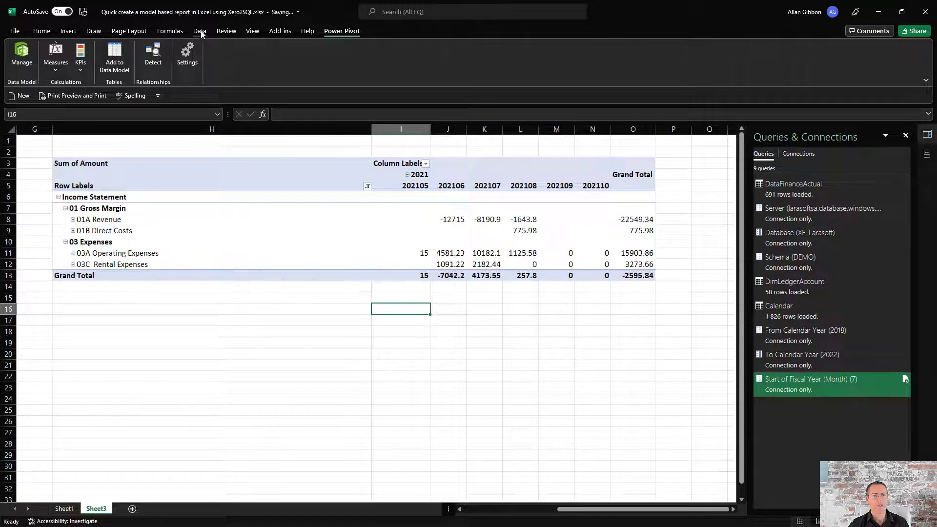
left_click(200, 31)
left_click(175, 52)
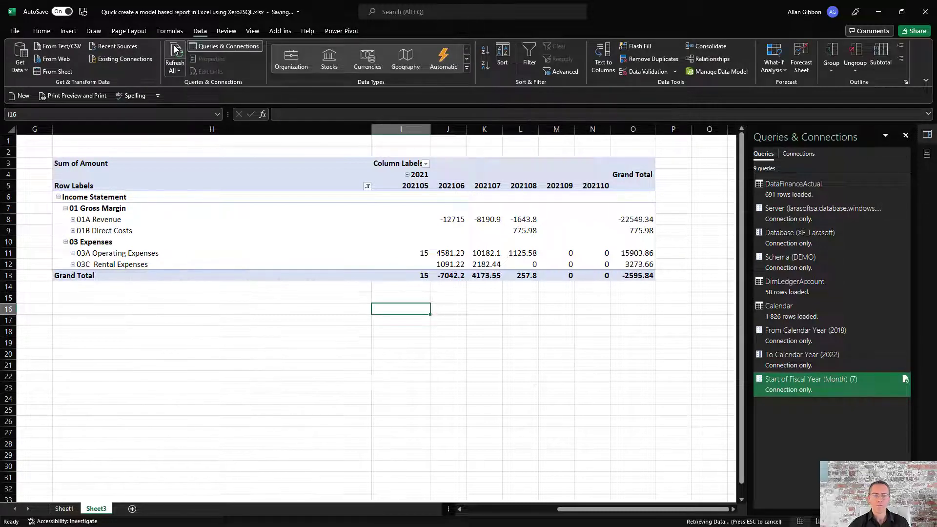
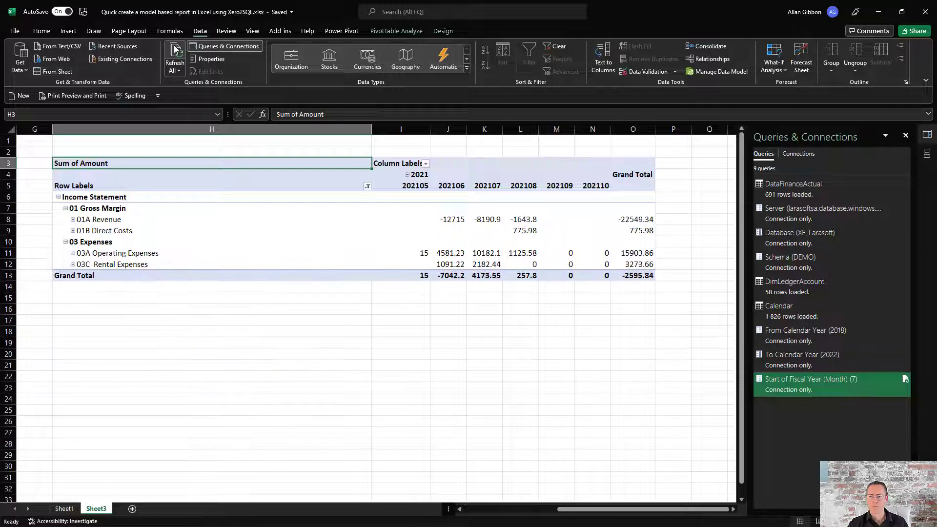
left_click(434, 225)
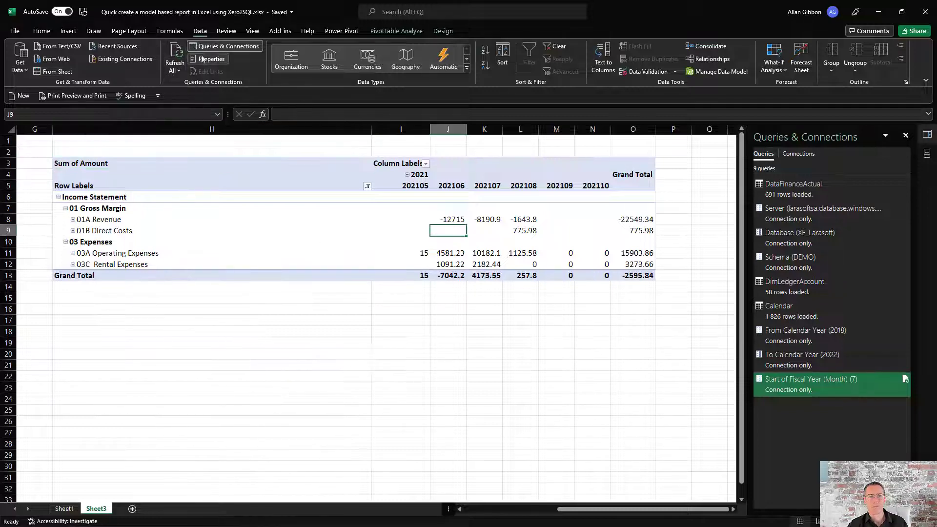
left_click(176, 50)
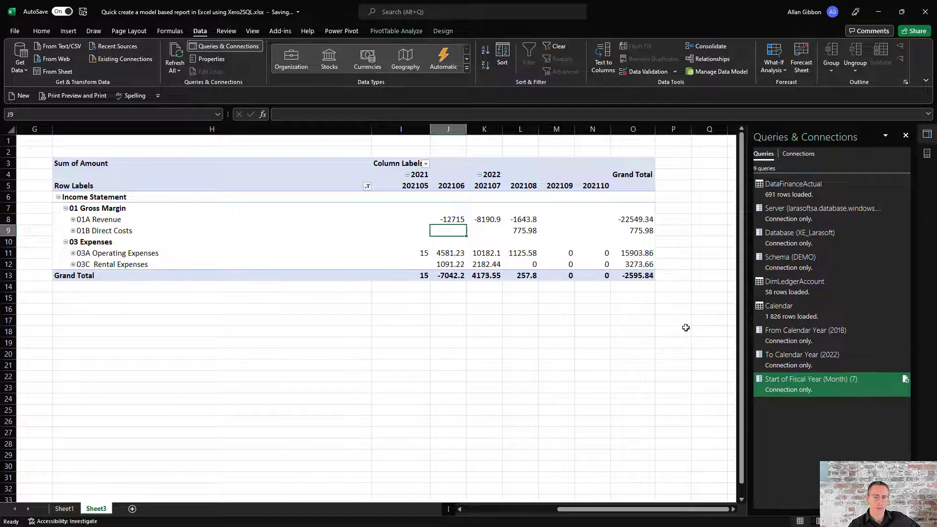
Check which months fall under fiscal years 2021 and 2022 in the PivotTable, and collapse both years.
left_click(416, 174)
left_click_drag(411, 189, 448, 187)
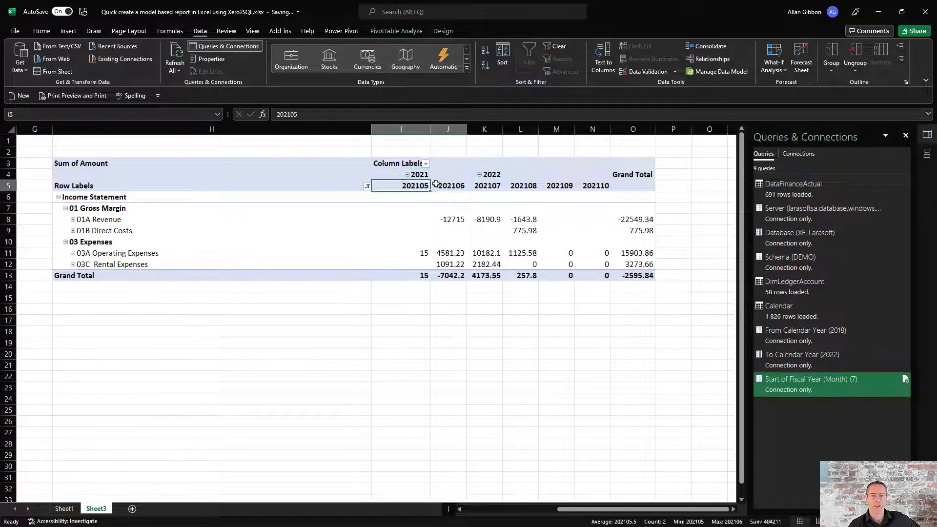
left_click(491, 171)
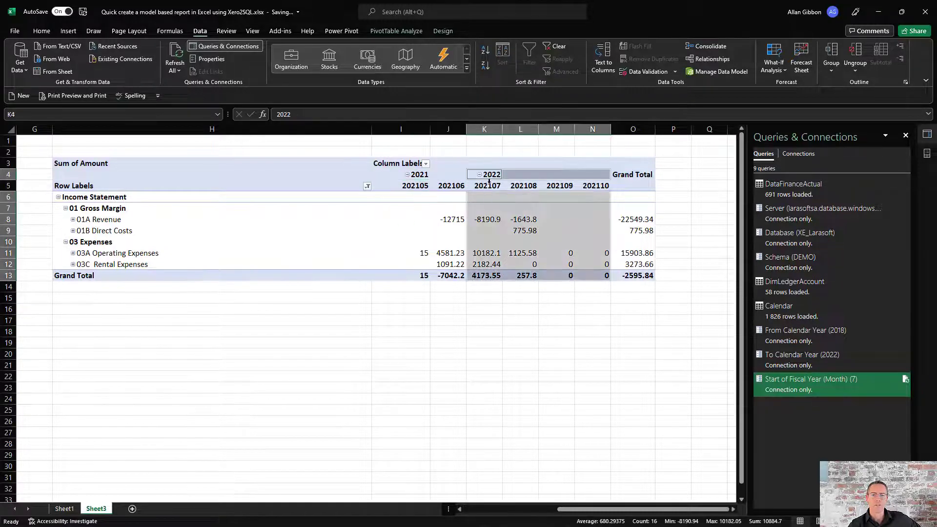
left_click(484, 177)
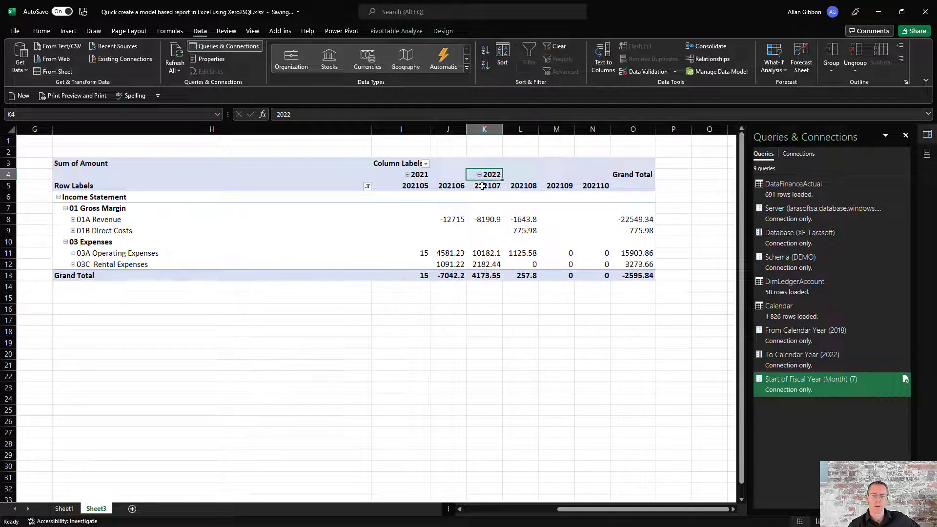
left_click_drag(482, 186, 593, 185)
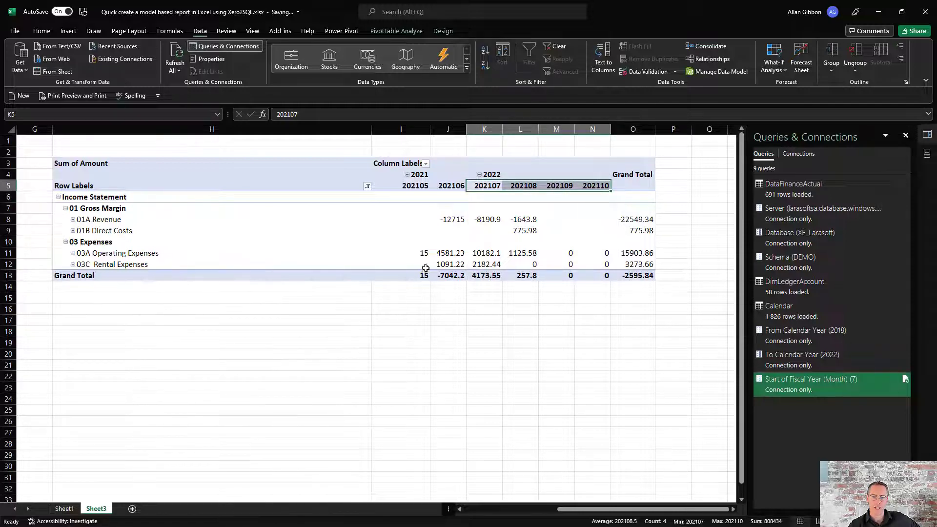
left_click(407, 175)
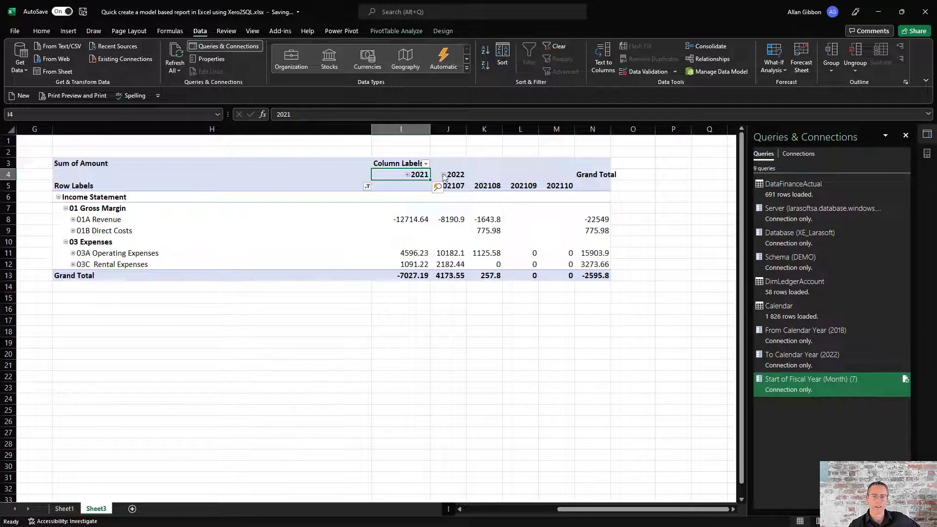
left_click(443, 174)
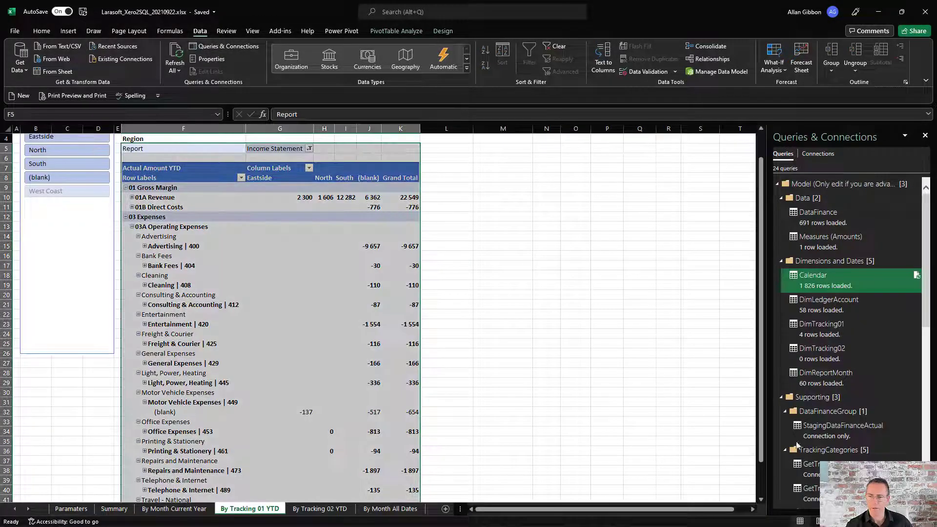
Copy the DimReportMonth query from Larasoft_Xero2SQL_20210922.xlsx and paste it into the report workbook's queries.
left_click(818, 383)
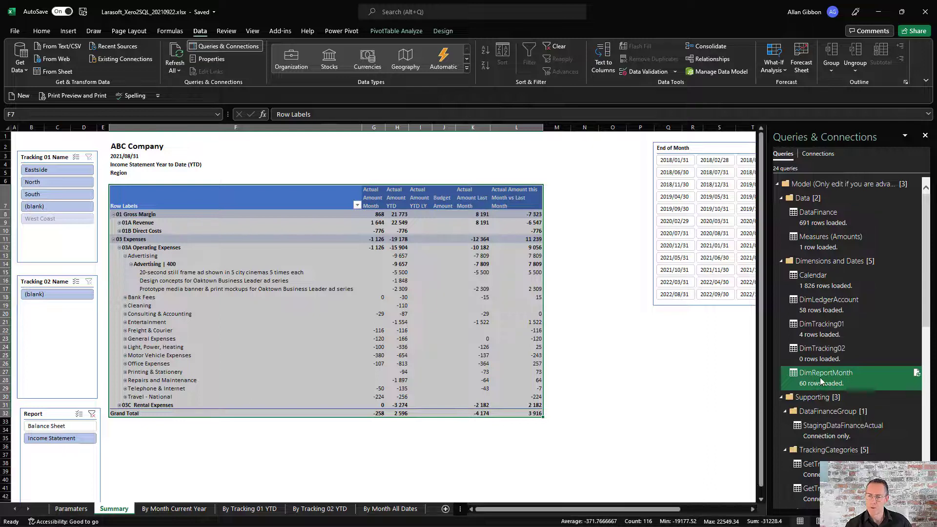
right_click(820, 380)
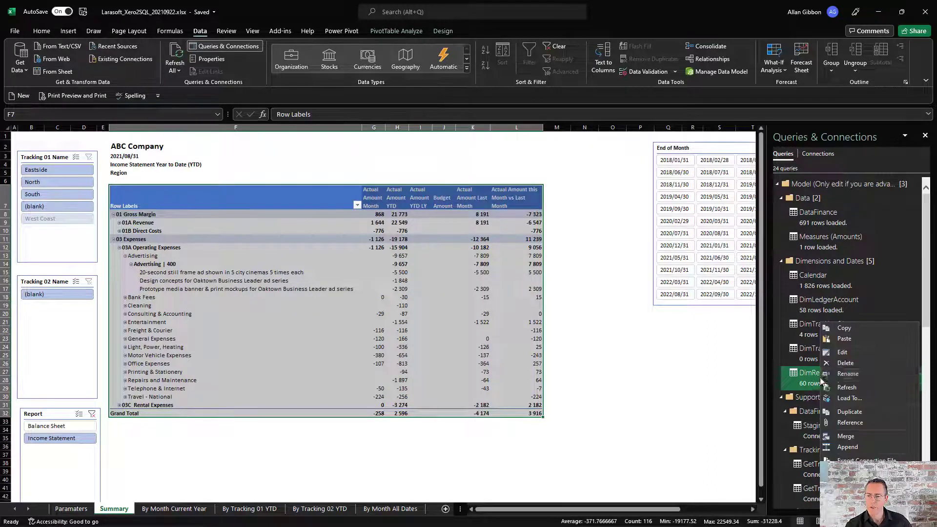
left_click(844, 329)
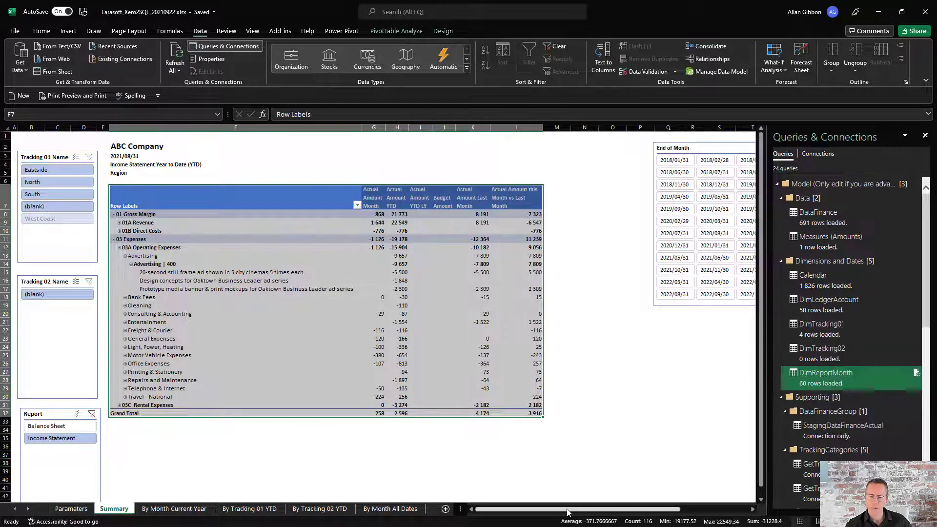
left_click(878, 12)
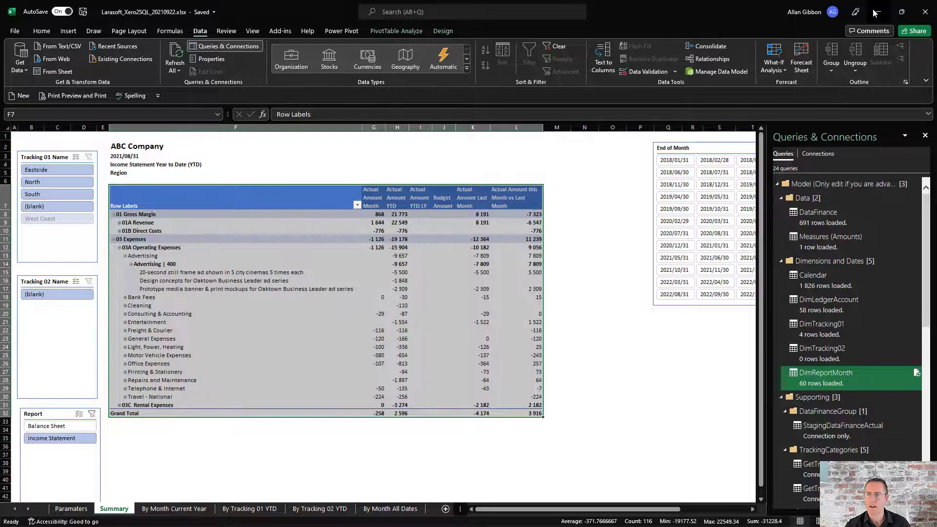
right_click(781, 435)
left_click(794, 444)
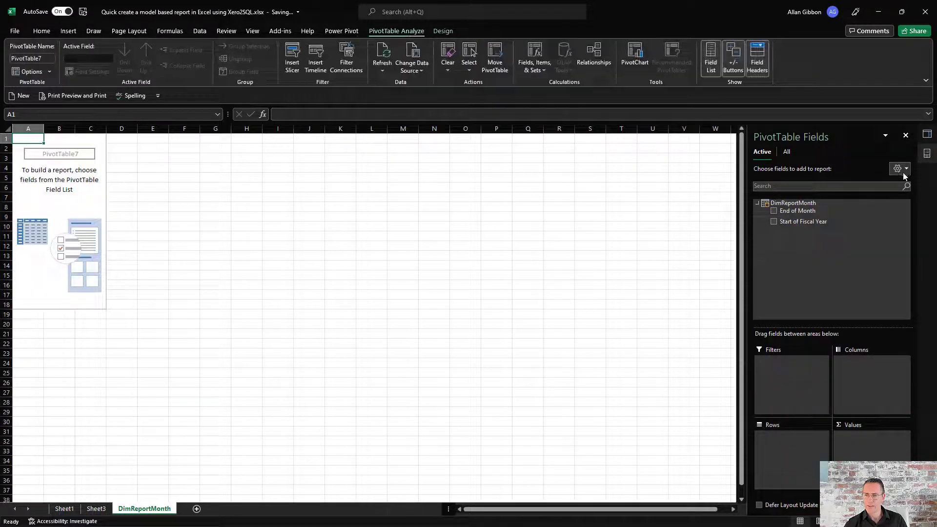
Change the DimReportMonth query's load setting to Only Create Connection while keeping its data in the Data Model.
left_click(926, 134)
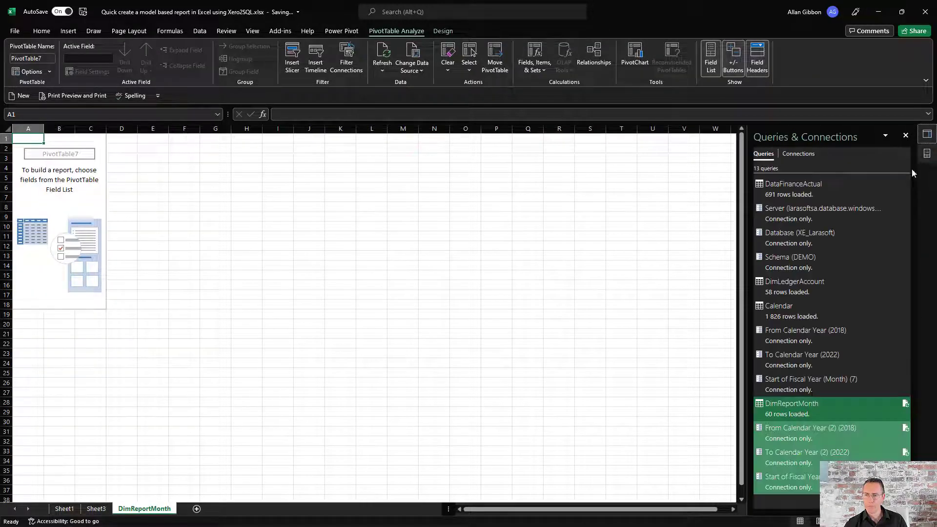
right_click(781, 415)
left_click(800, 399)
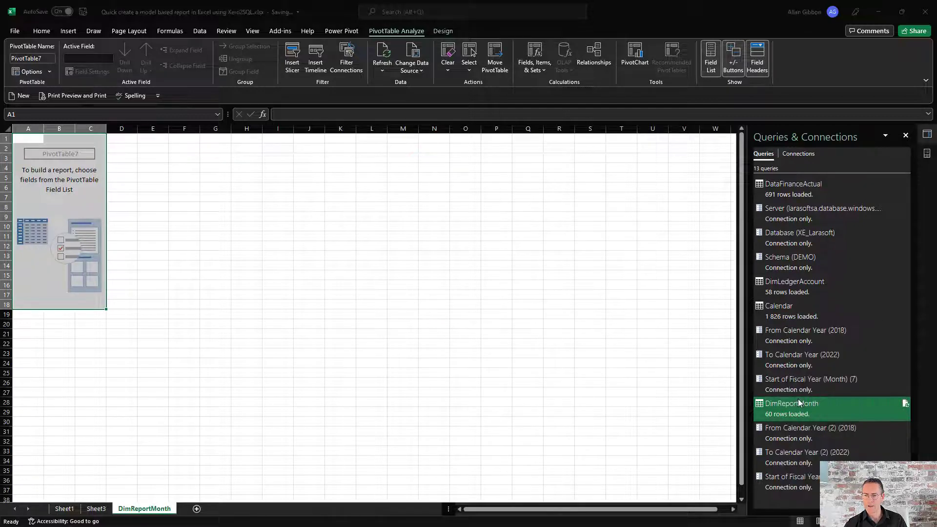
left_click(377, 237)
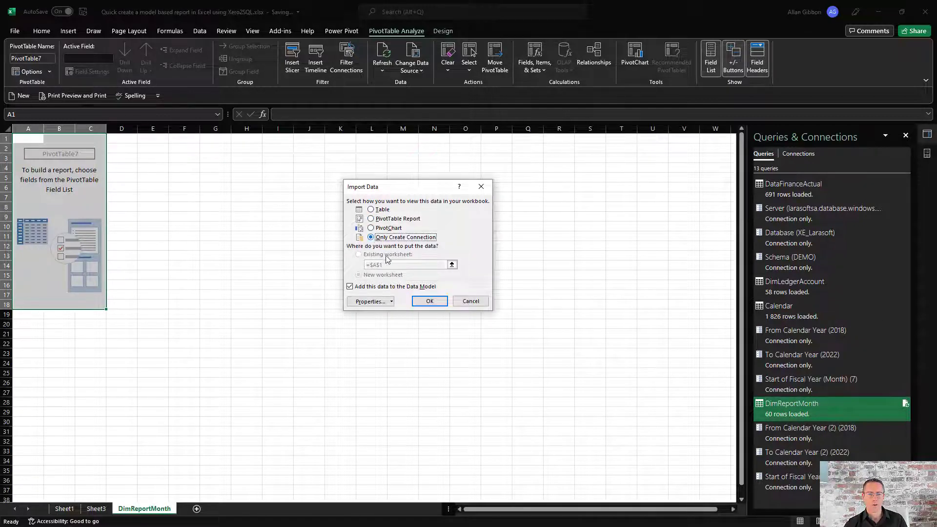
left_click(429, 301)
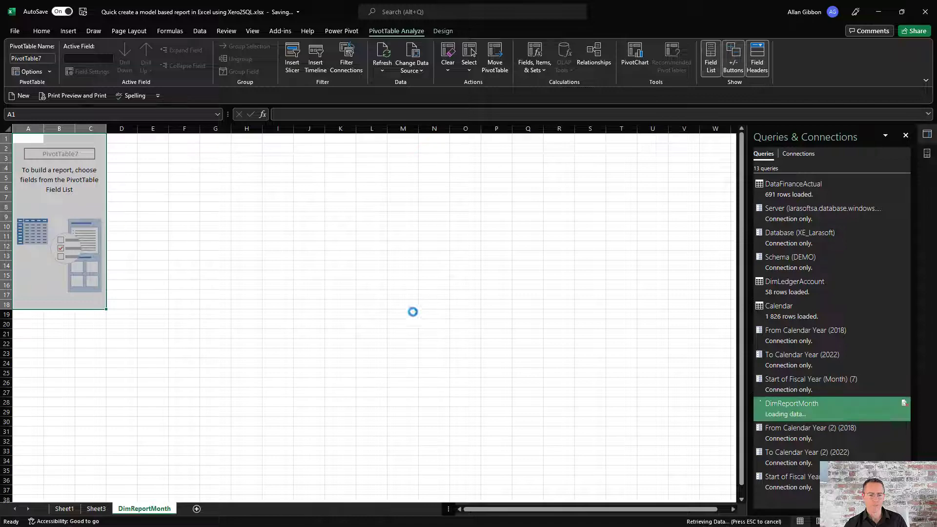
Delete the DimReportMonth worksheet with its empty PivotTable.
right_click(154, 508)
left_click(180, 383)
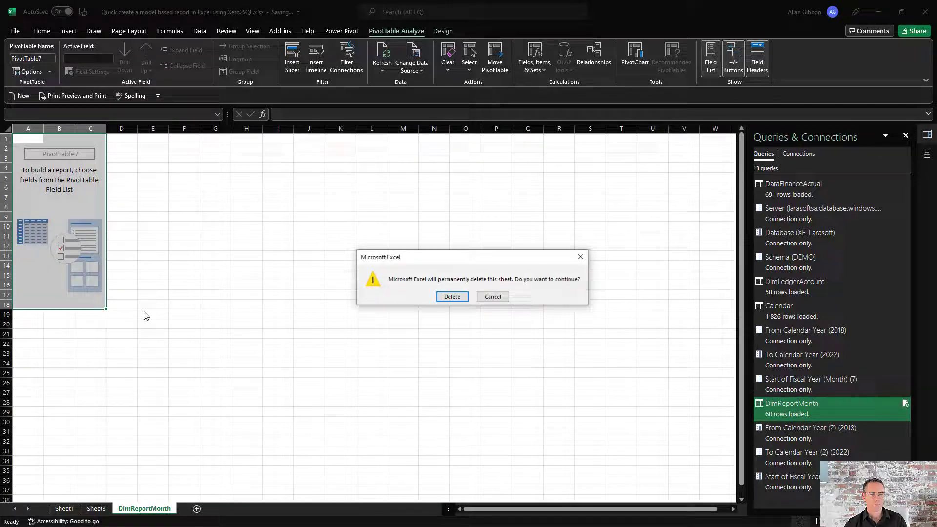
left_click(451, 297)
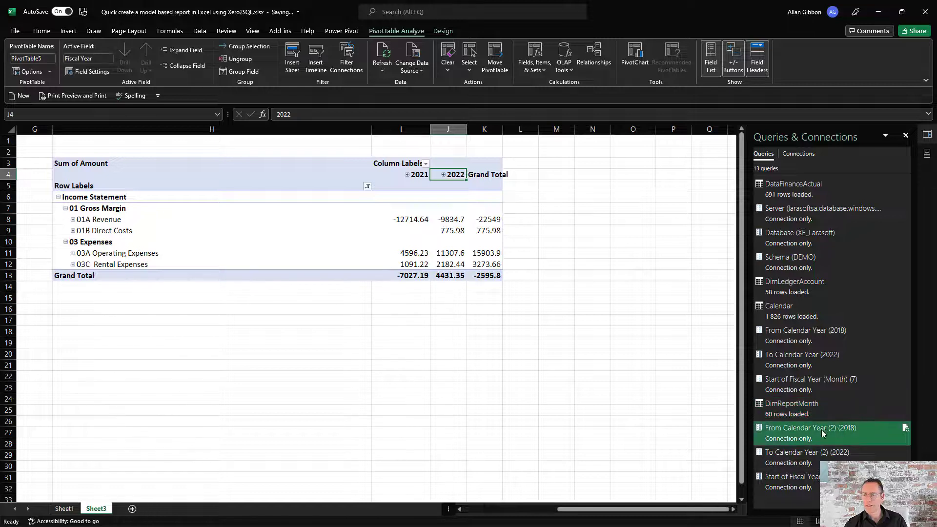
Review the duplicate calendar parameters pasted with DimReportMonth and open the DimReportMonth query in the Power Query Editor.
left_click(813, 461)
left_click(809, 481)
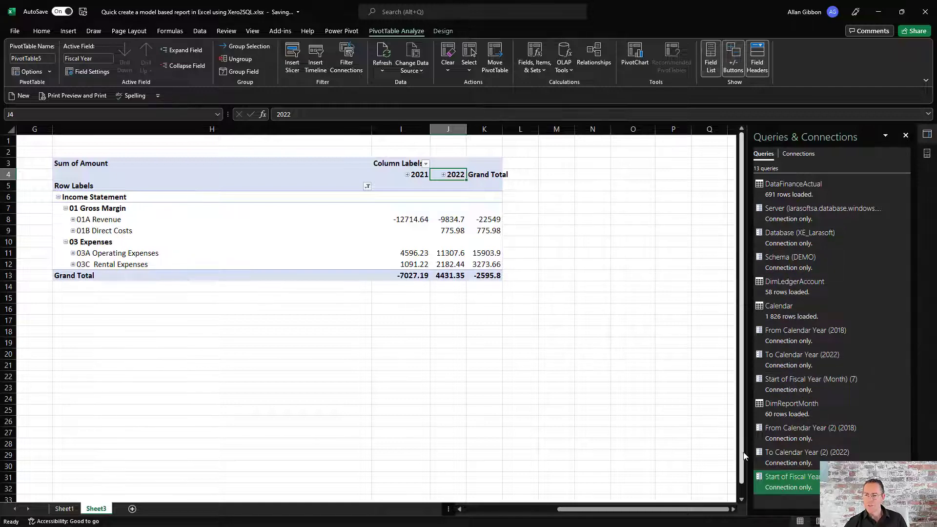
mouse_move(780, 467)
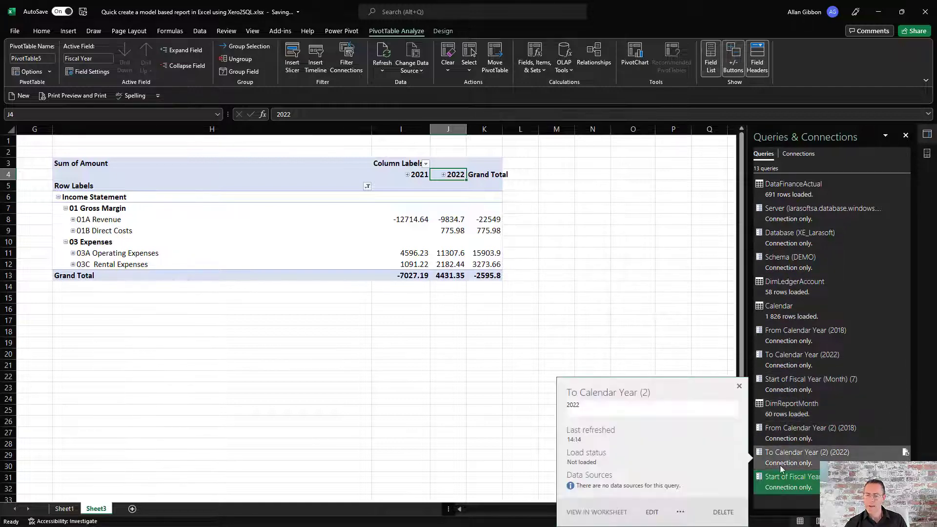
mouse_move(777, 416)
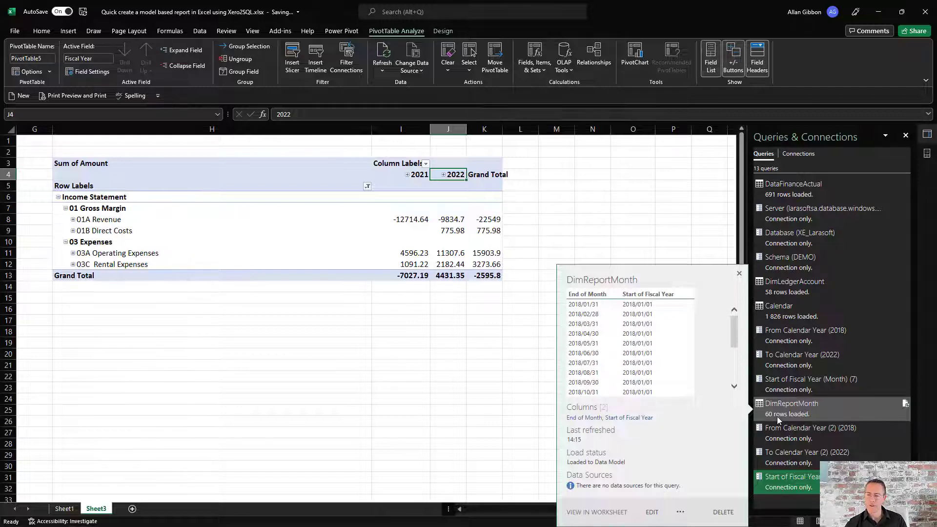
left_click(776, 416)
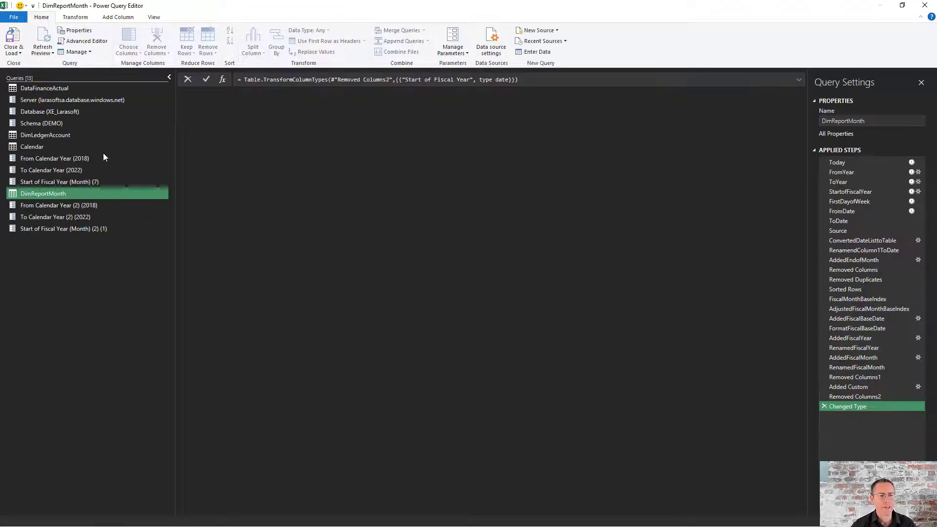
Point the FromYear step of DimReportMonth to the original "From Calendar Year" parameter by removing the (2) suffix from its formula.
left_click(853, 163)
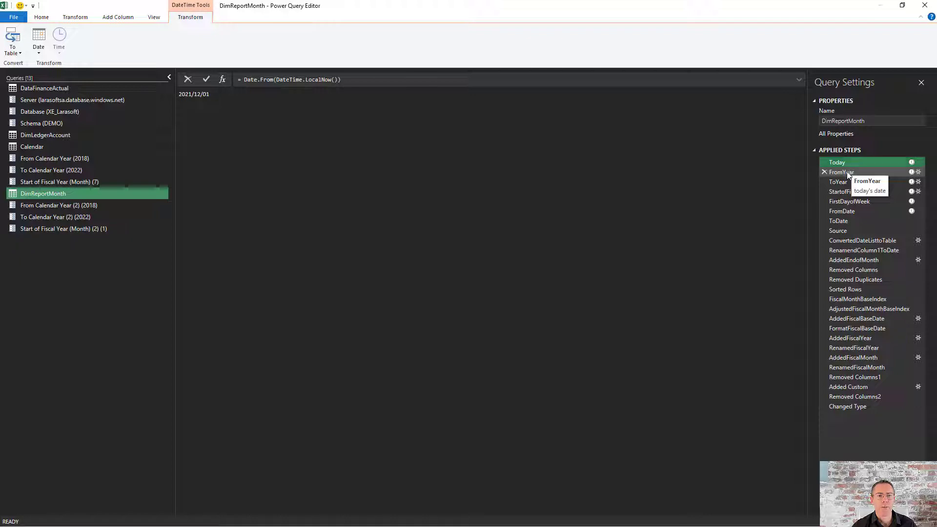
left_click(846, 173)
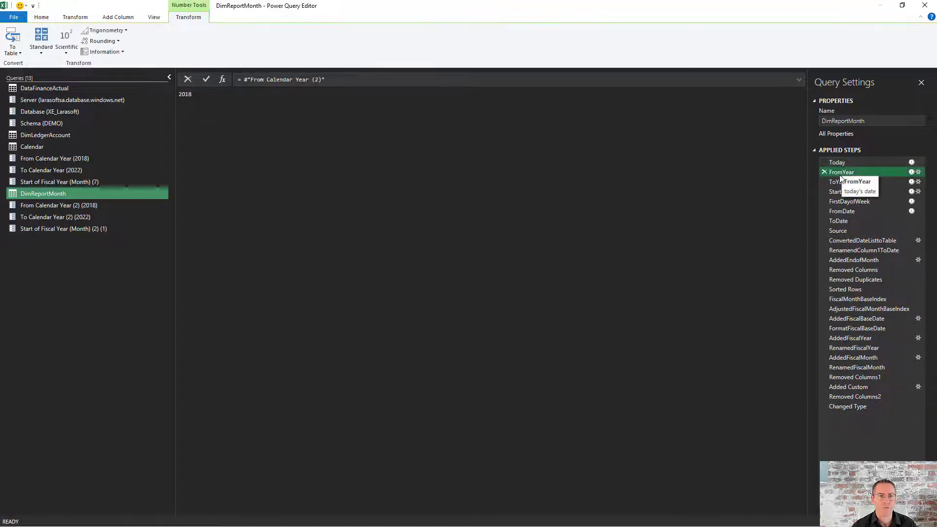
left_click(316, 79)
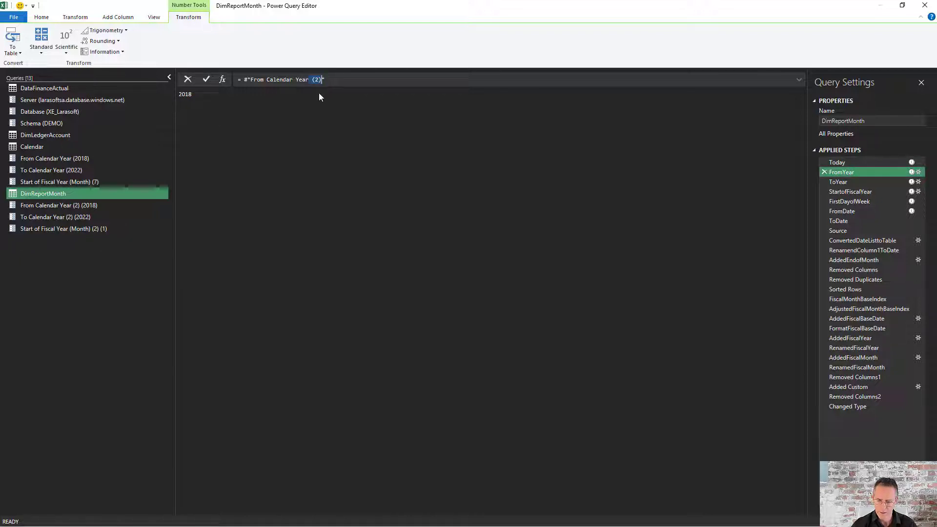
key("BackSpace")
key("BackSpace")
key("BackSpace")
key("BackSpace")
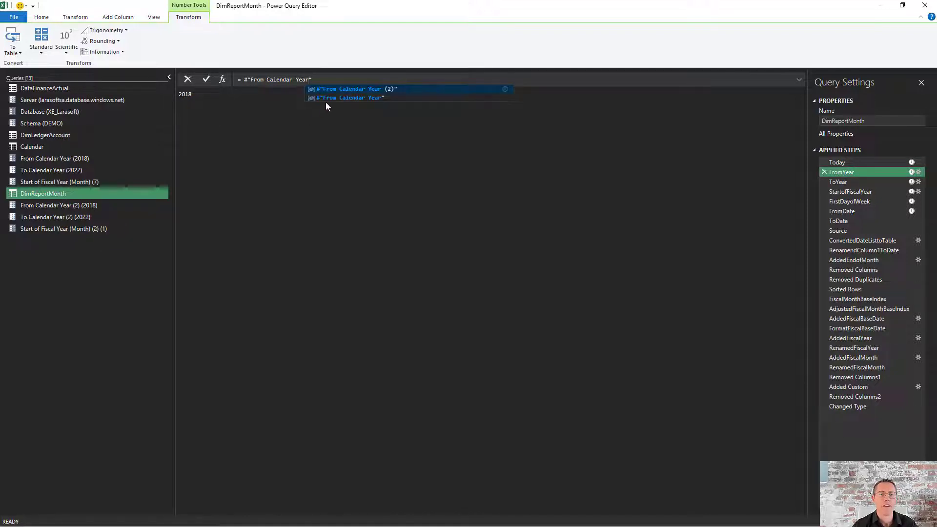
key("Escape")
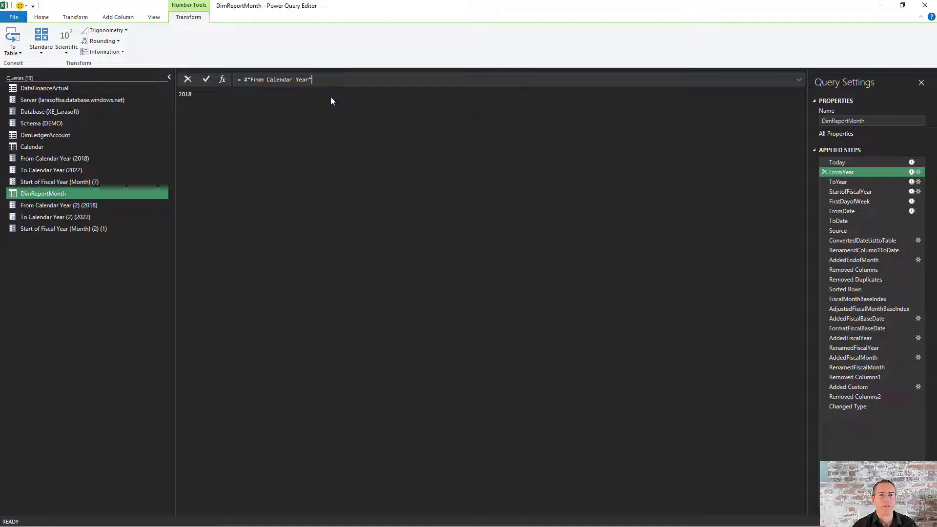
Point the ToYear step to the original "To Calendar Year" parameter by removing the (2) suffix from its formula.
left_click(848, 180)
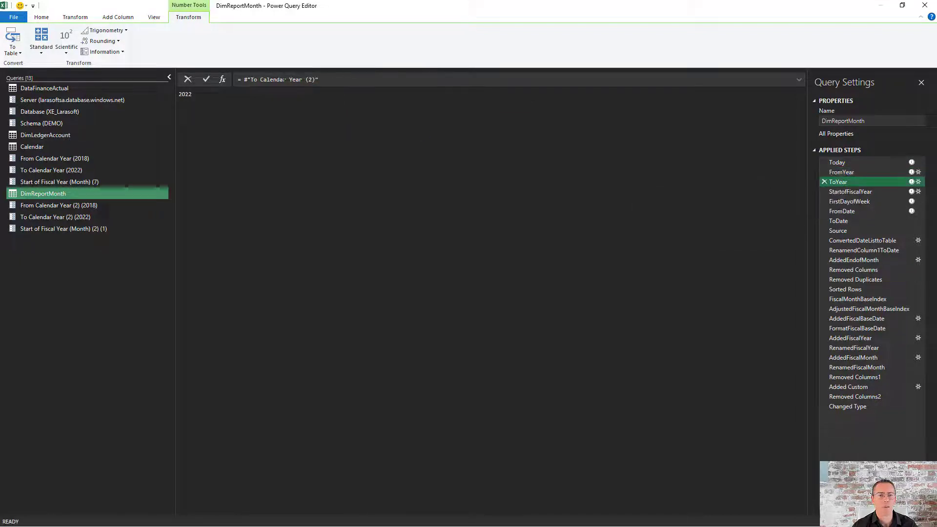
left_click_drag(286, 79, 314, 79)
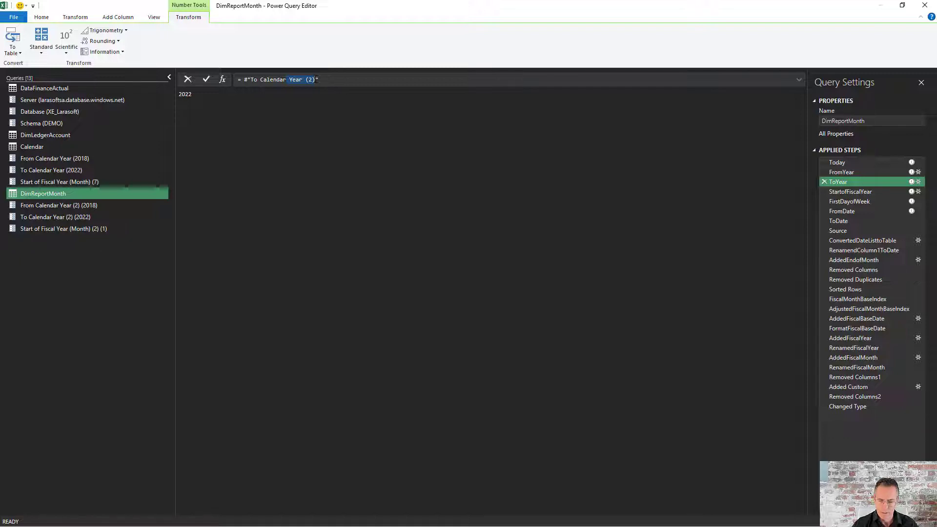
left_click(298, 79)
left_click_drag(303, 79, 315, 80)
key("BackSpace")
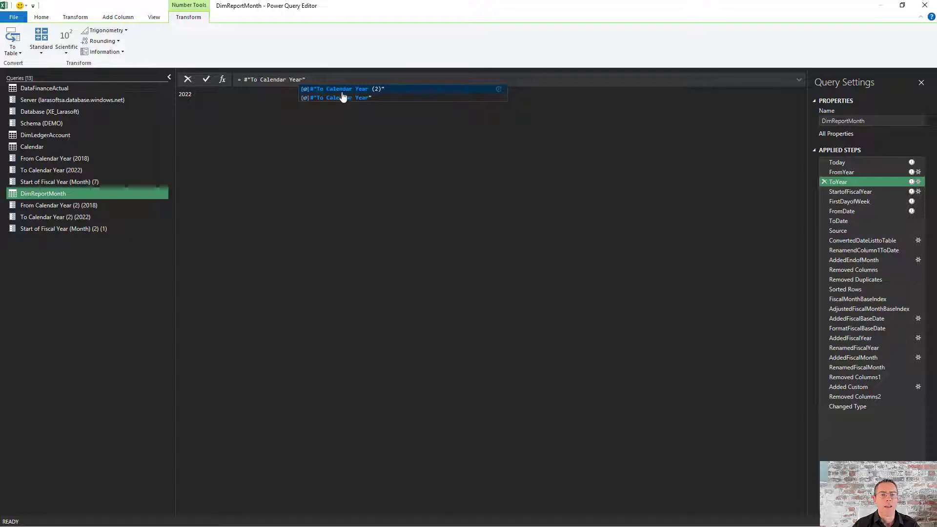
key("Escape")
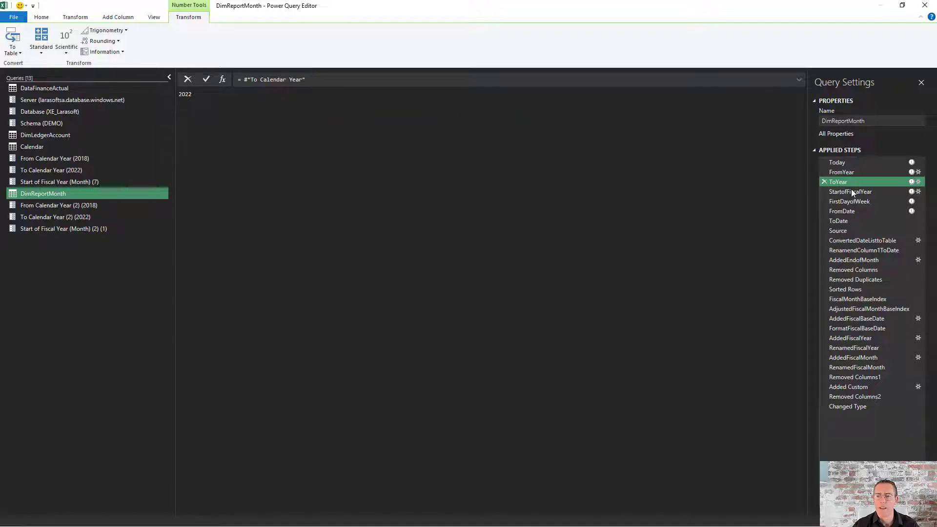
Change the StartofFiscalYear step's formula to reference the original "Start of Fiscal Year (Month)" parameter without the (2) suffix.
left_click(850, 191)
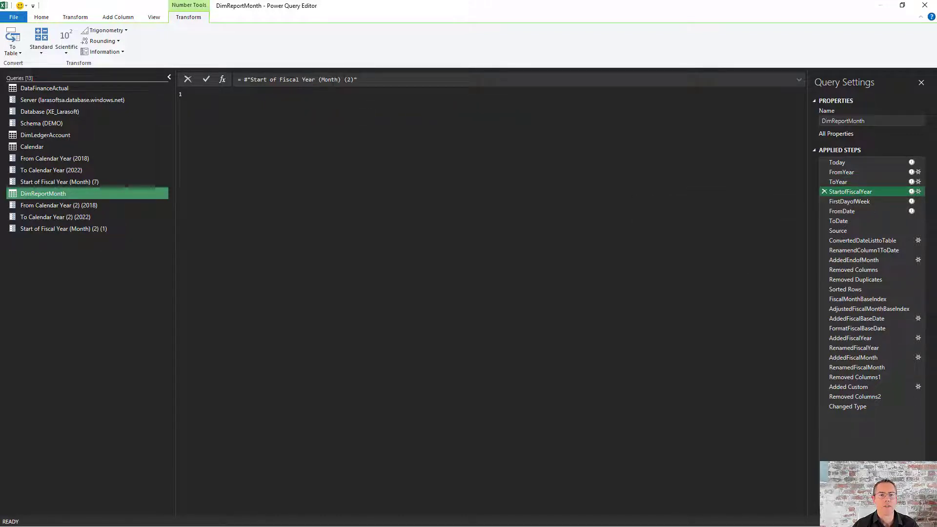
double_click(348, 79)
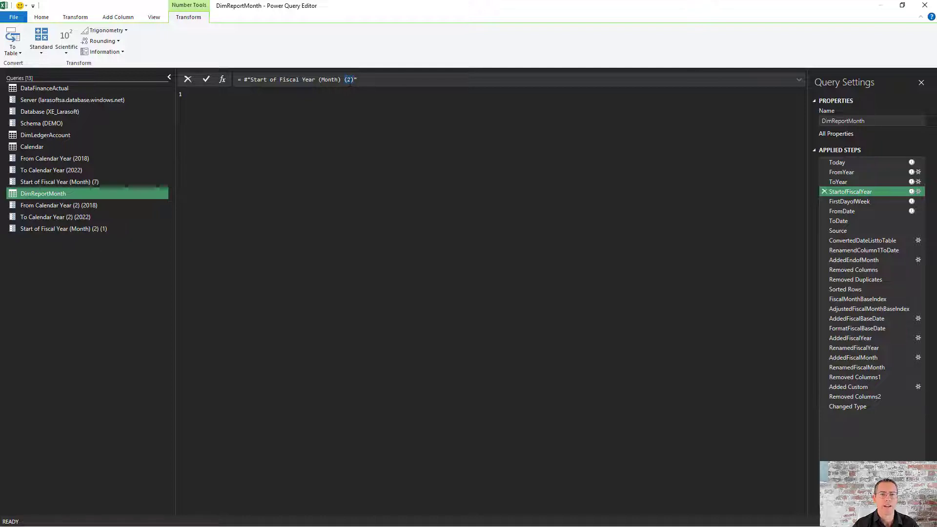
key("BackSpace")
key("BackSpace")
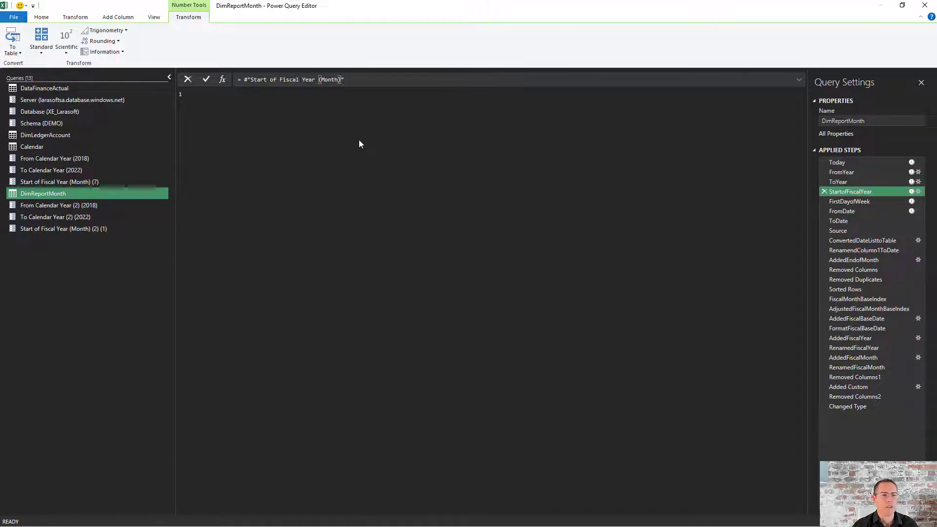
key("Return")
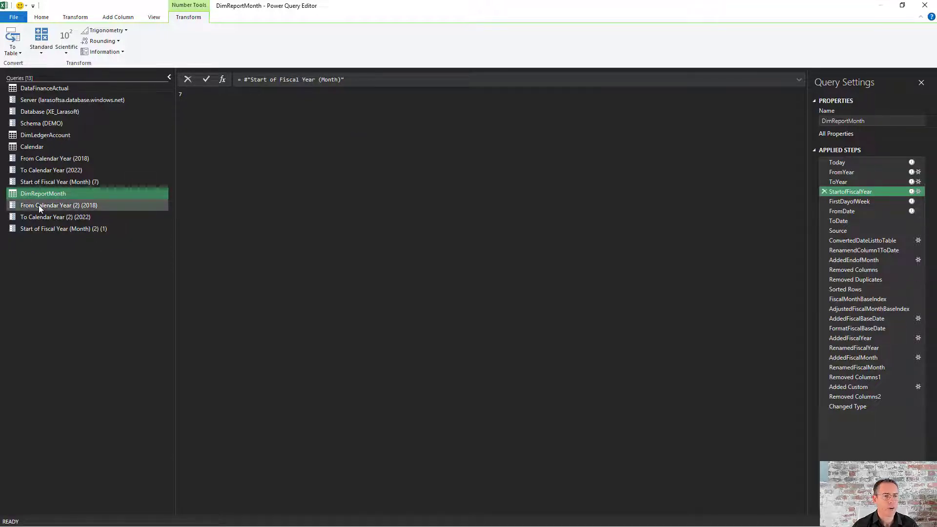
Try to delete the three duplicate parameters with the (2) suffix together.
left_click(39, 205)
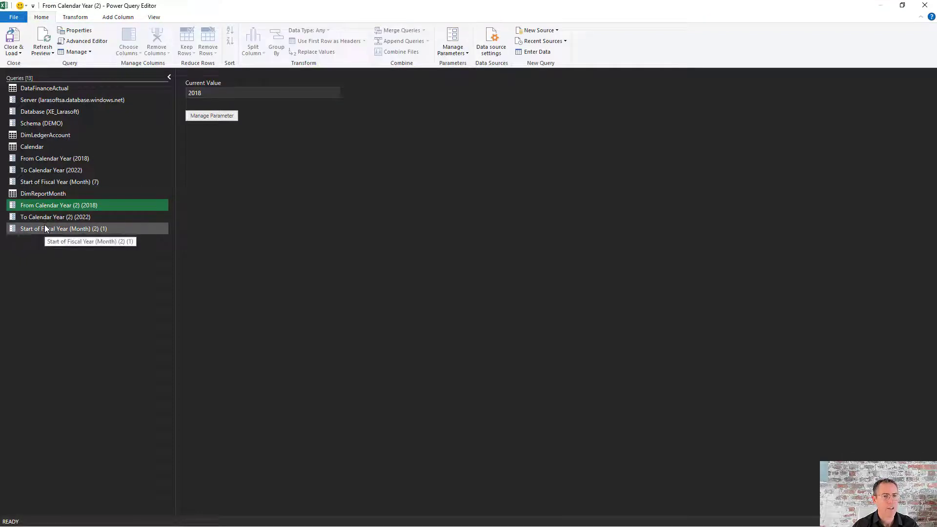
left_click(46, 229, "shift")
right_click(46, 229)
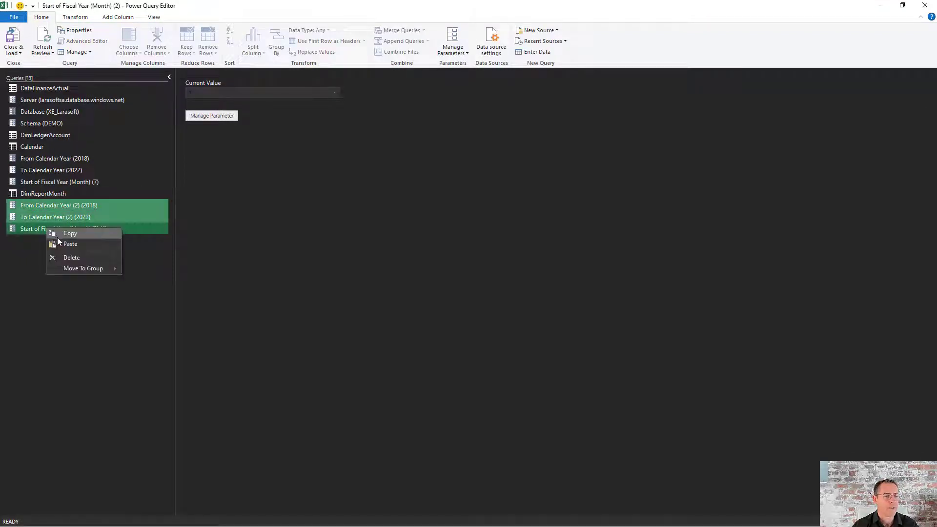
left_click(60, 256)
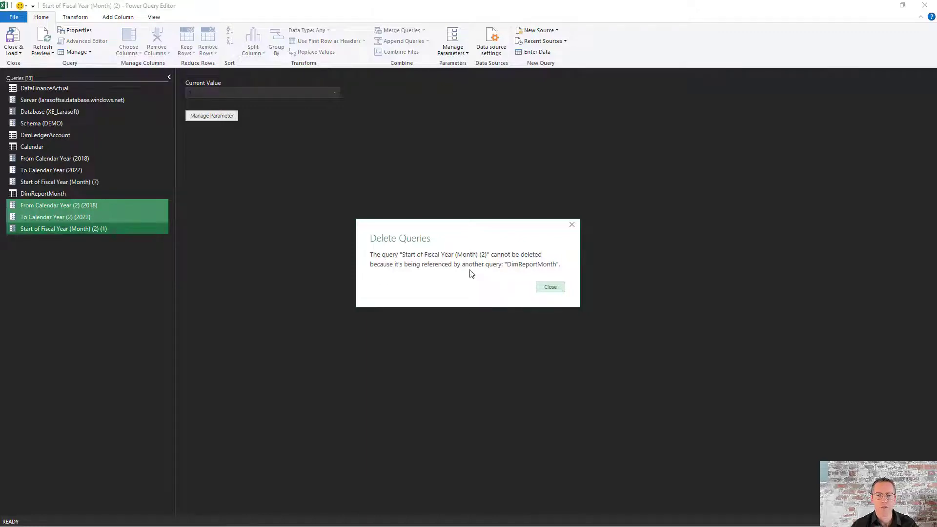
left_click(550, 287)
Delete the duplicate parameters From Calendar Year (2) and To Calendar Year (2) one at a time.
left_click(68, 205)
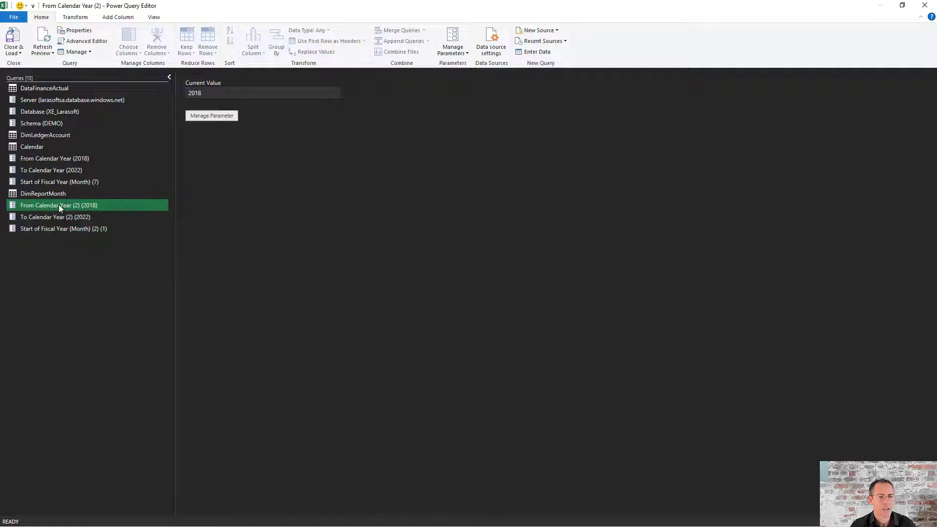
key("Delete")
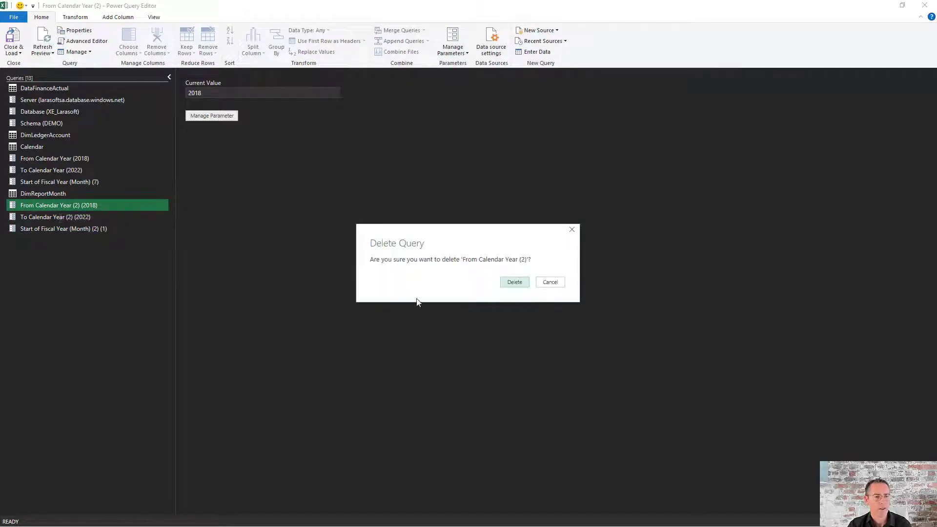
left_click(513, 282)
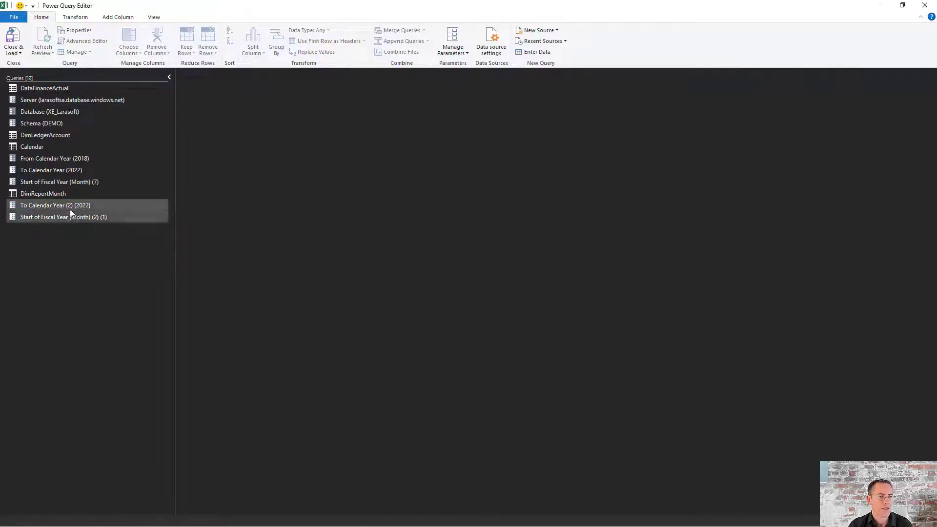
left_click(68, 208)
right_click(68, 208)
left_click(87, 235)
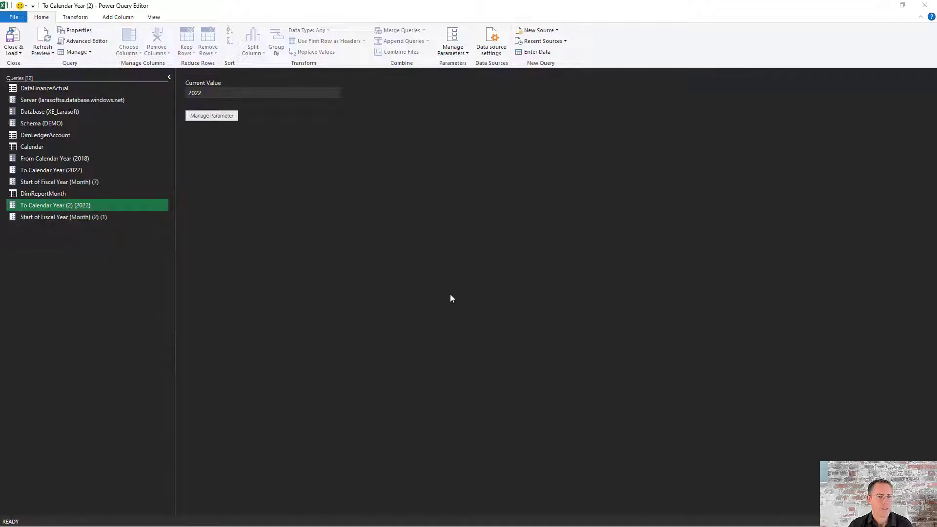
left_click(520, 288)
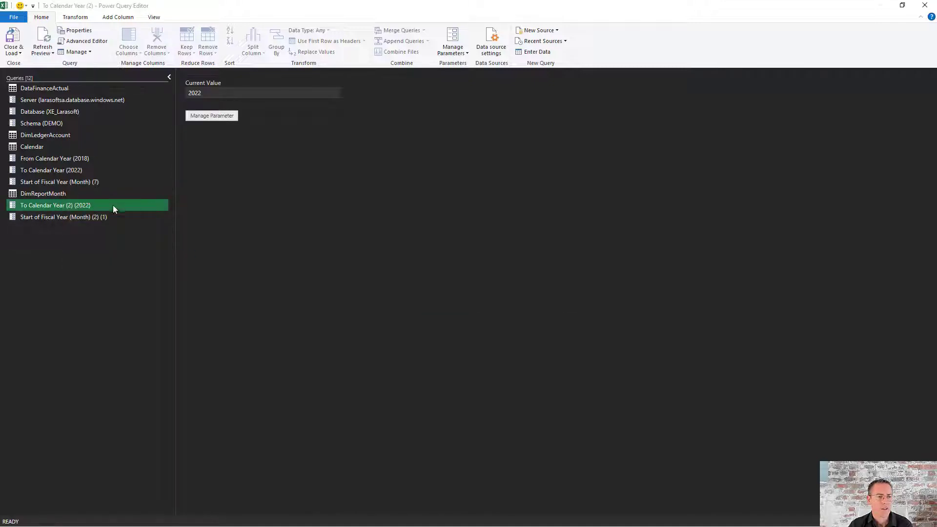
Try to delete the duplicate parameter Start of Fiscal Year (Month) (2).
left_click(77, 205)
right_click(79, 205)
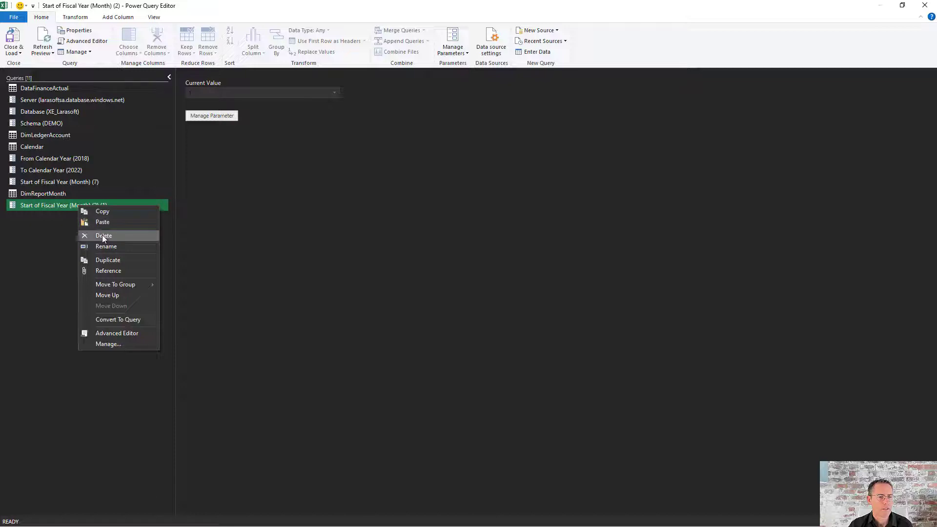
left_click(102, 235)
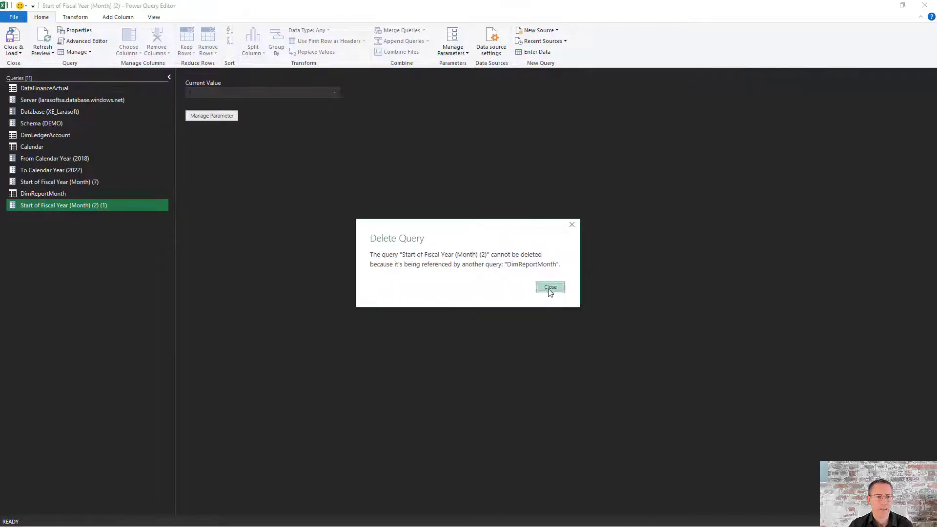
left_click(550, 288)
Select the #"Start of Fiscal Year (Month)" reference in the formula of DimReportMonth's StartofFiscalYear step.
left_click(43, 192)
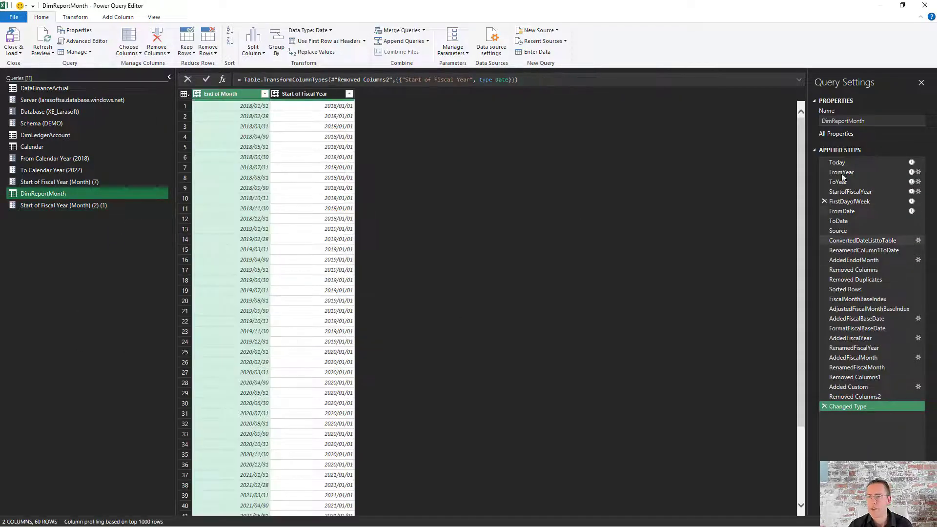
left_click(847, 192)
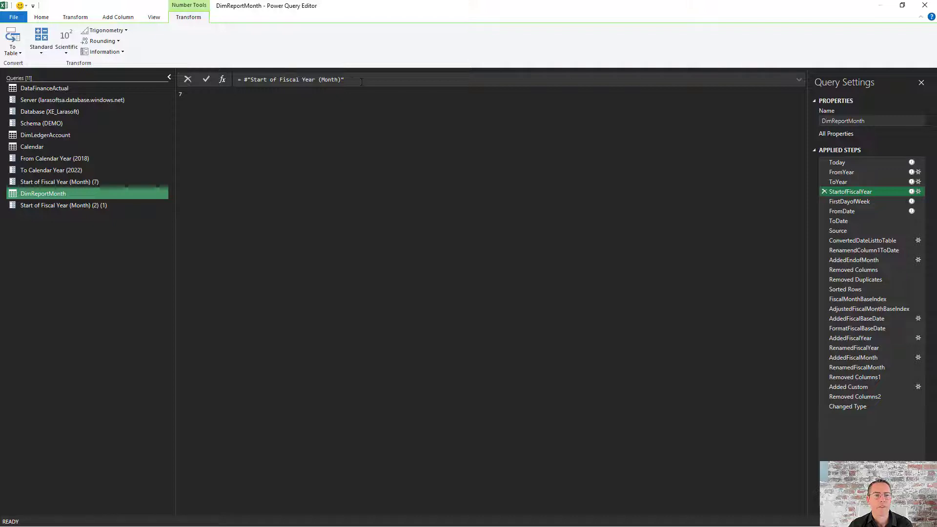
left_click_drag(348, 79, 257, 79)
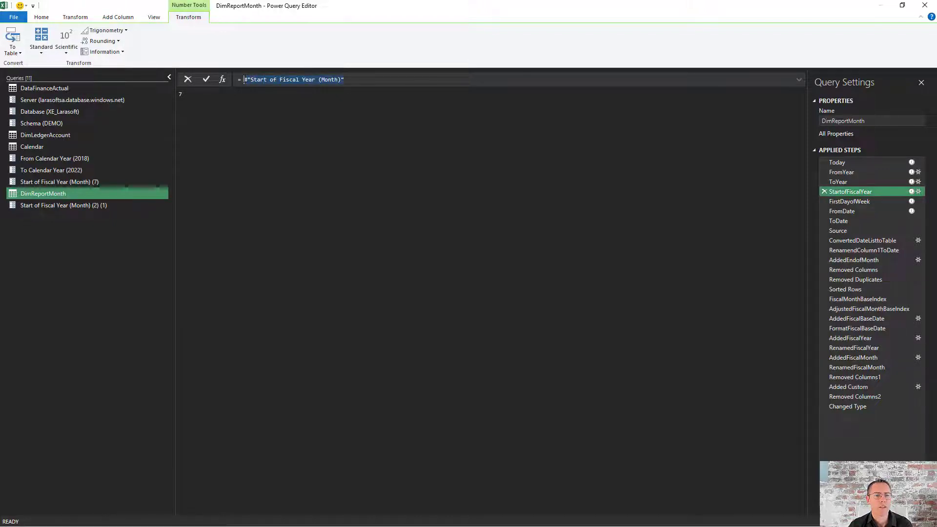
Re-enter the StartofFiscalYear step's formula in DimReportMonth as a reference to the #"Start of Fiscal Year (Month)" parameter.
type("s")
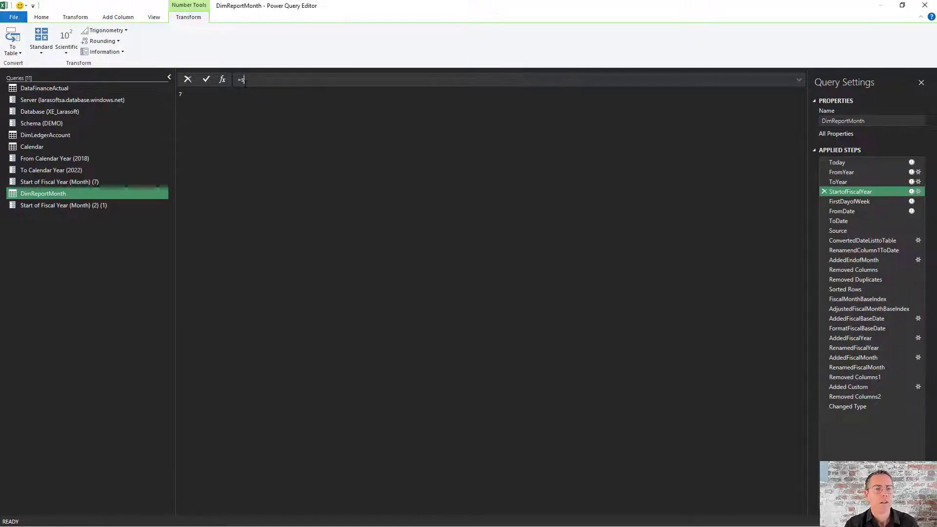
type("tart")
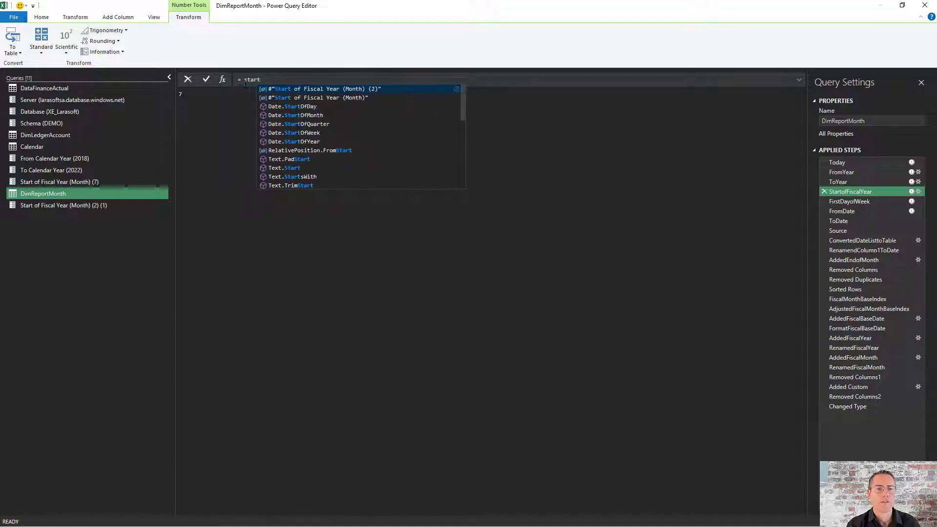
left_click(282, 99)
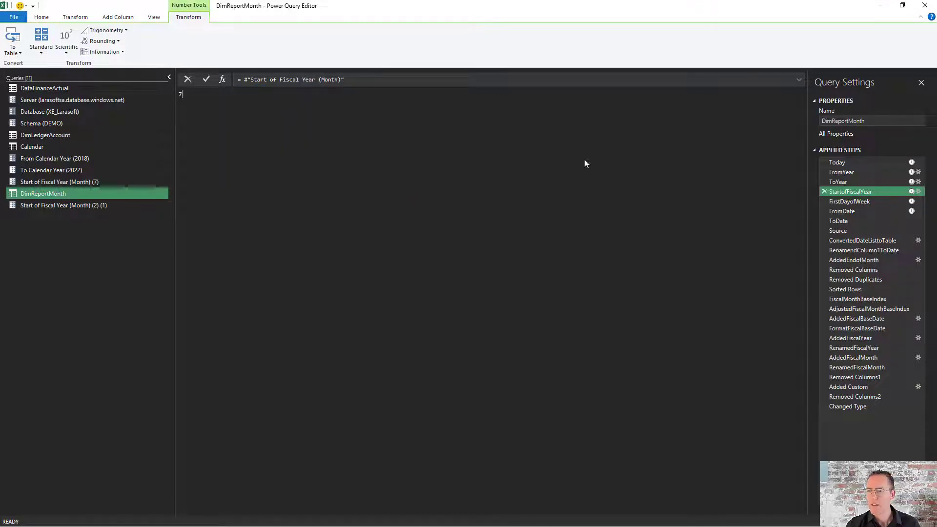
Try to delete the duplicate parameter Start of Fiscal Year (Month) (2).
left_click(78, 205)
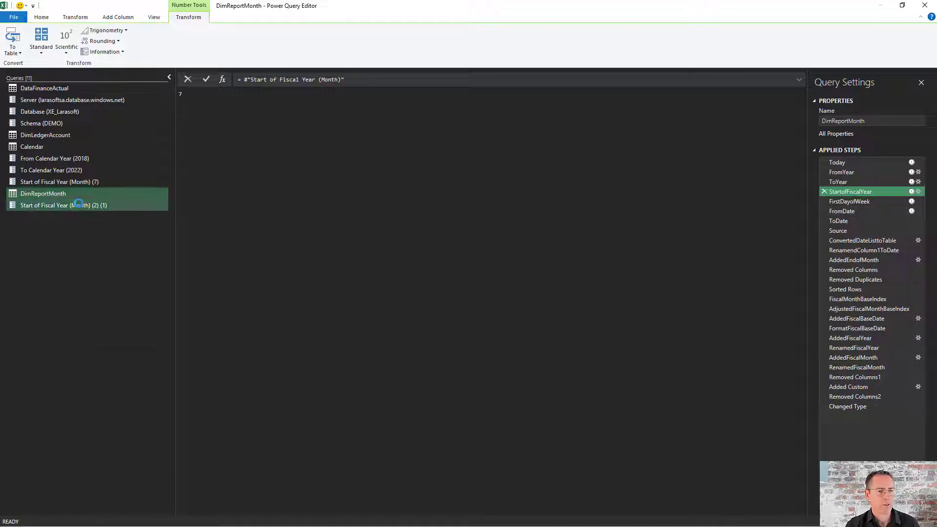
right_click(78, 205)
left_click(95, 234)
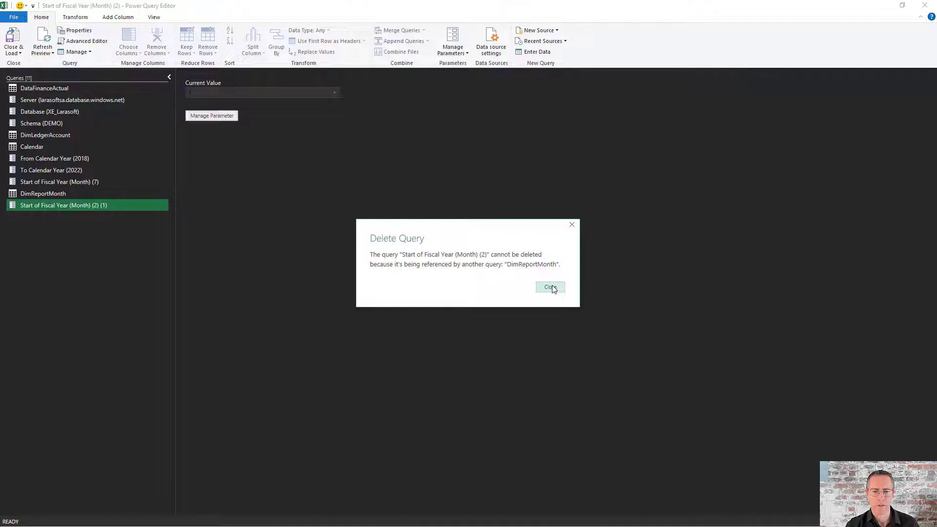
left_click(550, 287)
In DimReportMonth's query code, change FiscalMonthBaseIndex to 13 - #"Start of Fiscal Year (Month)" and save the code.
left_click(48, 195)
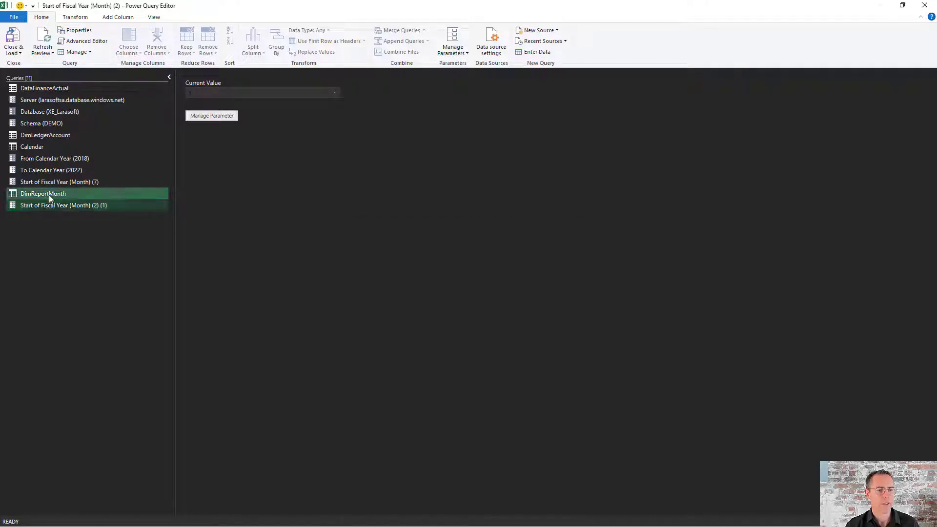
left_click(95, 45)
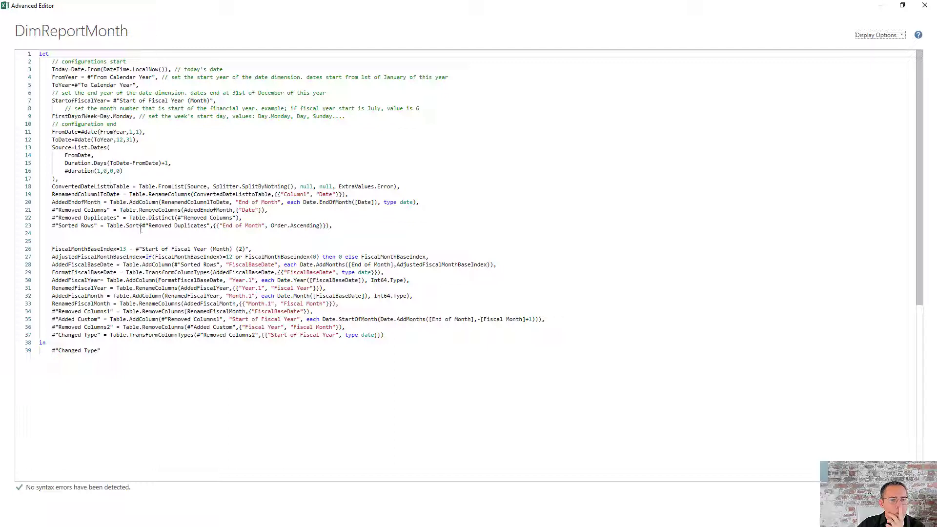
left_click_drag(135, 251, 252, 250)
left_click(233, 250)
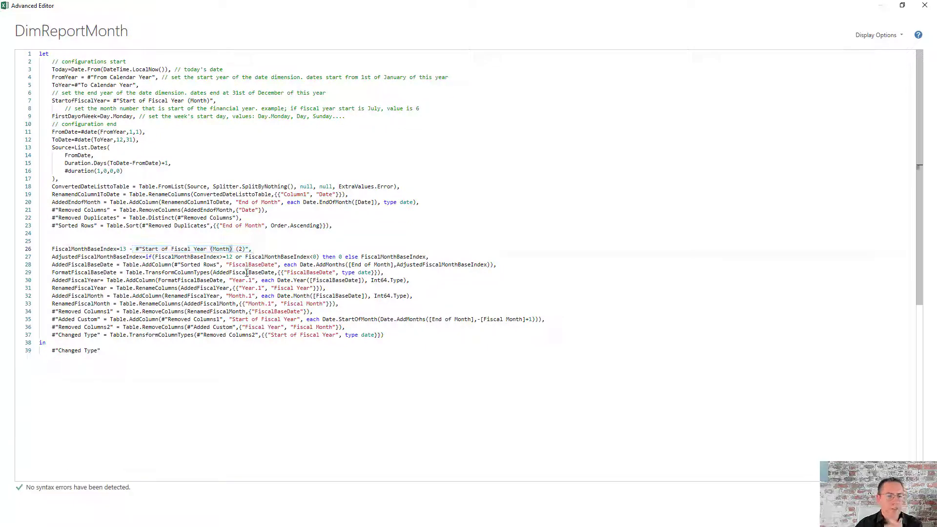
left_click(246, 249, "shift")
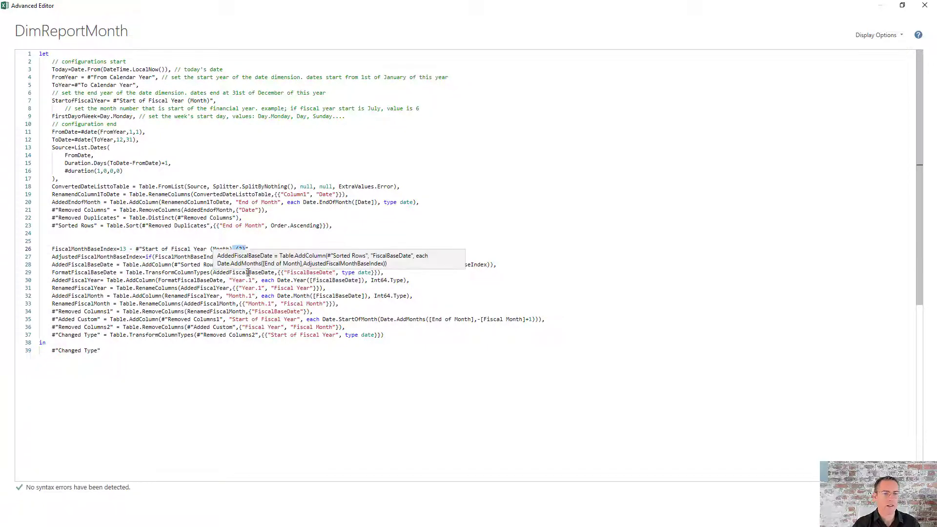
key("Delete")
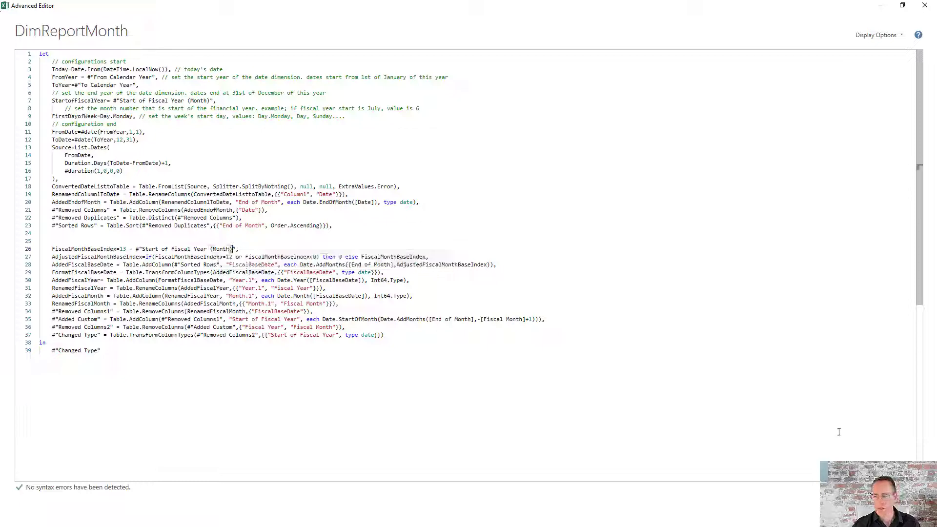
left_click(851, 509)
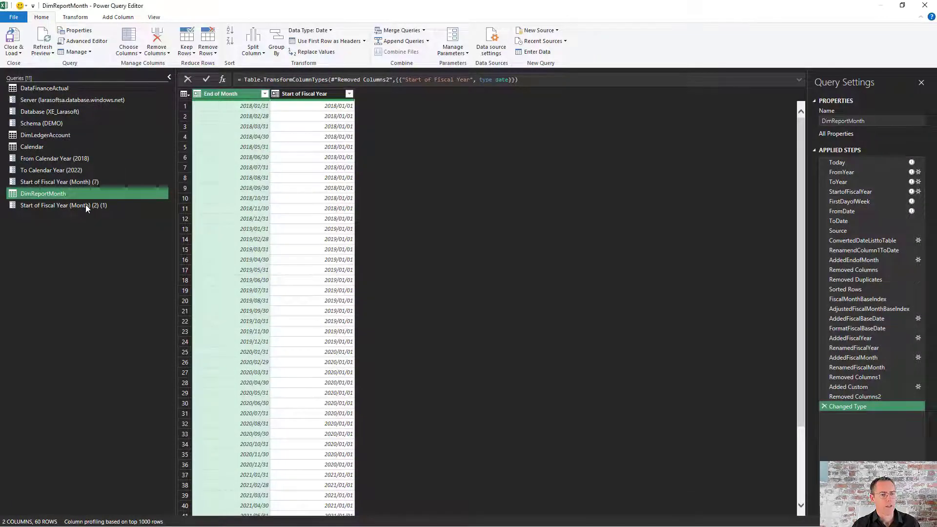
Delete the duplicate parameter Start of Fiscal Year (Month) (2) from the query list.
left_click(86, 206)
right_click(86, 205)
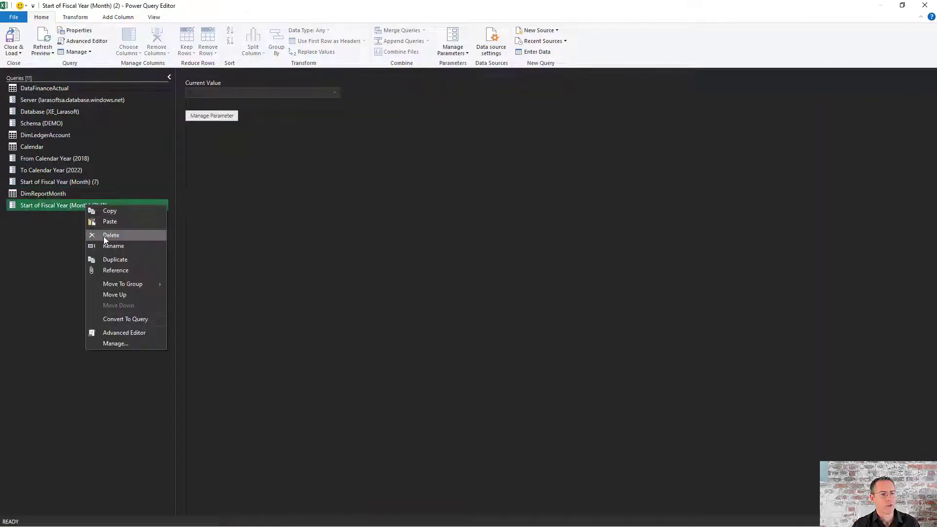
left_click(105, 236)
left_click(514, 281)
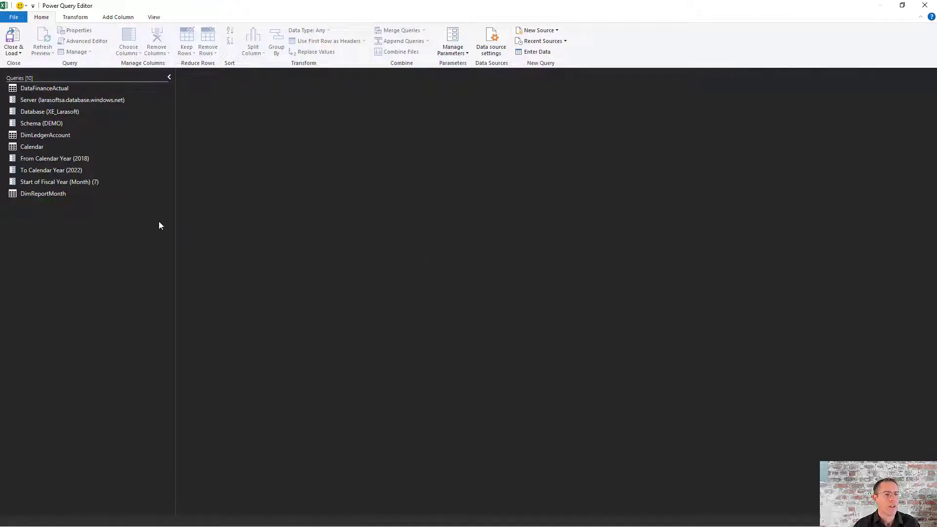
Create a new top-level query group named Model.
right_click(32, 239)
left_click(61, 274)
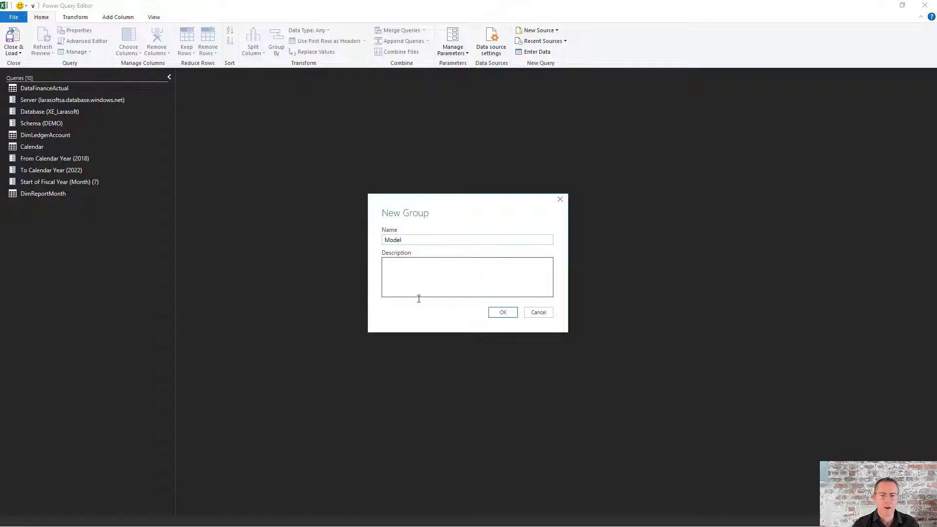
left_click(502, 312)
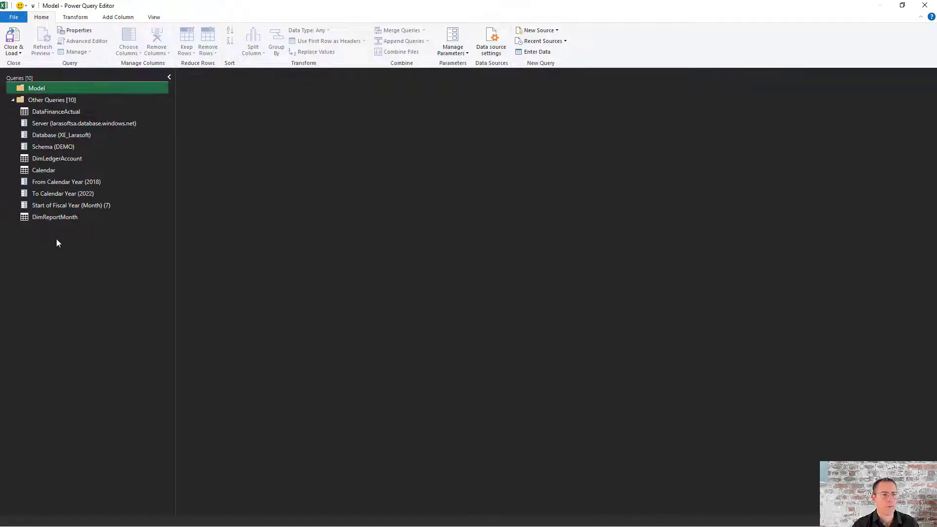
Create a subgroup named Data_Fact inside the Model group.
right_click(34, 86)
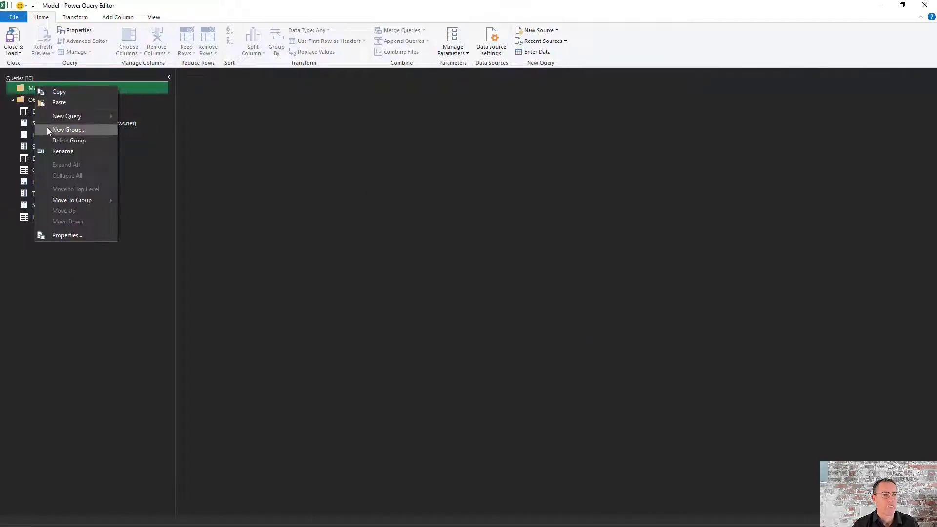
left_click(47, 128)
type("Data")
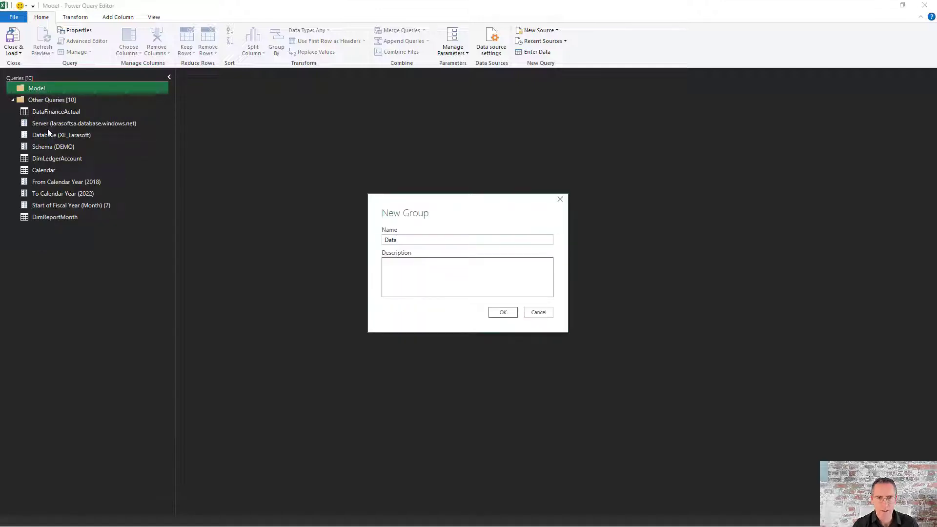
type("_Fact")
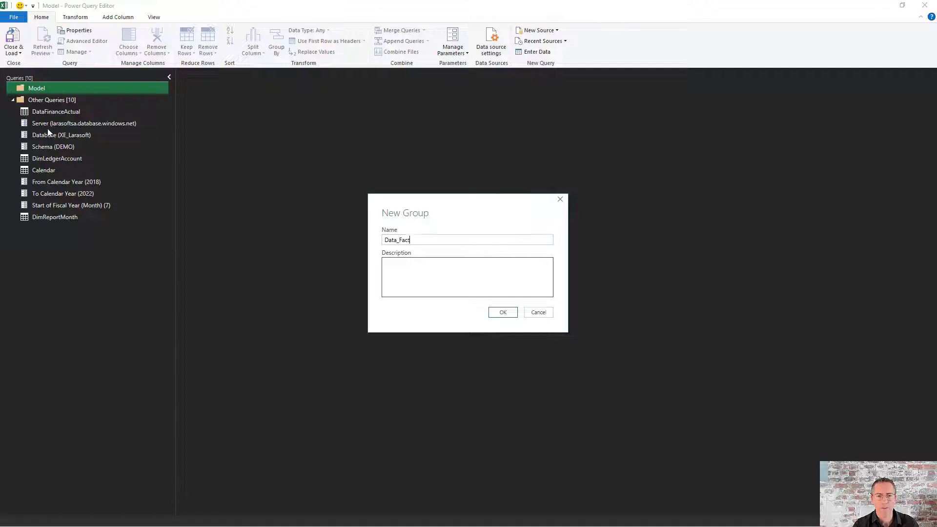
key("Return")
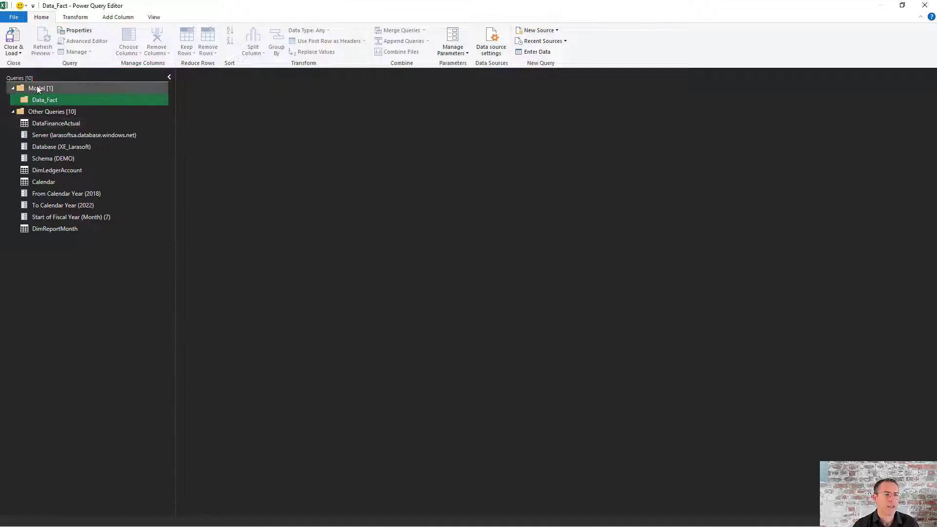
Create a subgroup named DImensions inside the Model group.
right_click(37, 87)
left_click(56, 130)
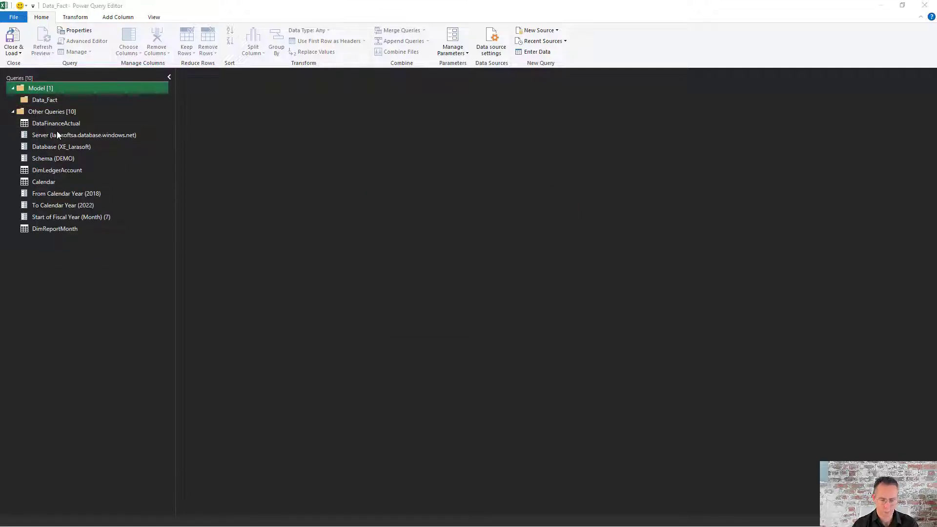
type("Dimesi")
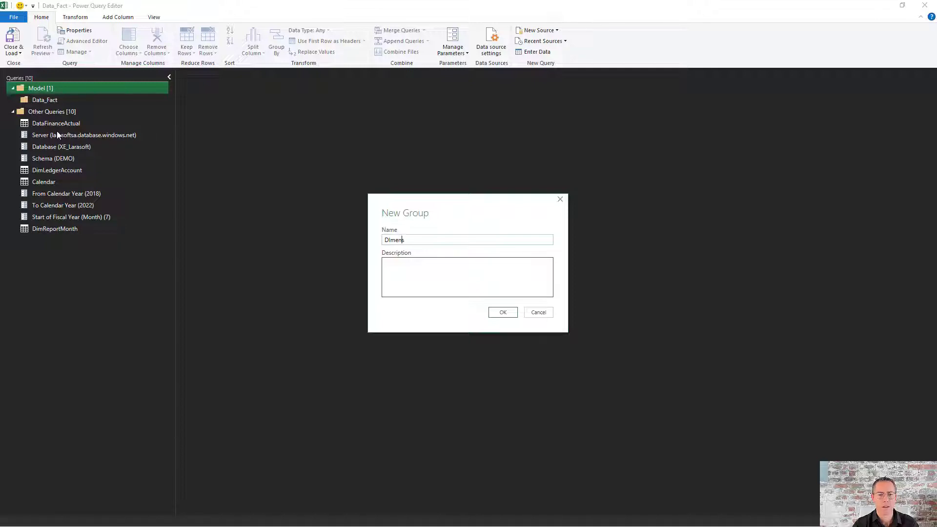
type("ons")
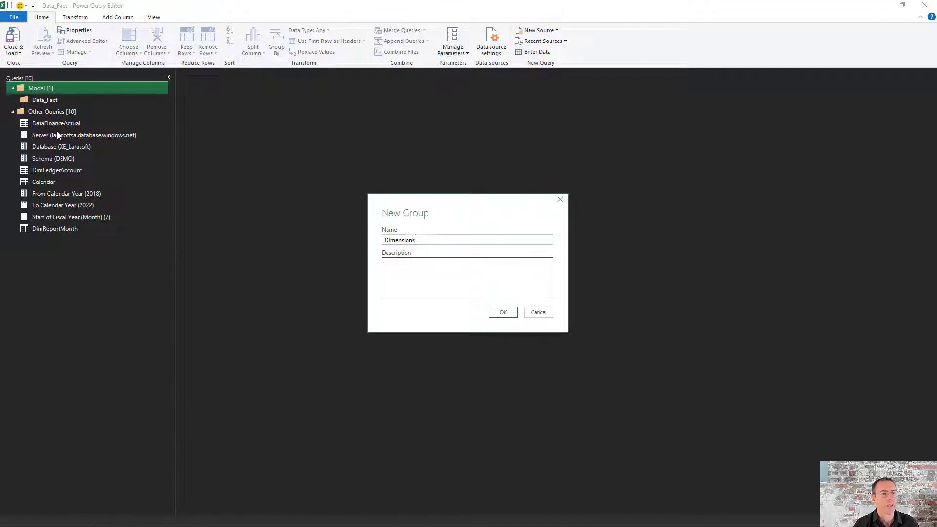
key("Return")
Move DataFinanceActual into the Data_Fact group, and DimLedgerAccount and Calendar into the DImensions group.
left_click(54, 135)
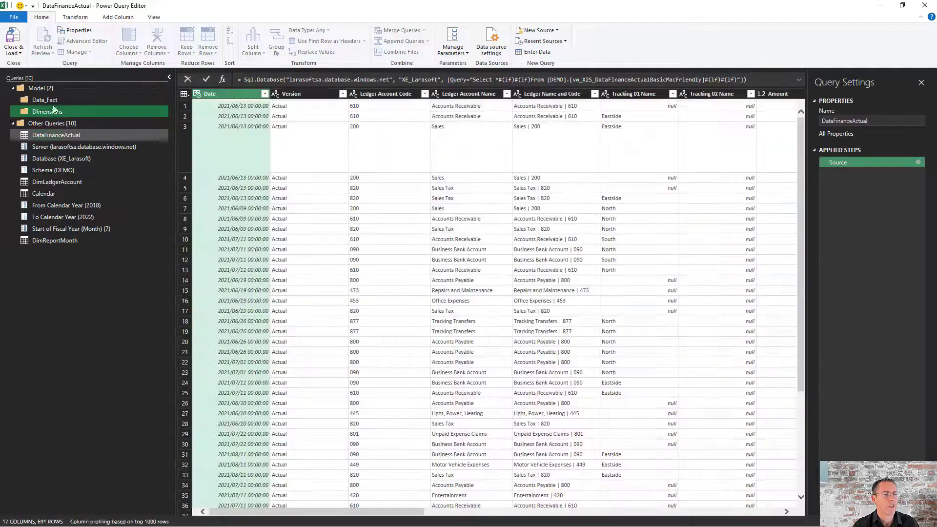
left_click_drag(54, 109, 53, 100)
left_click_drag(49, 181, 49, 122)
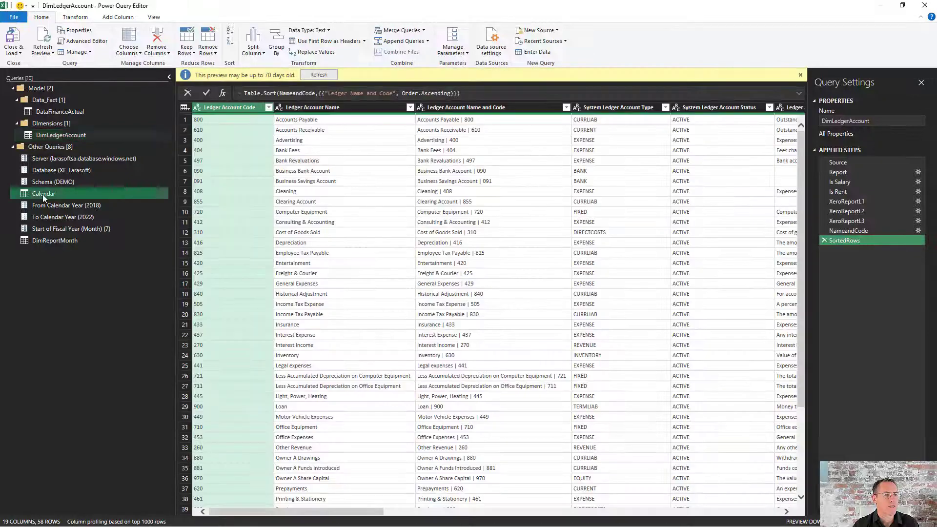
left_click_drag(42, 195, 49, 124)
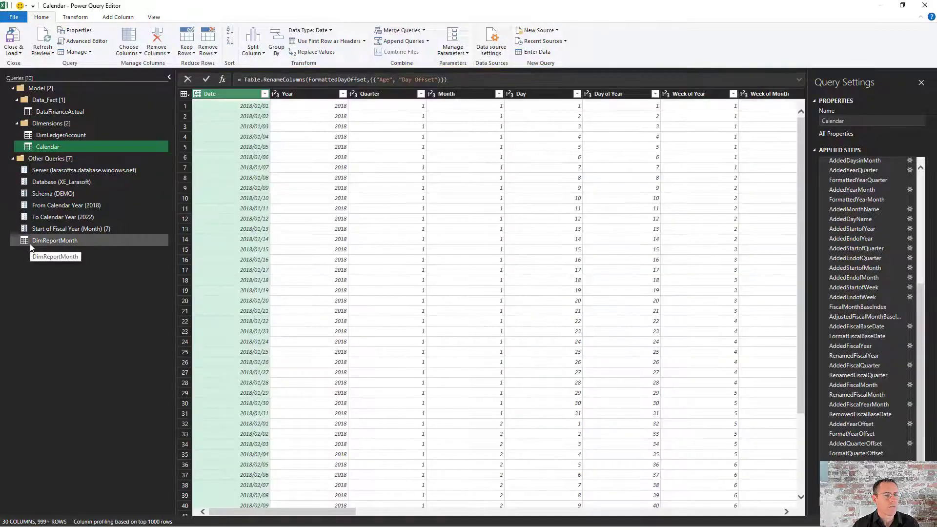
Create a subgroup named Supporting inside the Model group.
right_click(35, 90)
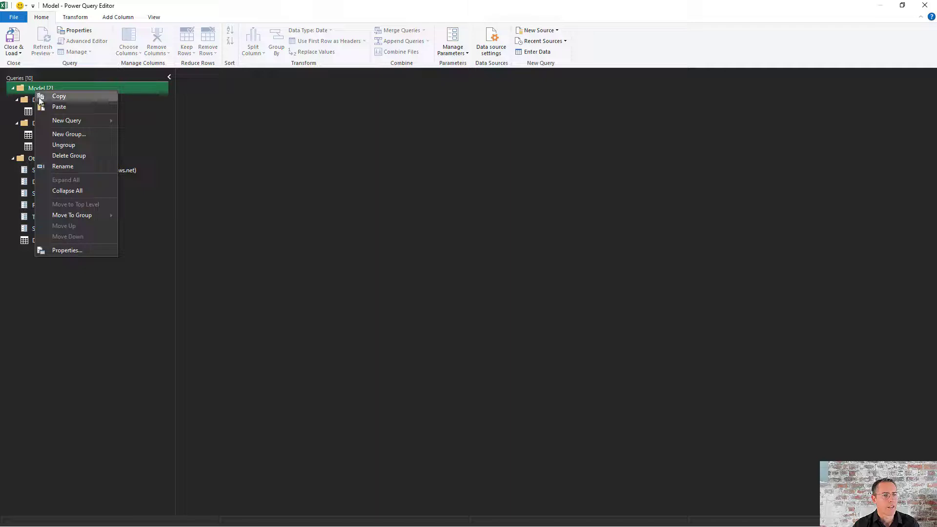
left_click(58, 131)
type("Support")
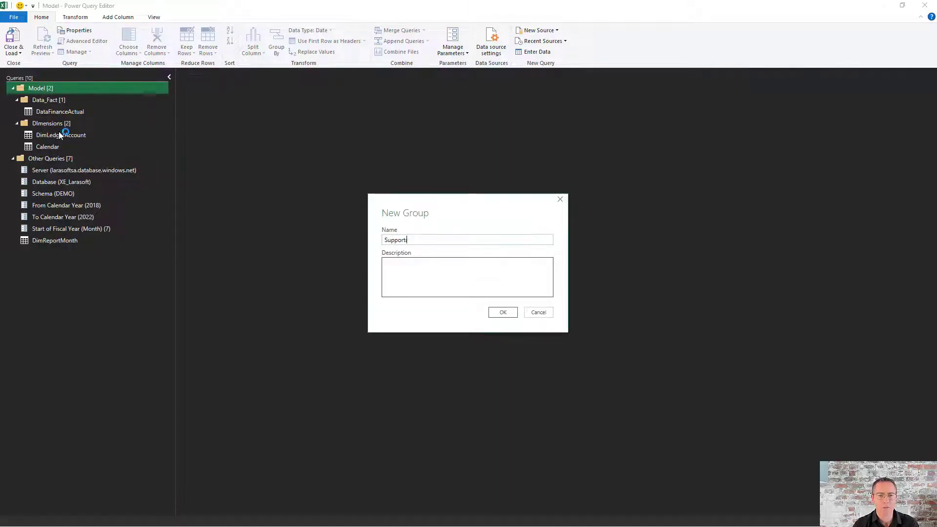
key("Return")
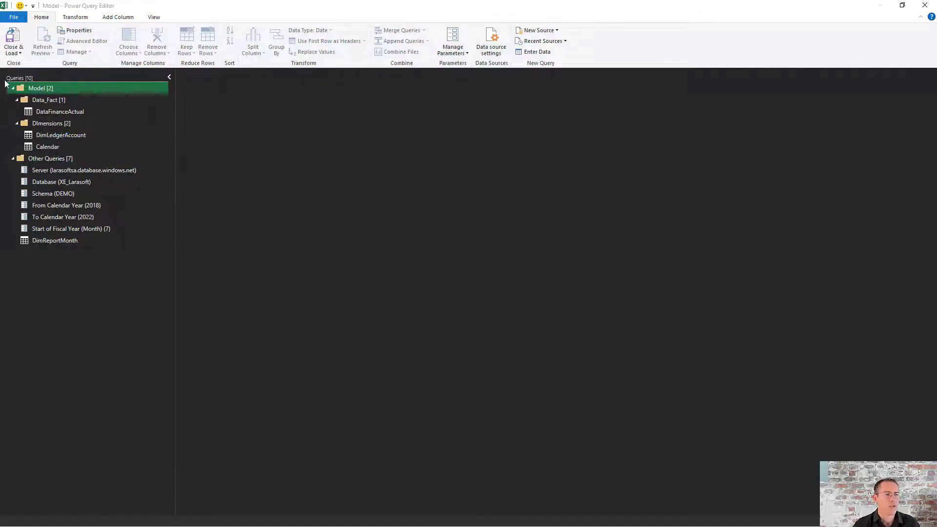
Create a subgroup named Staging inside the Model group.
right_click(33, 87)
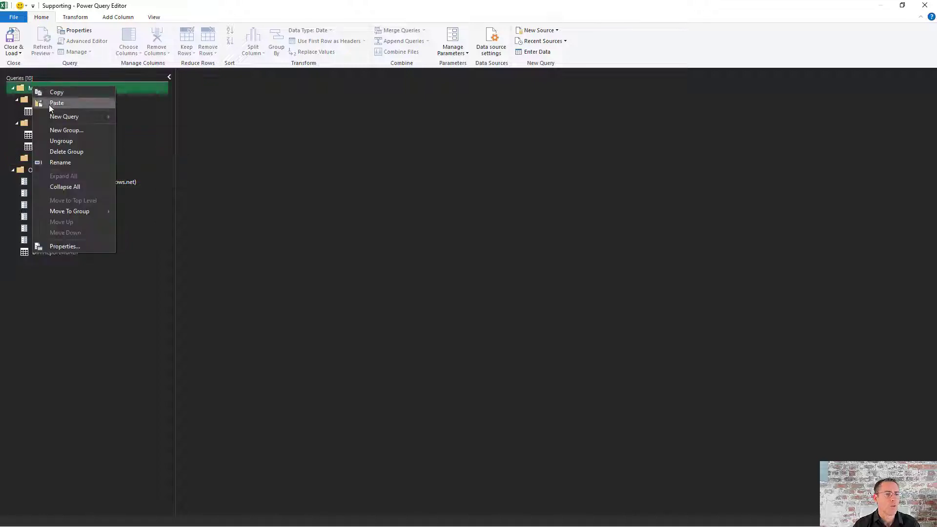
left_click(57, 134)
type("Staging")
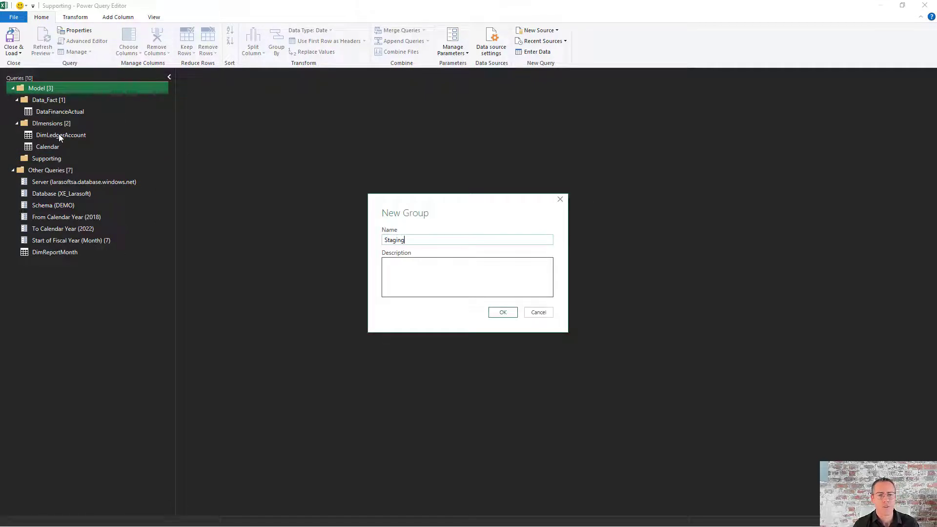
key("Return")
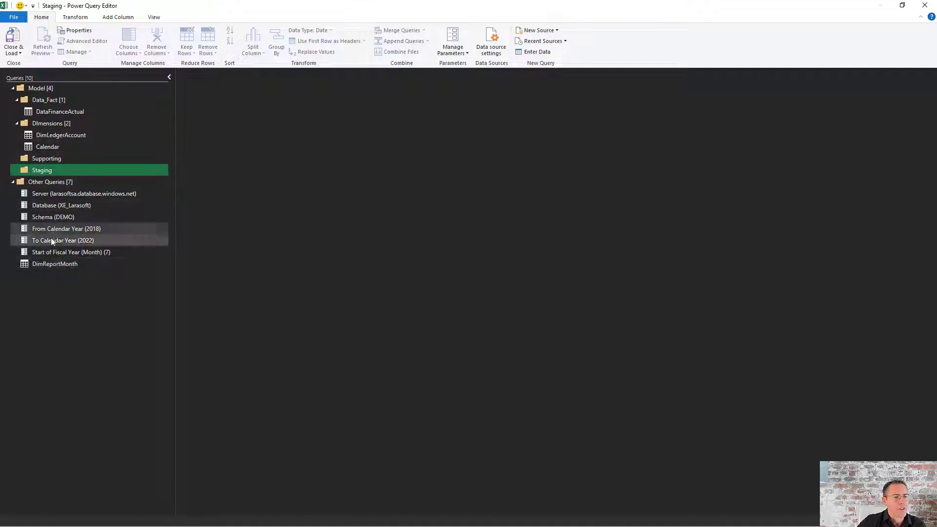
Move all remaining items in Other Queries, from the Server parameter through DimReportMonth, into Supporting, and select the Staging group.
left_click(55, 193)
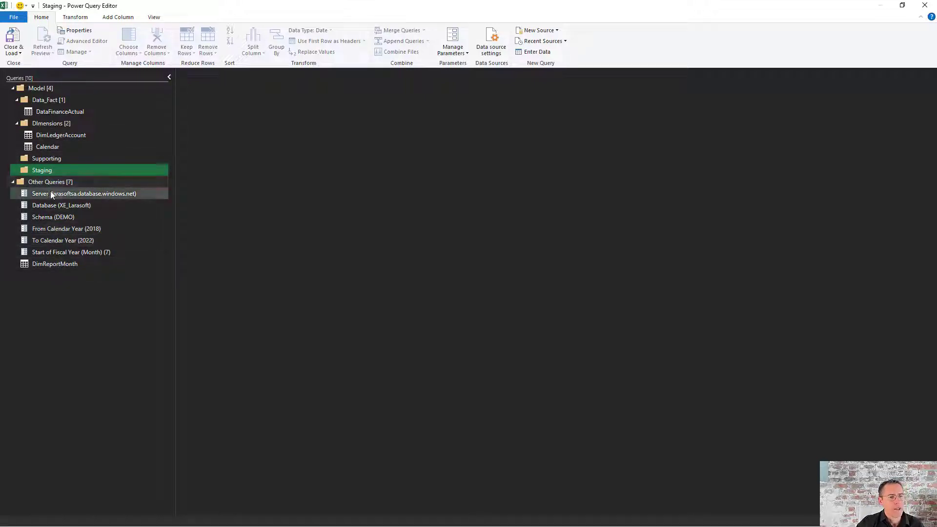
left_click(60, 267, "shift")
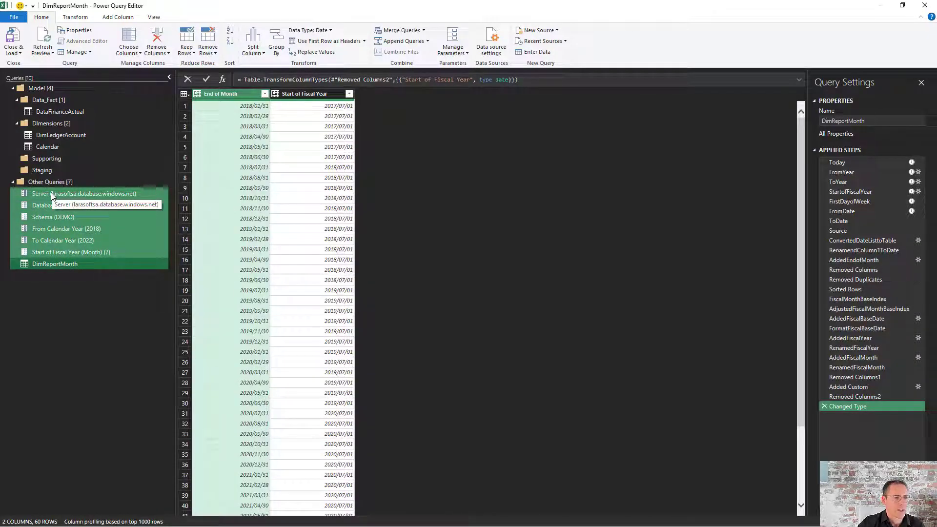
left_click_drag(53, 195, 49, 162)
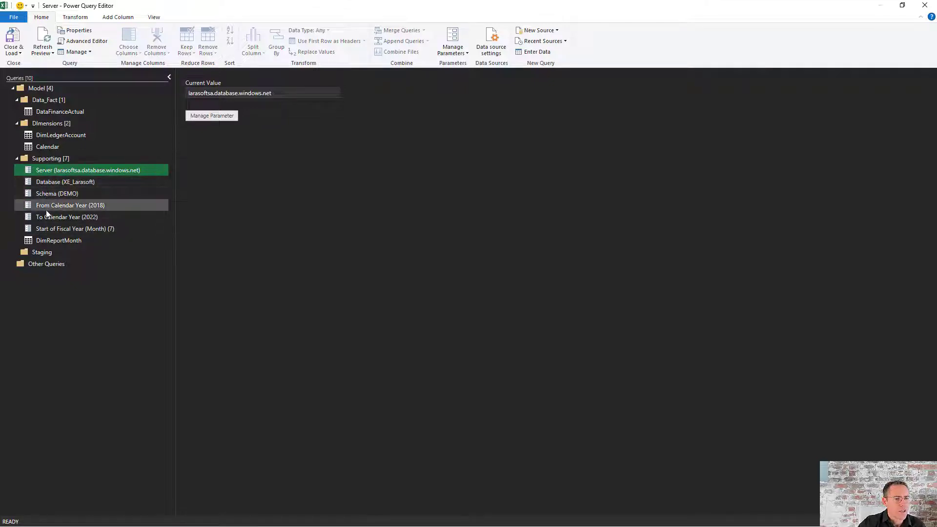
left_click(48, 253)
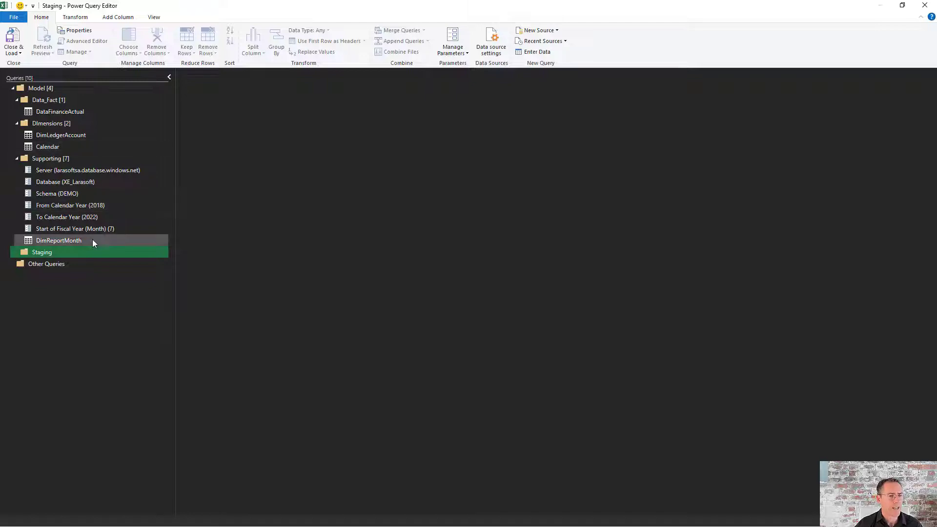
Close the query editor, load the regrouped queries into the workbook, and collapse the Supporting group.
left_click(13, 37)
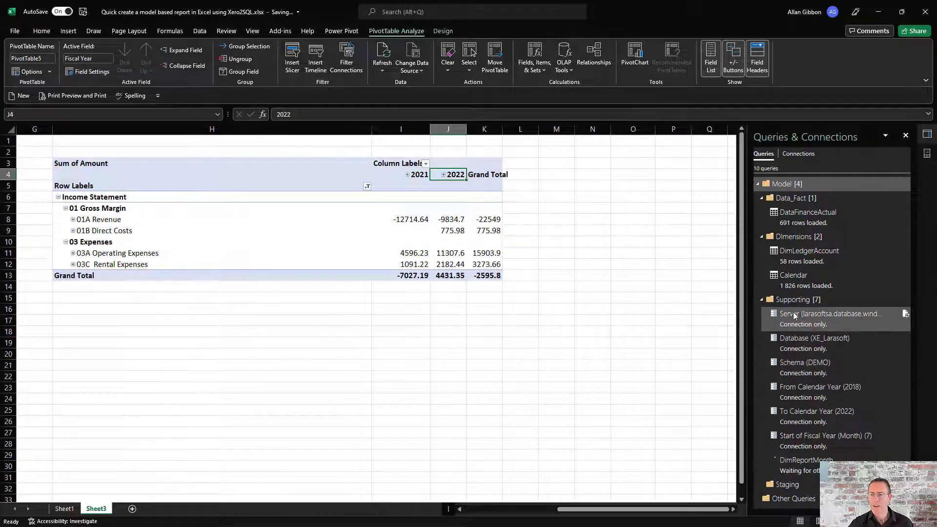
left_click(762, 299)
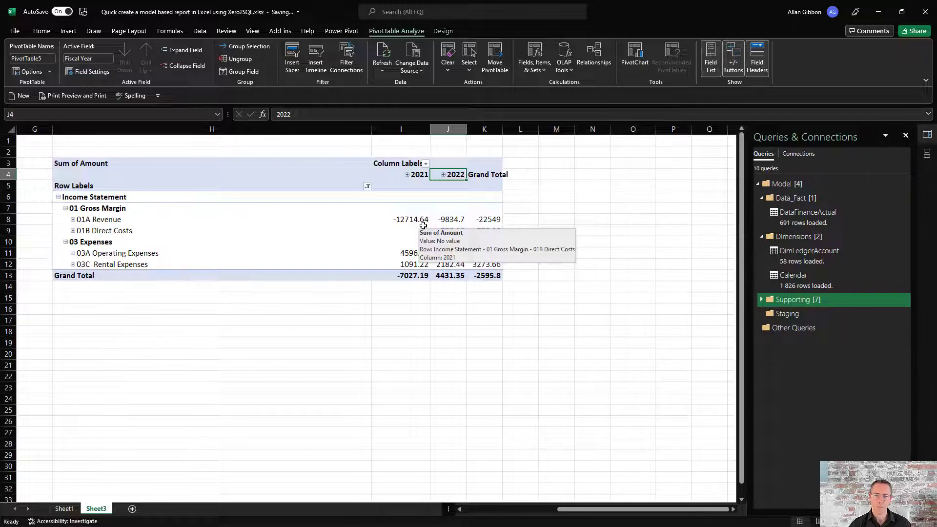
Add a slicer to the PivotTable for the End of Month field of the DimReportMonth table.
left_click(409, 227)
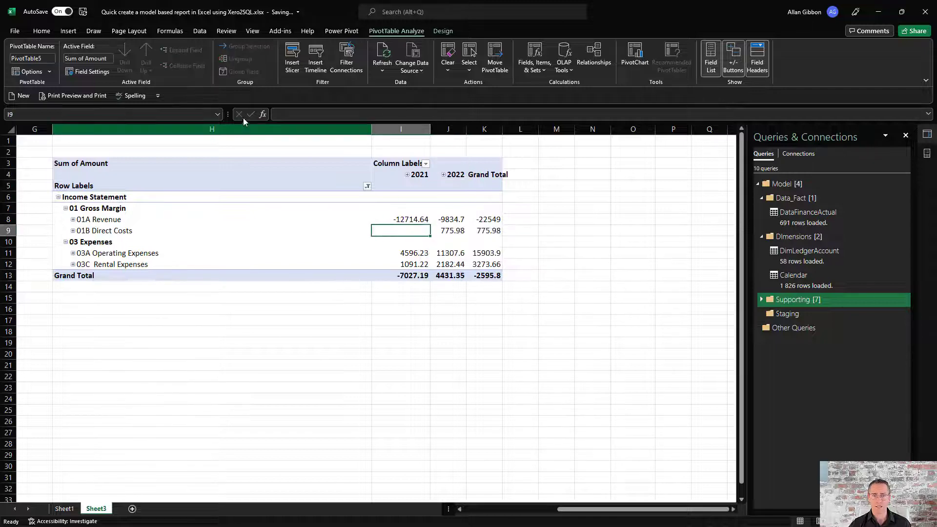
left_click(67, 31)
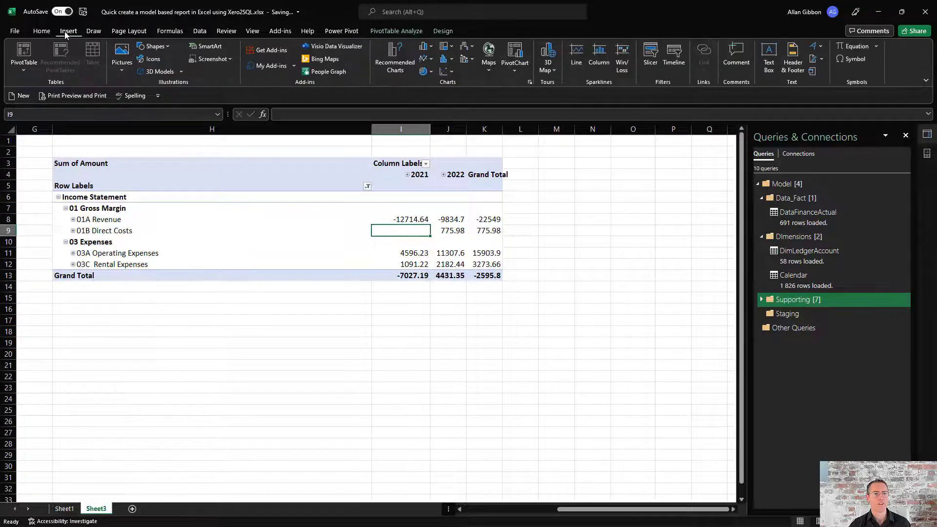
left_click(927, 153)
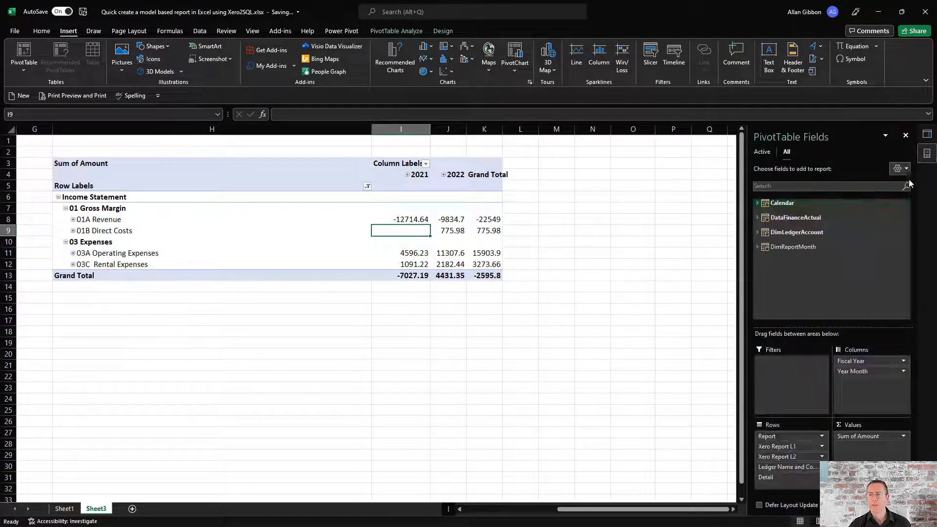
left_click(756, 246)
right_click(782, 268)
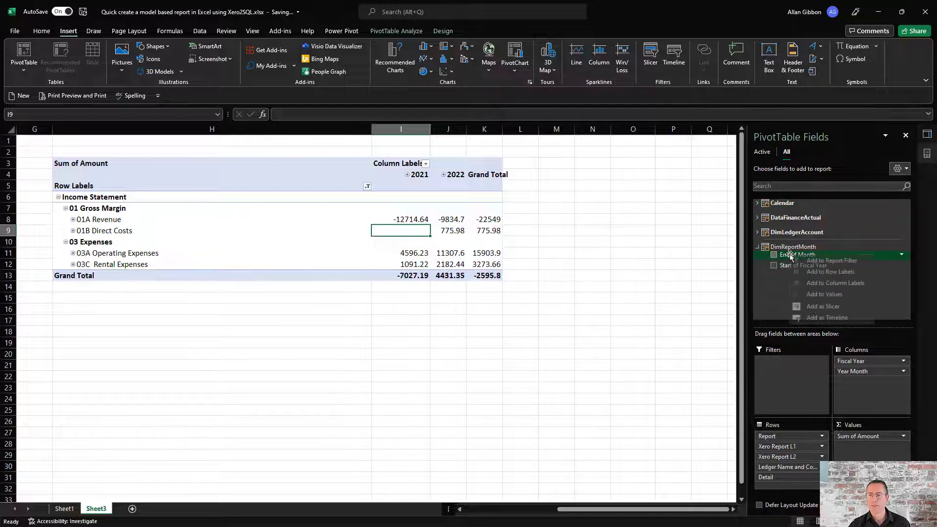
left_click(815, 302)
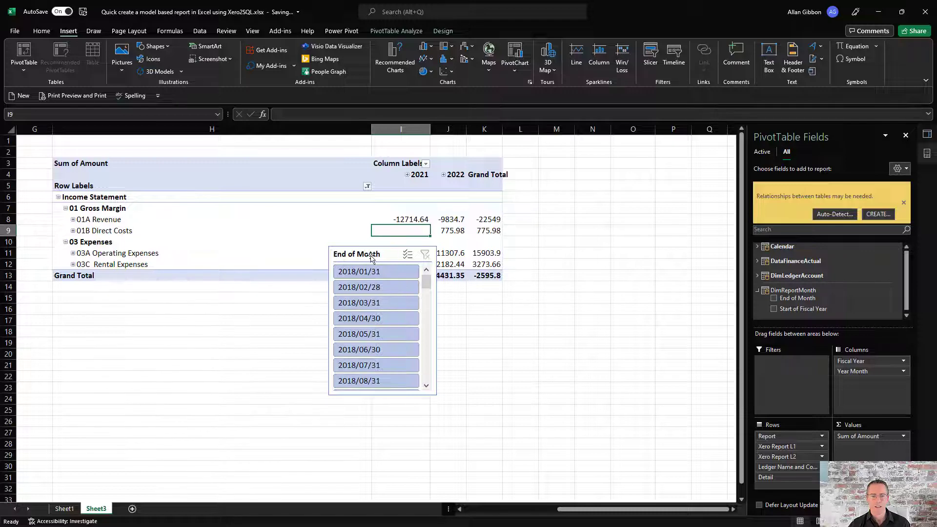
Place the End of Month slicer beside the PivotTable, widen it to about 8.04 cm, and show its buttons in 2 columns.
left_click_drag(370, 252, 591, 154)
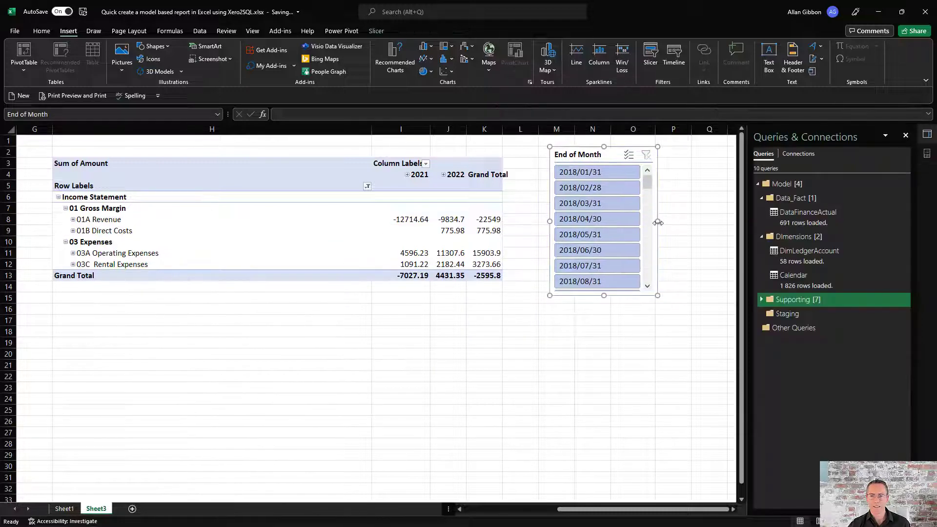
left_click_drag(657, 223, 720, 222)
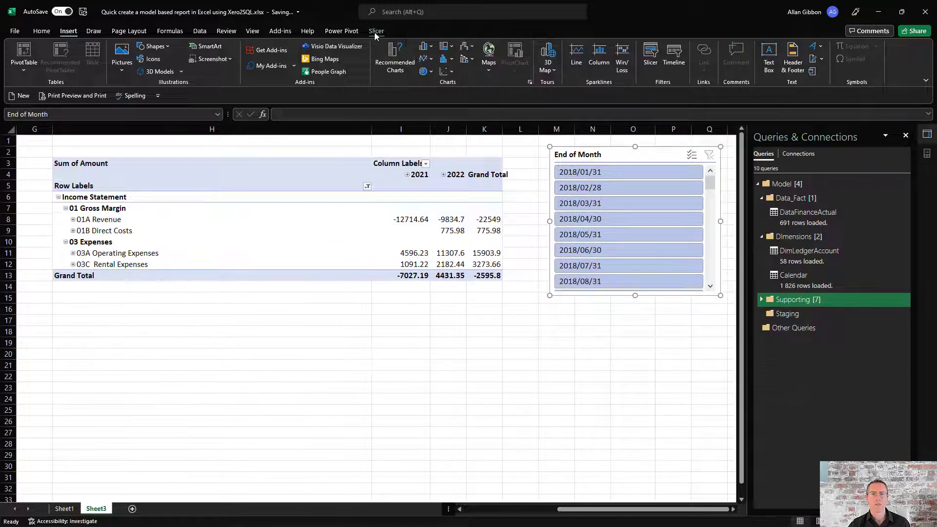
left_click(376, 32)
left_click(545, 44)
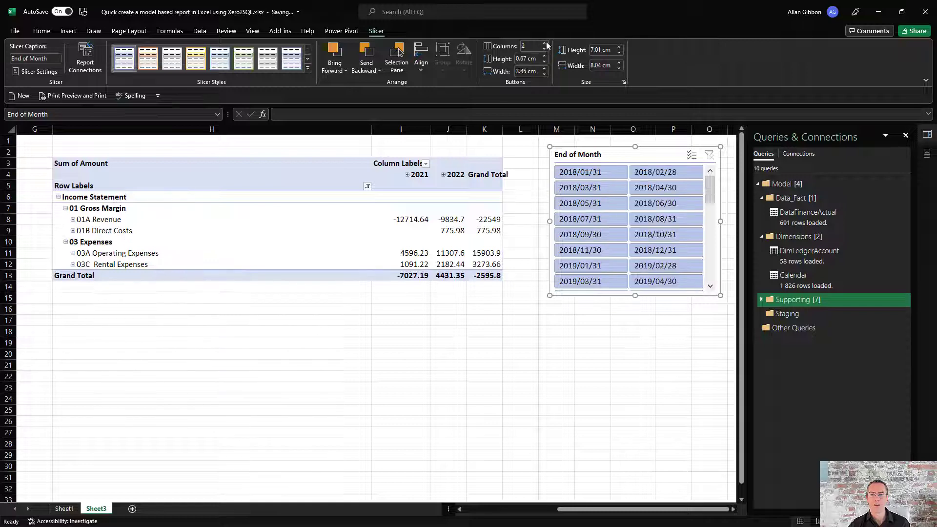
Try the End of Month slicer by selecting 2021/05/31 and finally 2021/06/30.
left_click_drag(710, 191, 711, 256)
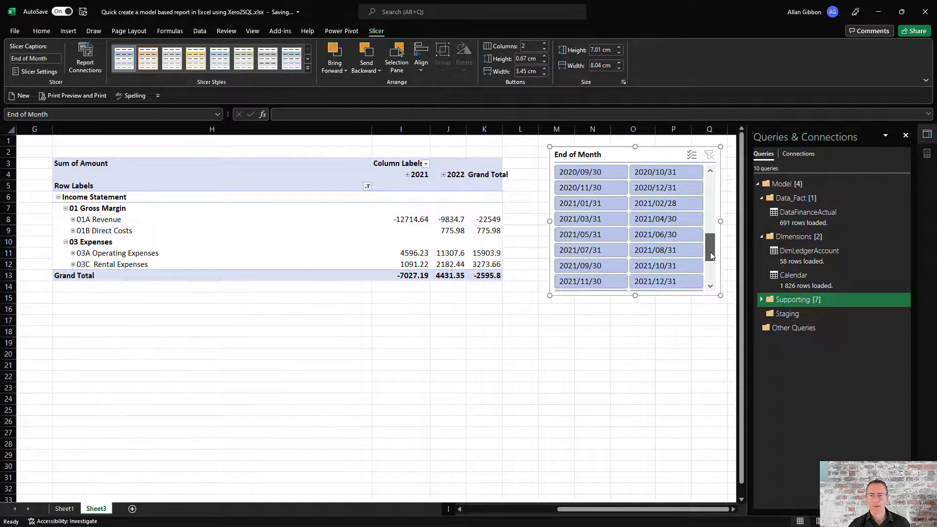
left_click(616, 236)
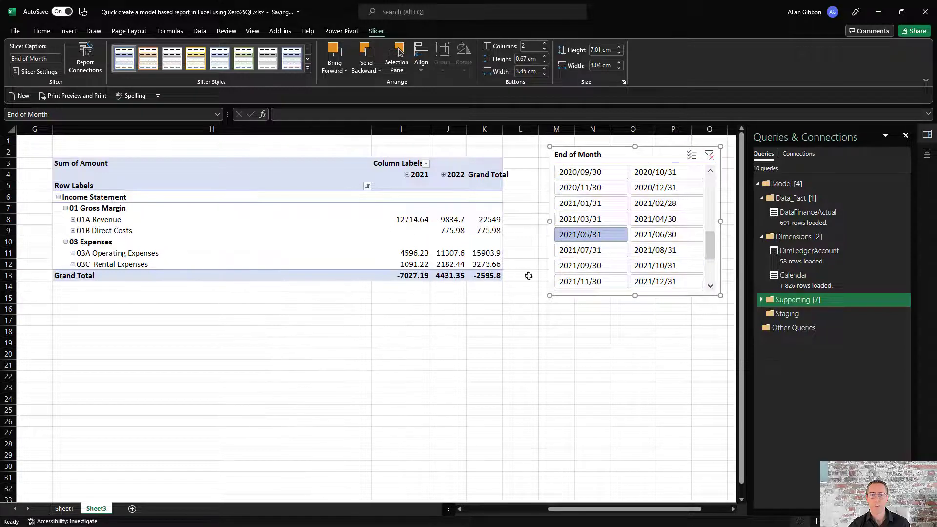
left_click(652, 234)
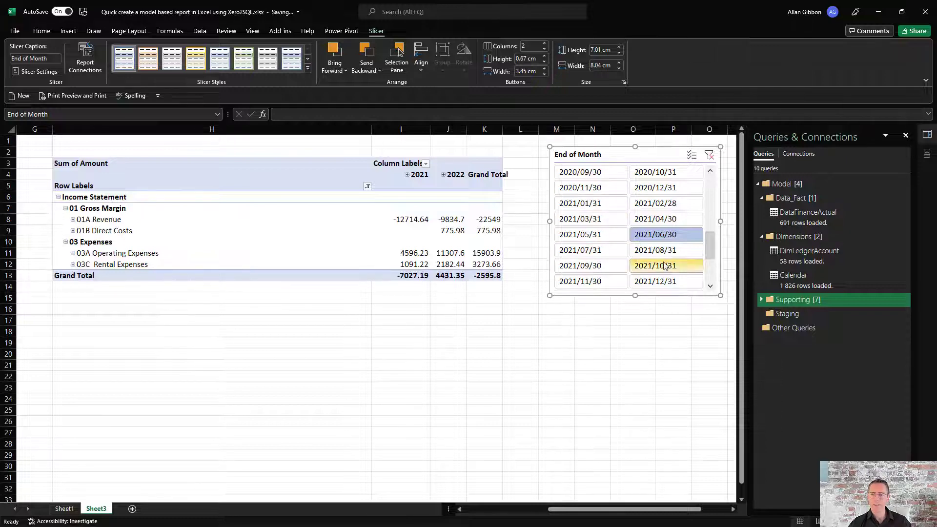
In the Larasoft_Xero2SQL_20210922.xlsx workbook, open the Power Pivot Manage Measures dialog and enlarge it so the formulas are readable.
mouse_move(780, 289)
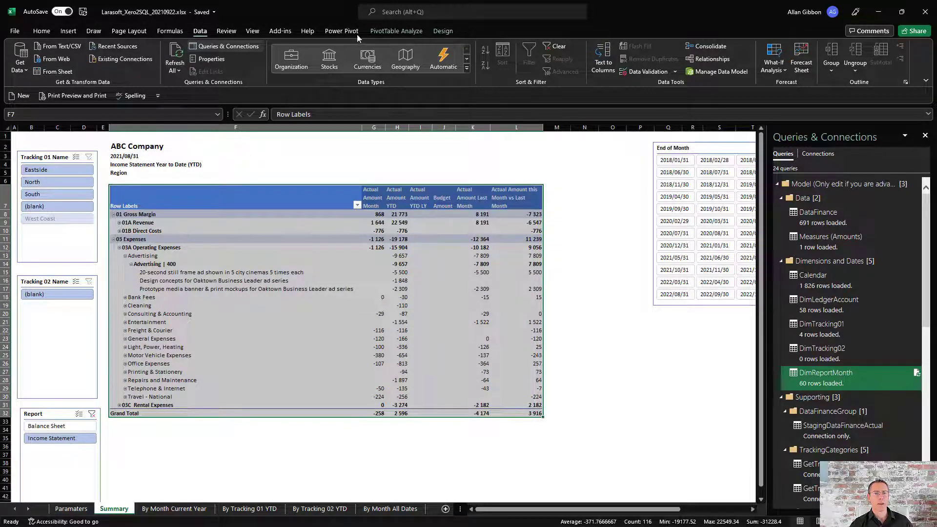
left_click(340, 31)
left_click(60, 69)
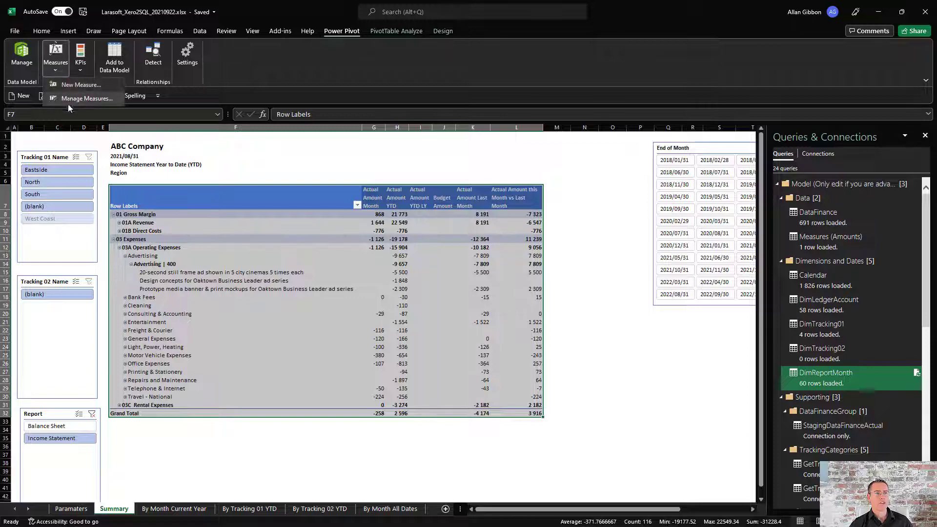
left_click(80, 98)
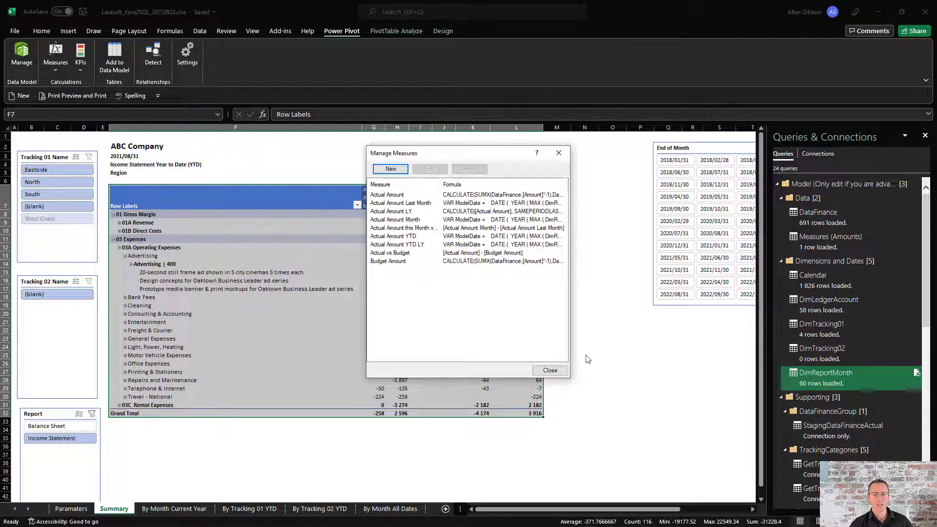
left_click_drag(568, 377, 751, 488)
left_click_drag(490, 152, 315, 110)
left_click_drag(255, 94, 80, 69)
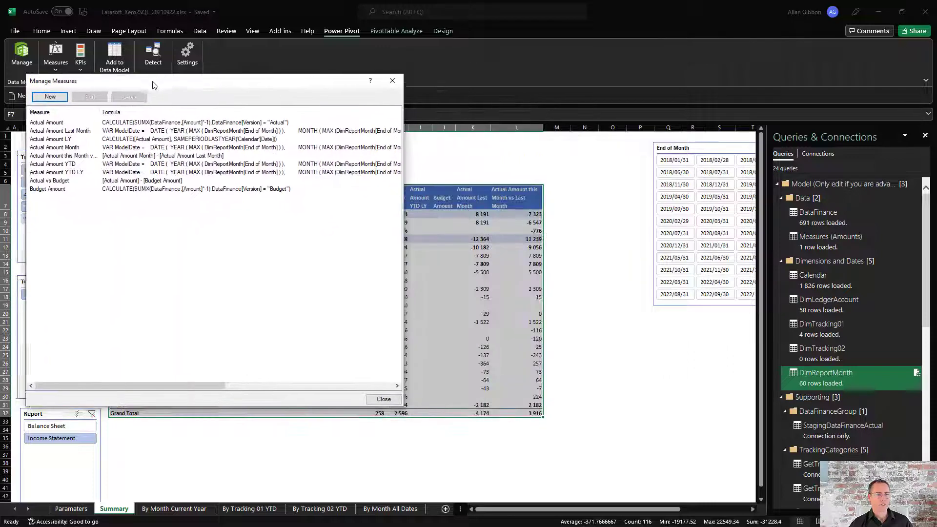
left_click_drag(392, 407, 802, 415)
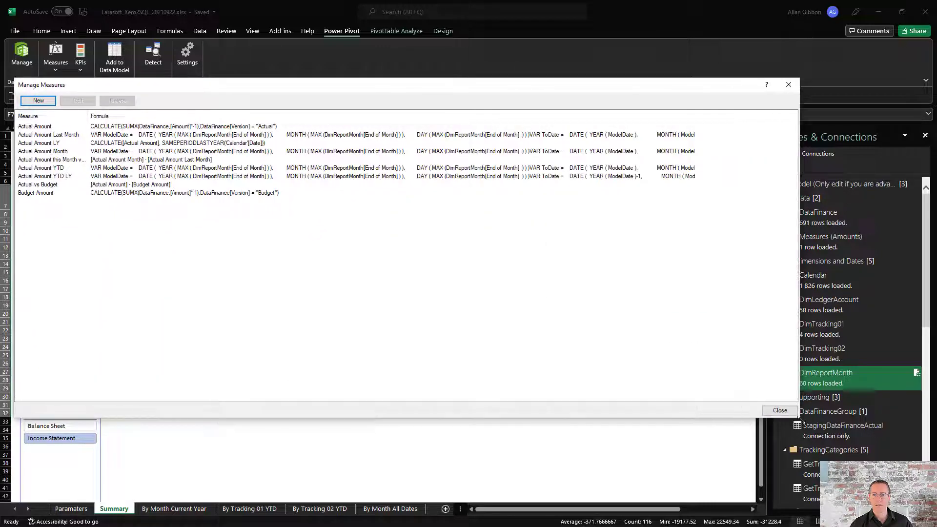
Examine the formulas of the Actual Amount, Actual Amount Last Month and Actual Amount LY measures.
left_click(31, 127)
left_click(32, 135)
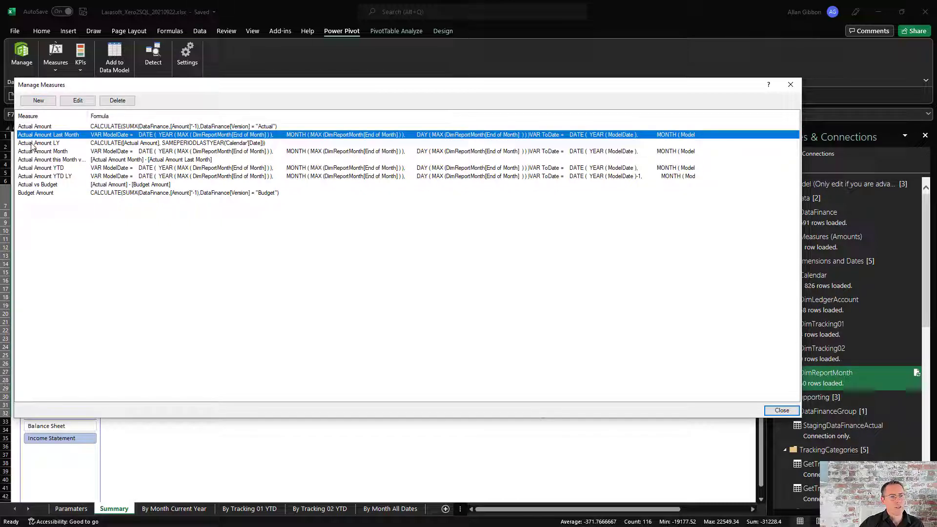
left_click(32, 144)
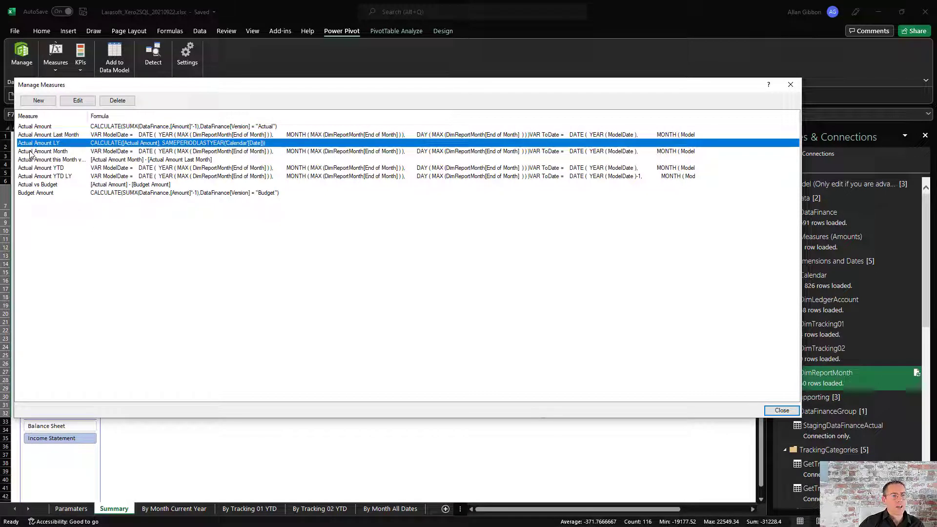
left_click(41, 128)
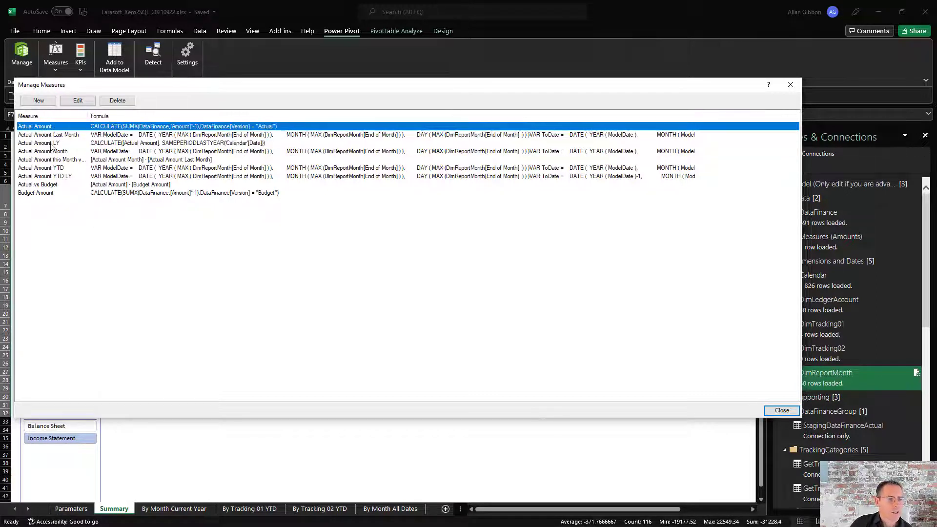
left_click(53, 144)
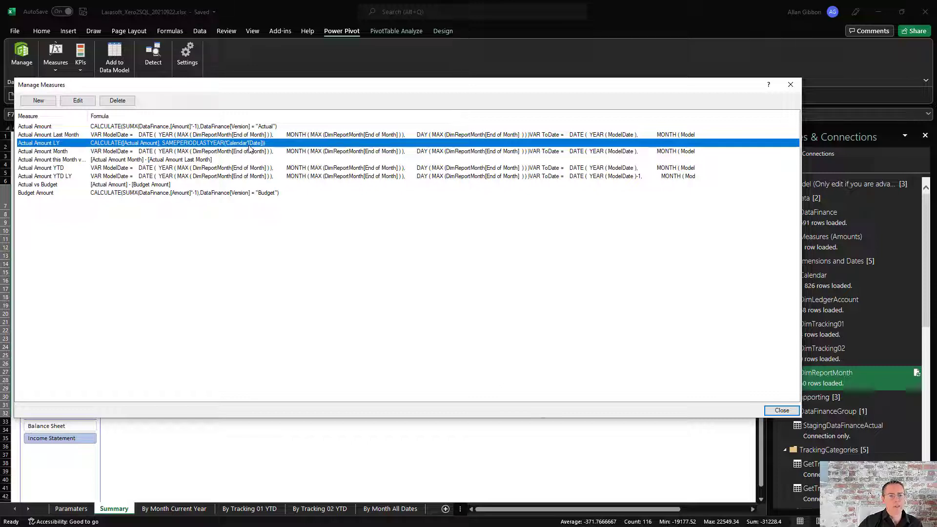
left_click(68, 136)
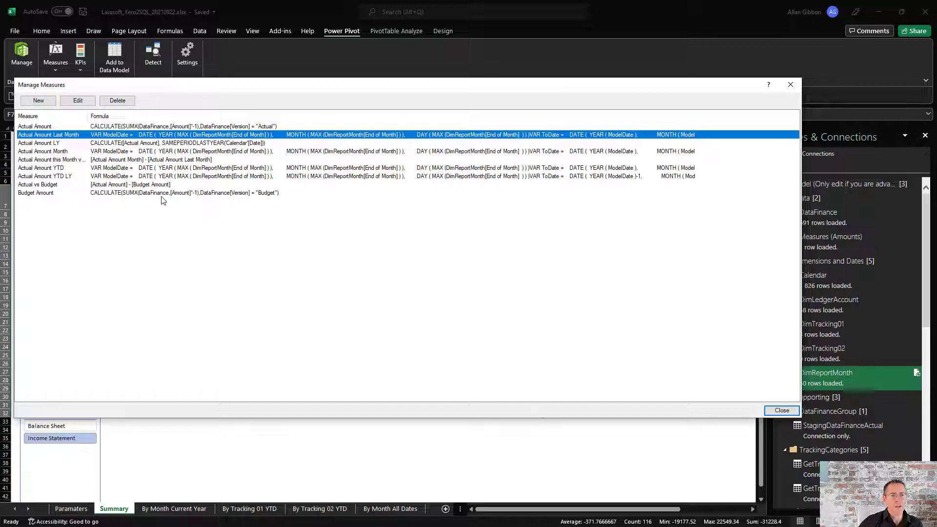
Open the Actual Amount measure for editing and copy its complete CALCULATE formula into a blank Notepad document.
left_click(35, 127)
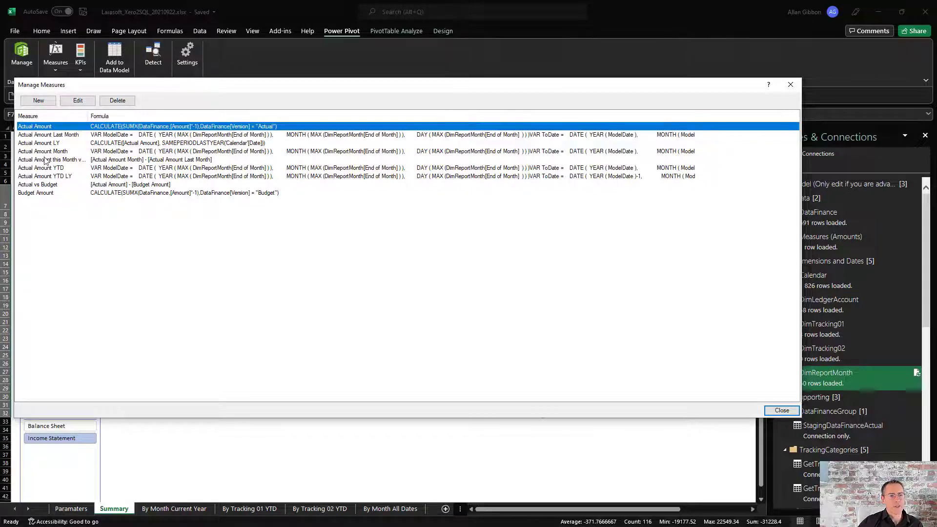
left_click(76, 102)
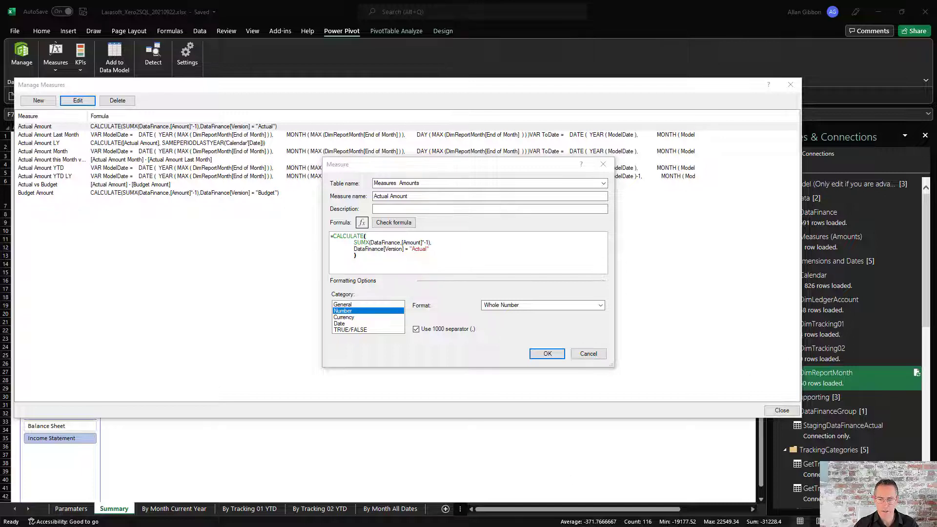
left_click_drag(624, 526, 745, 273)
type("=CALCULATE( \tSUMX(DataFinance,[Amount]*-1), \tDataFinance[Version] = \"Actual\" \t)")
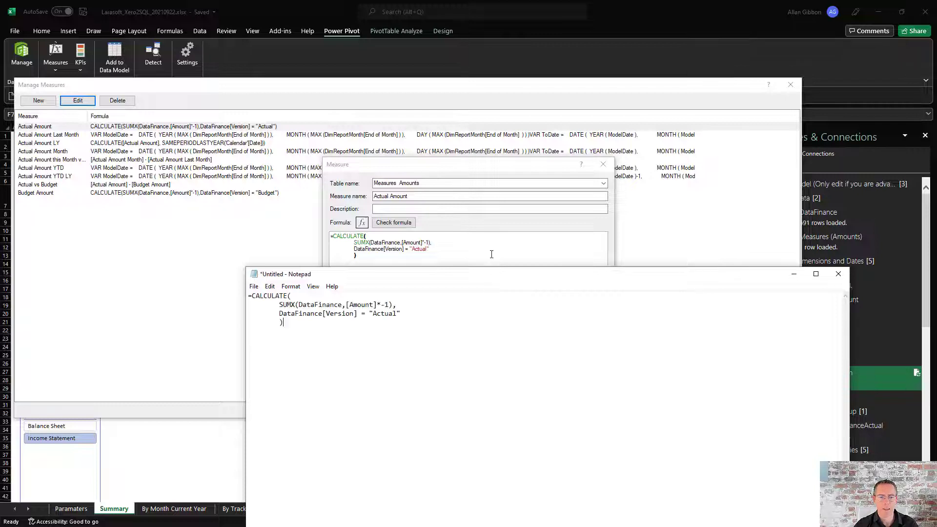
Copy the measure name Actual Amount above the formula in Notepad, separated by a blank line, and cancel the measure edit.
left_click_drag(484, 196, 323, 215)
key("ctrl+c")
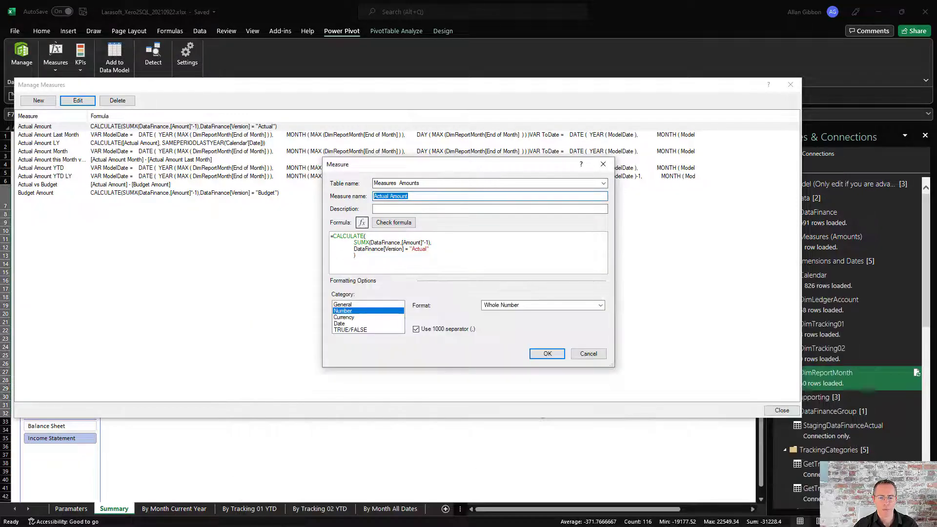
key("alt+Tab")
key("ctrl+v")
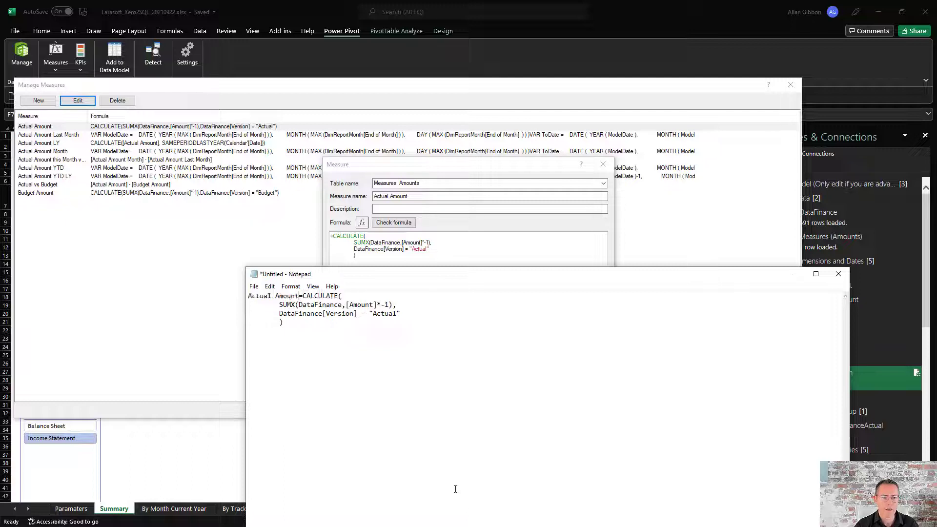
key("Return")
key("Return")
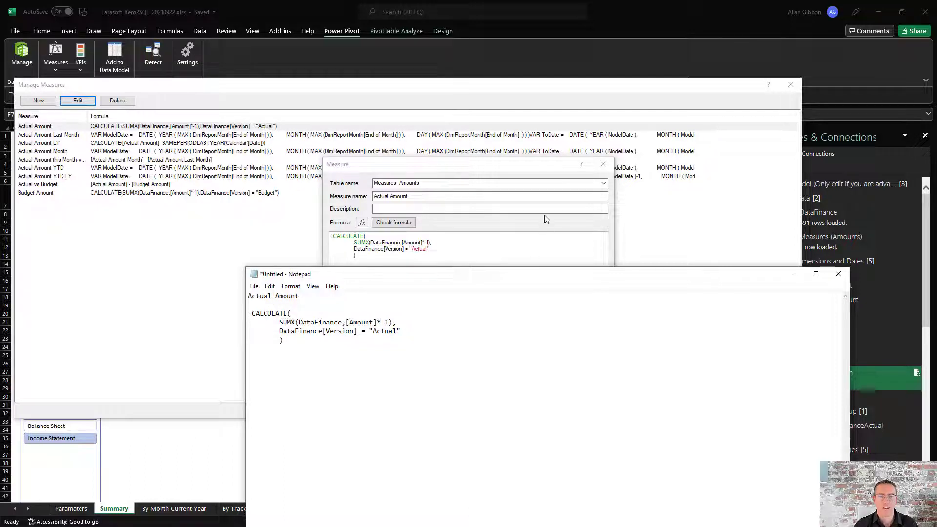
left_click(539, 234)
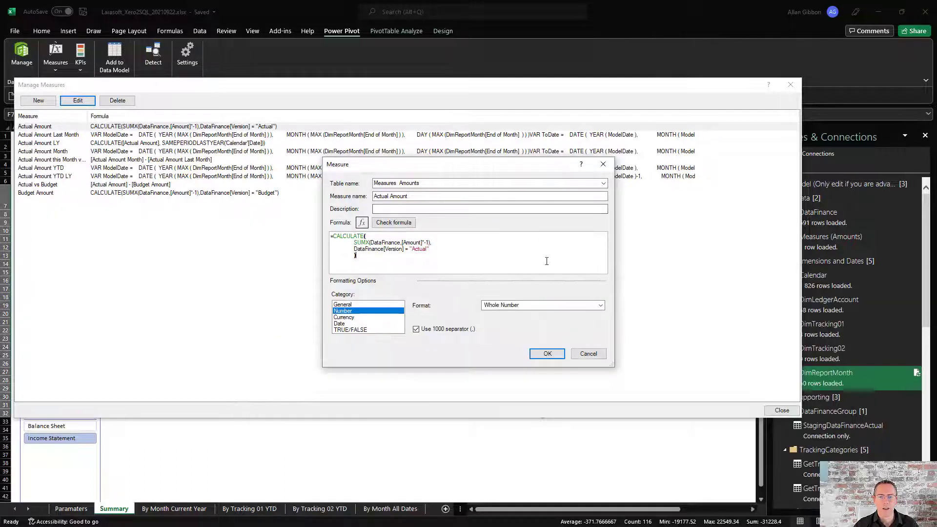
left_click(588, 353)
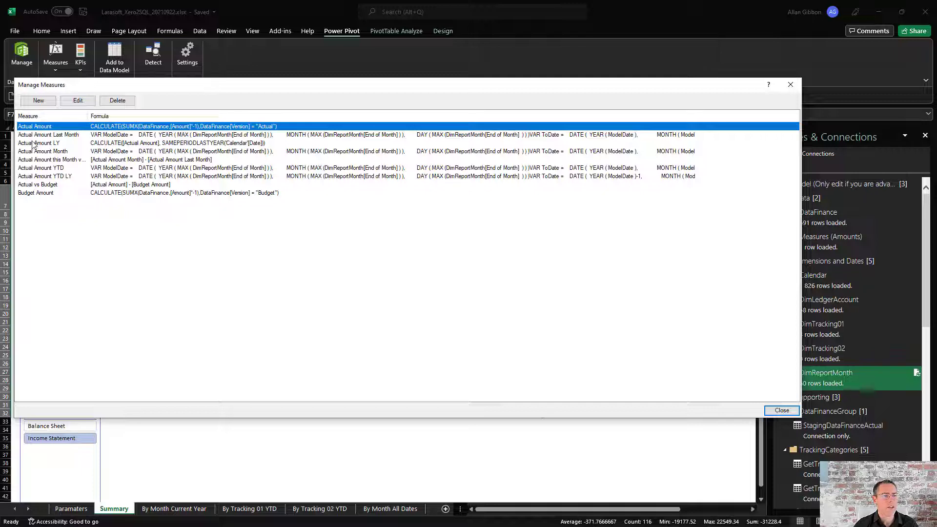
Open the Actual Amount LY measure for editing and copy its name into Notepad below the Actual Amount formula.
left_click(33, 145)
left_click(77, 100)
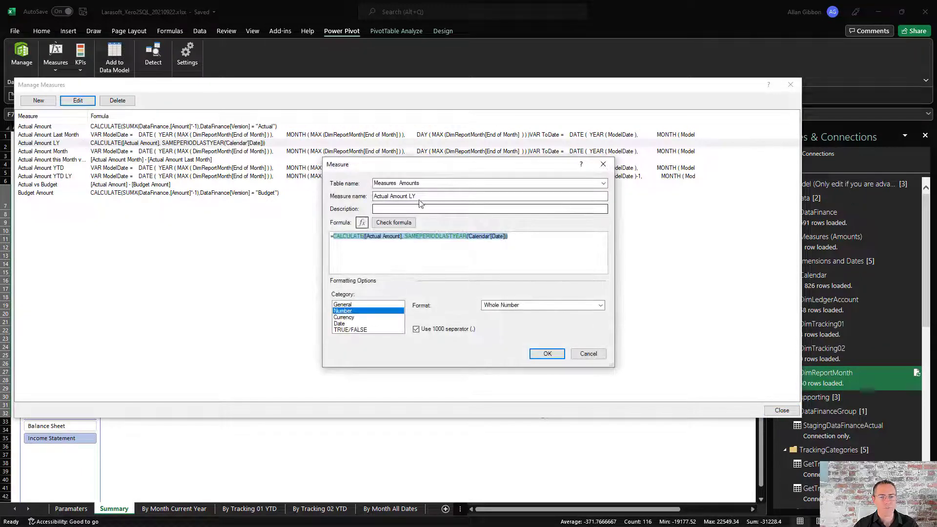
left_click_drag(423, 195, 327, 190)
key("ctrl+c")
key("alt+Tab")
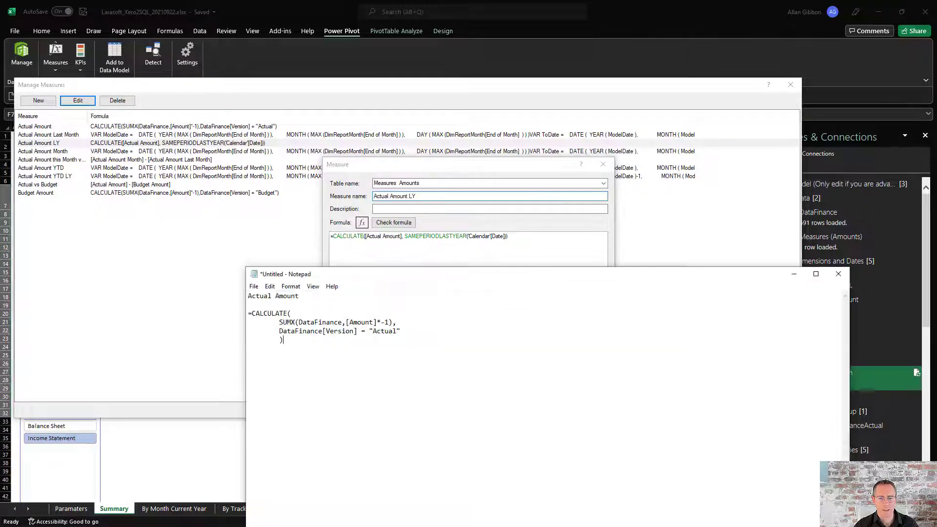
key("ctrl+v")
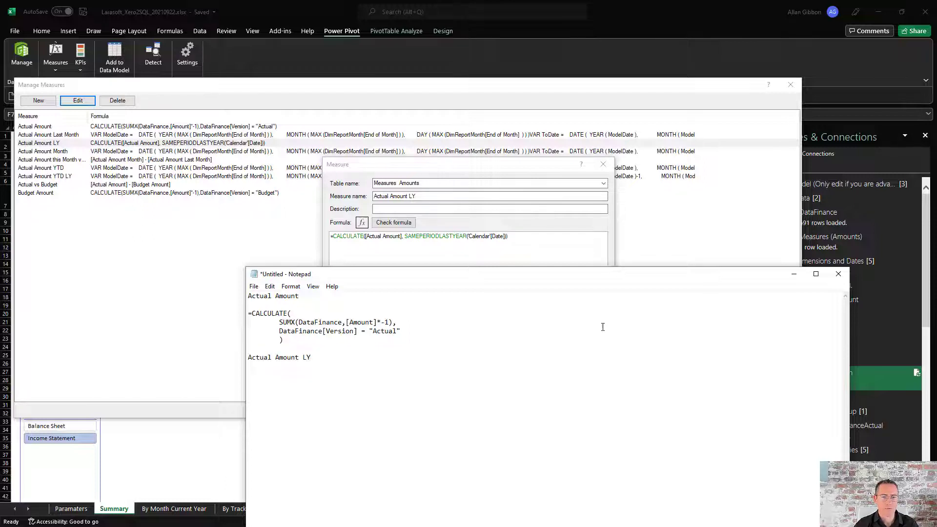
Copy the Actual Amount LY measure's CALCULATE formula beneath its name in Notepad and cancel the measure edit.
key("alt+Tab")
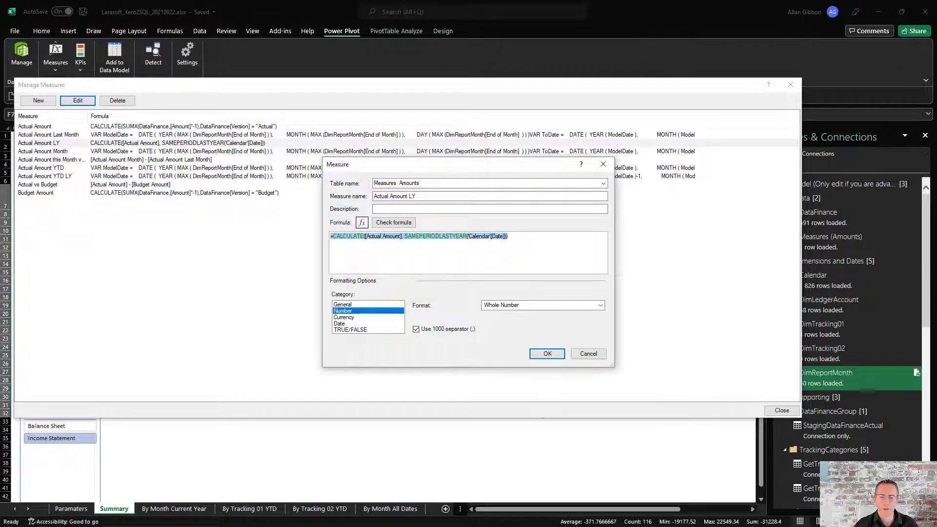
key("alt+Tab")
key("Return")
key("ctrl+v")
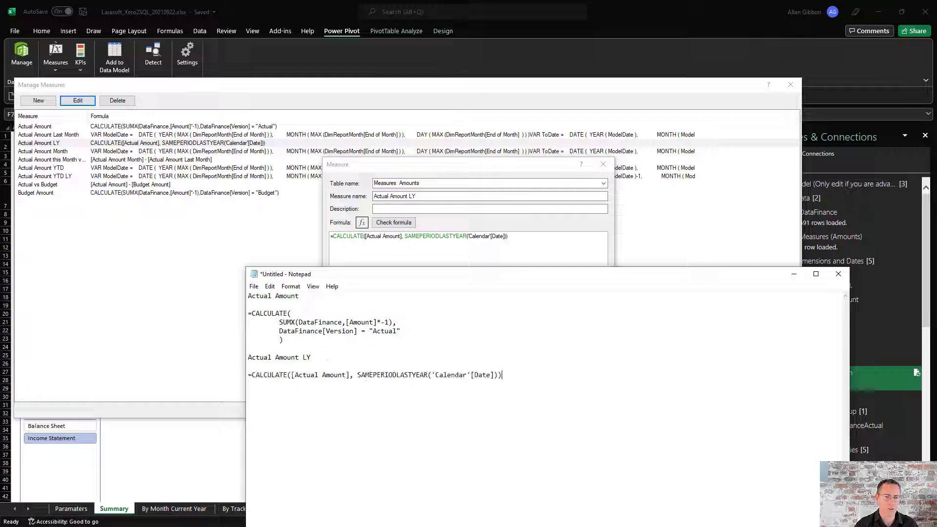
key("alt+Tab")
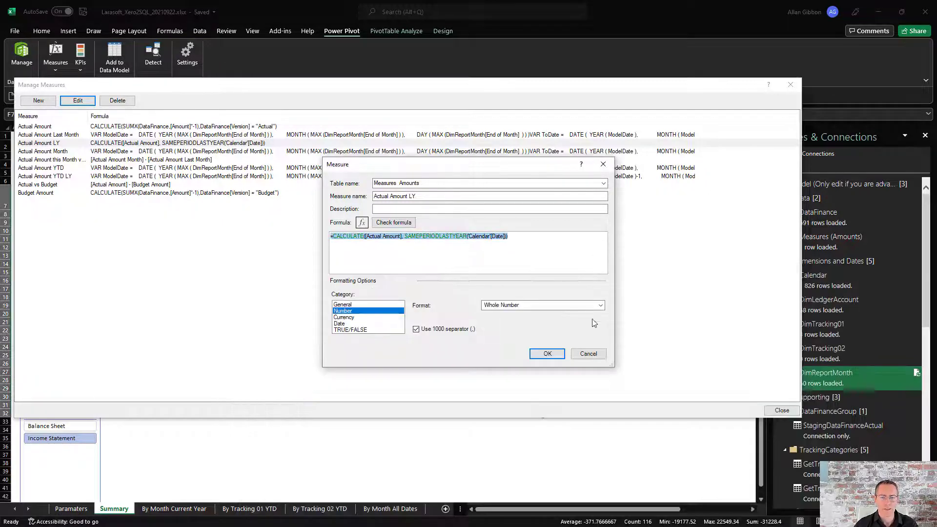
left_click(596, 354)
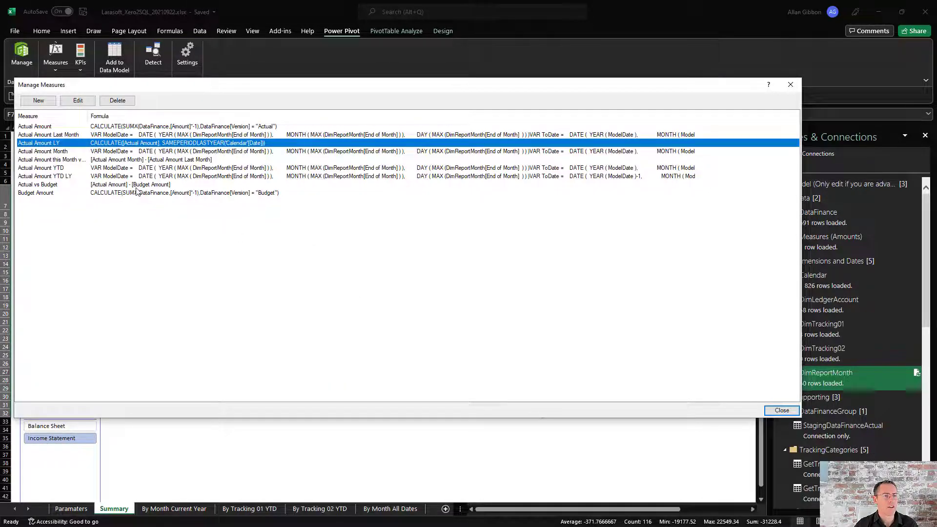
Copy the full formula of the Actual Amount Month measure into Notepad below the Actual Amount LY formula.
left_click(43, 126)
left_click(42, 143)
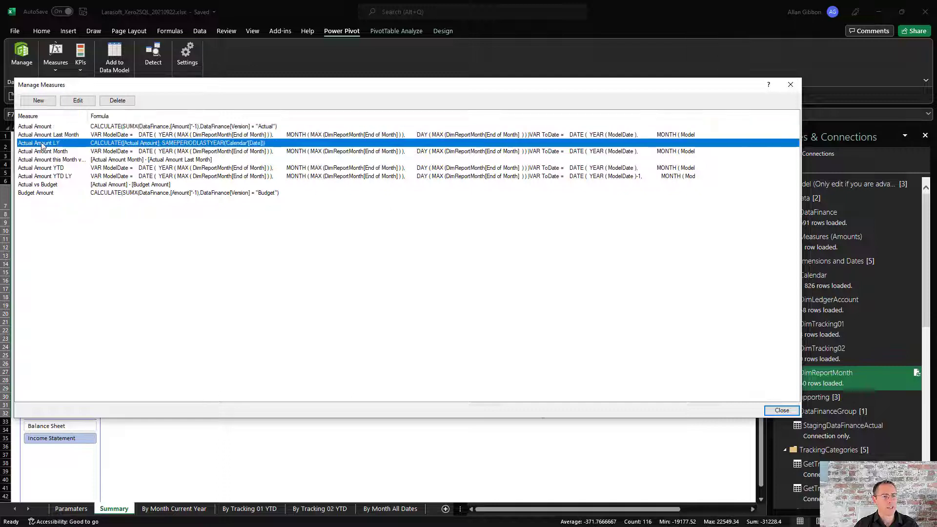
left_click(44, 151)
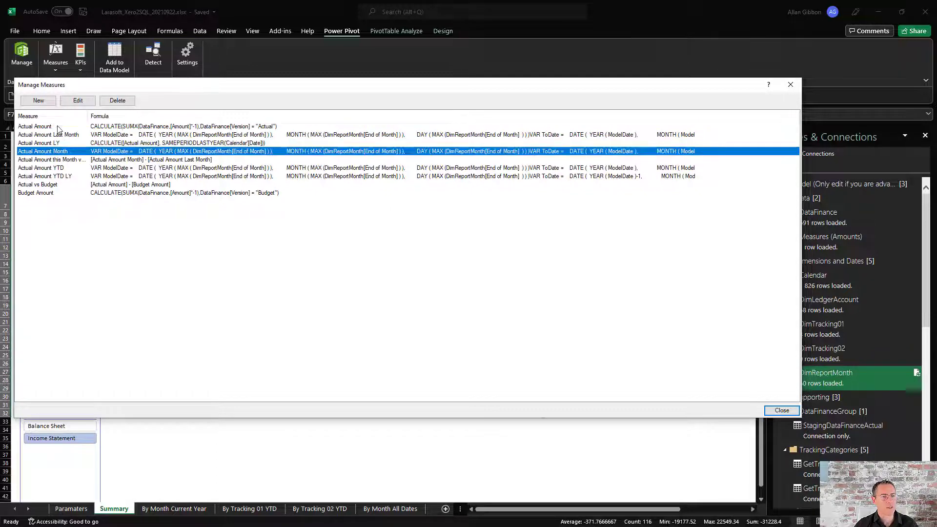
left_click(76, 101)
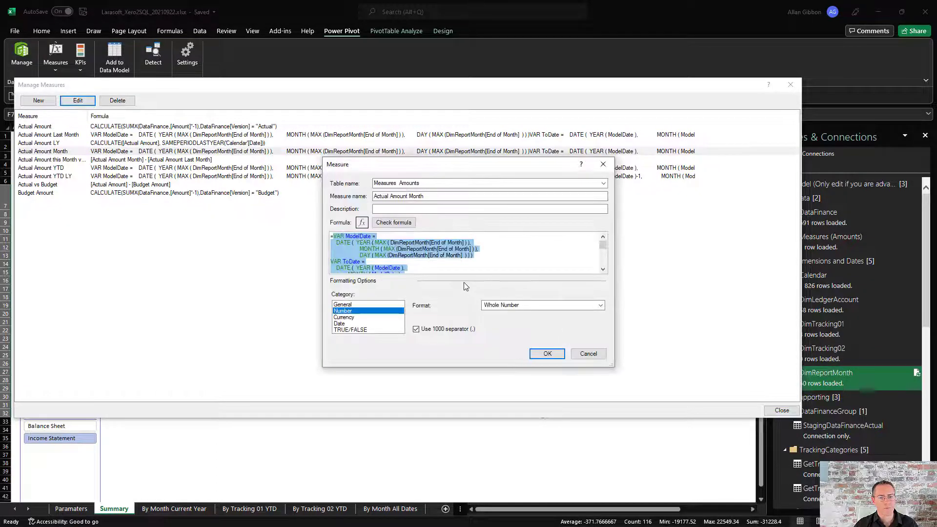
left_click(588, 354)
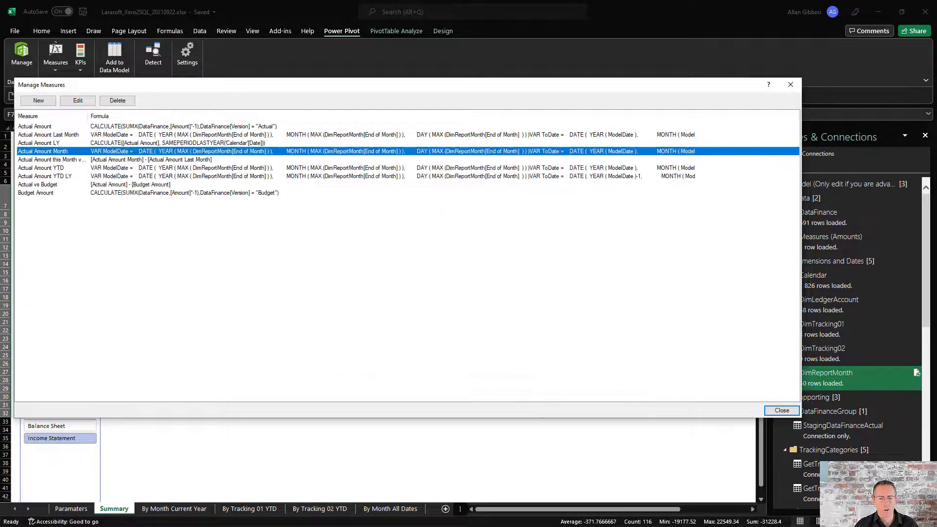
key("alt+Tab")
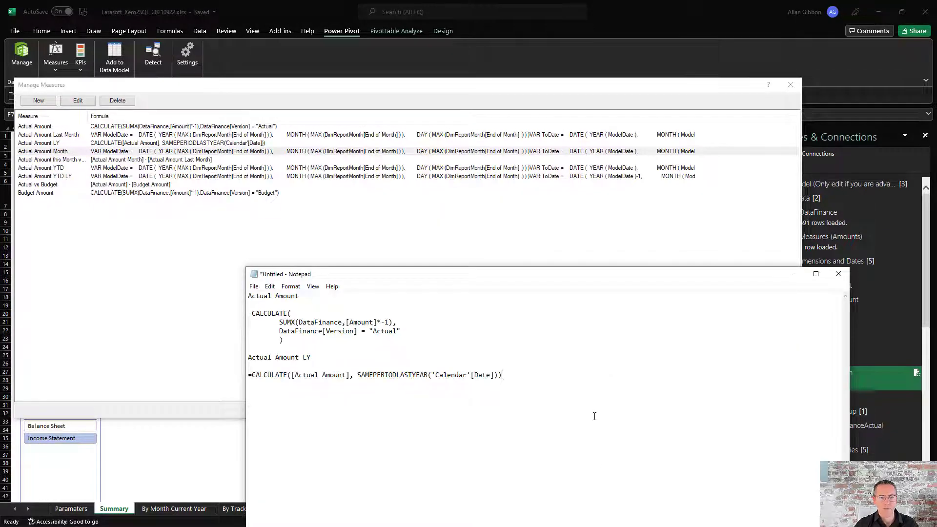
key("Return")
key("ctrl+v")
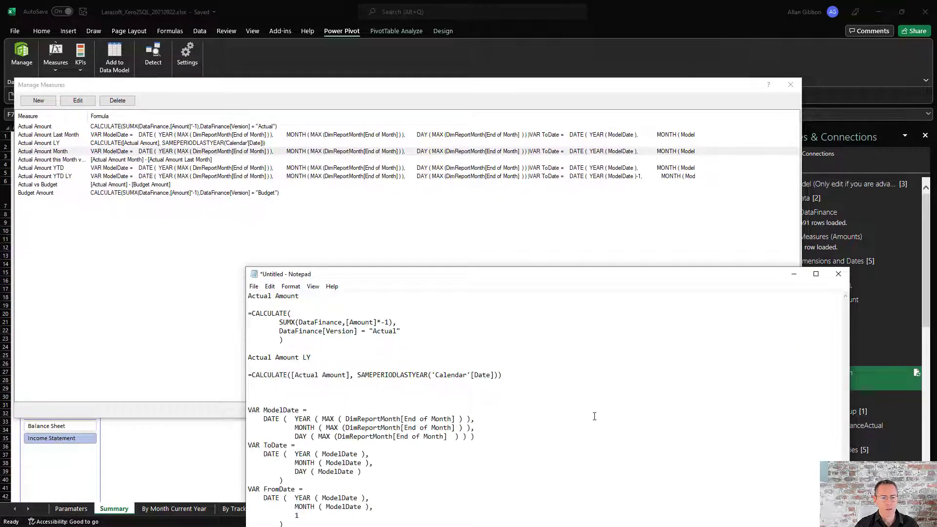
Copy the measure name Actual Amount Month above its formula in Notepad and cancel the measure edit.
left_click(79, 100)
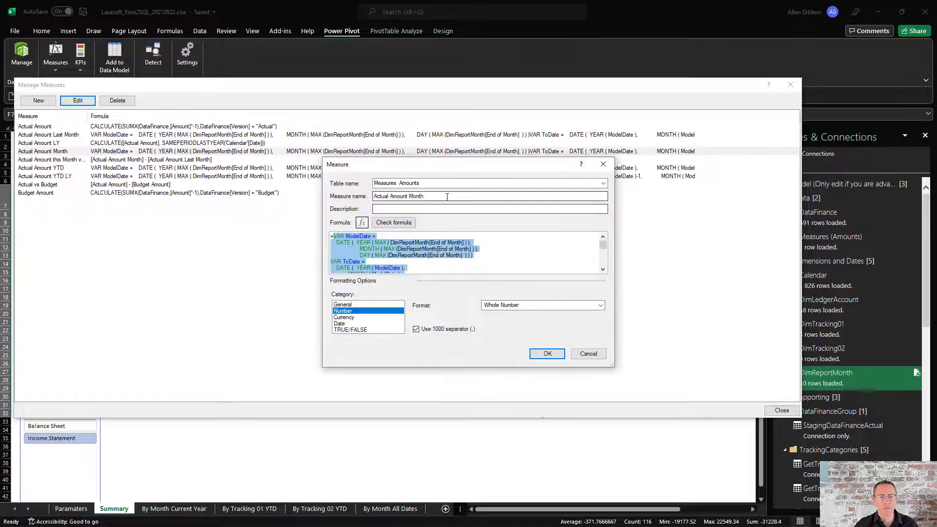
key("alt+Tab")
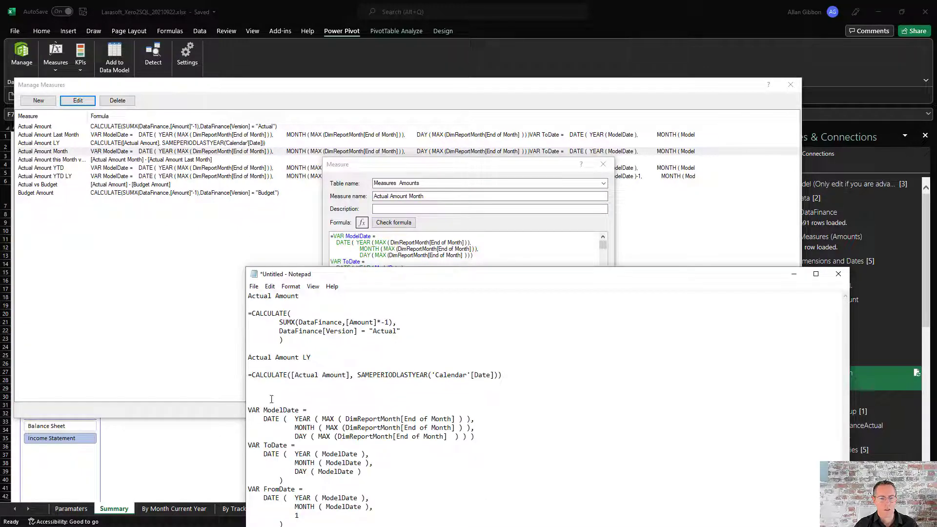
key("ctrl+v")
left_click(497, 252)
left_click(589, 354)
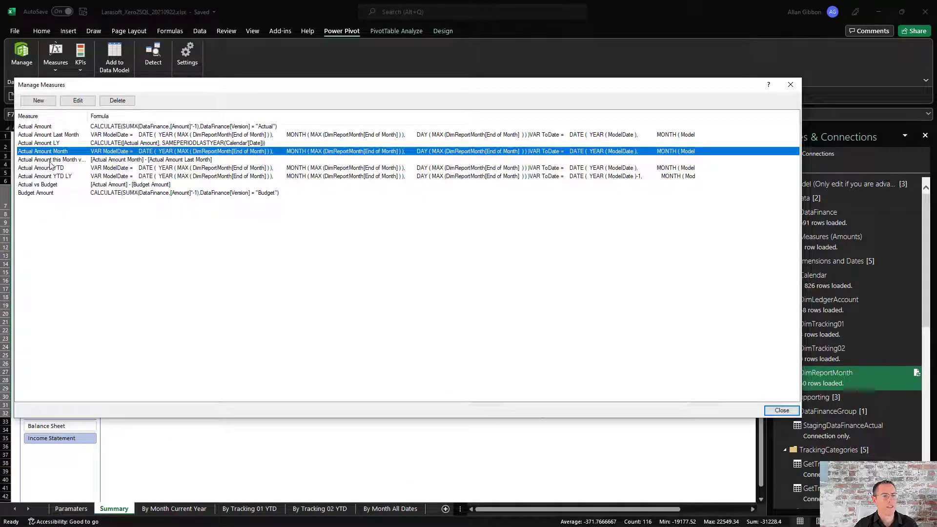
Copy the formula and name of the Actual Amount Last Month measure into Notepad, and close the measure dialogs.
left_click(49, 135)
left_click(77, 101)
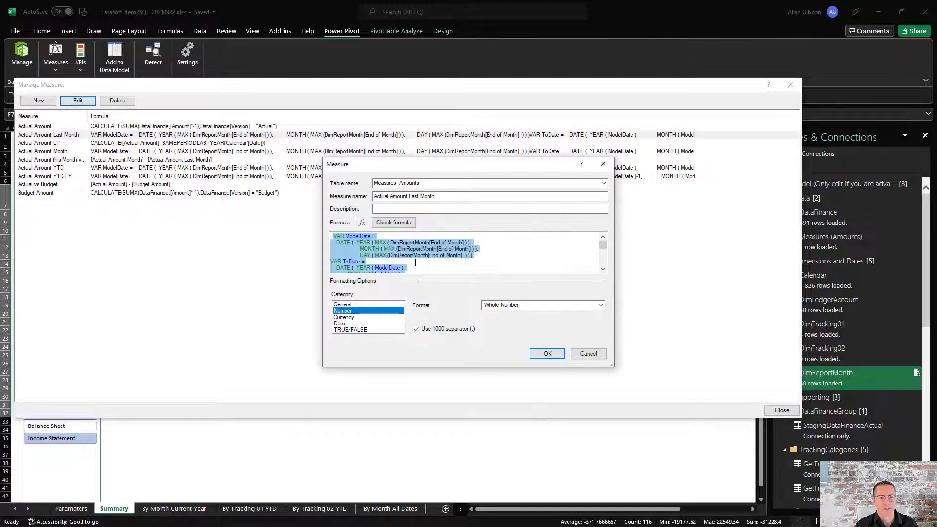
key("alt+Tab")
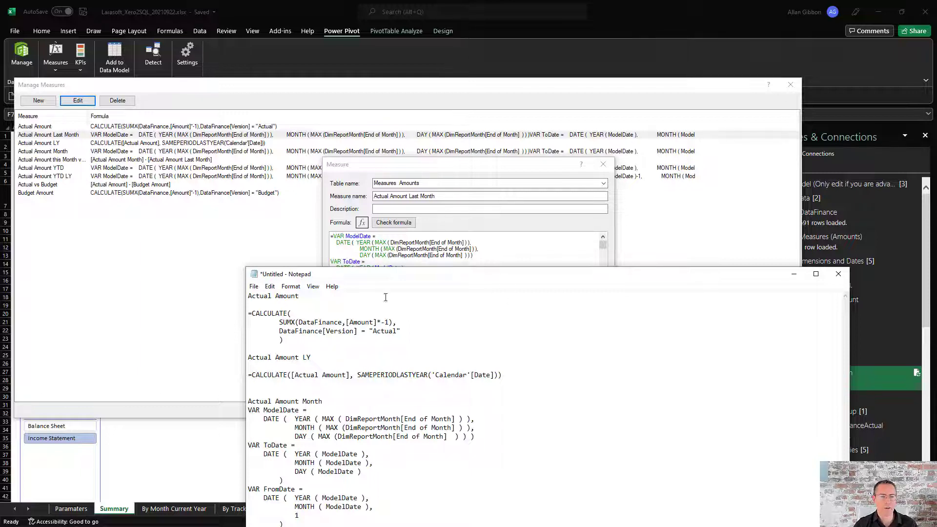
left_click(455, 192)
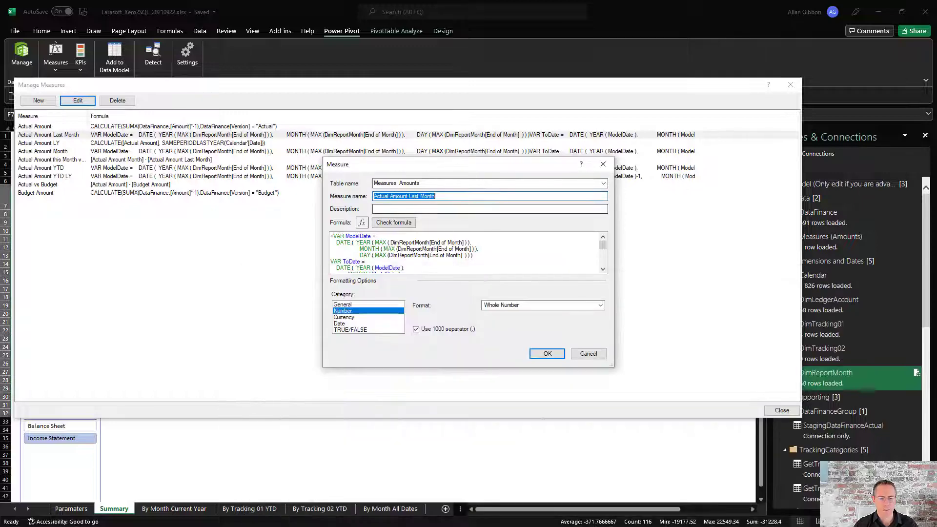
key("alt+Tab")
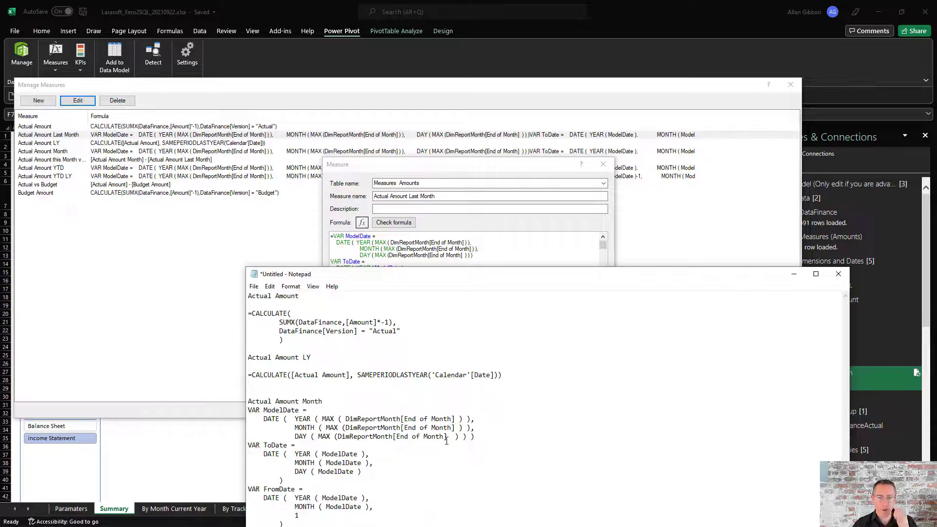
left_click(489, 263)
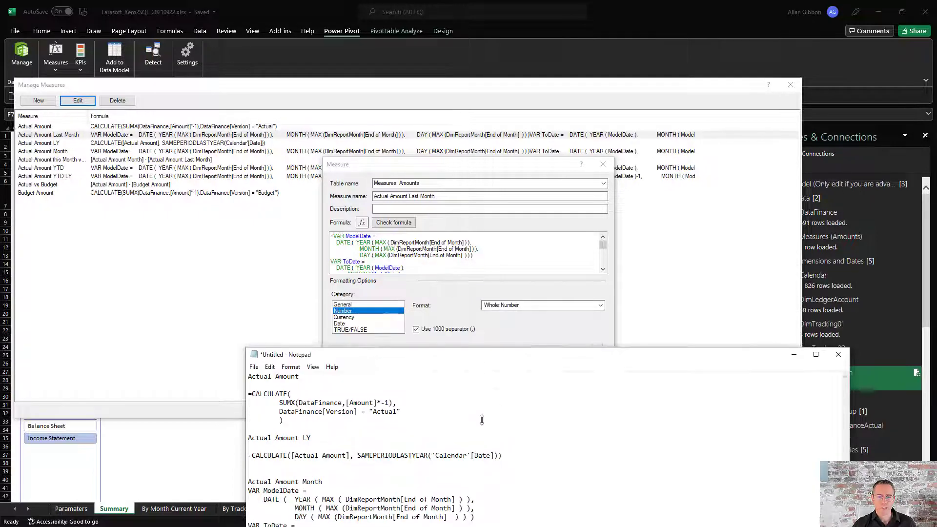
left_click(586, 356)
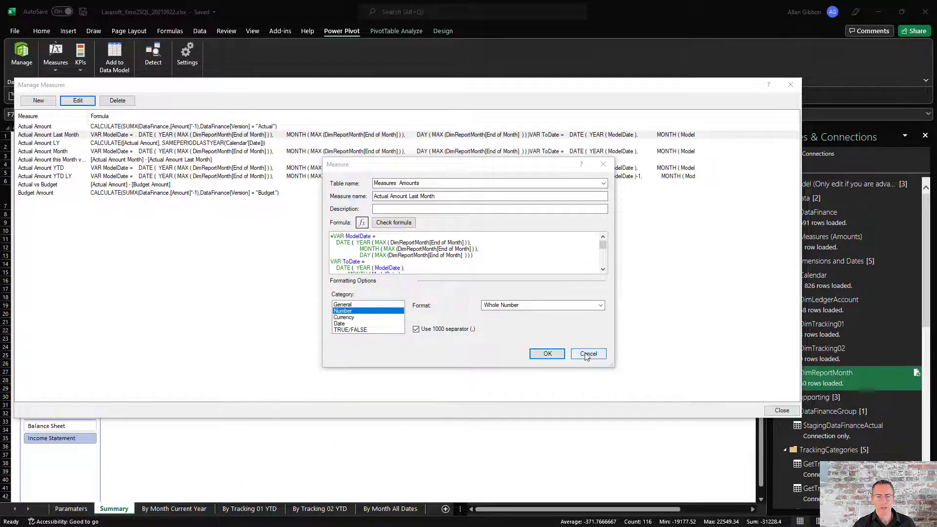
left_click(790, 85)
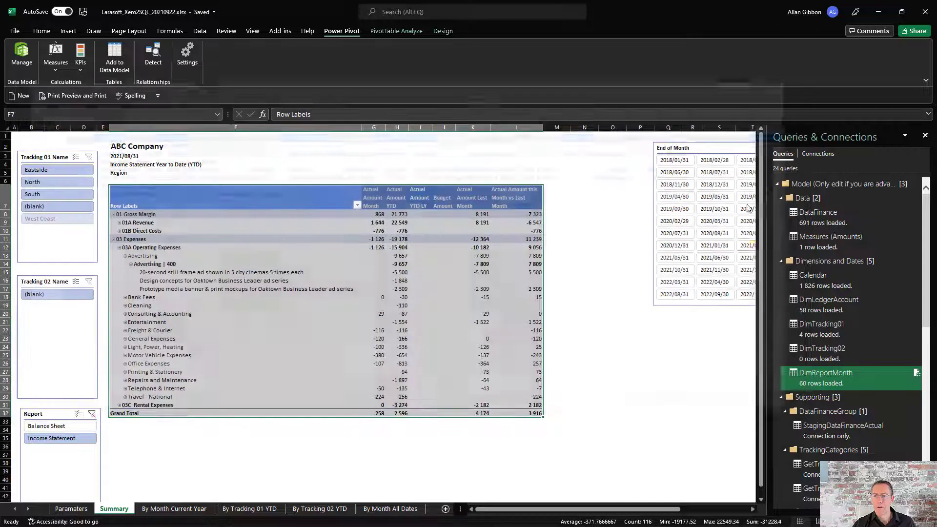
Set the load option of the Measures (Amounts) query to Only Create Connection.
left_click(841, 238)
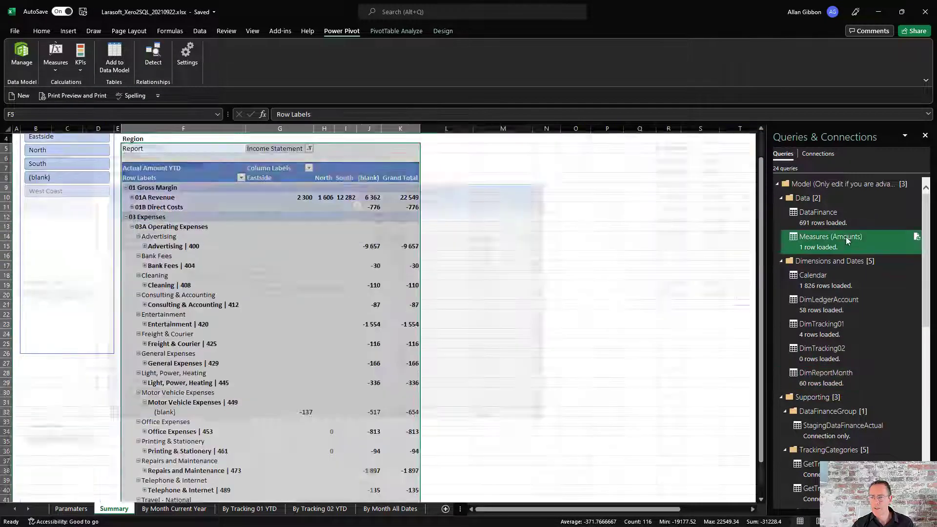
right_click(841, 241)
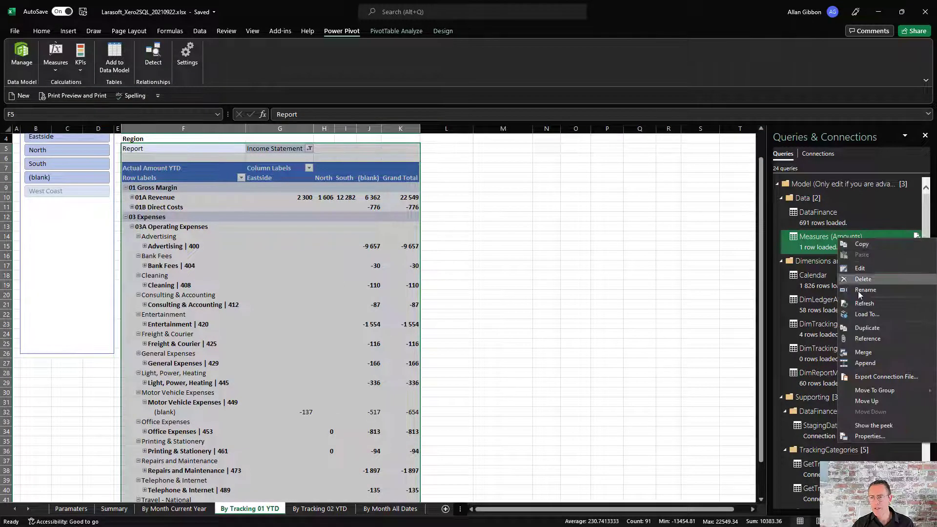
left_click(859, 311)
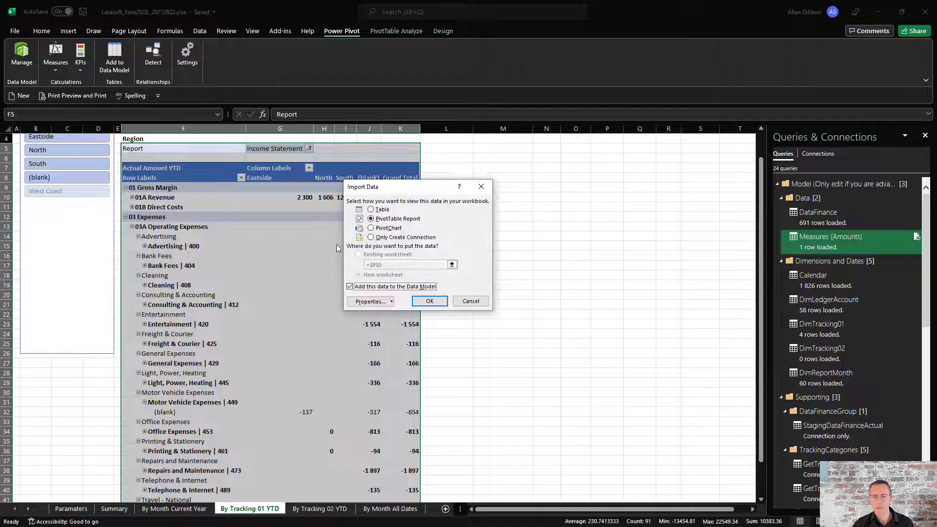
left_click(380, 238)
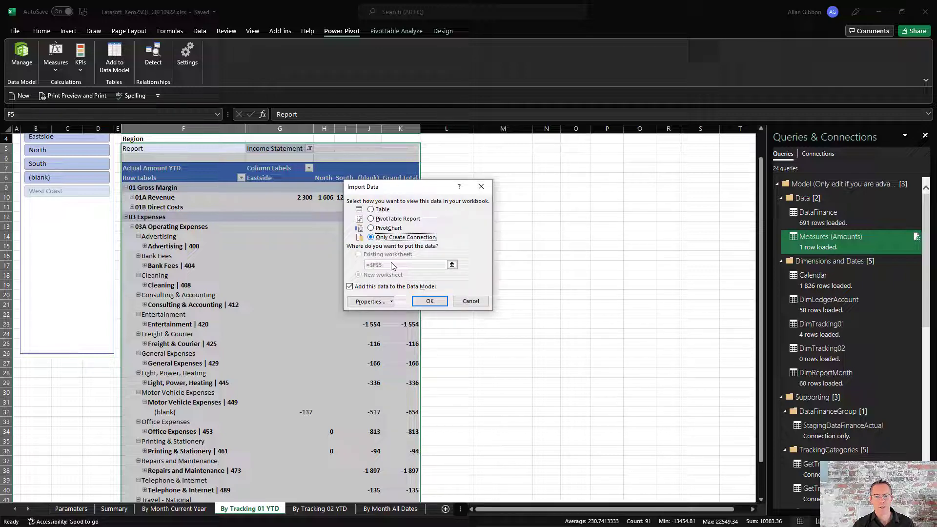
left_click(429, 301)
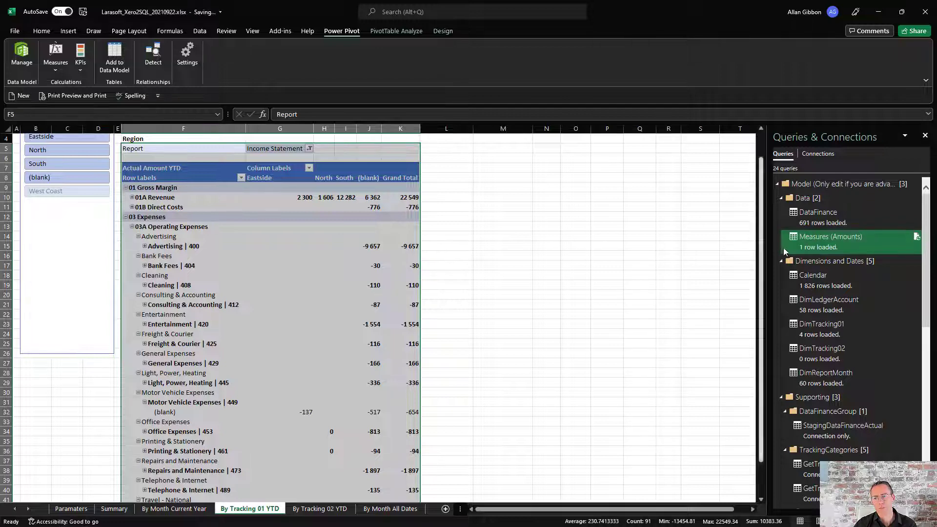
Copy the Measures (Amounts) query into the Data_Fact group of the Quick create a model based report in Excel using Xero2SQL.xlsx workbook.
right_click(818, 246)
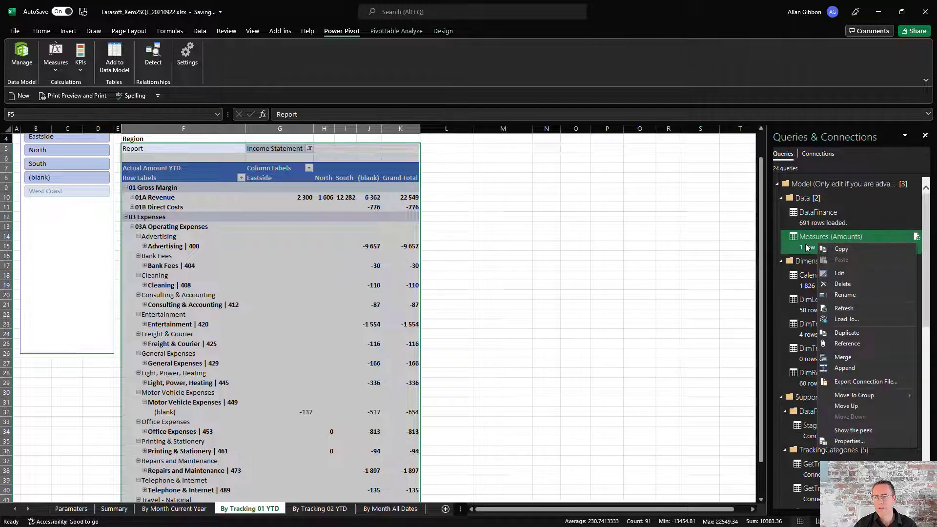
left_click(830, 249)
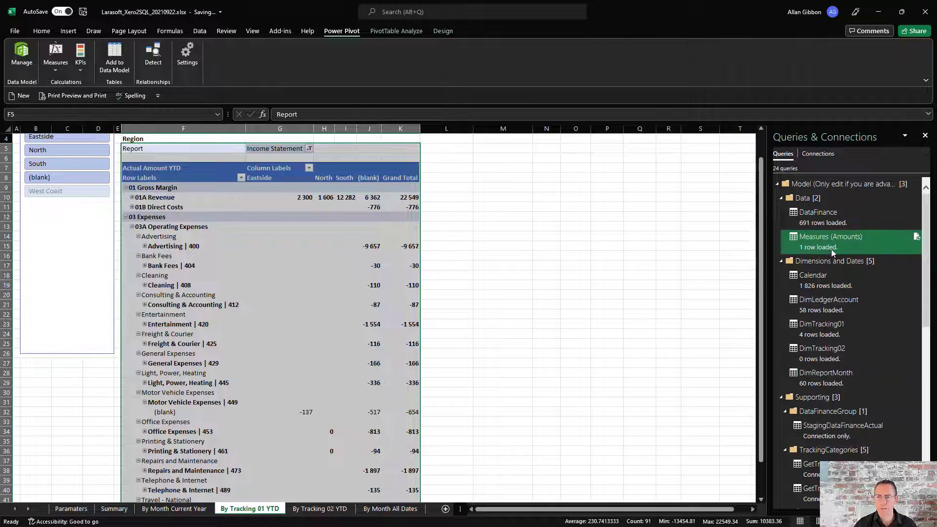
left_click(878, 10)
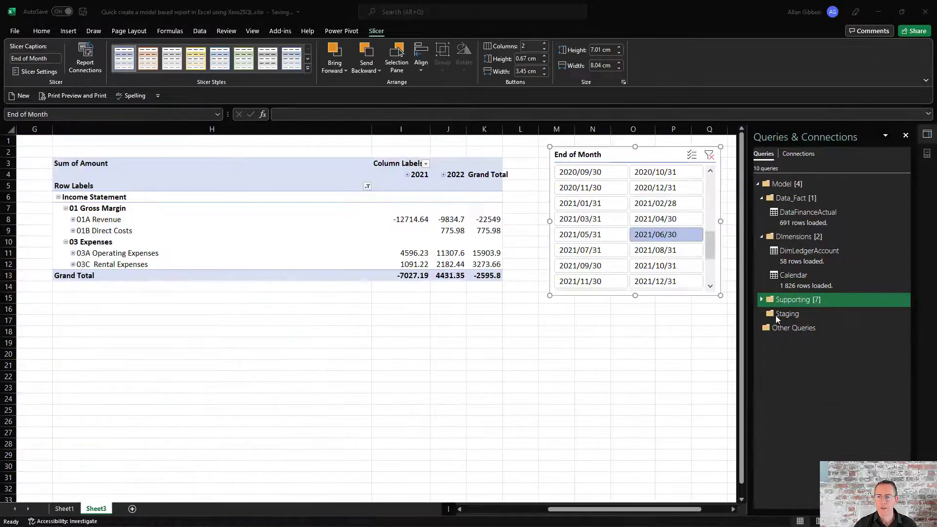
right_click(791, 197)
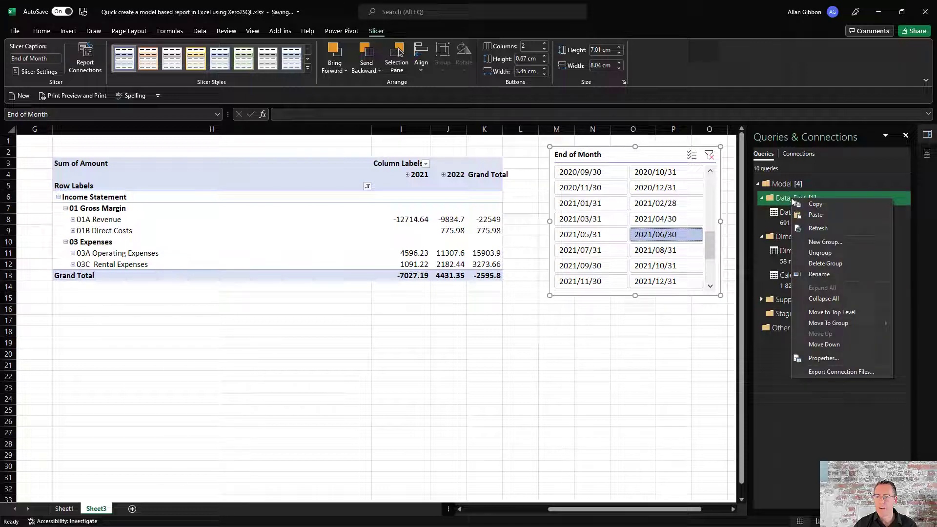
left_click(814, 214)
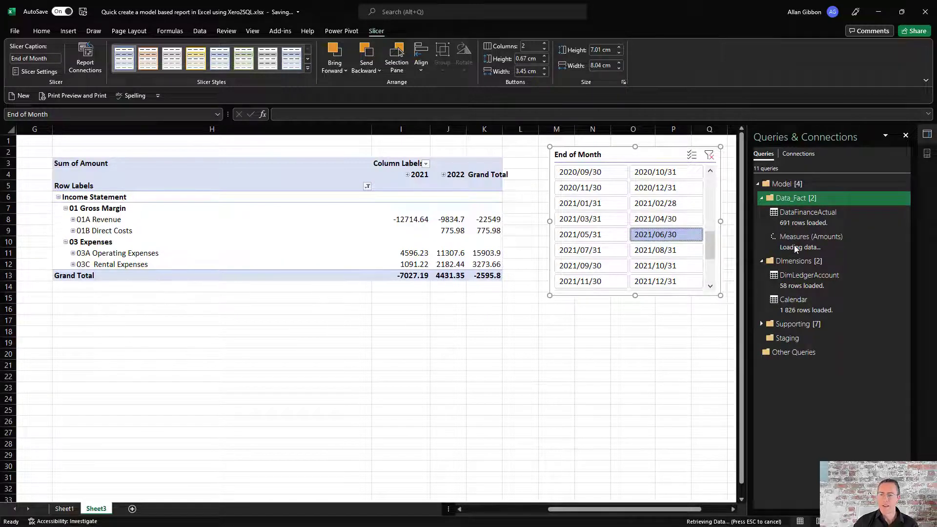
Load the Measures (Amounts) query as Only Create Connection and add its data to the Data Model.
left_click(794, 247)
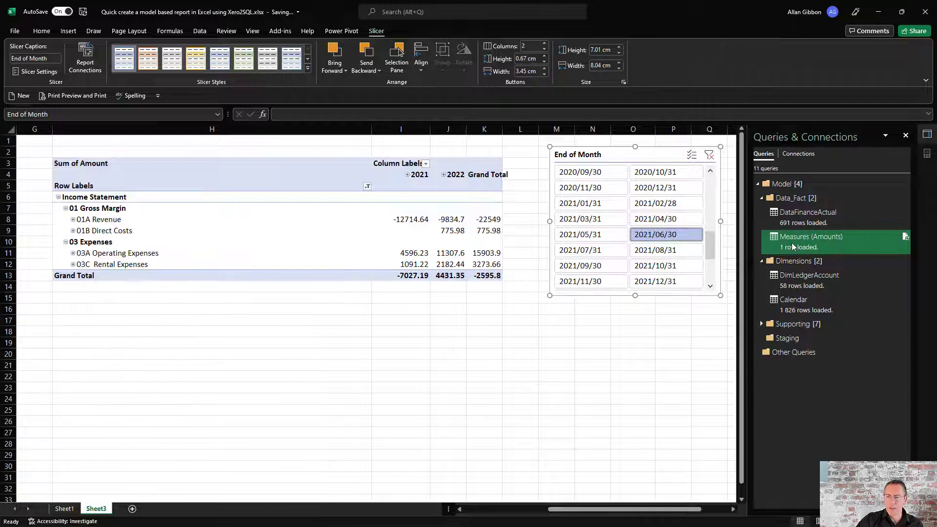
right_click(791, 245)
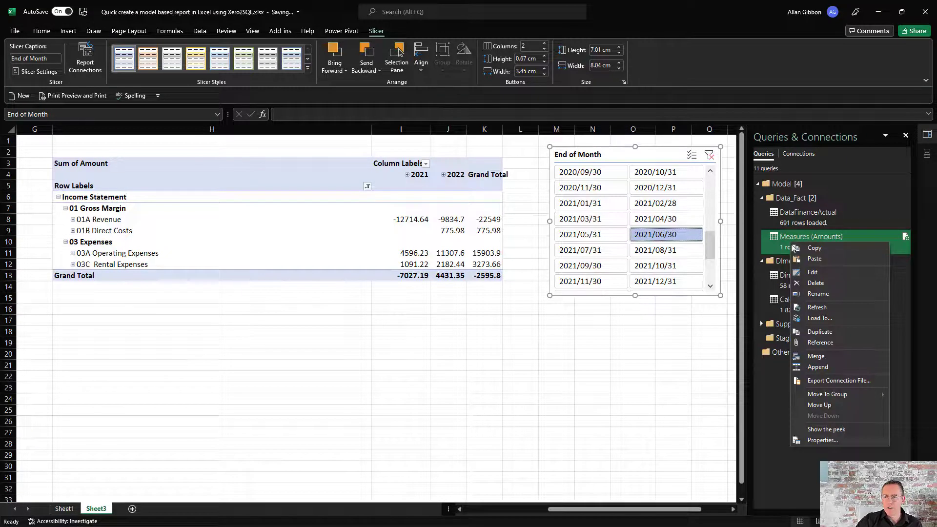
left_click(821, 320)
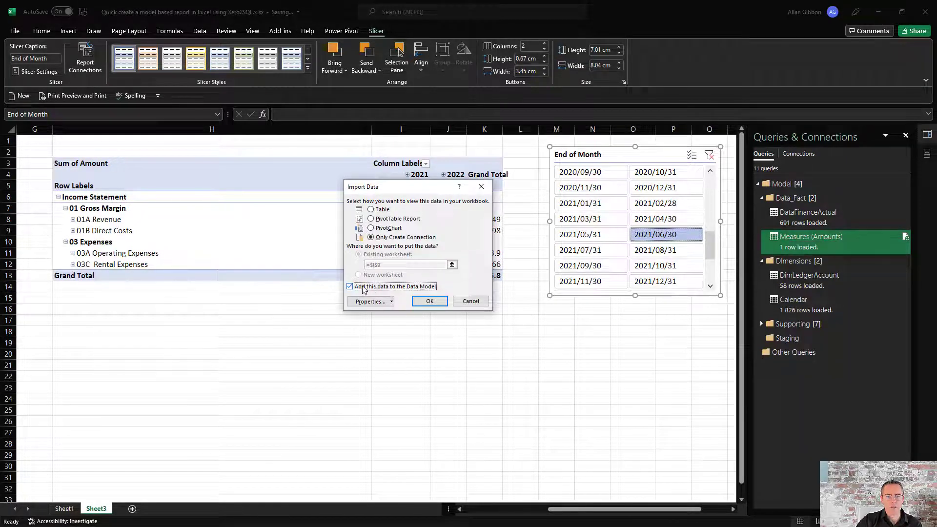
left_click(429, 301)
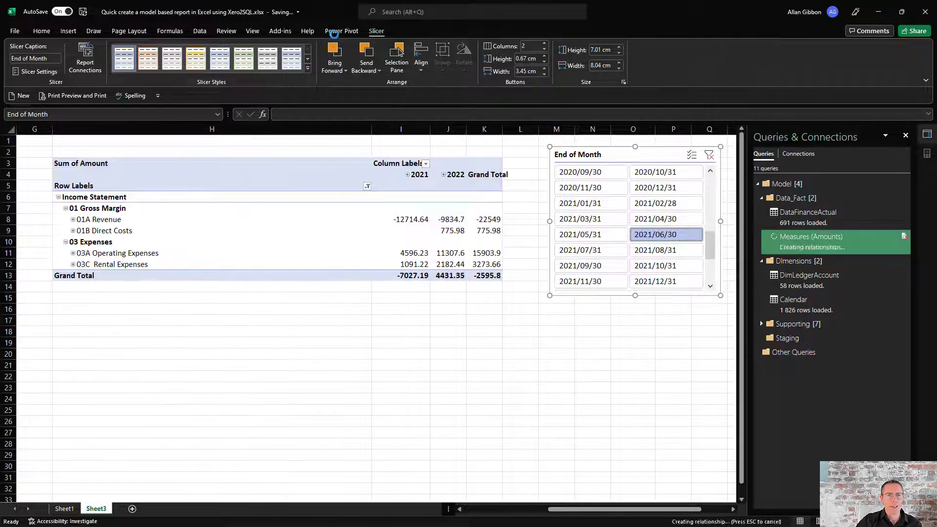
left_click(336, 33)
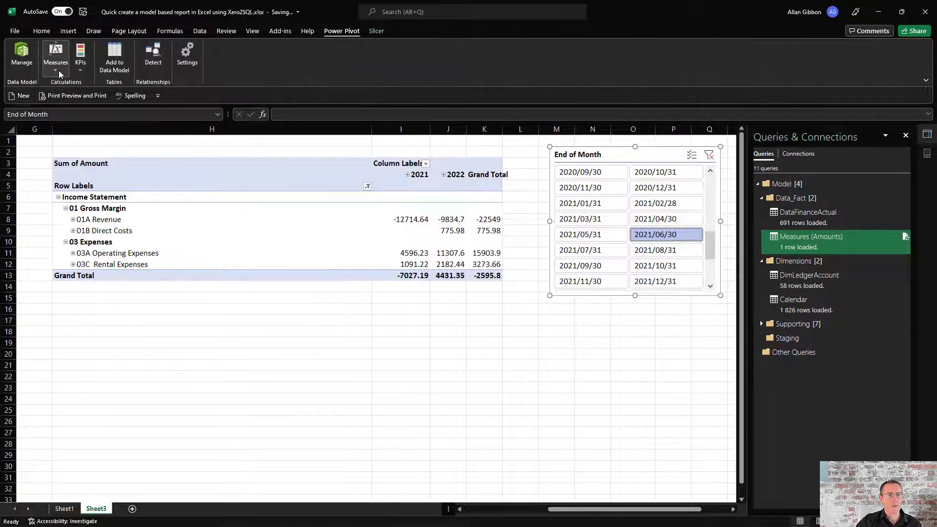
left_click(57, 71)
left_click(80, 85)
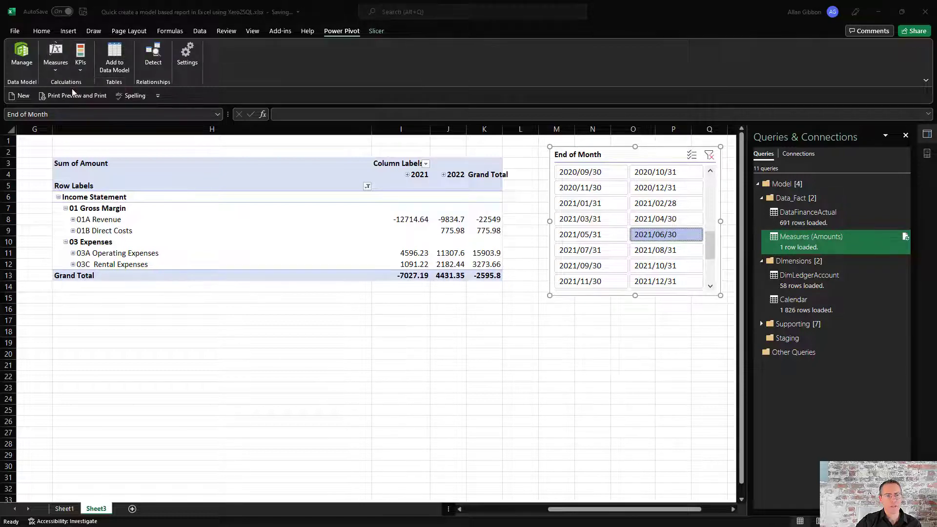
left_click(587, 354)
Start a new measure from the Manage Measures dialog and assign it to the Measures Amounts table.
left_click(56, 69)
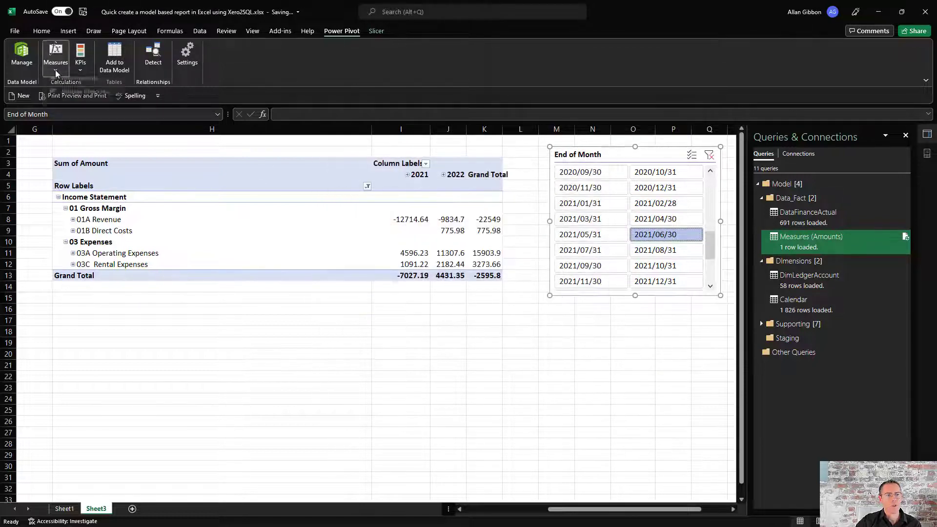
left_click(78, 99)
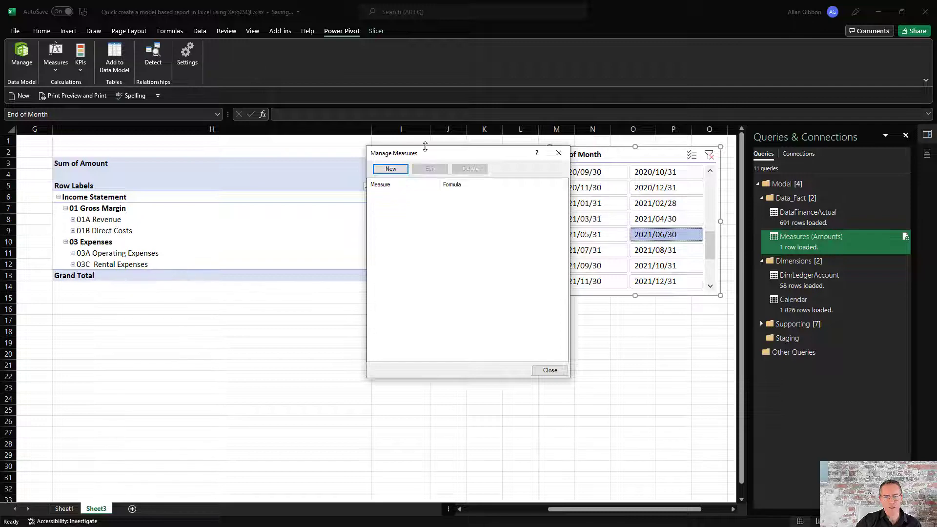
left_click_drag(432, 145, 214, 114)
left_click(175, 128)
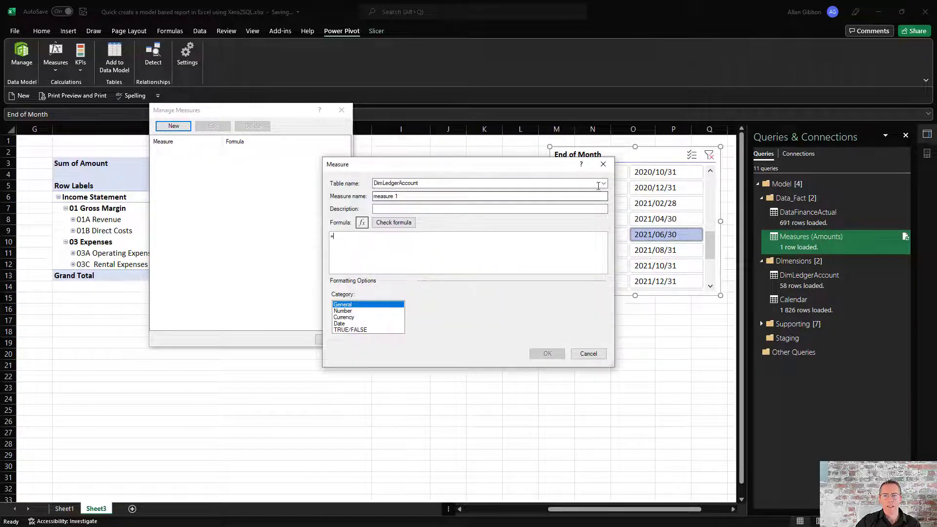
left_click(603, 183)
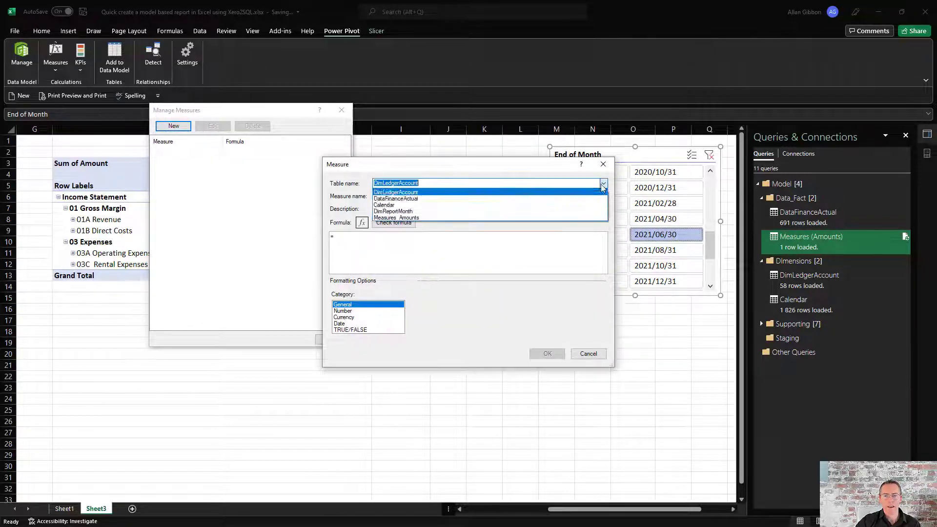
left_click(405, 218)
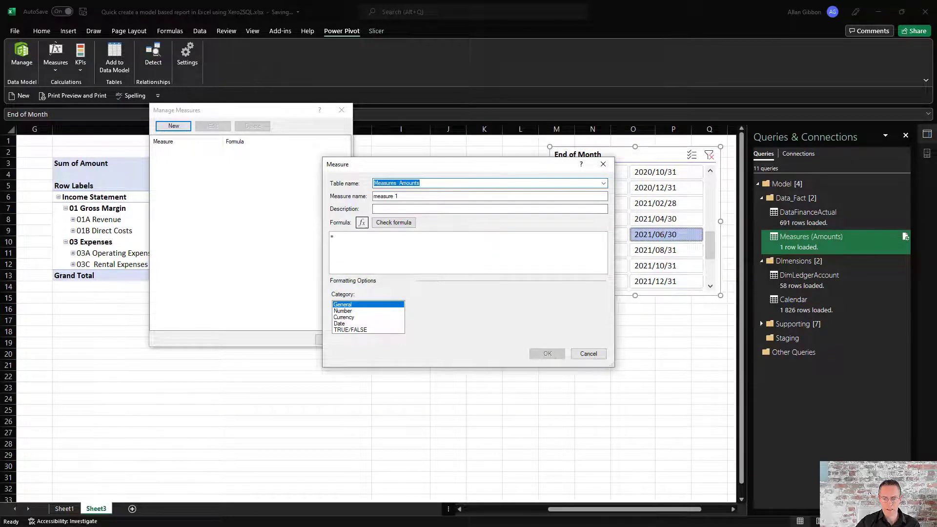
Name the new measure Actual Amount, copying the name from the Notepad notes.
key("alt+Tab")
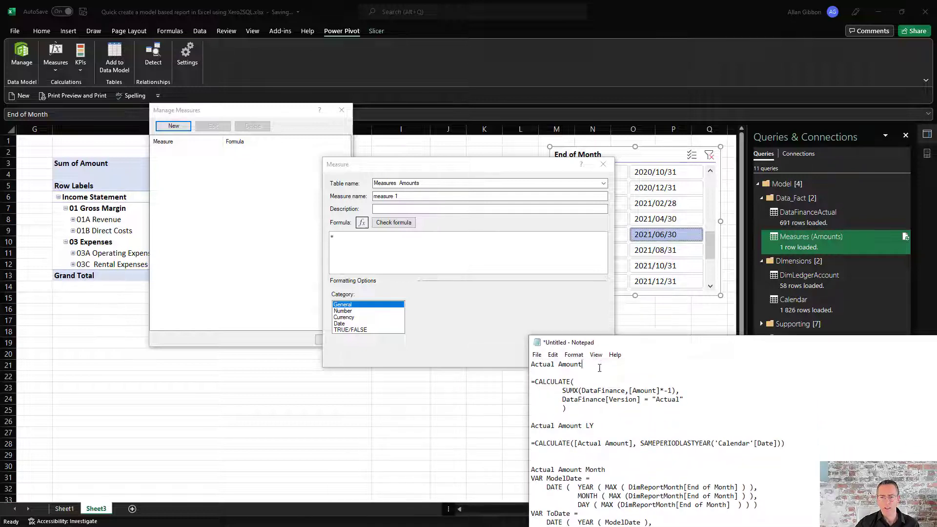
key("shift+Home")
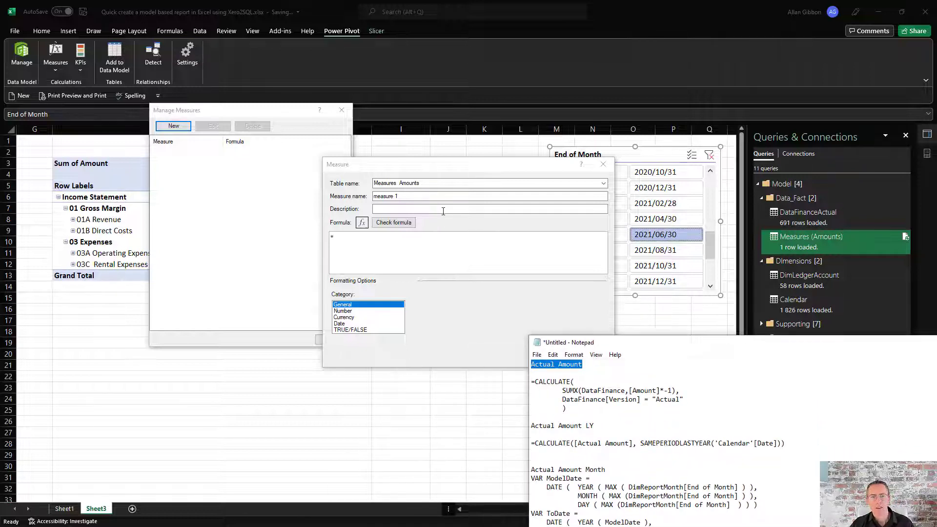
key("ctrl+c")
key("alt+Tab")
key("Tab")
key("ctrl+v")
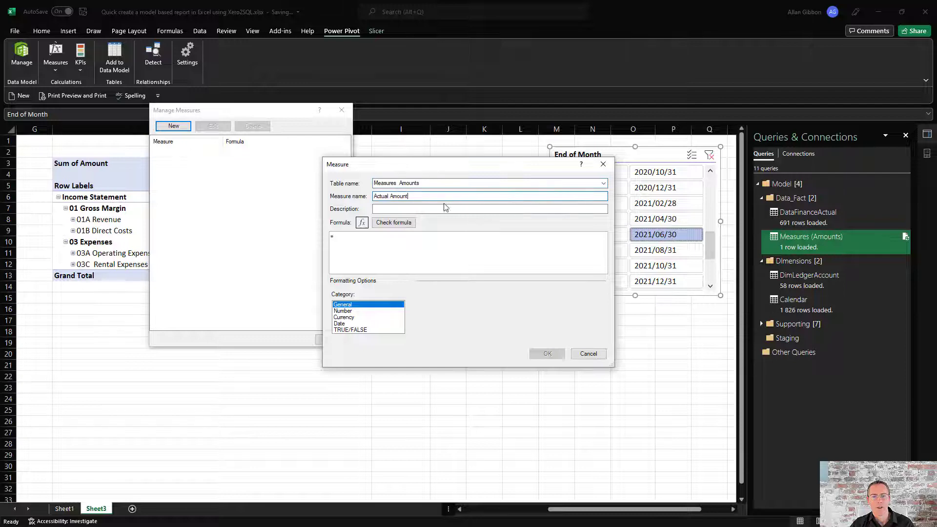
Copy the Actual Amount CALCULATE formula from Notepad into the measure's formula and check it for errors.
key("alt+Tab")
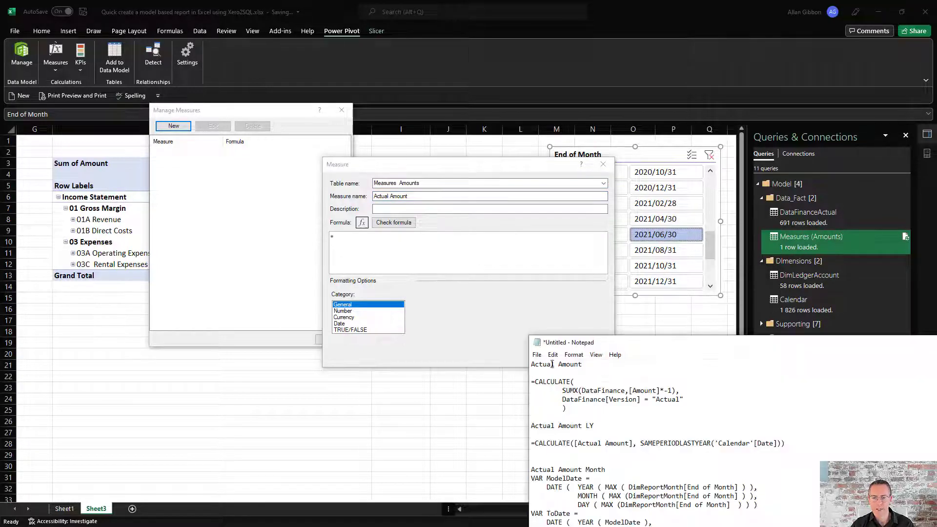
left_click_drag(532, 381, 567, 409)
key("ctrl+c")
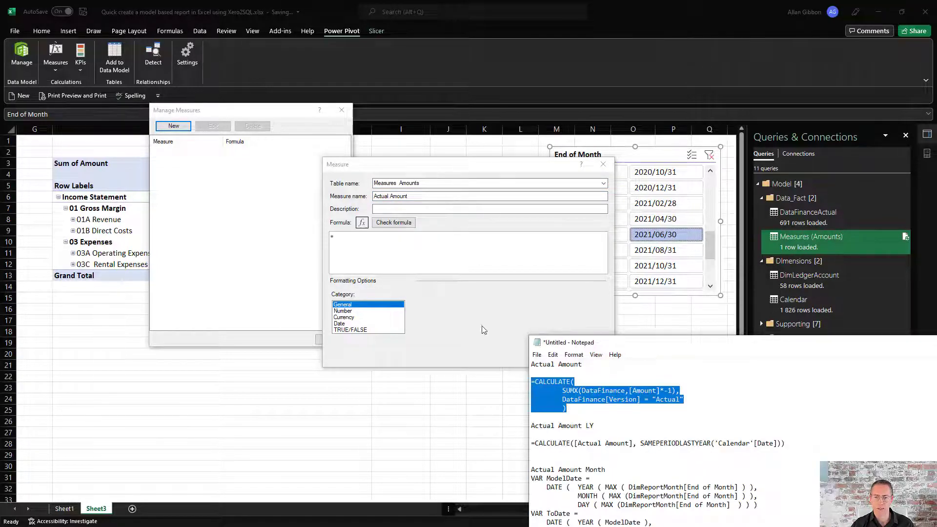
key("alt+Tab")
key("ctrl+v")
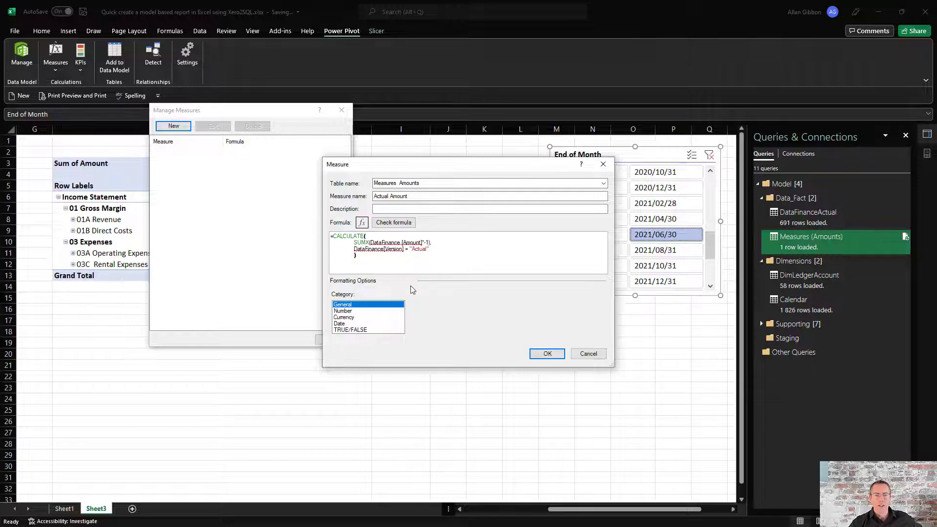
left_click(396, 223)
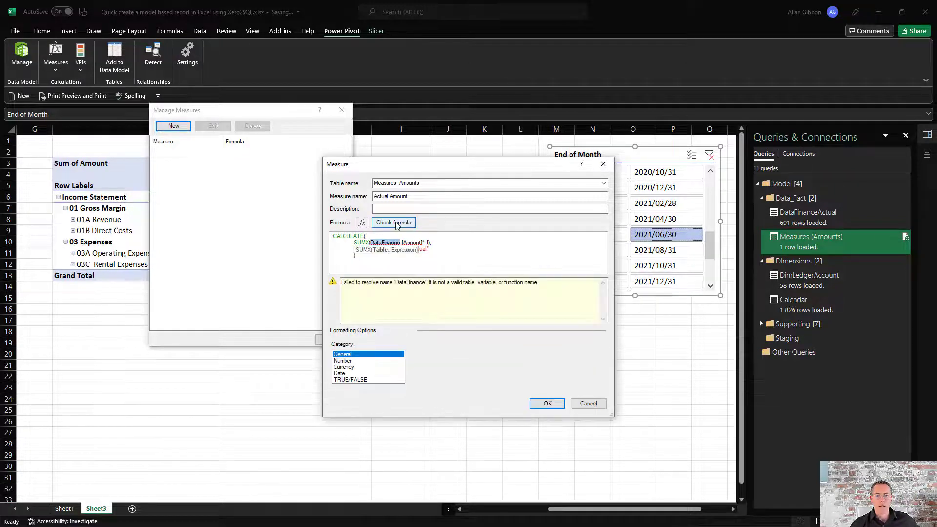
left_click_drag(411, 283, 423, 284)
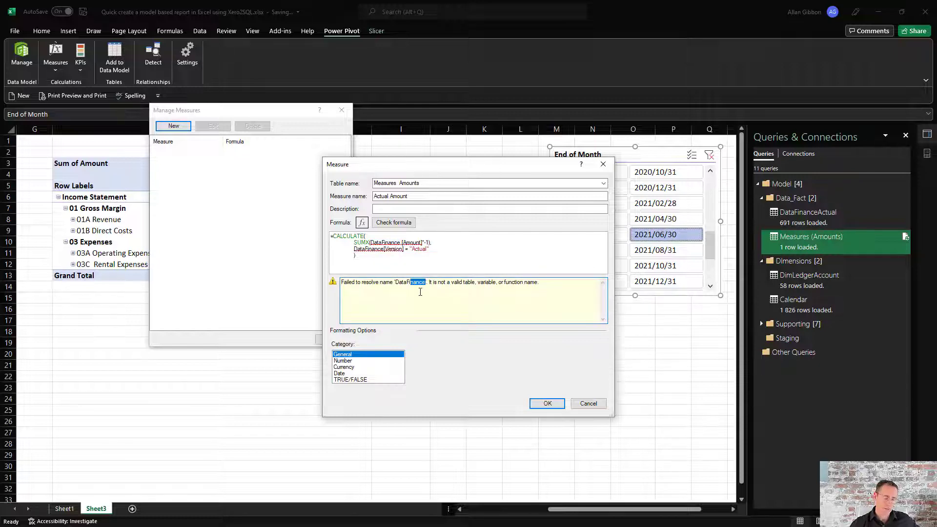
Change the table reference inside SUMX to DataFinanceActual and recheck the formula.
left_click(400, 241)
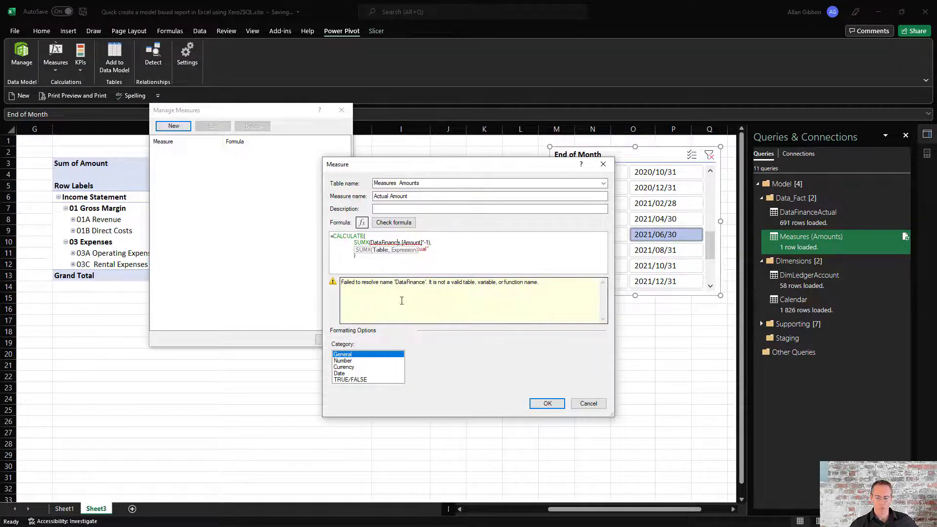
type("Act")
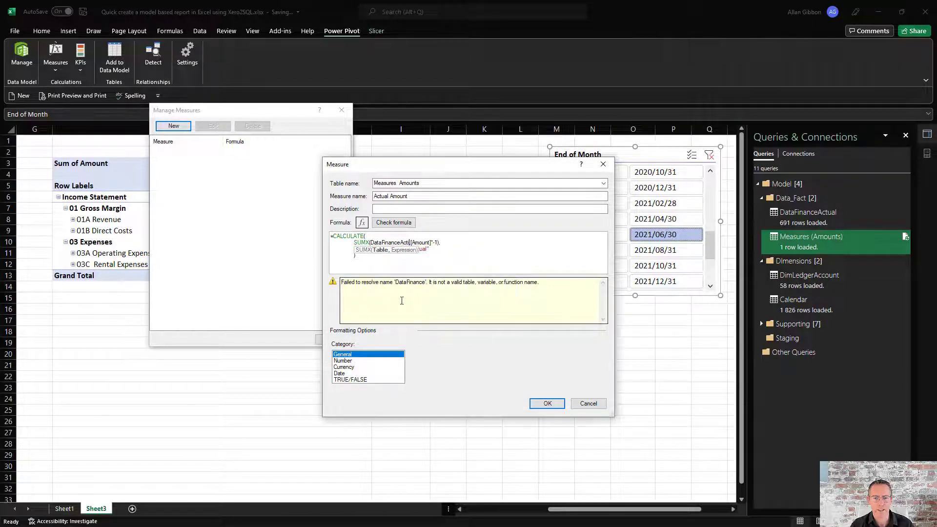
key("Tab")
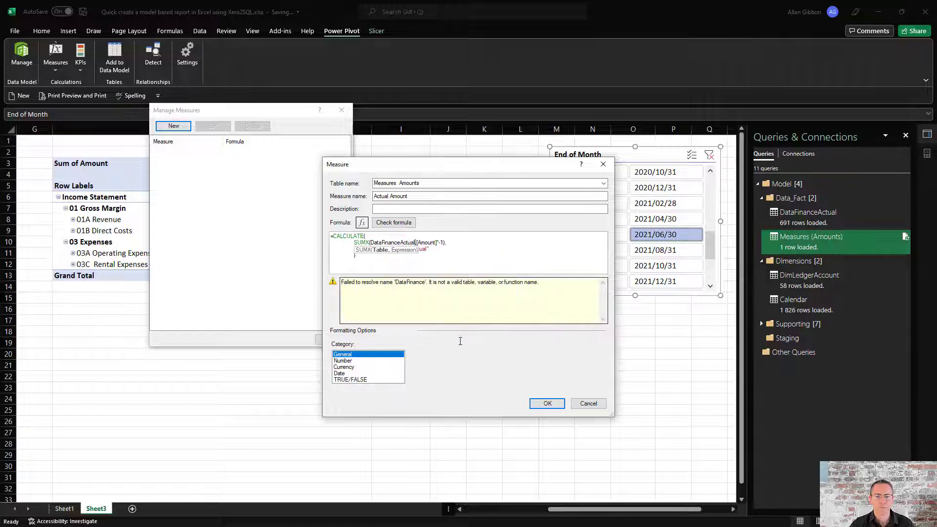
left_click(393, 223)
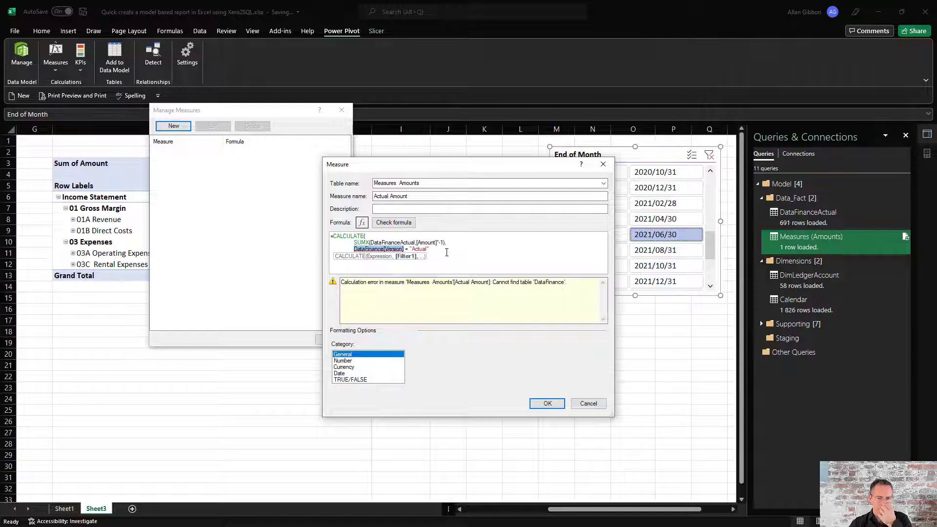
Change the table reference of the Version filter to DataFinanceActual and check the formula again.
left_click(382, 243)
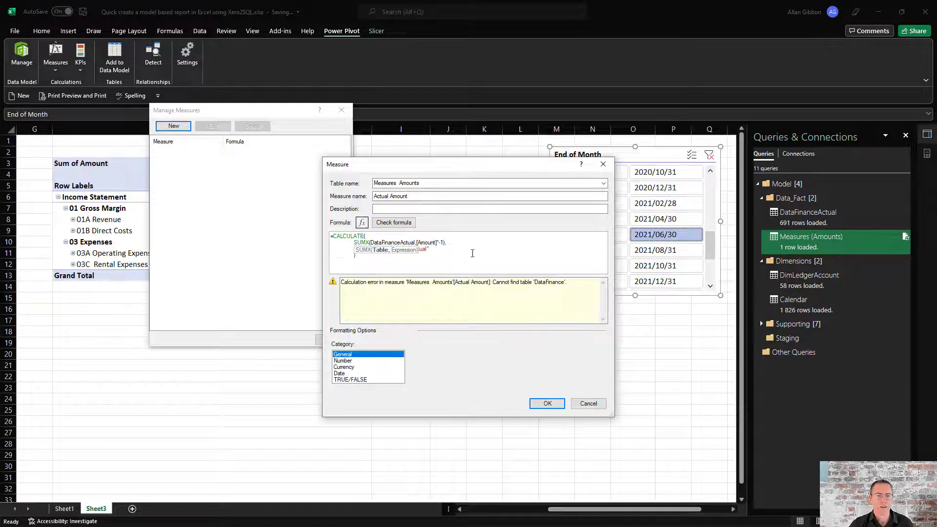
left_click(408, 261)
left_click(383, 250)
type("Act")
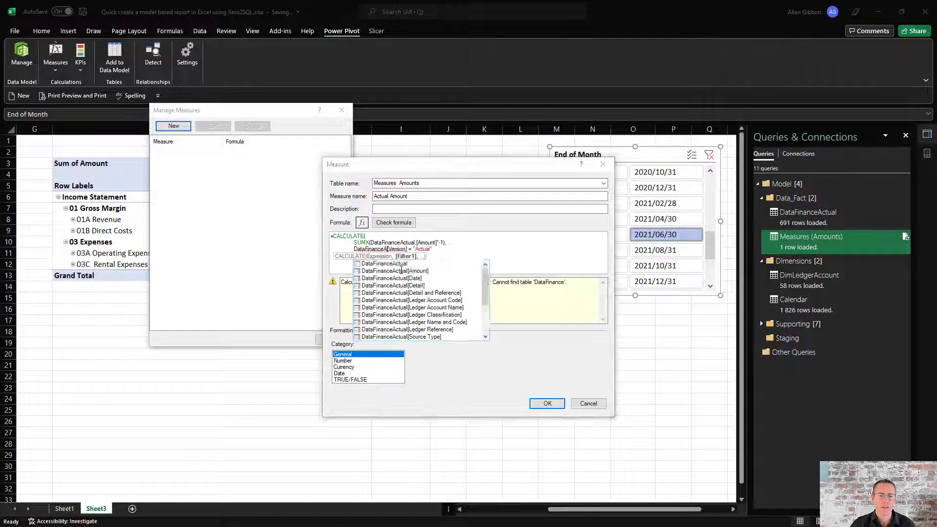
type("ual")
key("Escape")
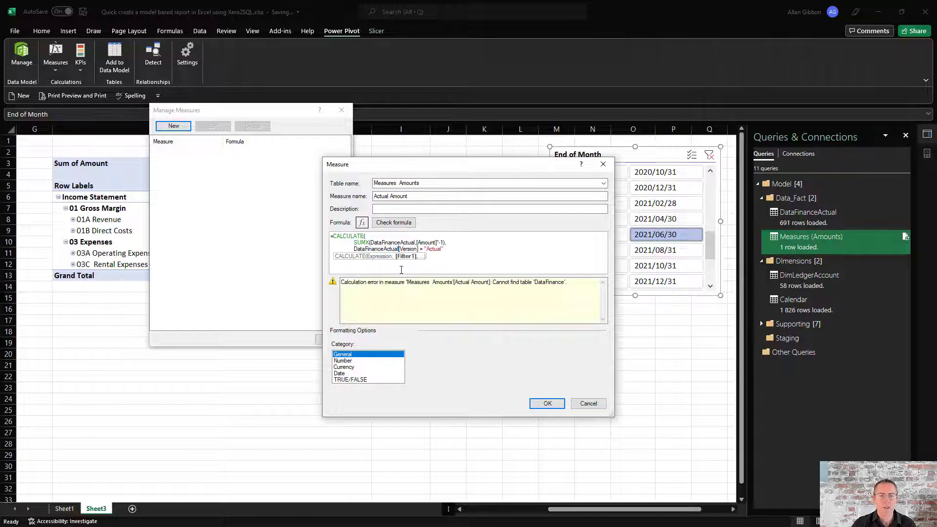
left_click(394, 222)
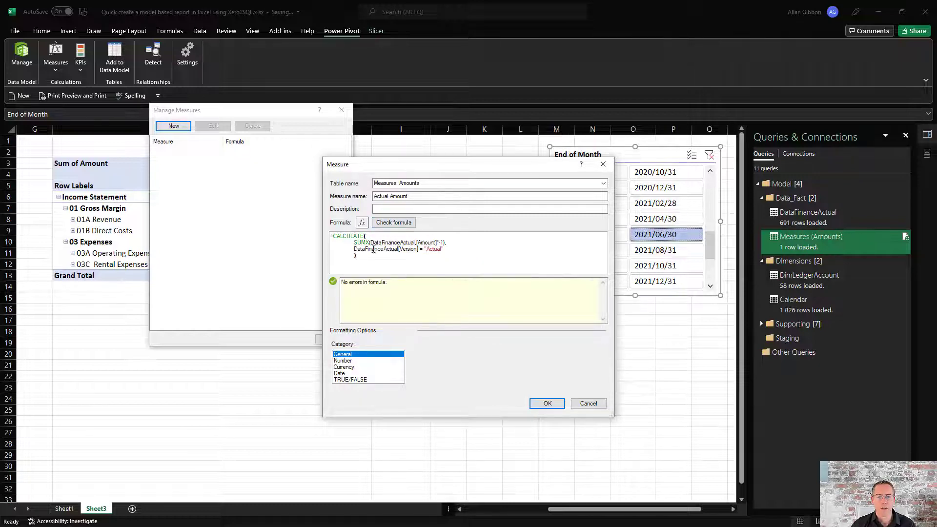
Review the formula's SUMX expression and Version filter, then cancel the new measure and close the measure manager.
left_click_drag(395, 282, 339, 285)
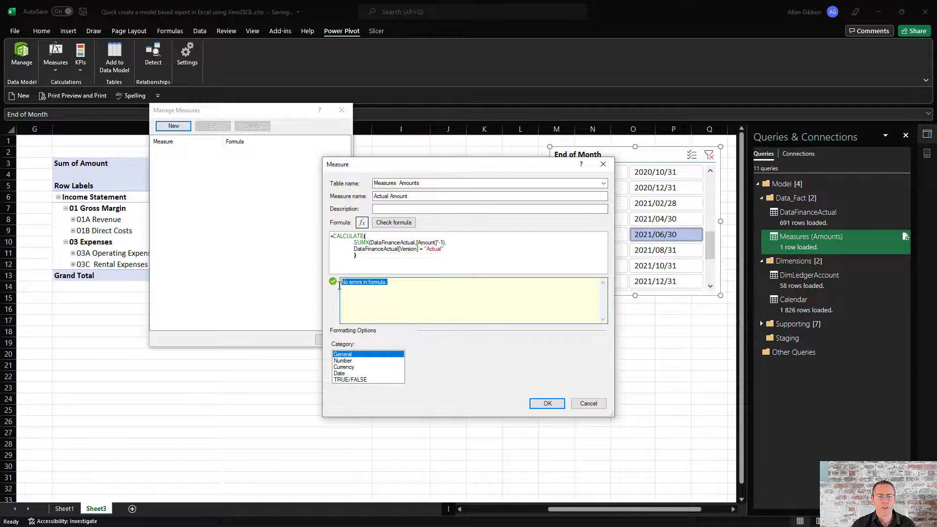
left_click(363, 243)
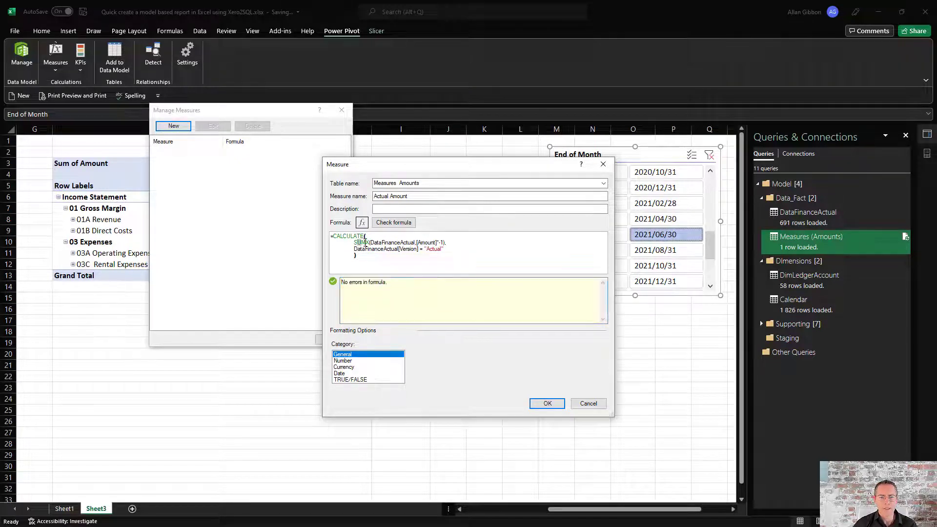
left_click(378, 263)
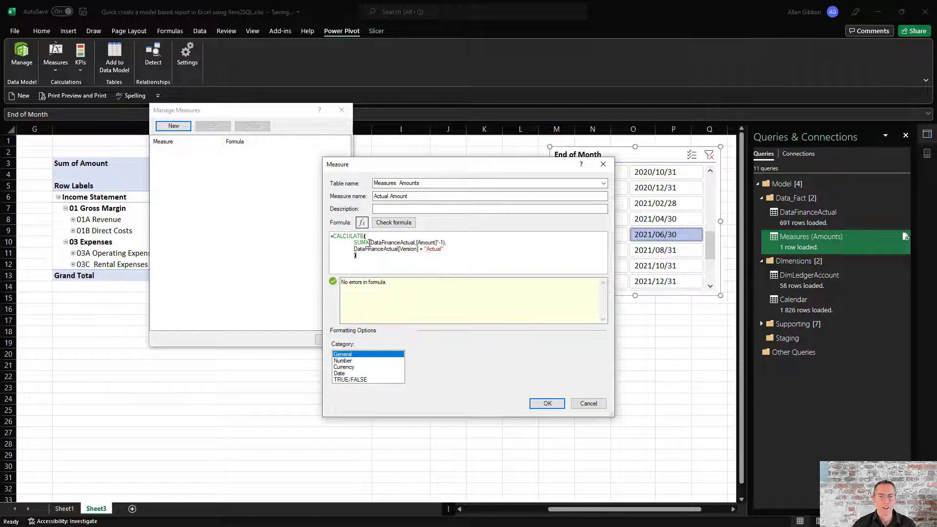
left_click_drag(371, 242, 438, 243)
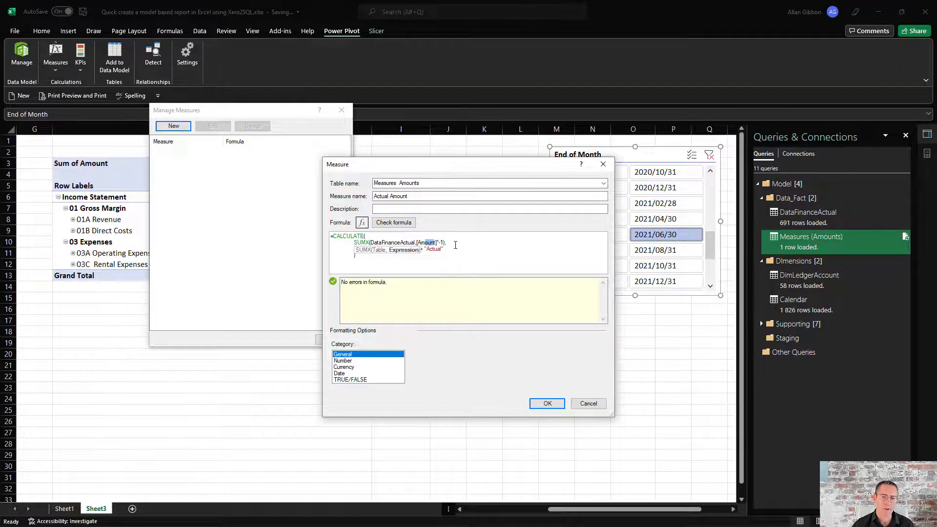
left_click(375, 256)
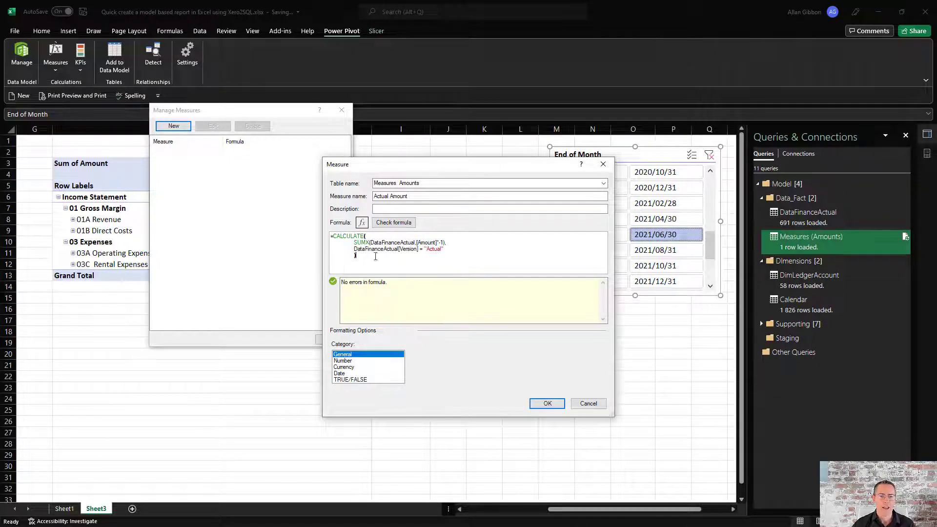
left_click_drag(446, 250, 411, 249)
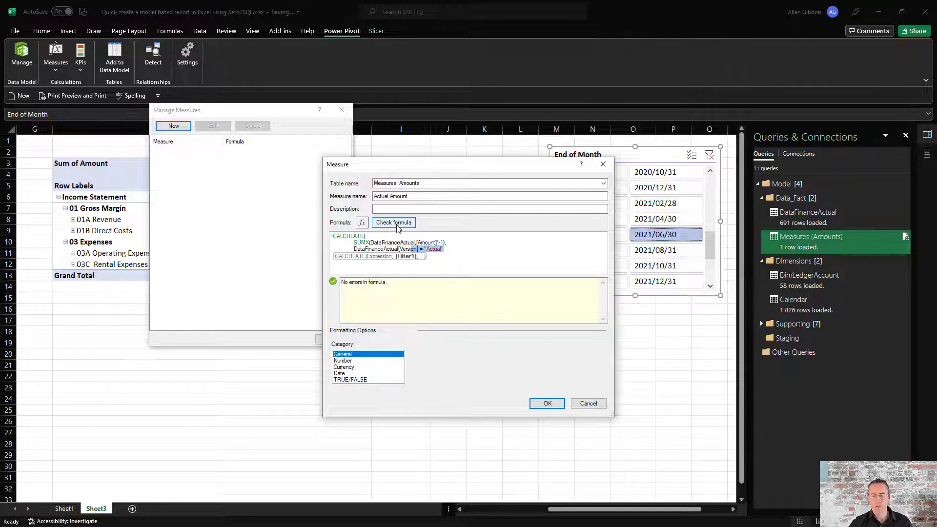
left_click(588, 403)
left_click(334, 337)
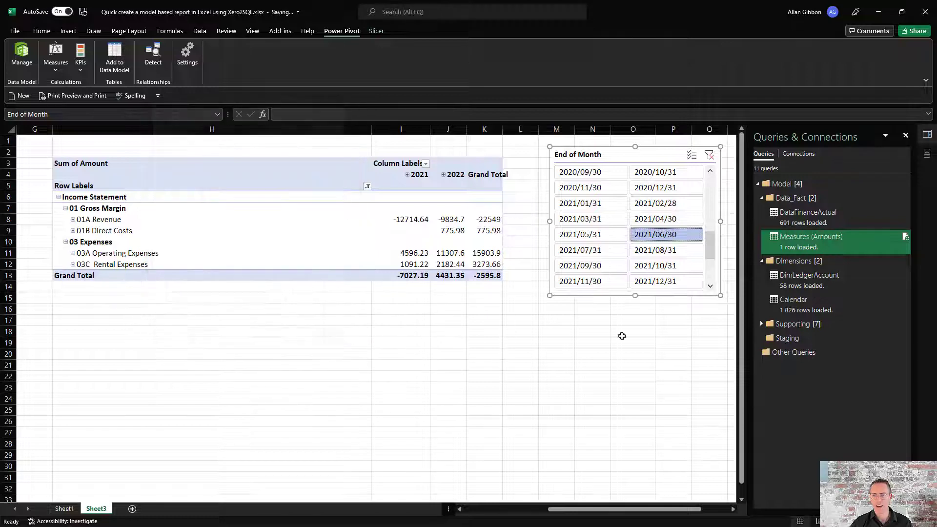
Open the DataFinanceActual query for editing and create a blank query in the Data_Fact group.
right_click(818, 218)
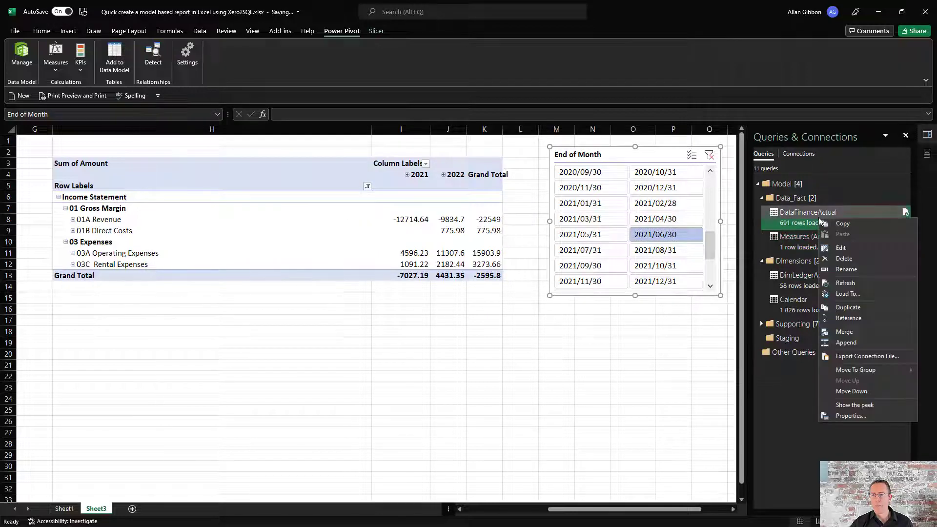
left_click(830, 247)
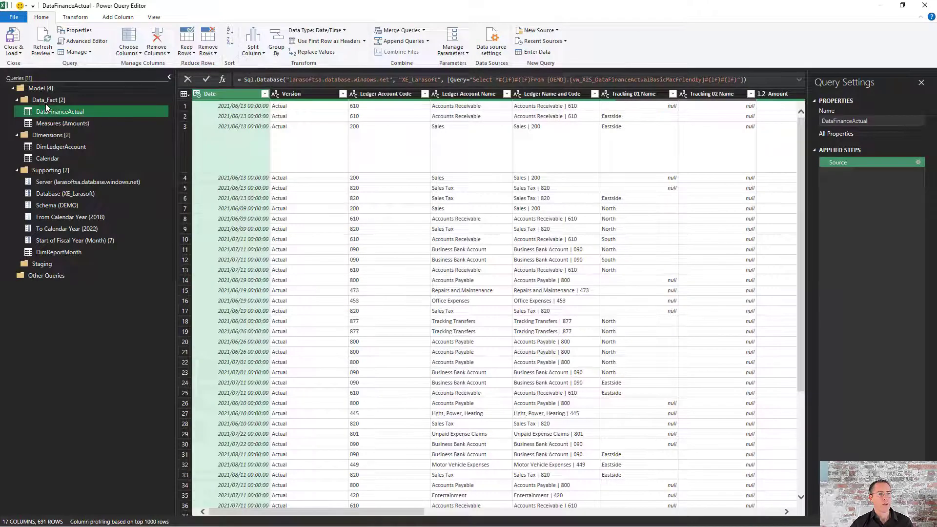
right_click(48, 100)
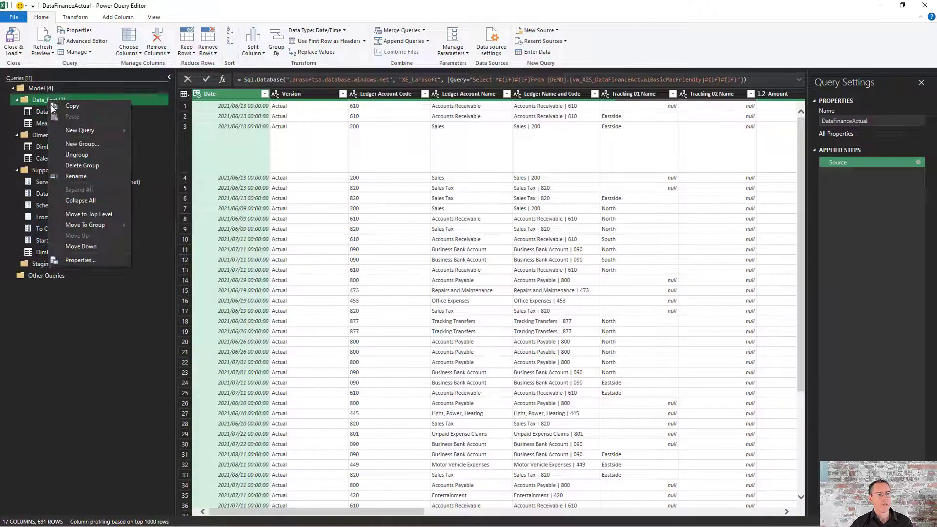
mouse_move(71, 132)
mouse_move(148, 176)
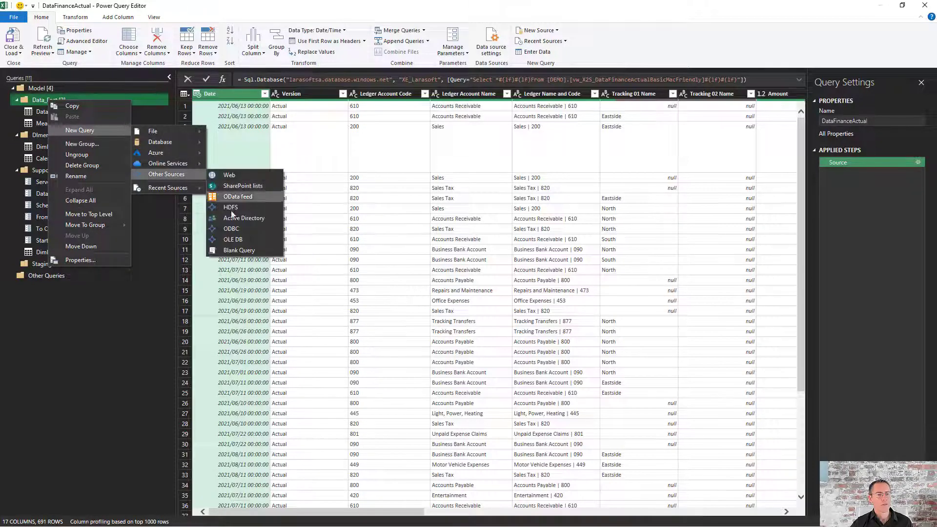
left_click(232, 251)
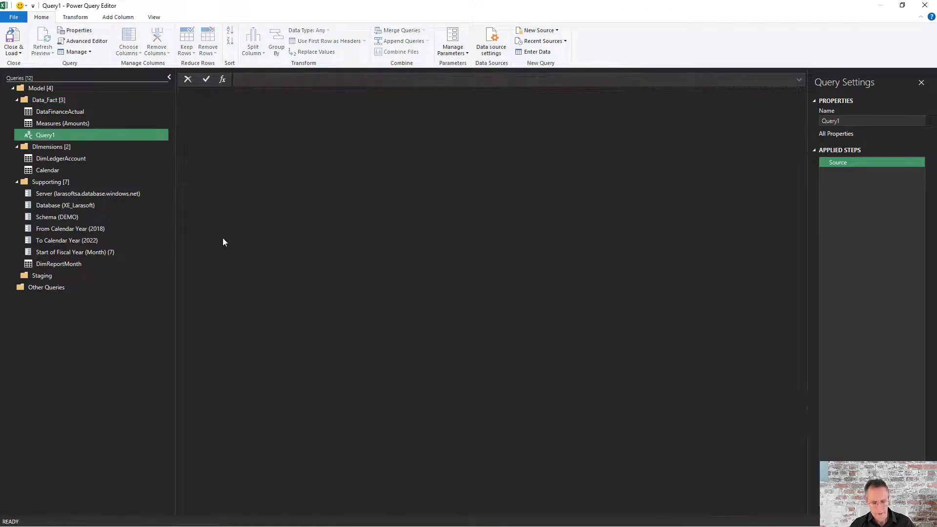
Enter the formula = Table.combine({DataFinanceActual}) as the source of the blank query.
type("= TABLE")
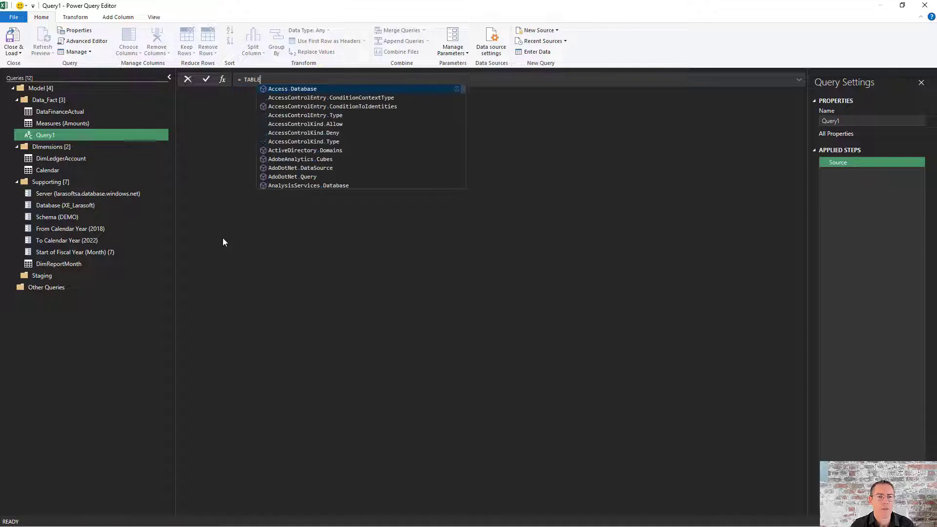
key("BackSpace")
key("BackSpace")
key("BackSpace")
key("BackSpace")
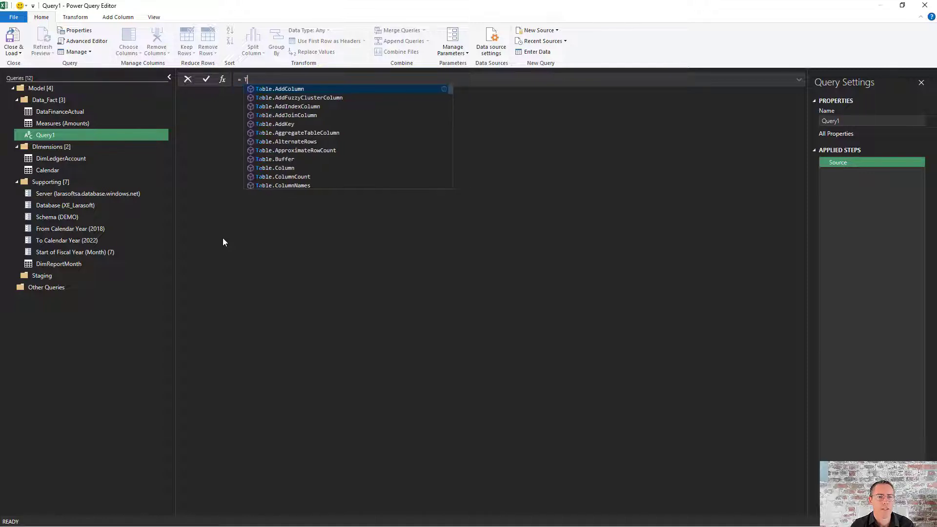
type("able.combin")
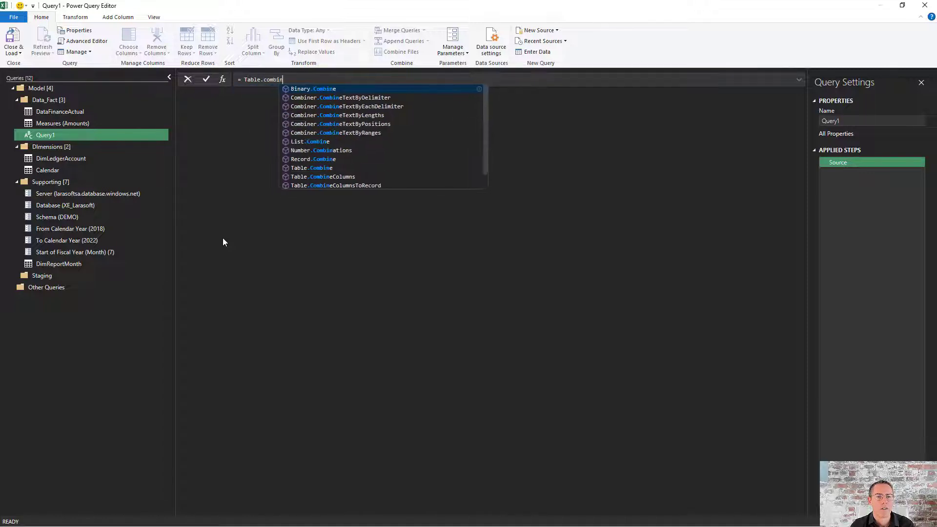
type("e({")
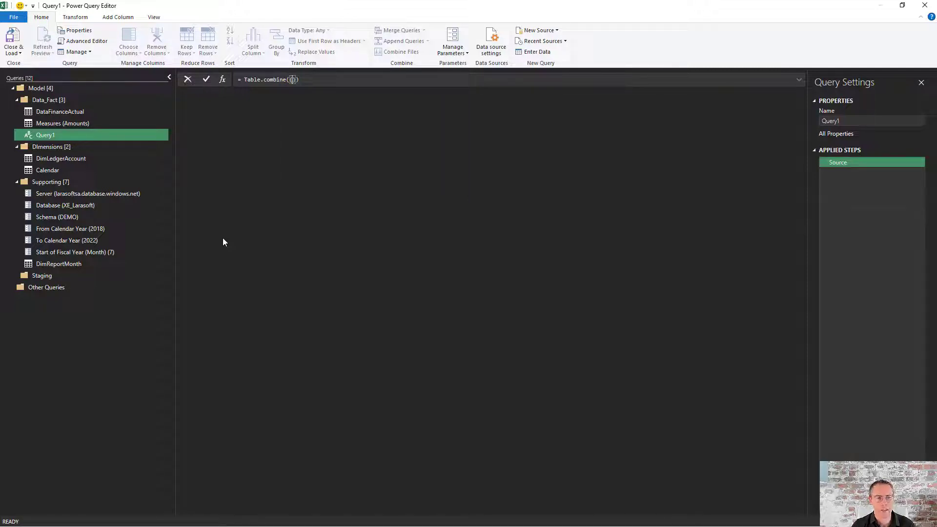
type("da")
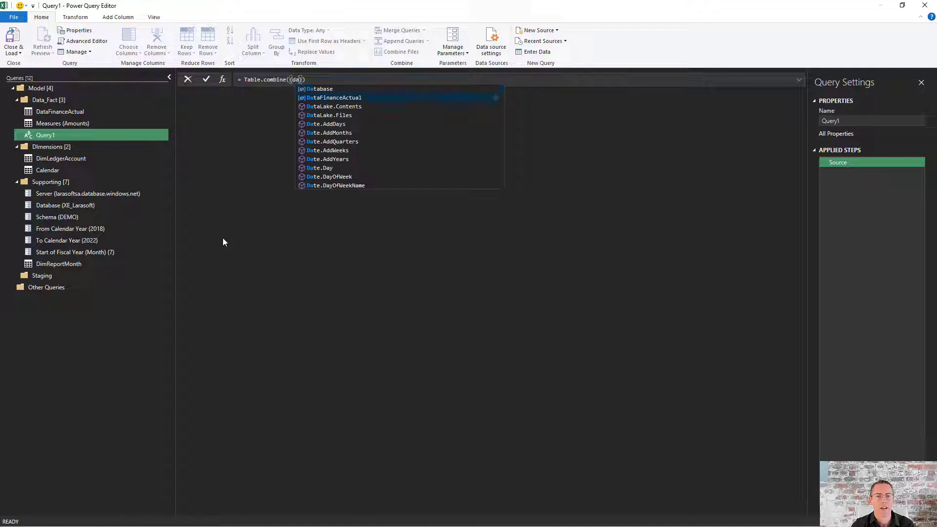
key("Tab")
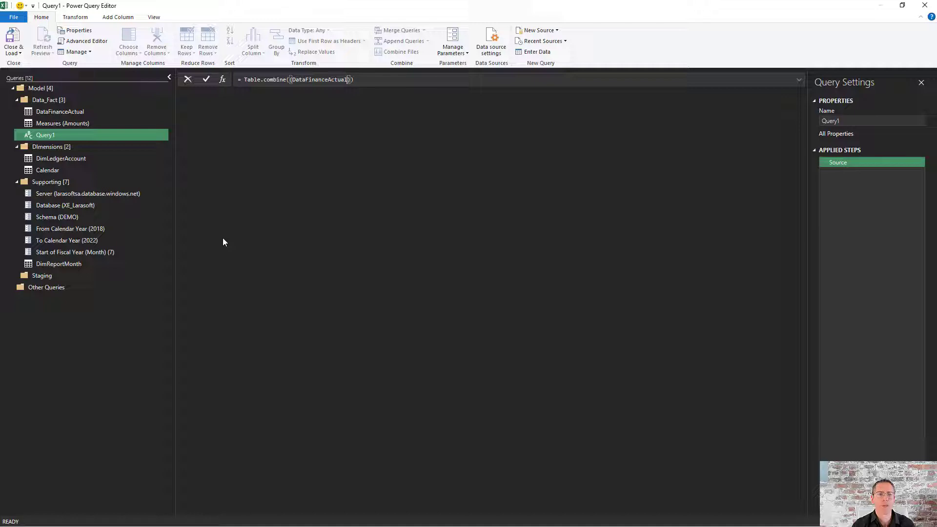
key("Return")
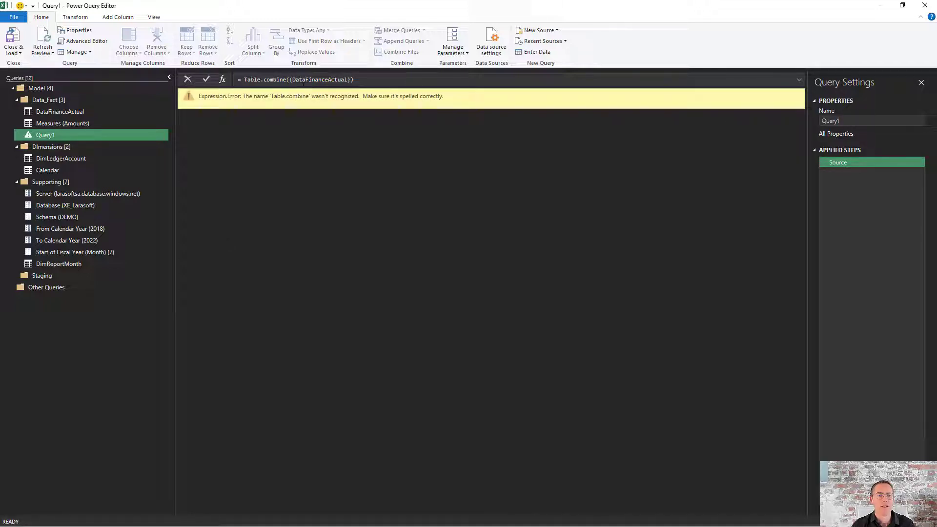
Correct the function name in the blank query's formula to Table.Combine with a capital C.
left_click(265, 80)
key("BackSpace")
type("C")
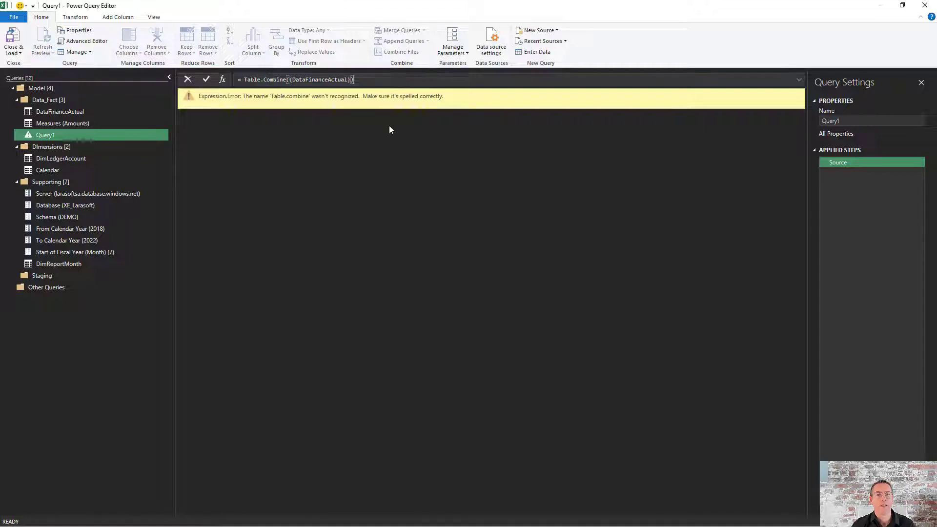
key("Return")
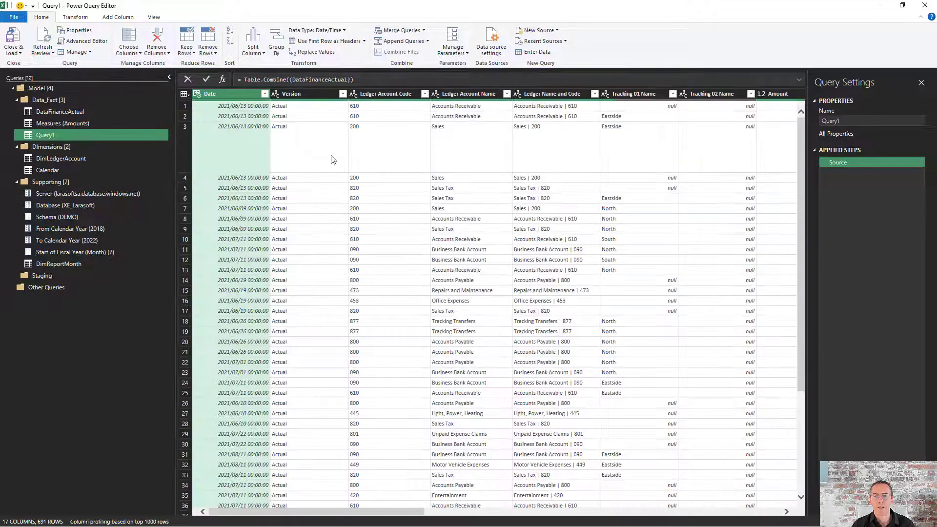
Rename the new combined query as DataFinance.
double_click(45, 137)
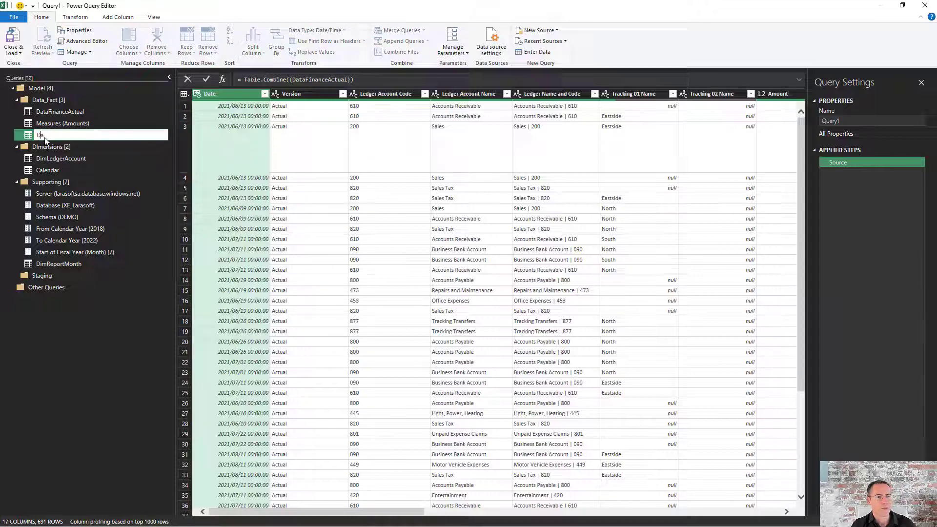
type("DataFinance")
key("Return")
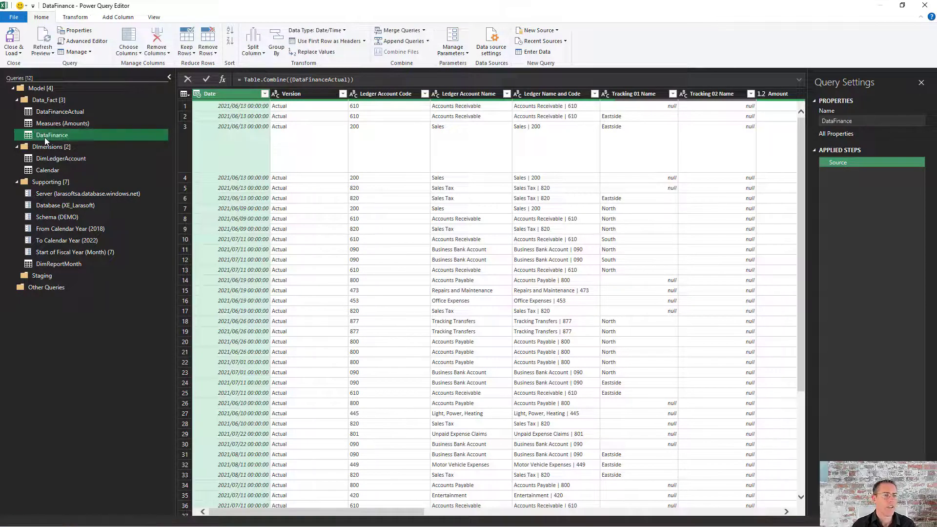
Rename the DataFinanceActual query as Staging_DataFinanceActual, accepting the recreation of its Data Model table, and move it into the Staging group.
double_click(43, 113)
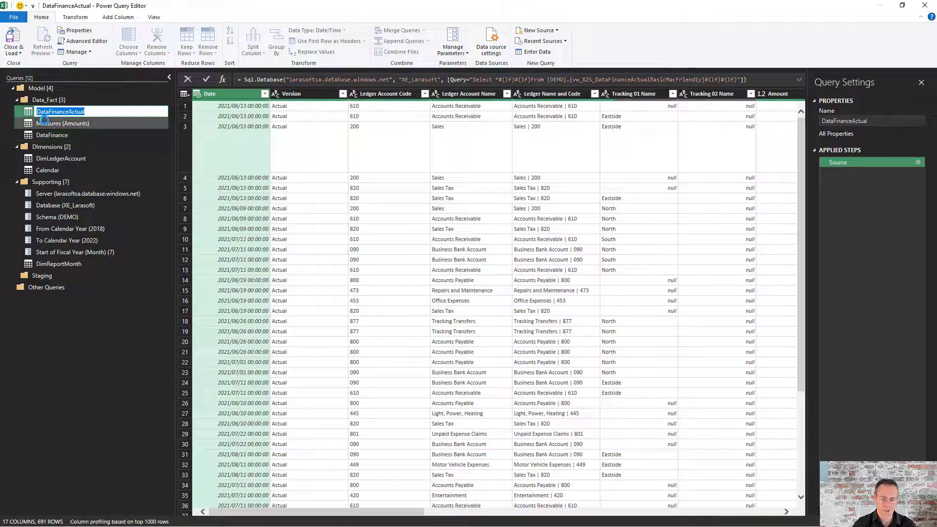
key("Home")
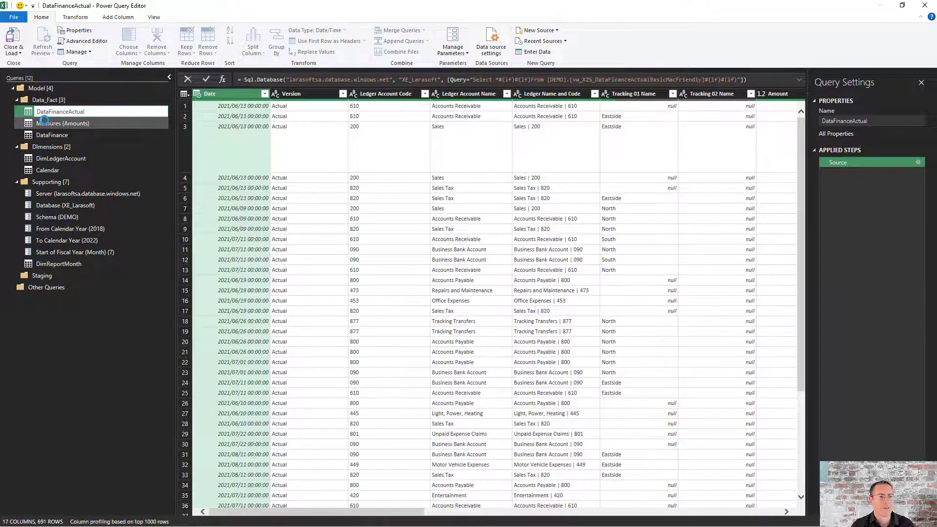
type("Staging_")
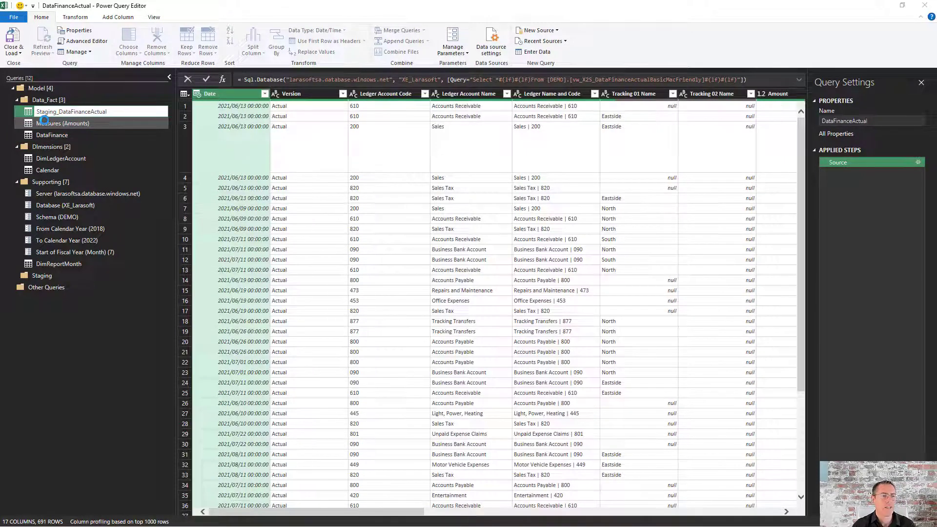
key("Return")
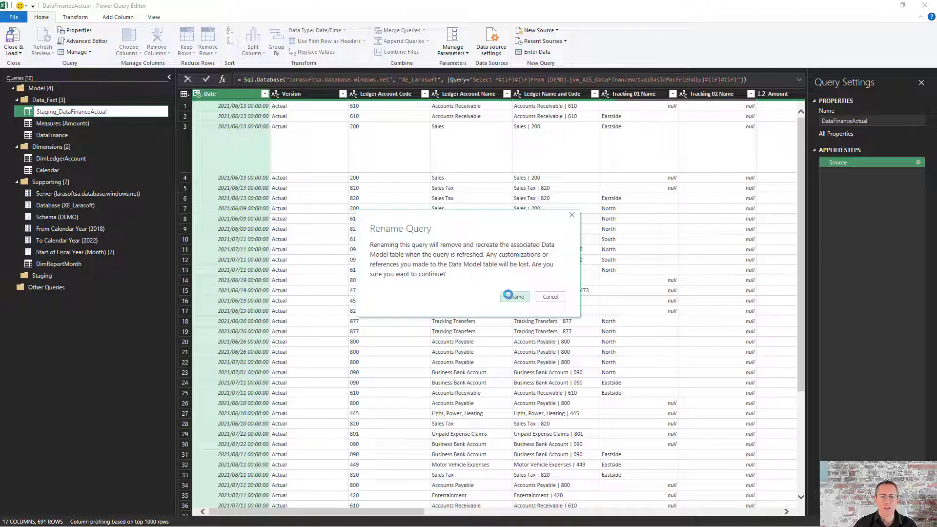
left_click(513, 296)
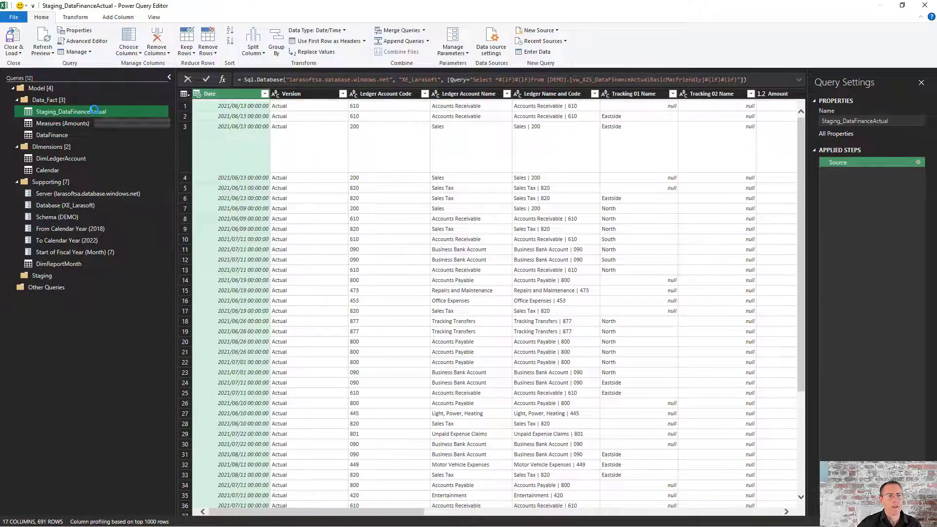
left_click_drag(94, 111, 83, 274)
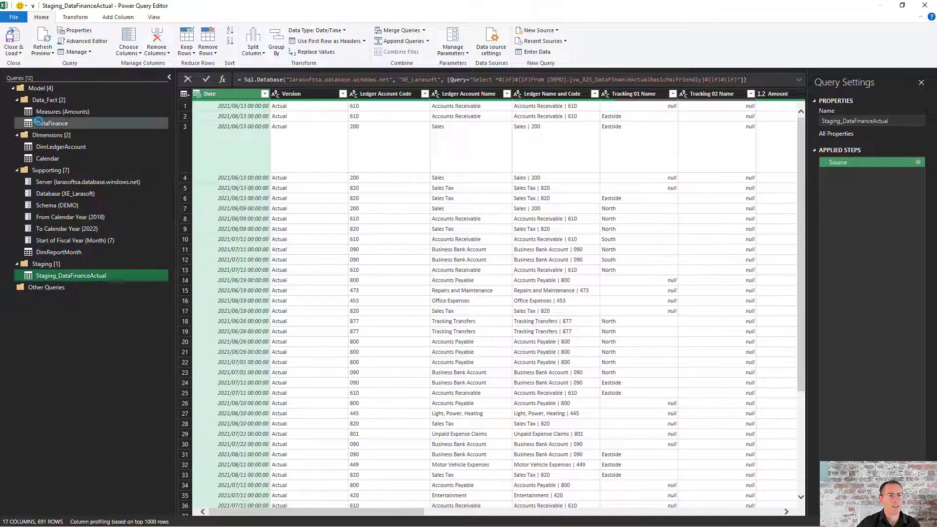
Place DataFinance first in the Data_Fact group and load it as a connection only, added to the Data Model.
left_click_drag(38, 121, 46, 108)
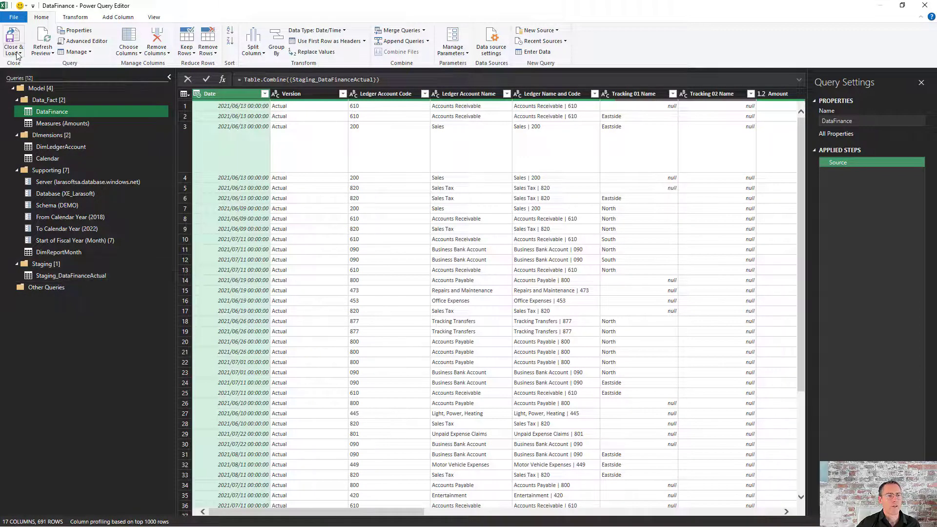
left_click(18, 54)
left_click(19, 76)
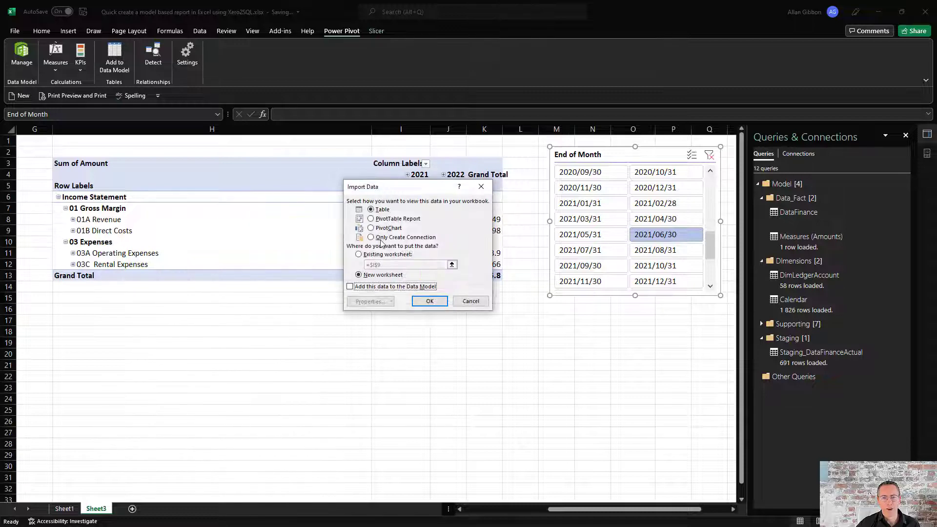
left_click(381, 238)
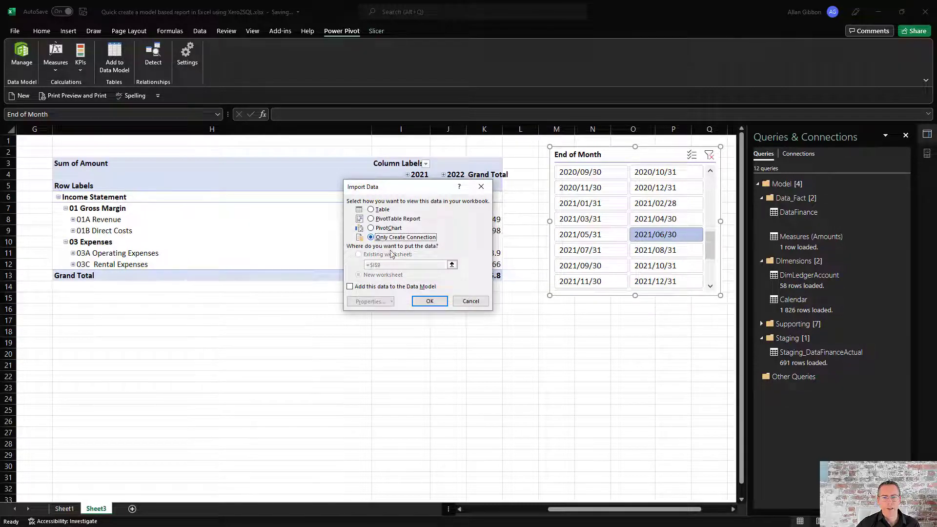
left_click(360, 288)
left_click(429, 302)
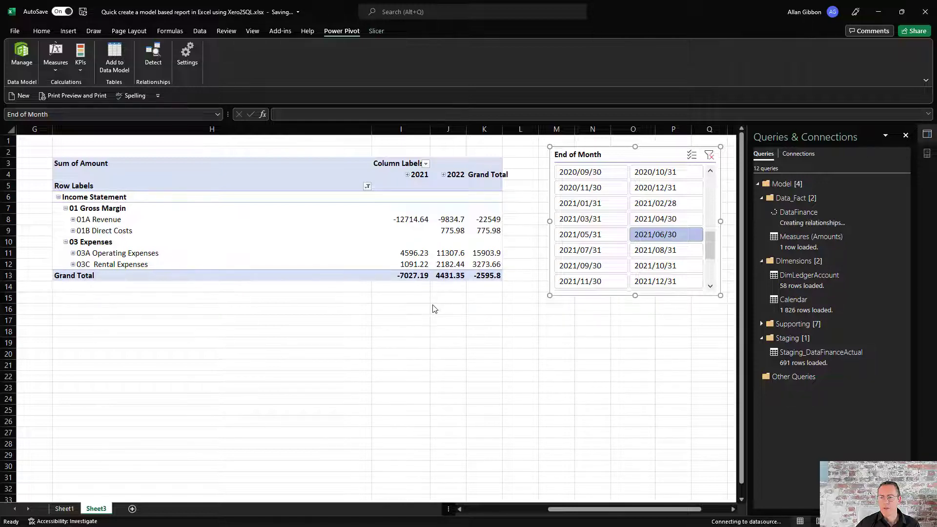
Change the load setting of Staging_DataFinanceActual to connection only, outside the Data Model, and accept the possible data loss.
left_click(814, 363)
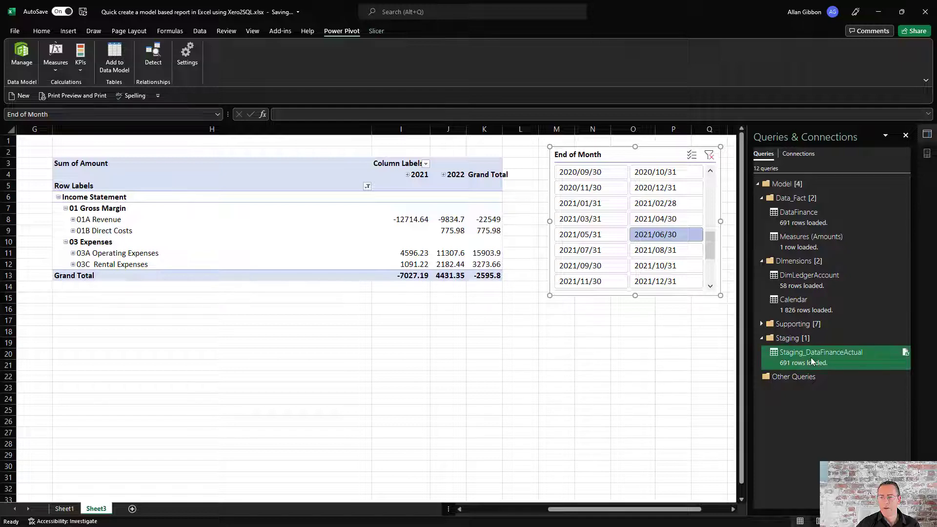
right_click(814, 363)
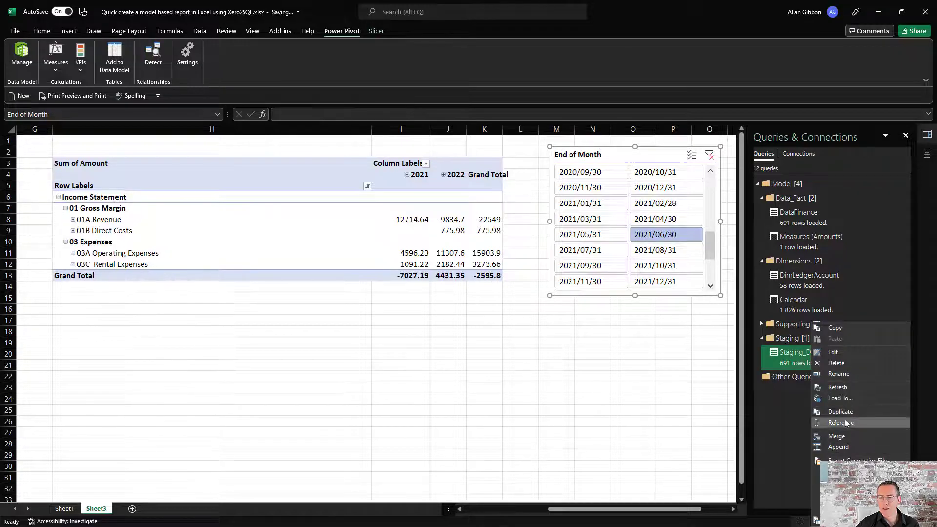
left_click(846, 399)
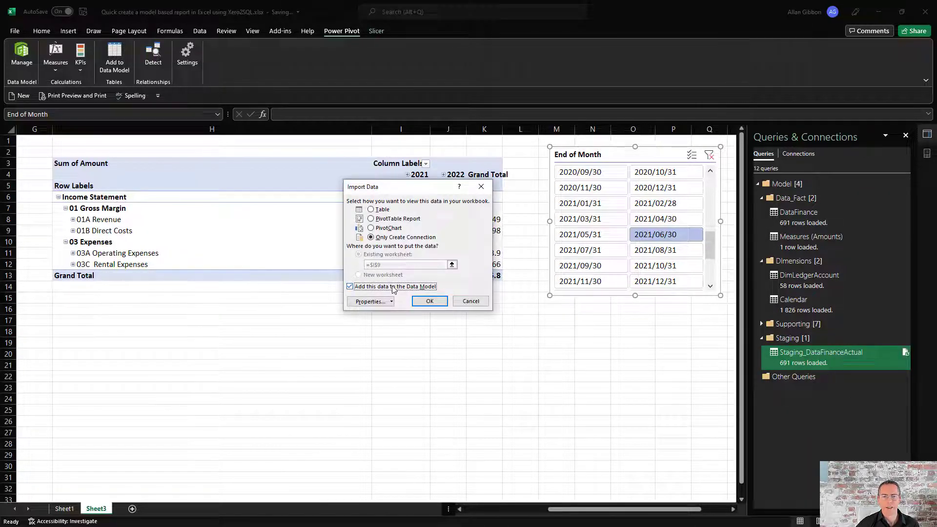
left_click(429, 300)
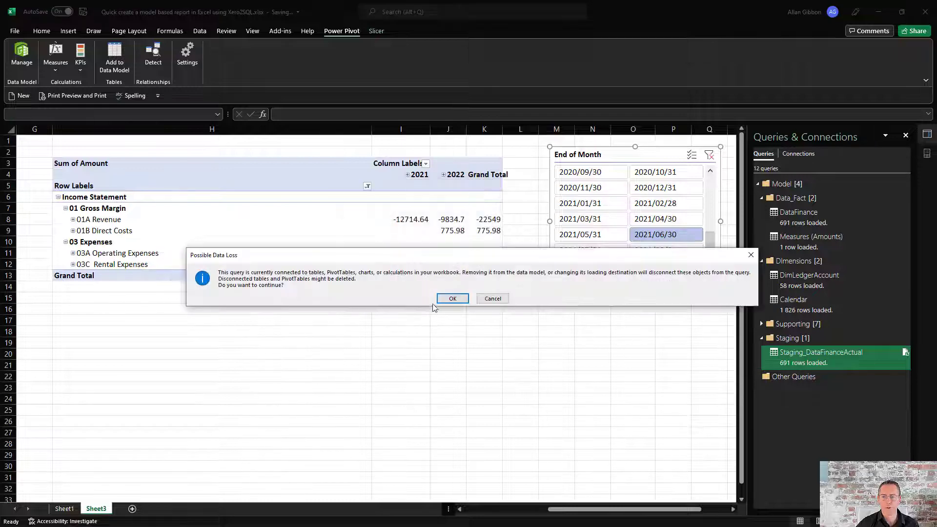
left_click(446, 301)
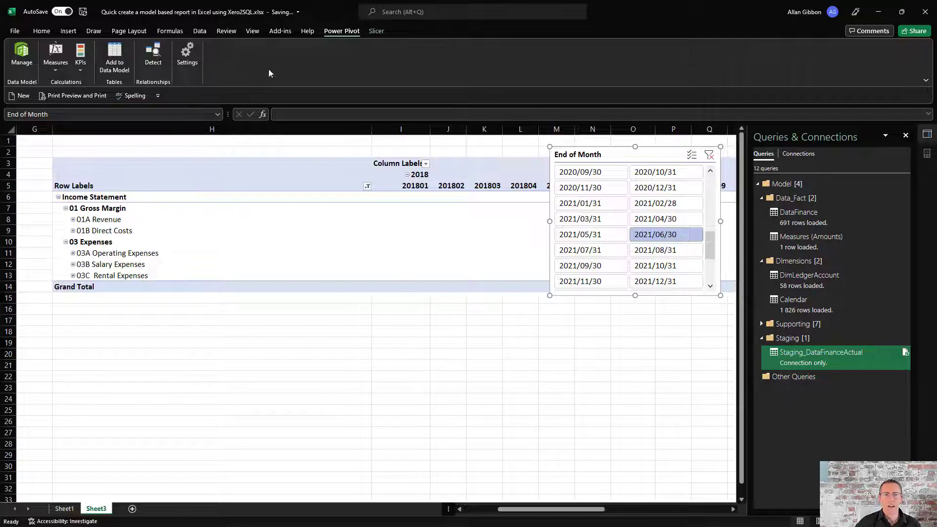
Open the Data Model's diagram and arrange Calendar below DimLedgerAccount, DataFinance beside them, and DimReportMonth above Measures Amounts.
left_click(22, 54)
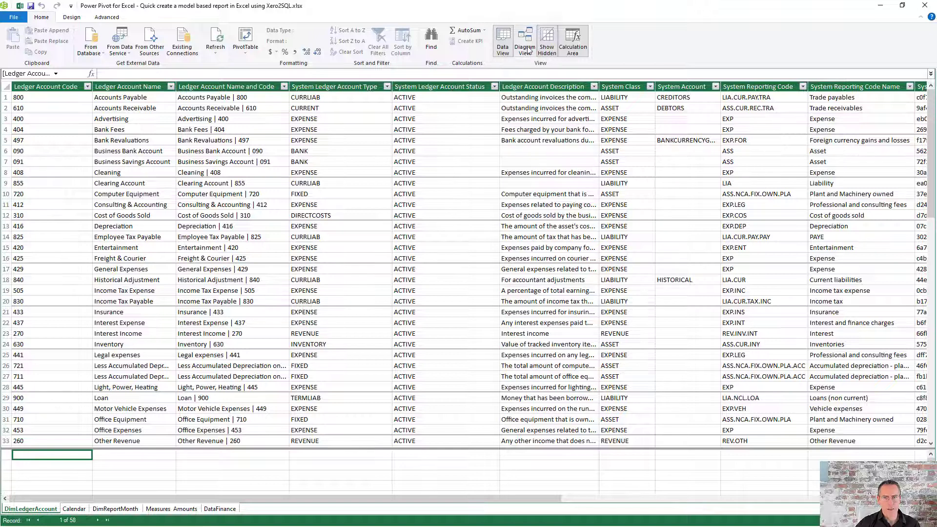
left_click(524, 41)
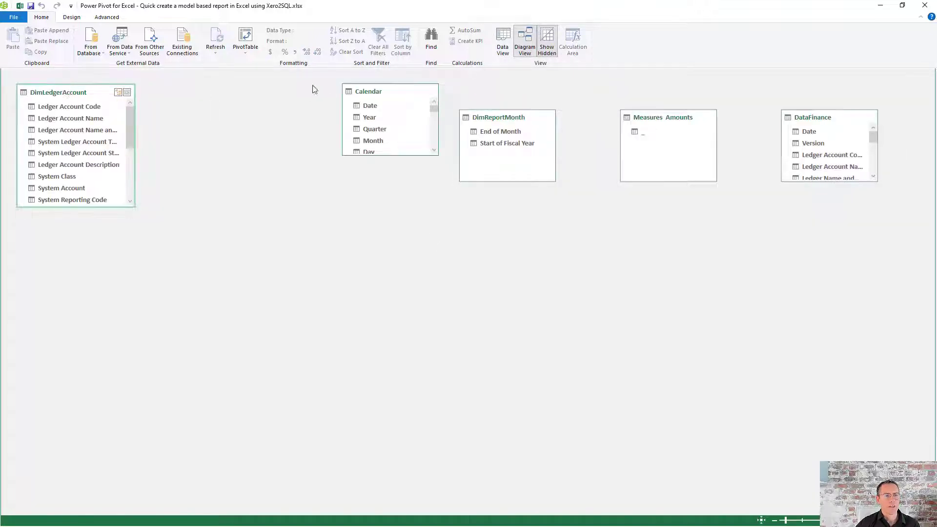
left_click_drag(374, 92, 80, 243)
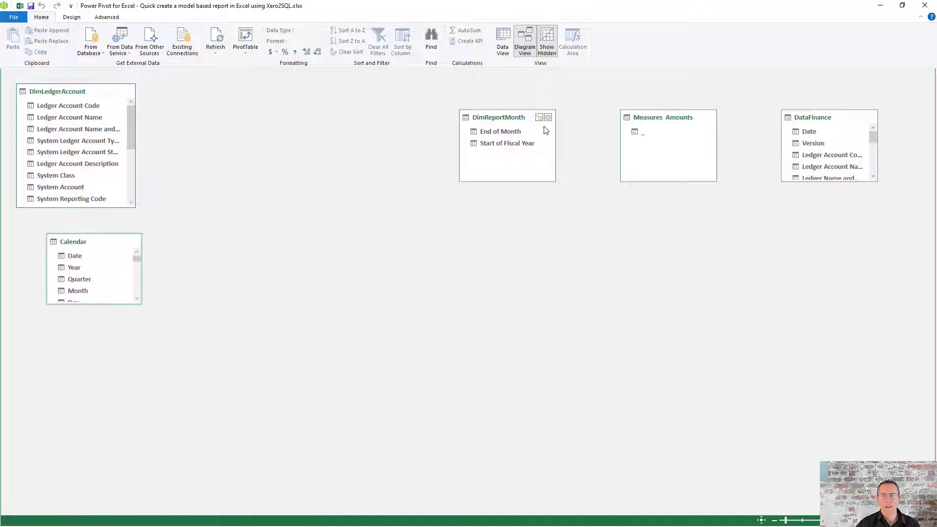
left_click_drag(511, 122, 571, 96)
left_click_drag(680, 119, 603, 192)
left_click_drag(820, 116, 227, 115)
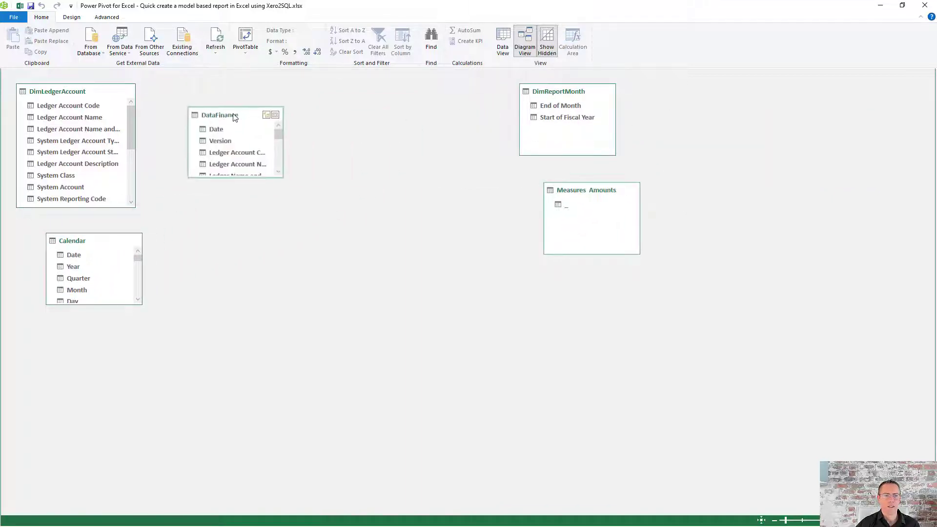
Enlarge DataFinance and relate its Date to Calendar's Date and its System Id to DimLedgerAccount's System Id, closing the Data Model window.
left_click_drag(227, 174, 223, 416)
left_click_drag(88, 239, 212, 132)
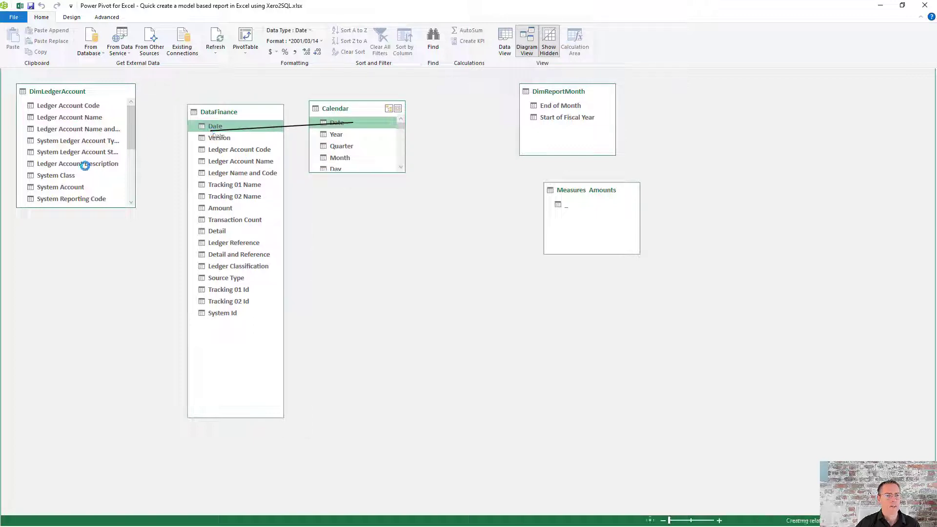
scroll(59, 185, "down", 3)
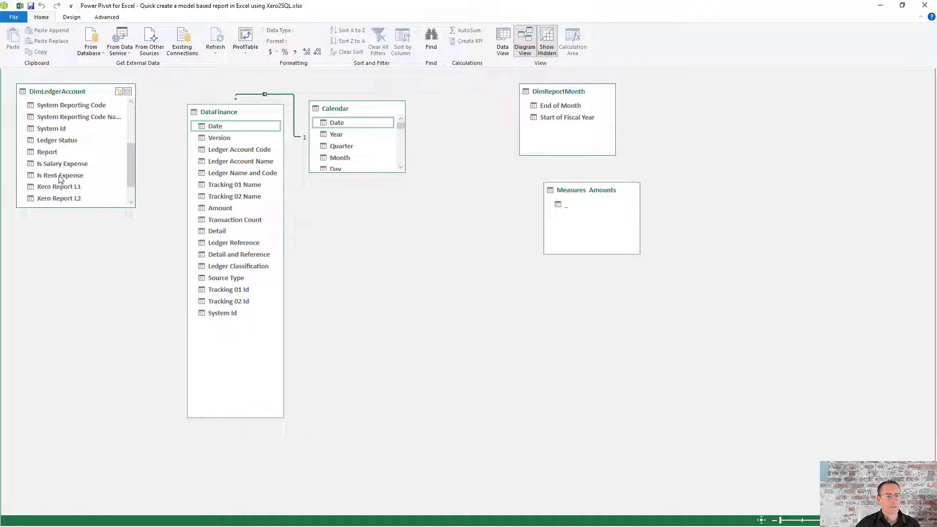
left_click_drag(41, 130, 224, 314)
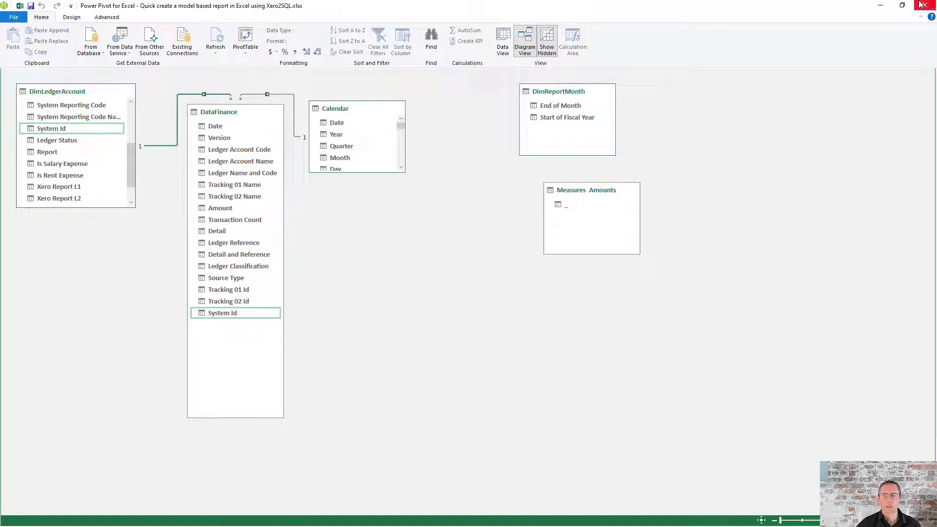
left_click(919, 9)
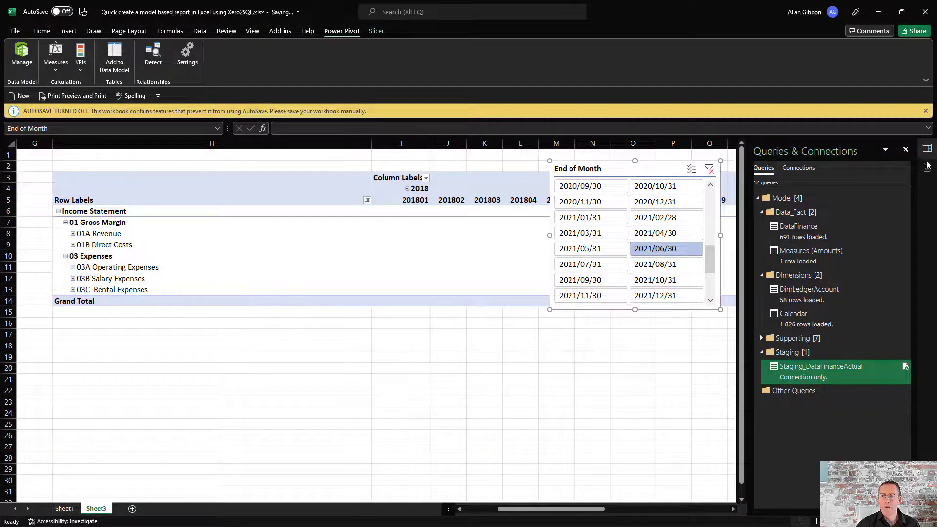
Show the field list for the Sheet3 PivotTable and add DataFinance's Amount field to its values.
left_click(401, 233)
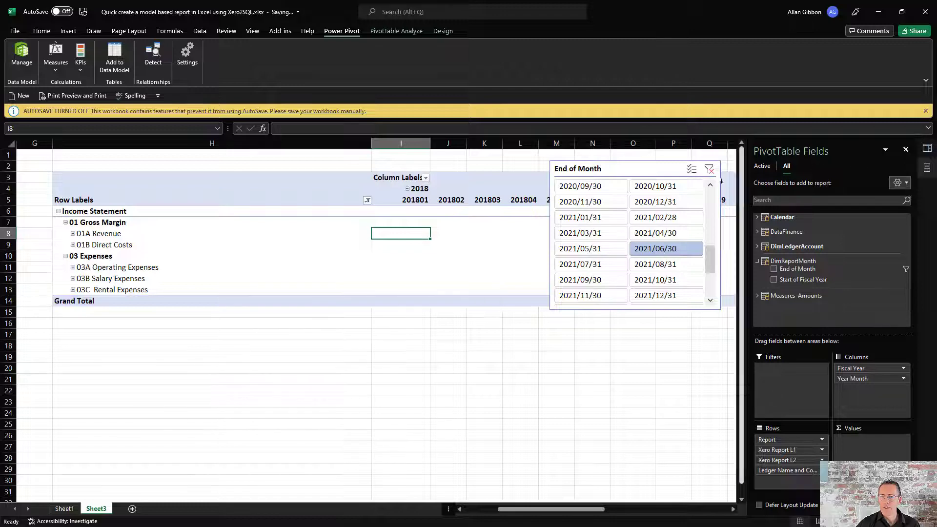
left_click(927, 168)
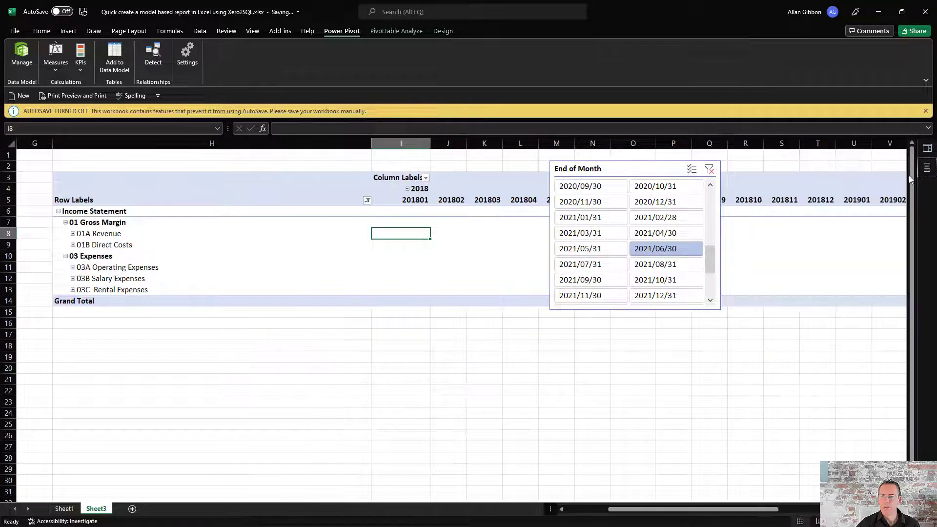
left_click(395, 31)
left_click(926, 147)
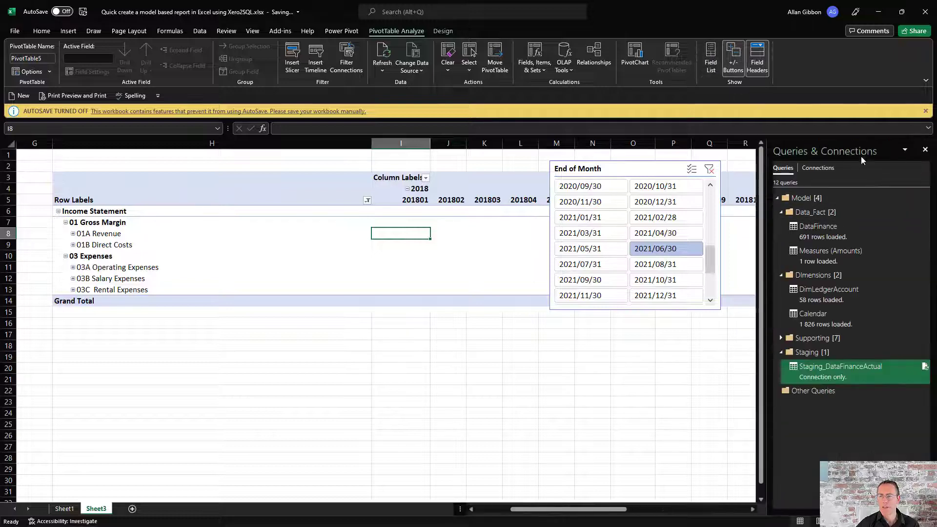
left_click(703, 56)
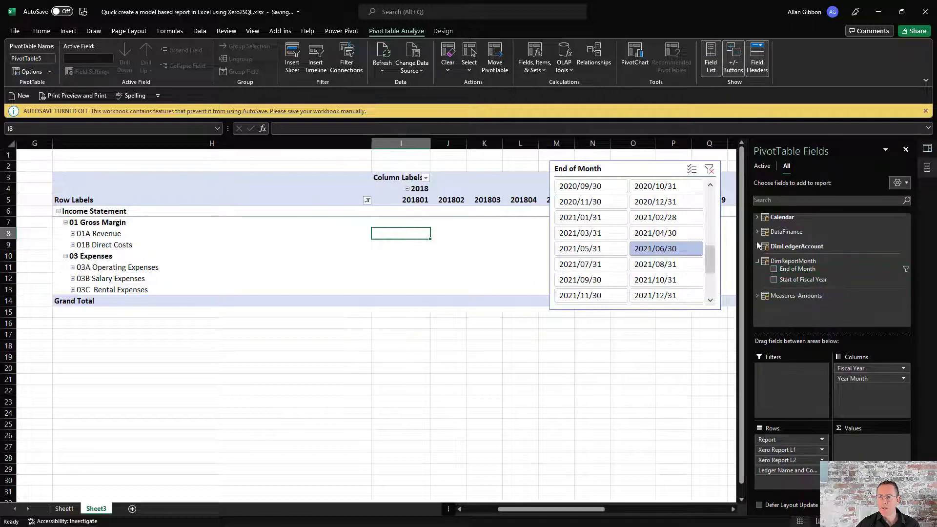
left_click(757, 232)
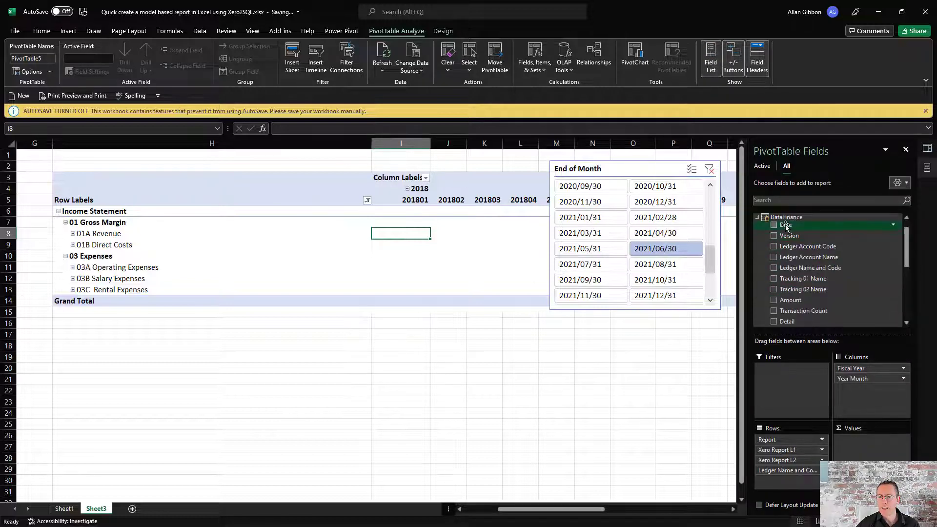
left_click_drag(800, 300, 863, 439)
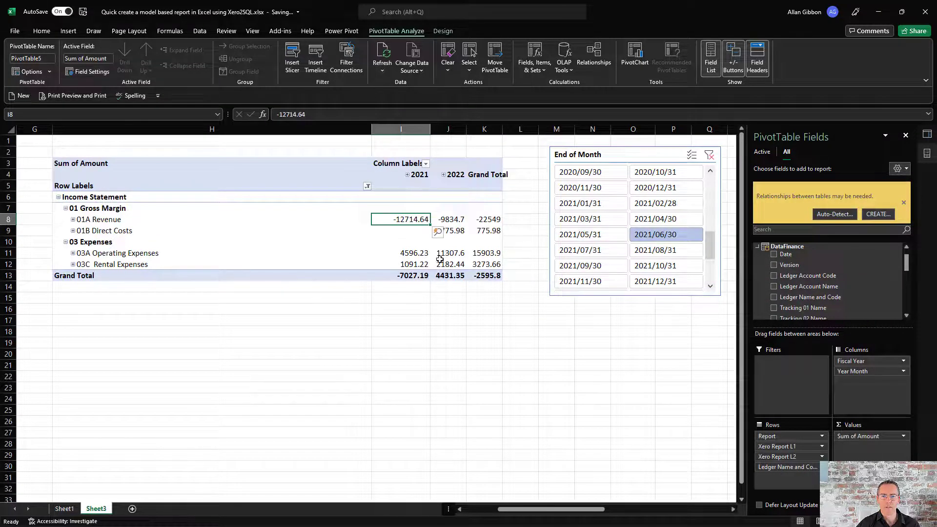
Expand fiscal years 2021 and 2022 into their months and remove Sum of Amount from the PivotTable's values.
left_click(407, 175)
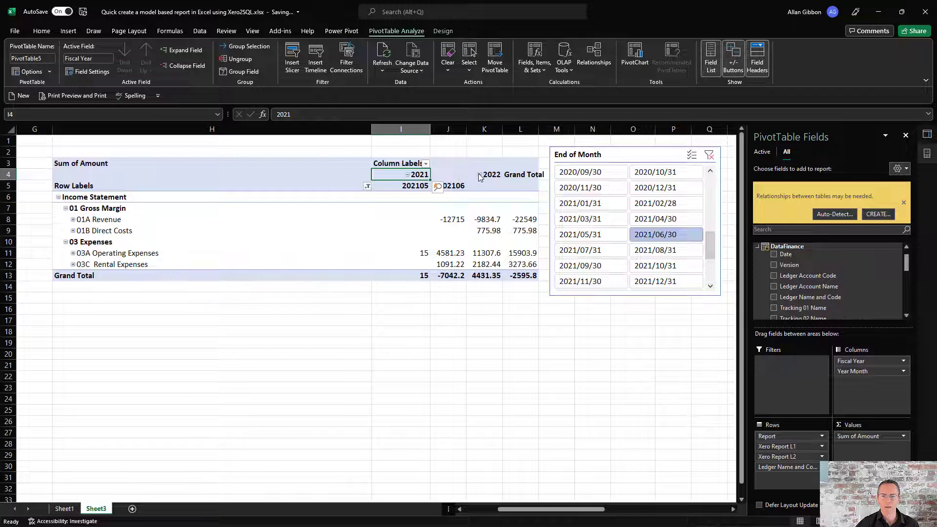
left_click(479, 175)
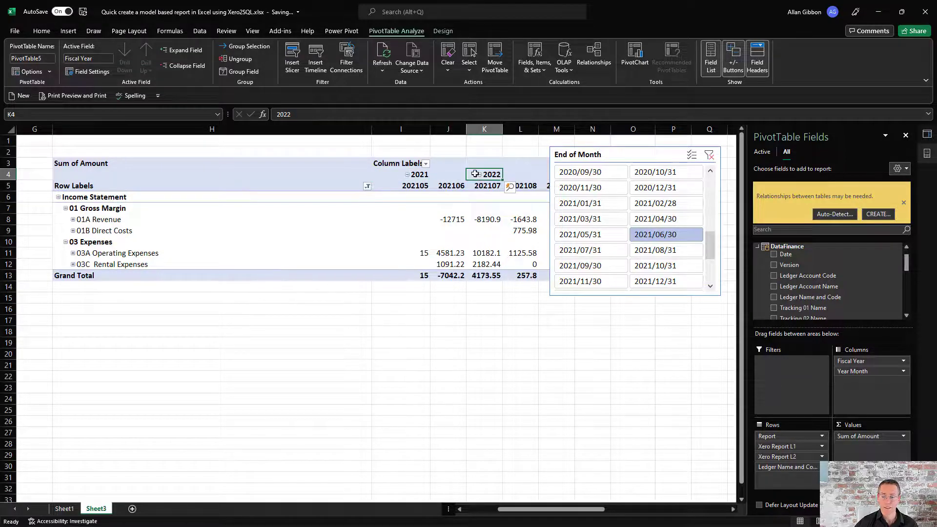
left_click_drag(857, 435, 95, 36)
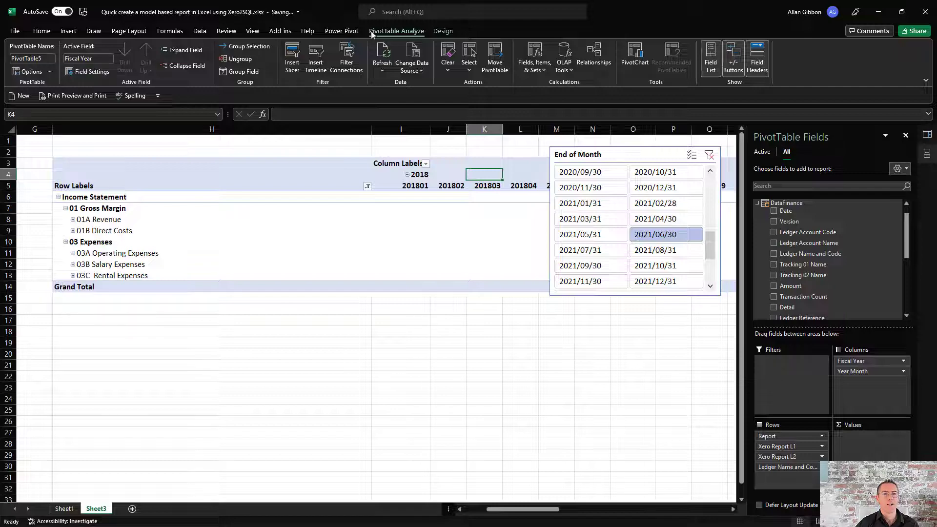
Start a new measure in the Measures Amounts table, copying its name, Actual Amount, from the Notepad notes.
left_click(342, 31)
left_click(63, 65)
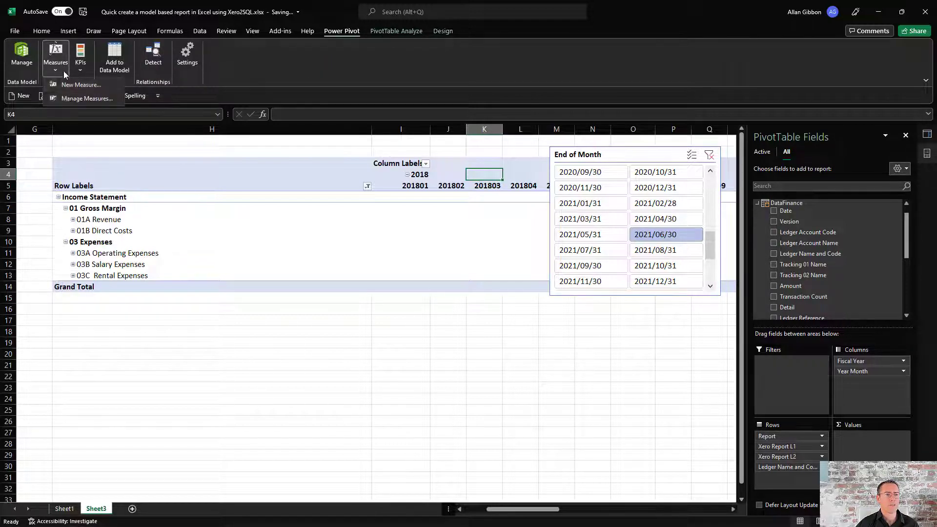
left_click(65, 97)
left_click(399, 172)
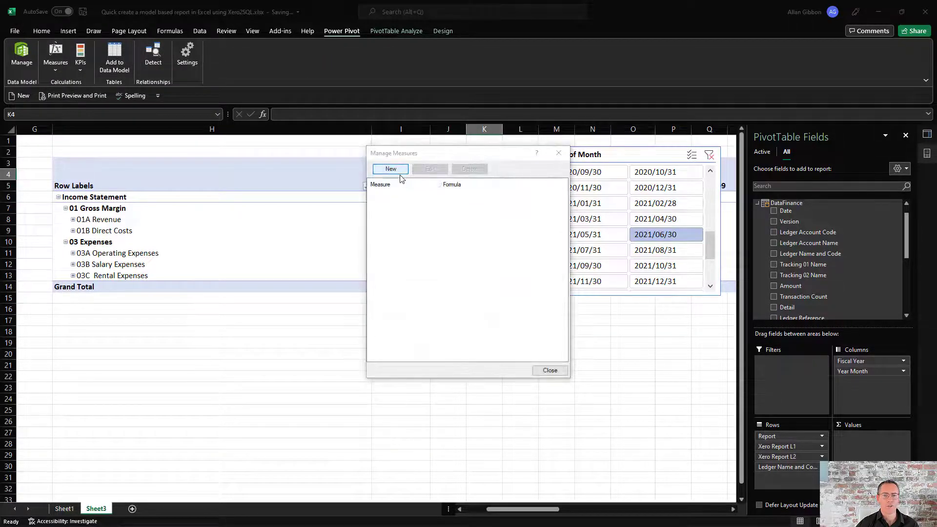
key("alt+Tab")
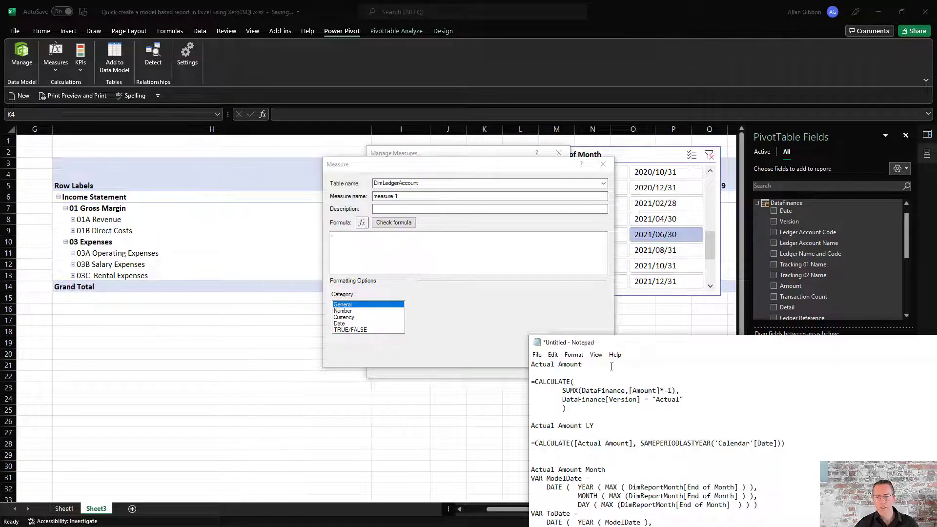
left_click_drag(669, 367, 531, 365)
key("ctrl+c")
left_click(417, 196)
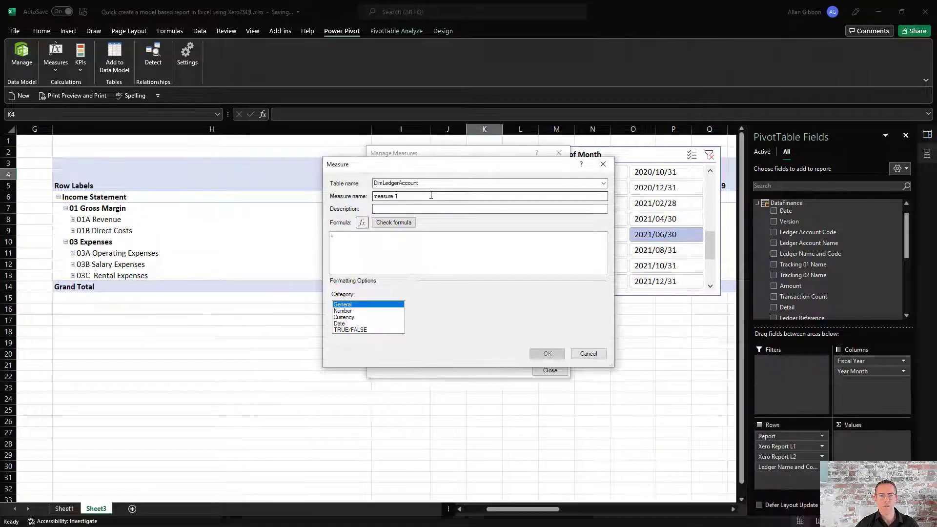
key("ctrl+v")
left_click(390, 183)
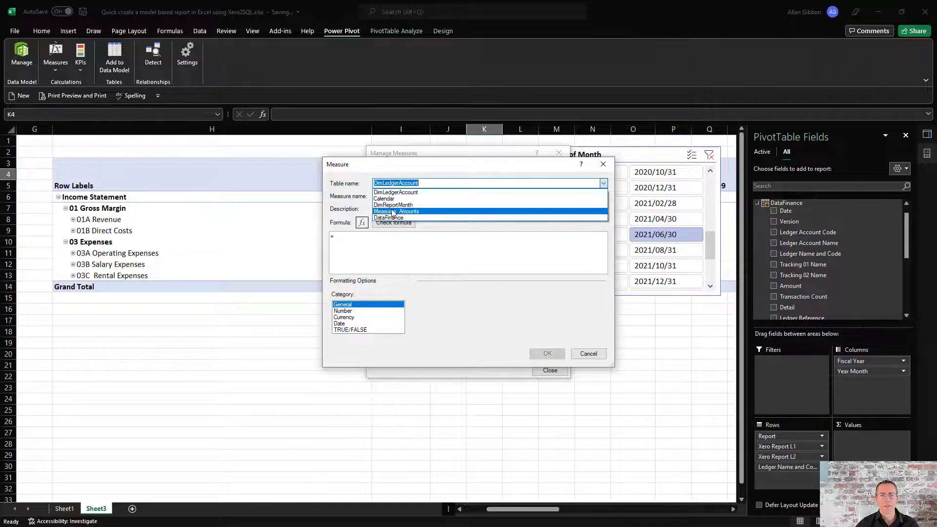
left_click(394, 211)
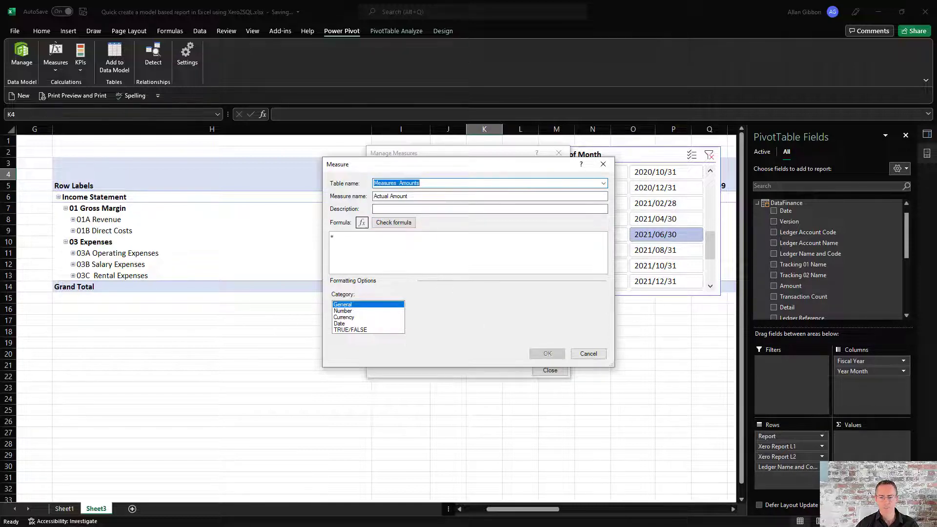
Copy the formula =CALCULATE(SUMX(DataFinance,[Amount]*-1), DataFinance[Version] = "Actual") from the Notepad notes into the measure and check it for errors.
key("alt+Tab")
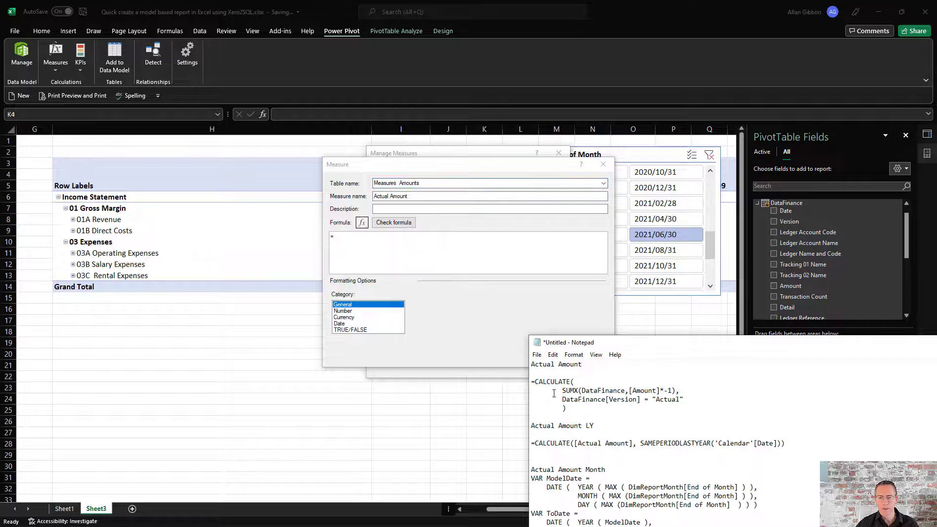
left_click_drag(577, 412, 502, 378)
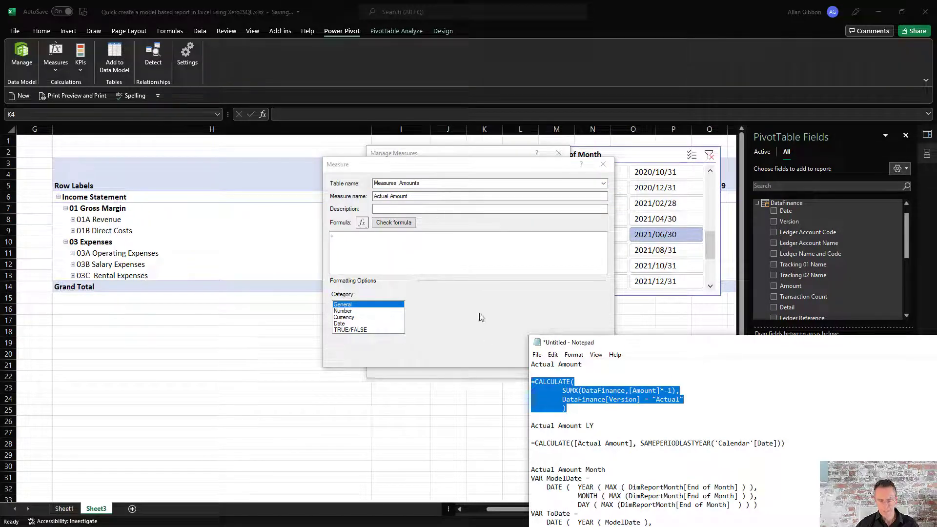
key("ctrl+c")
key("alt+Tab")
key("ctrl+v")
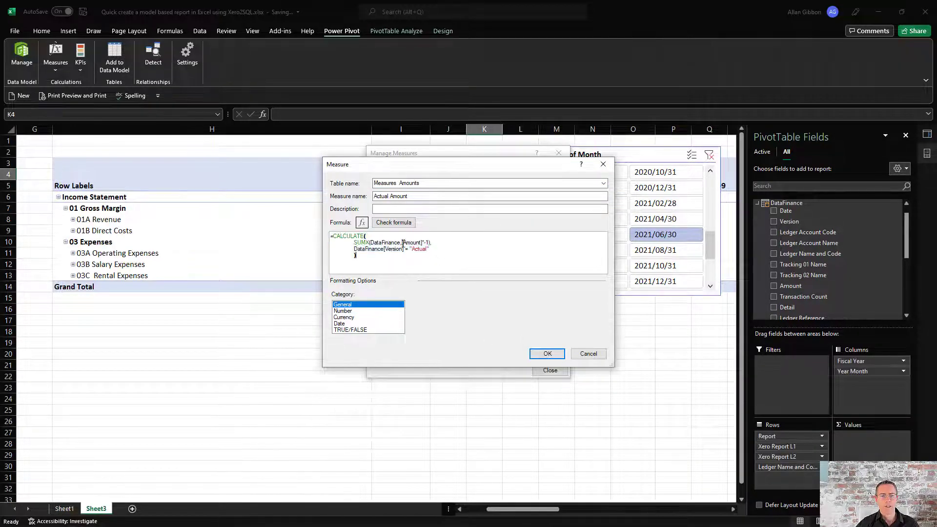
left_click(393, 222)
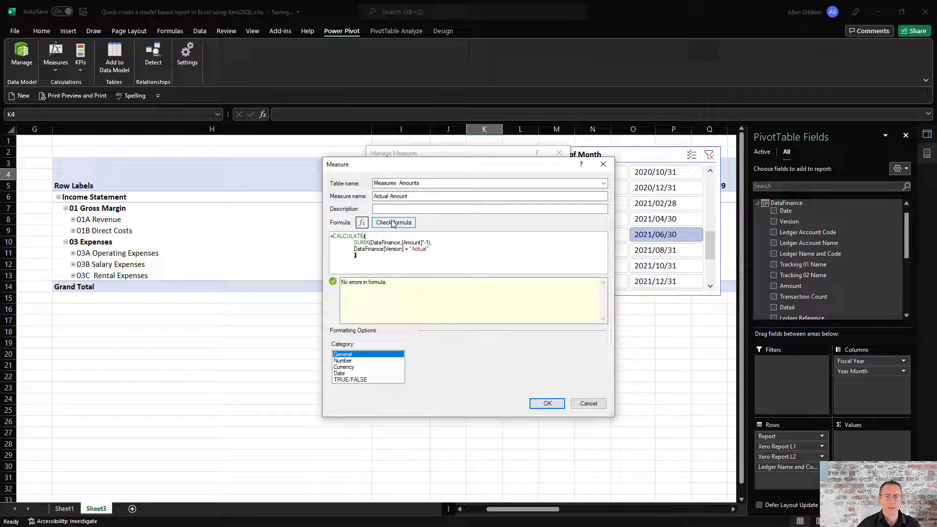
Format the measure as a whole number with the 1000 separator, save it and close the measure manager.
left_click(347, 361)
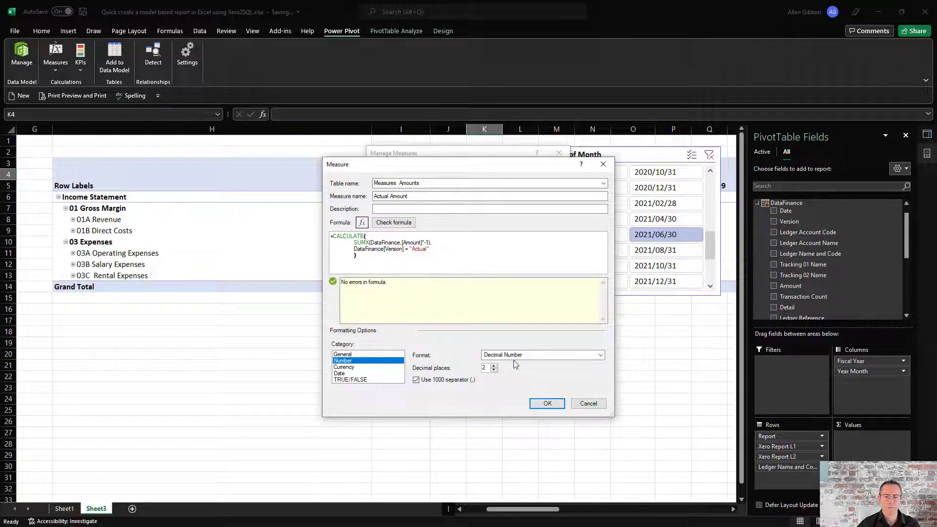
left_click(513, 355)
left_click(510, 363)
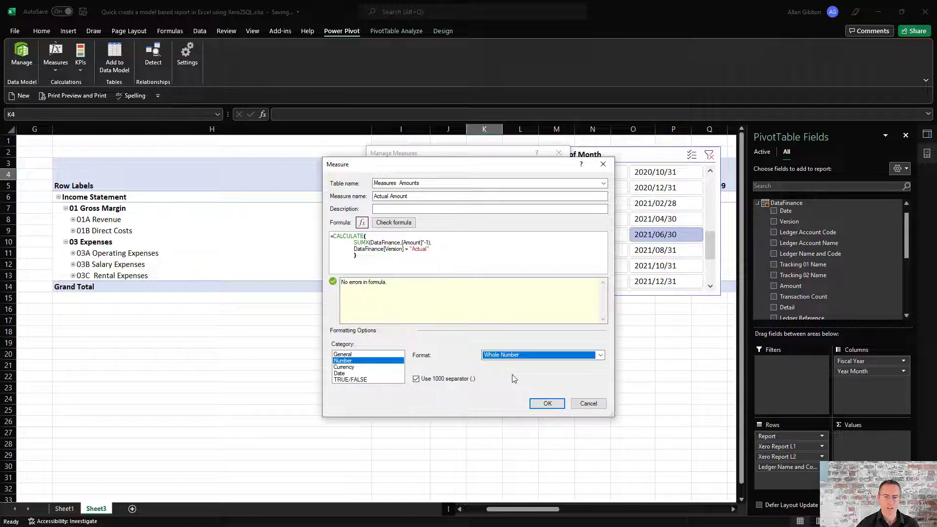
left_click(546, 404)
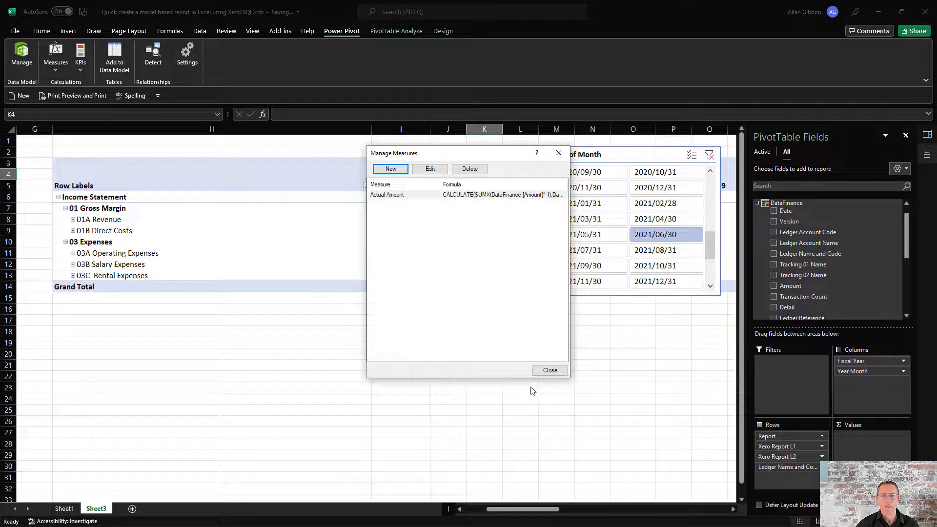
left_click(550, 370)
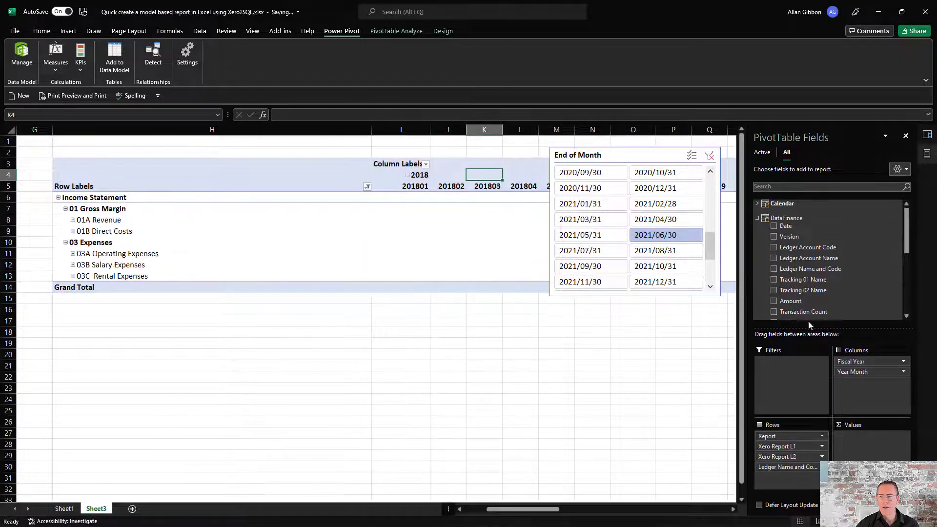
Collapse DataFinance in the field list and add the Actual Amount measure from Measures Amounts to the PivotTable's values.
left_click(757, 218)
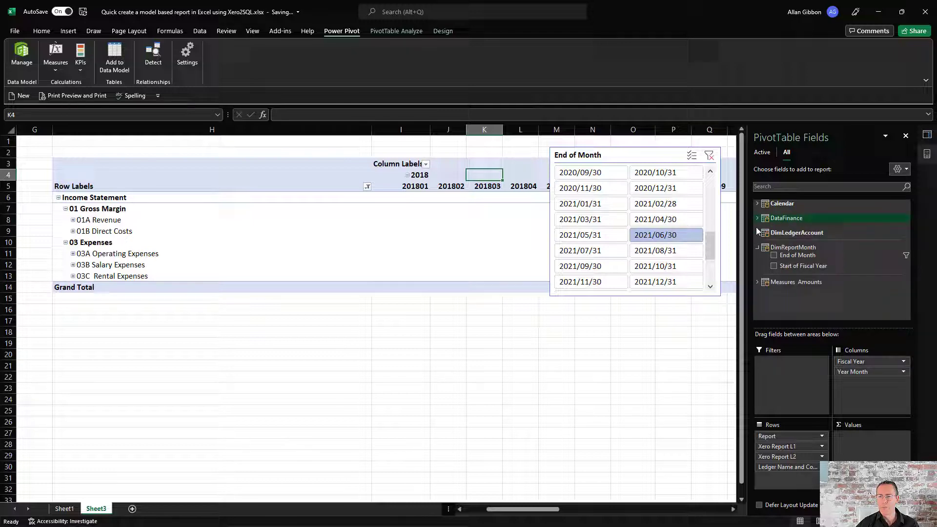
left_click(757, 282)
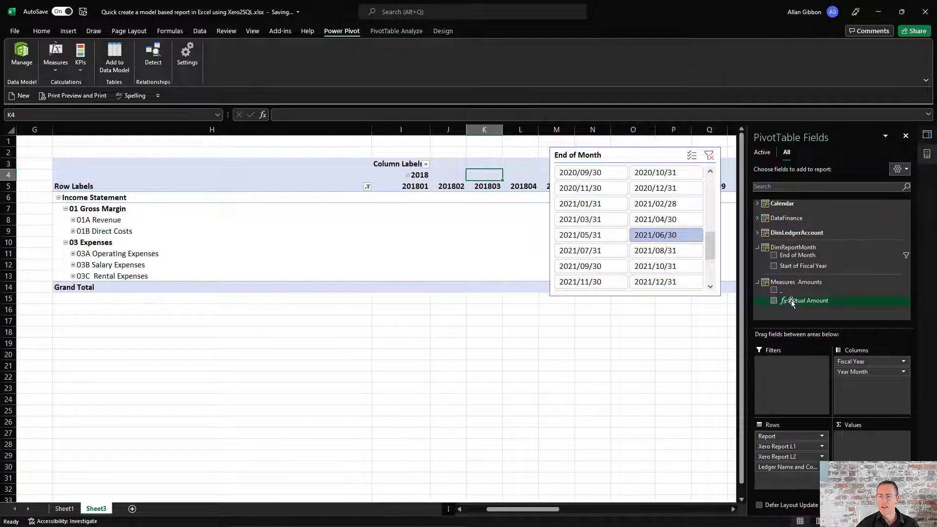
left_click_drag(791, 302, 857, 438)
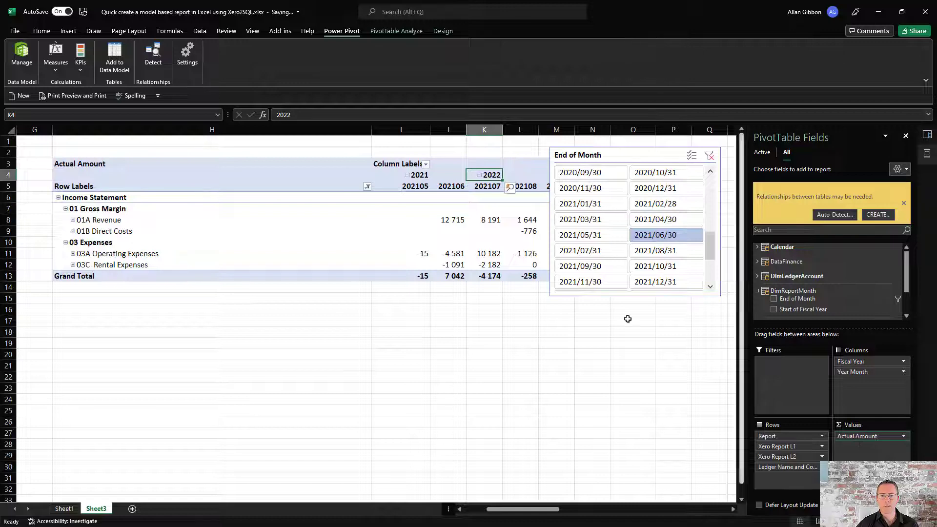
Move the End of Month slicer off the monthly figures to start around column O, and reselect the PivotTable.
left_click(605, 155)
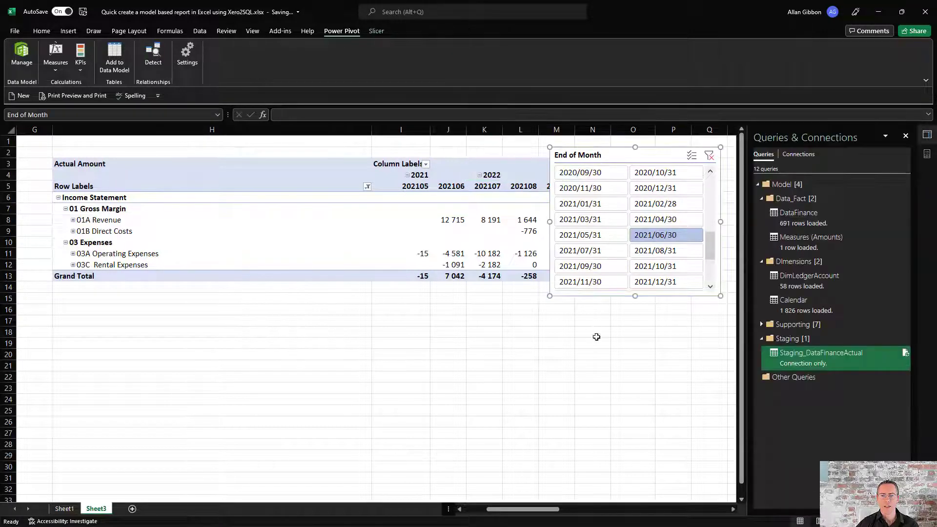
left_click_drag(599, 154, 685, 157)
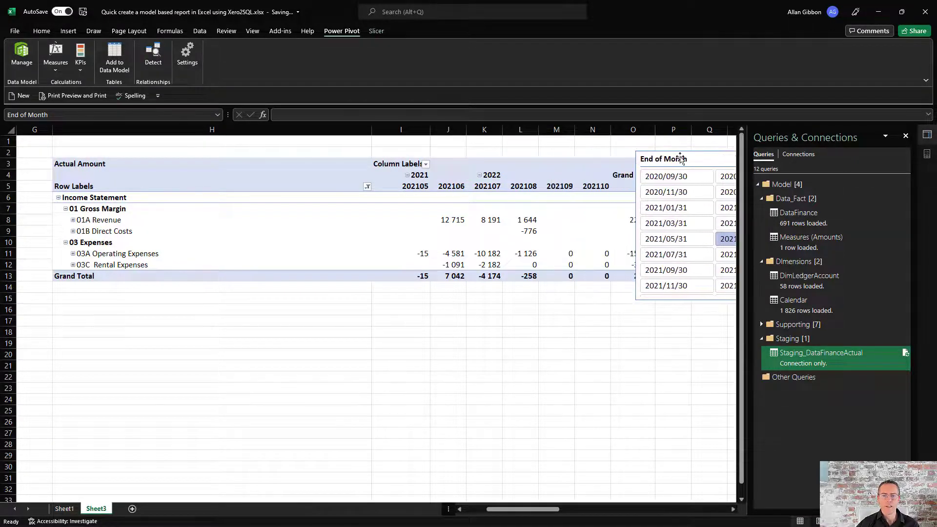
left_click(543, 254)
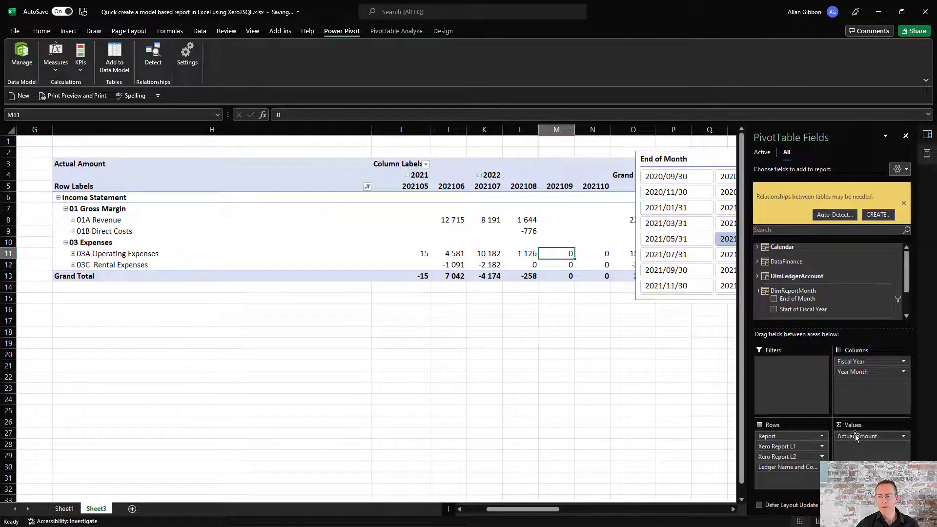
left_click(854, 435)
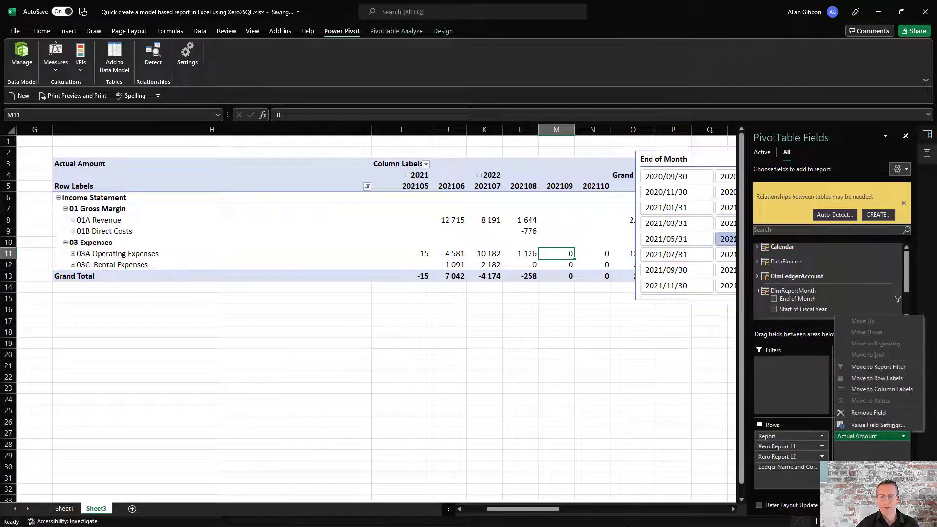
left_click(867, 468)
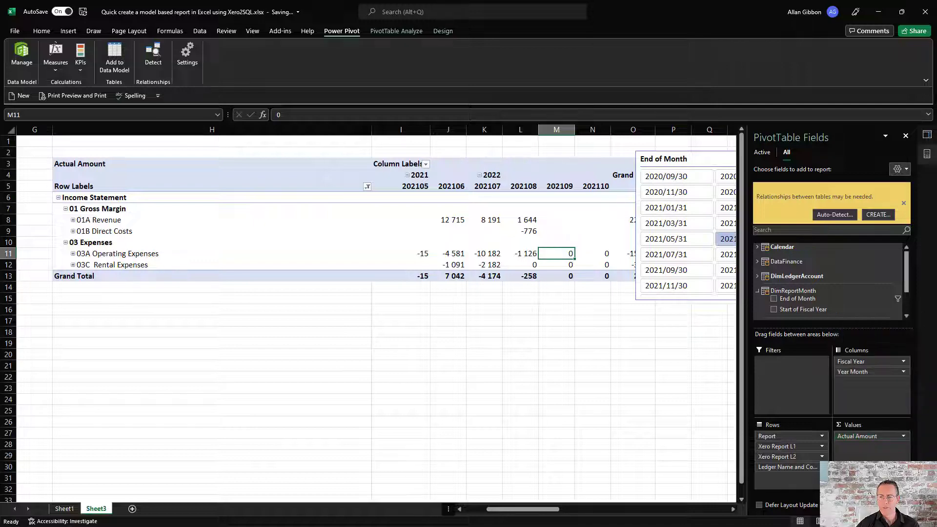
Remove Year Month from the PivotTable's columns.
left_click_drag(863, 375, 645, 402)
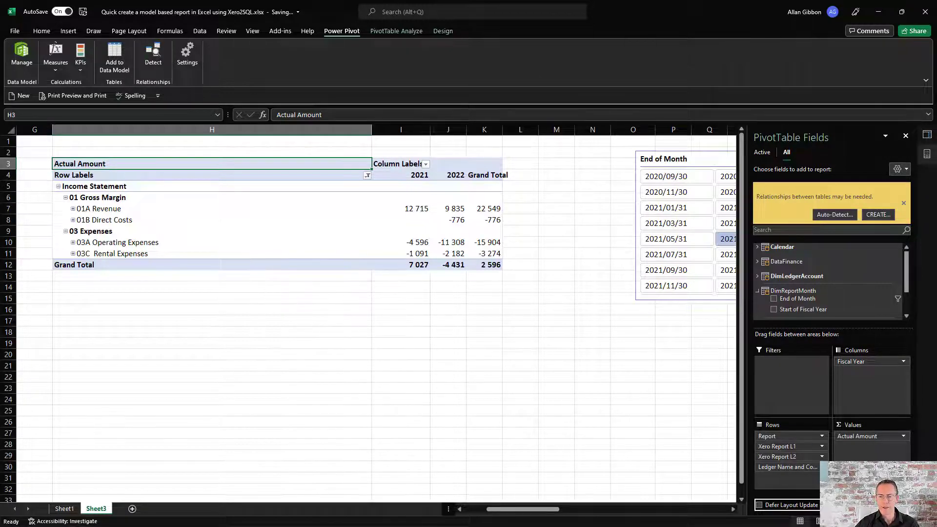
Start a new measure in the measure manager and name it Actual Amount LY, copying the name from the Notepad notes.
left_click(56, 57)
left_click(61, 99)
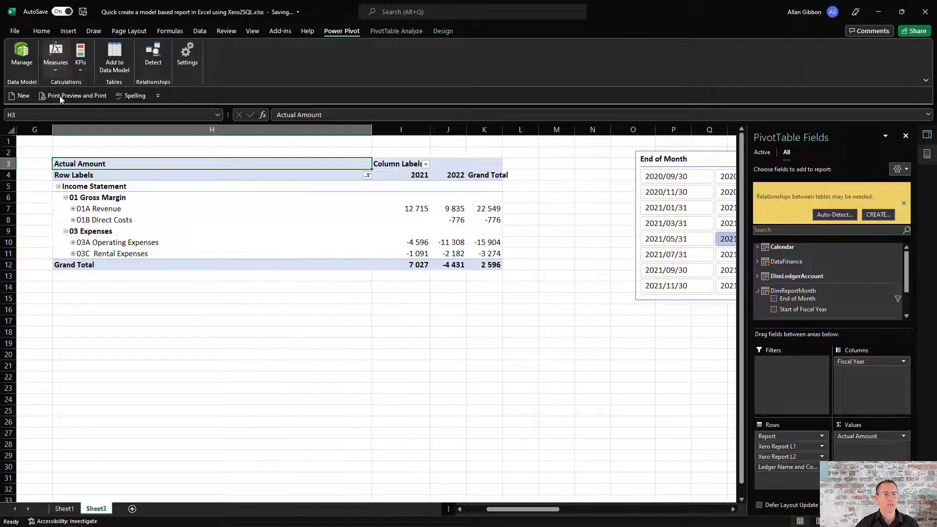
key("alt+Tab")
left_click(613, 409)
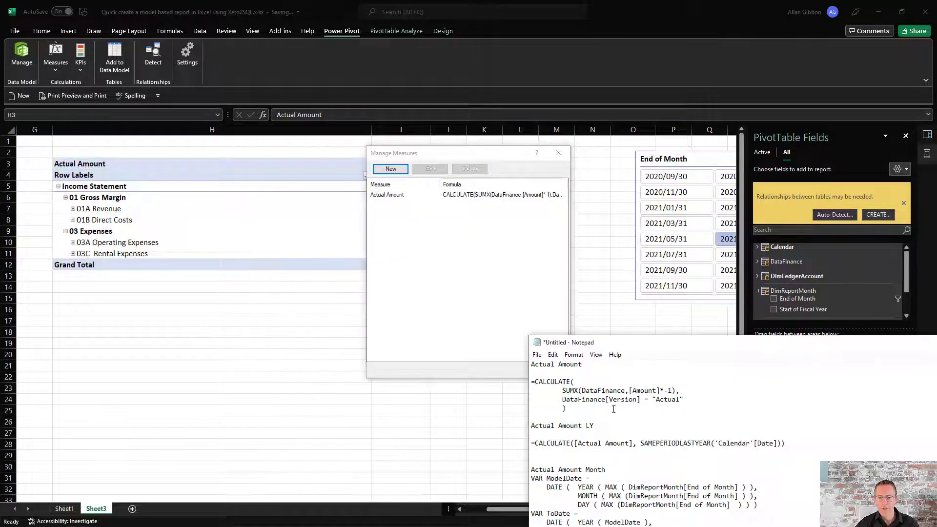
left_click_drag(596, 428, 530, 425)
key("ctrl+c")
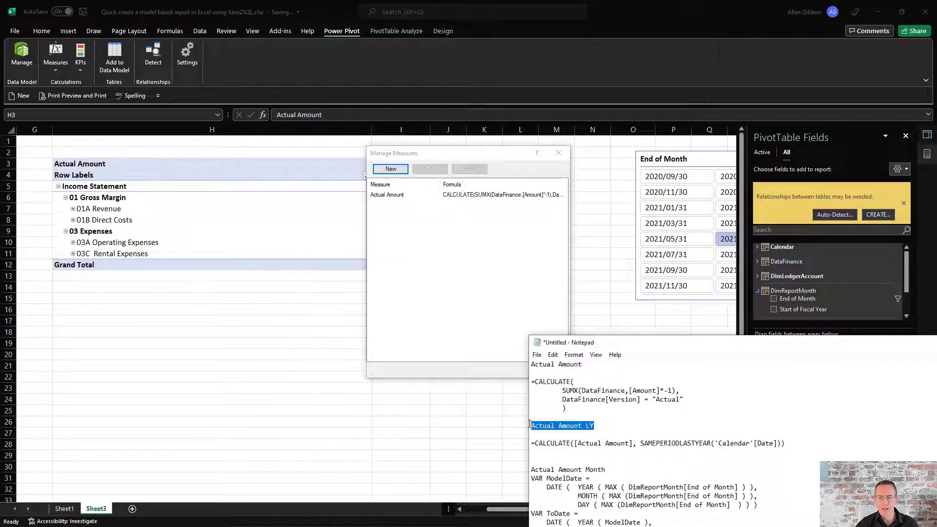
left_click(389, 169)
left_click(390, 169)
key("ctrl+v")
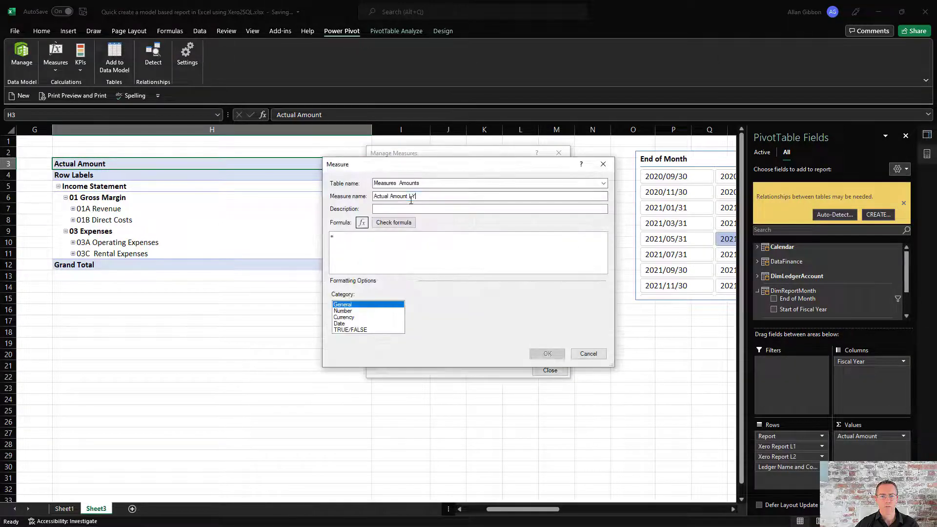
Copy the formula =CALCULATE([Actual Amount], SAMEPERIODLASTYEAR('Calendar'[Date])) from the Notepad notes into the Actual Amount LY measure.
key("alt+Tab")
left_click(607, 497)
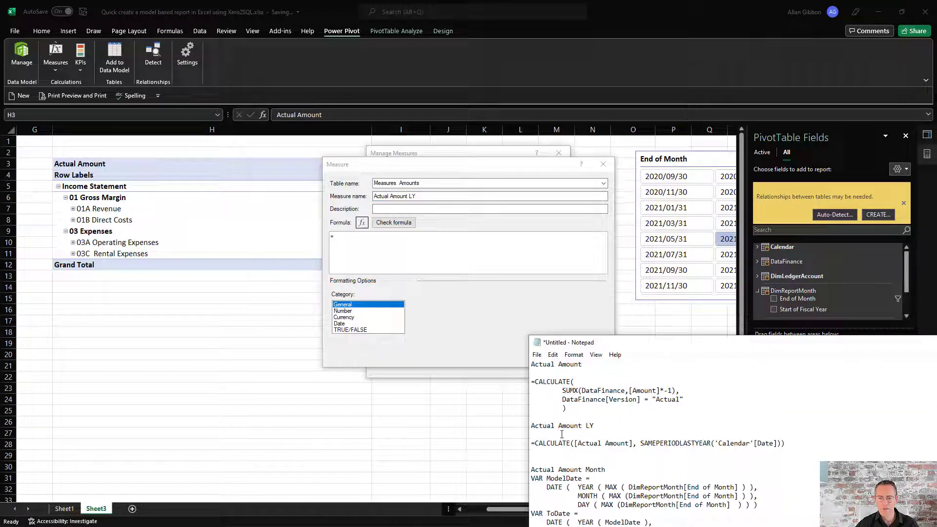
triple_click(815, 443)
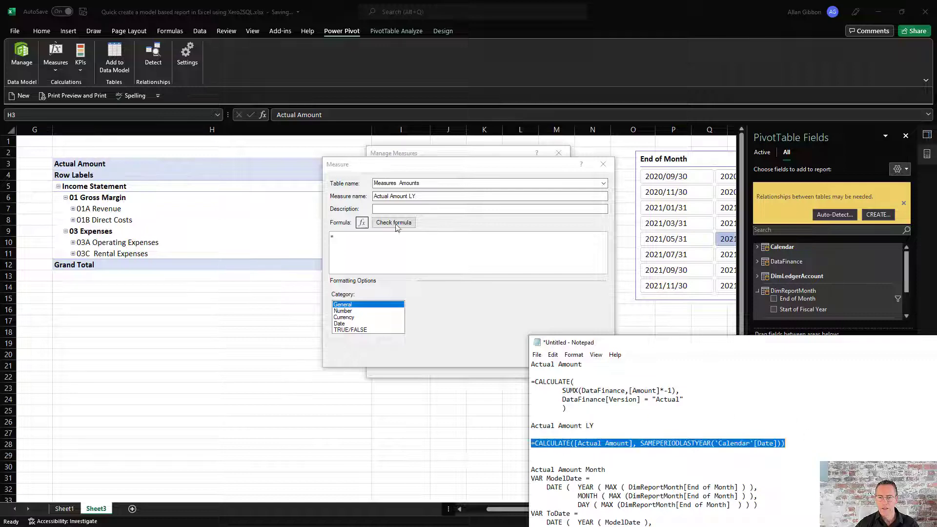
key("ctrl+c")
left_click(362, 270)
key("ctrl+a")
key("ctrl+v")
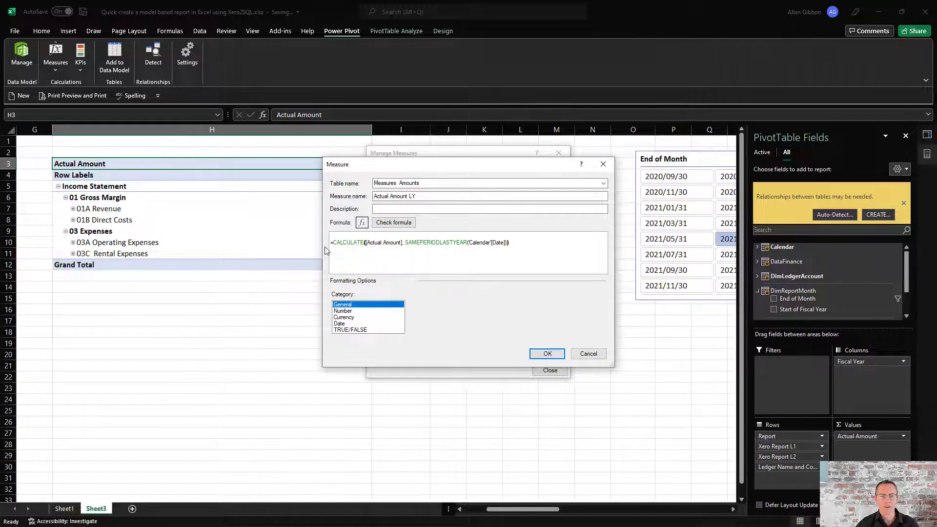
Remove the blank line before the formula and put the SAMEPERIODLASTYEAR argument on its own indented line.
key("Home")
key("BackSpace")
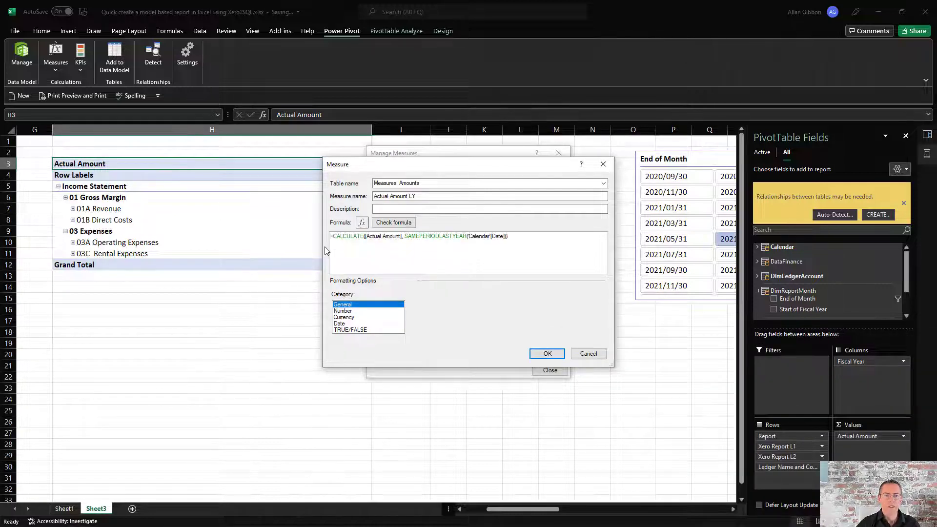
left_click(405, 237)
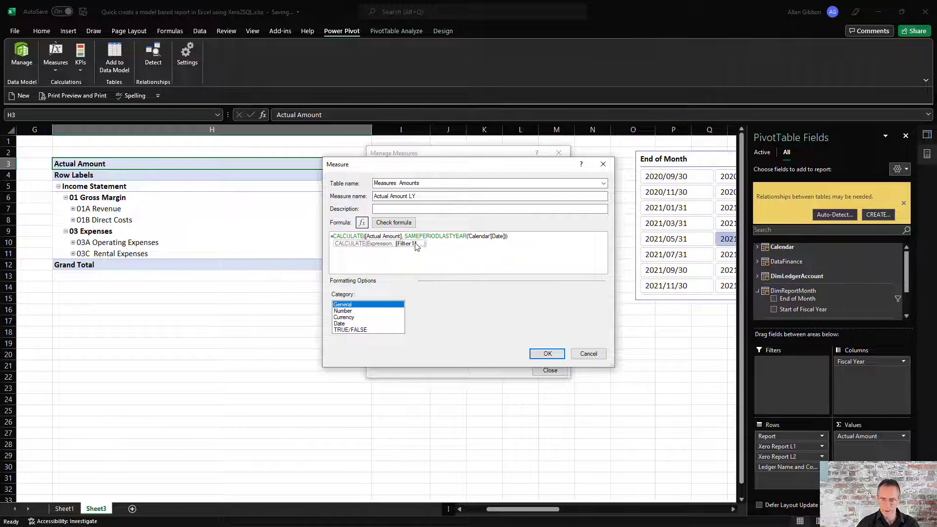
key("alt+Return")
left_click(453, 254)
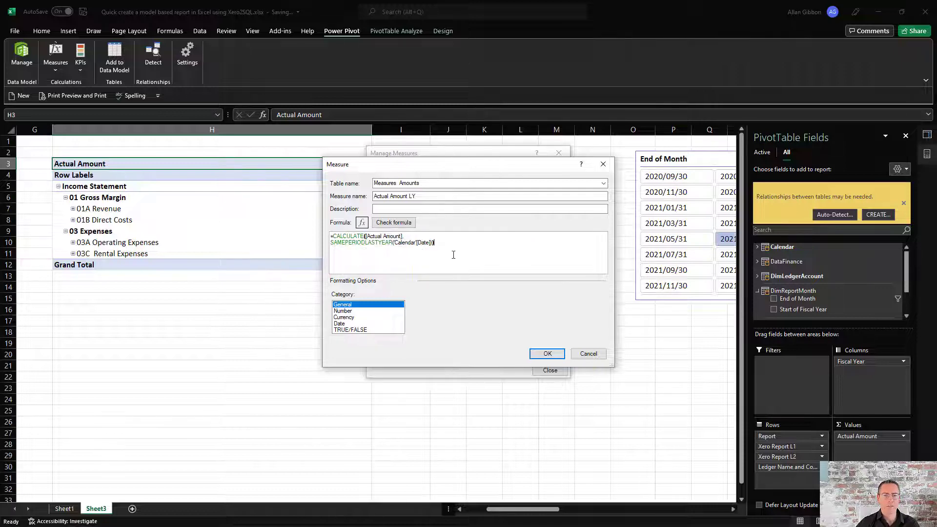
left_click(331, 242)
key("Tab")
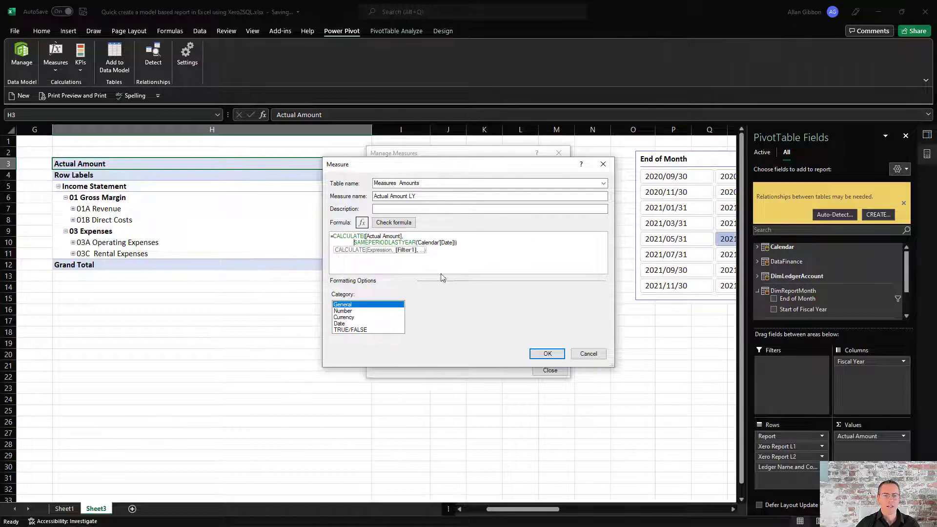
left_click(470, 263)
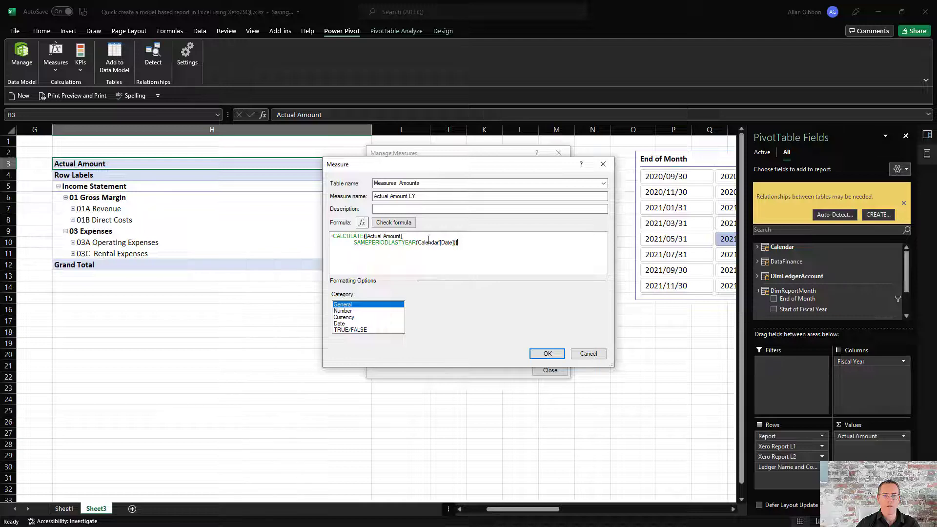
Format the measure as a decimal number with 0 decimal places and the 1000 separator, save it and close the measure manager.
left_click(344, 311)
left_click(451, 329)
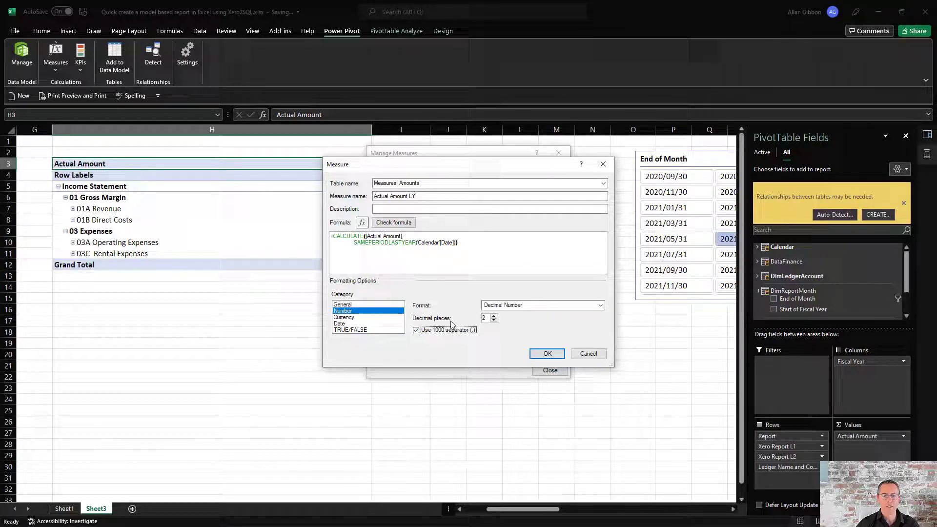
left_click(494, 320)
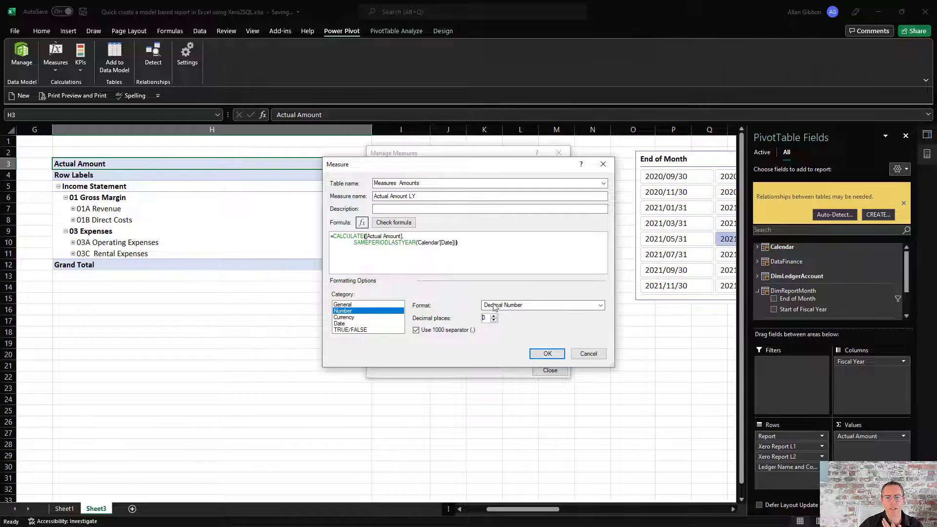
left_click(547, 357)
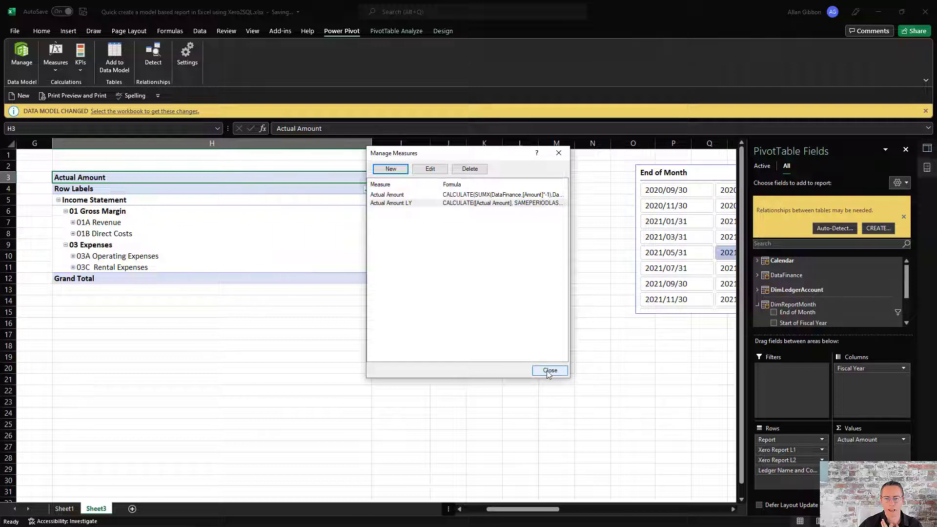
left_click(550, 370)
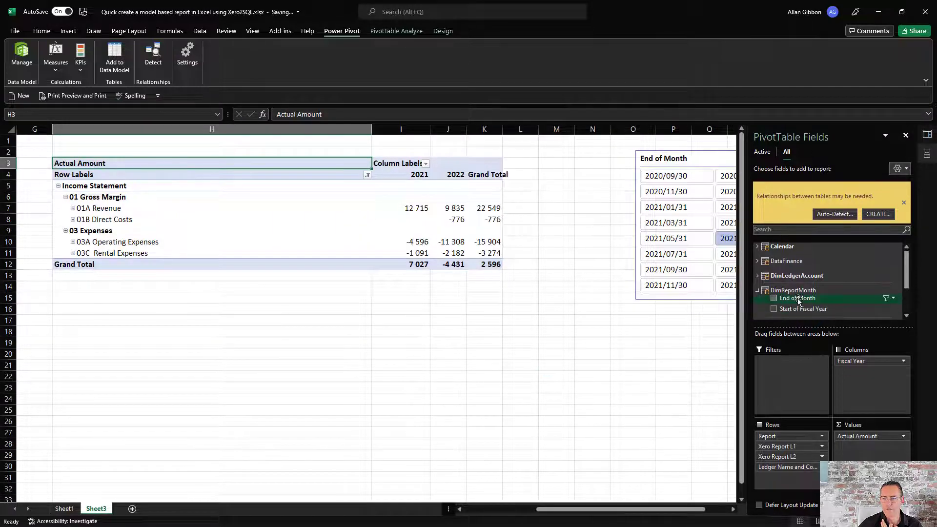
Add the Actual Amount LY measure to the PivotTable's values and inspect its 2021 column beside Actual Amount.
scroll(797, 300, "down", 3)
left_click_drag(809, 308, 866, 453)
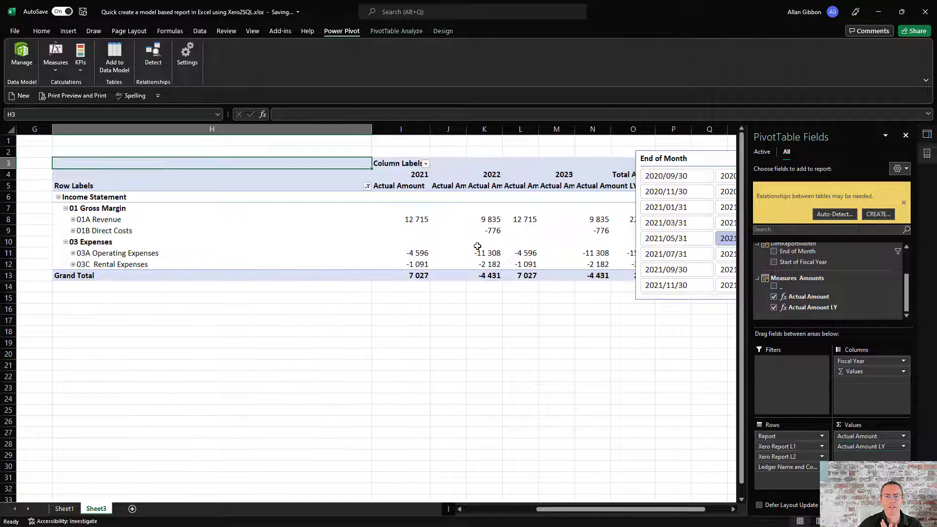
left_click(401, 185)
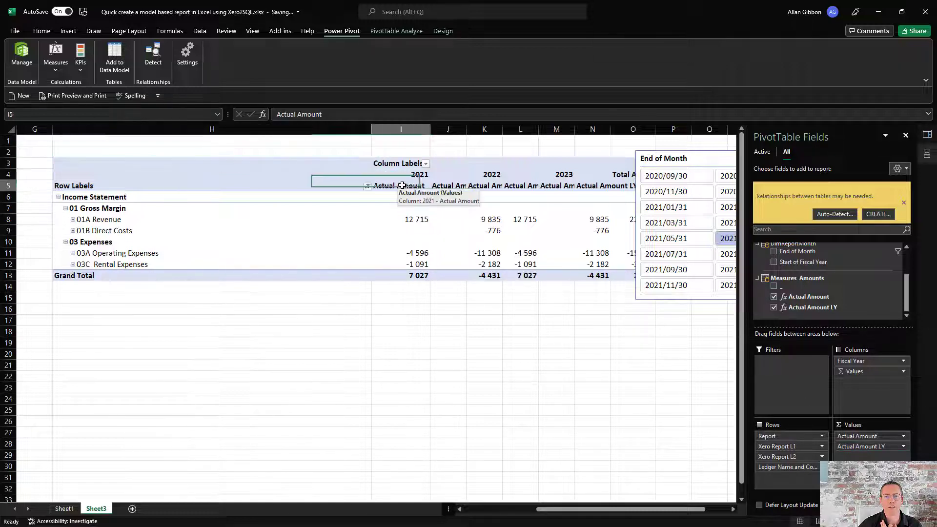
left_click(408, 219)
left_click(455, 186)
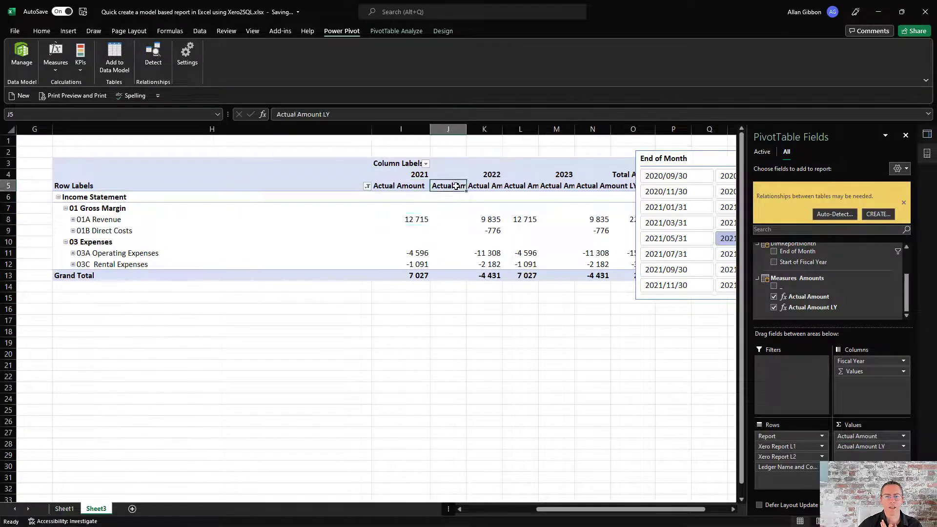
left_click_drag(455, 207, 454, 276)
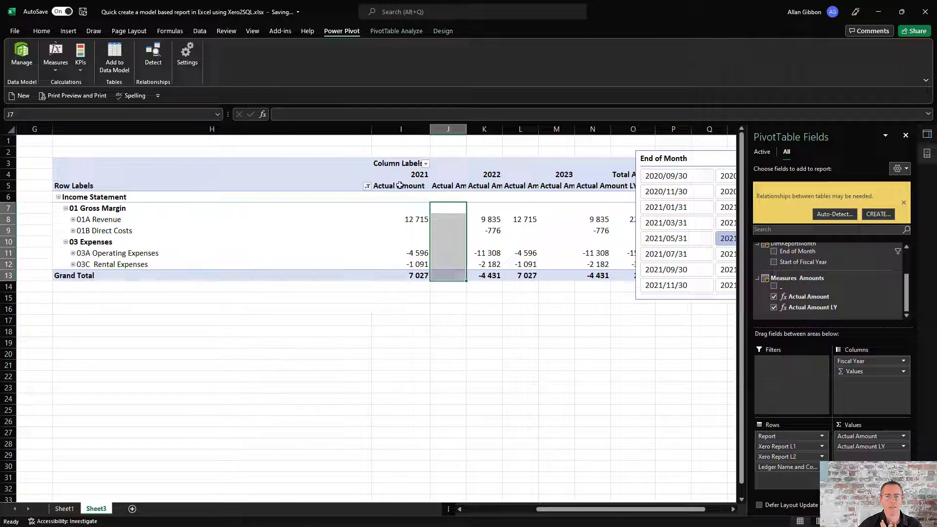
Wrap the text of the measure headings in row 5, from column I to column O.
left_click_drag(399, 185, 645, 189)
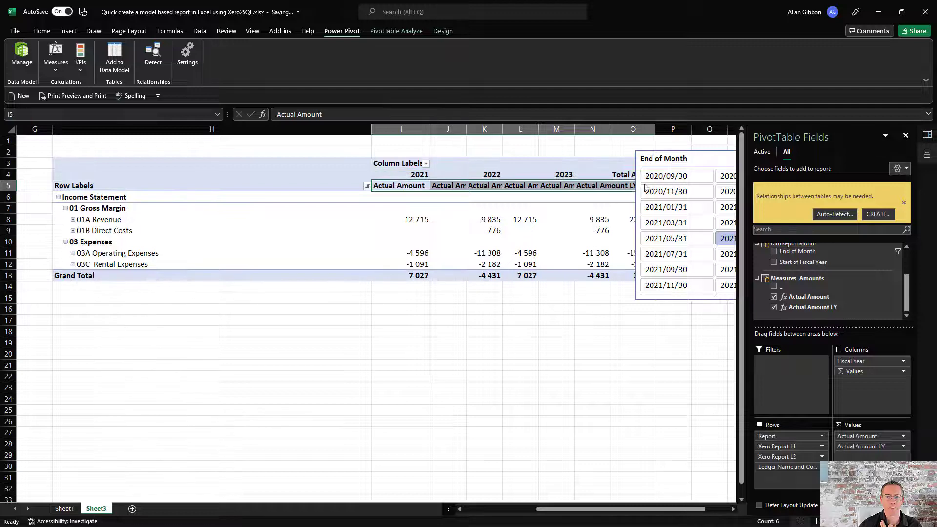
left_click(41, 31)
left_click(326, 50)
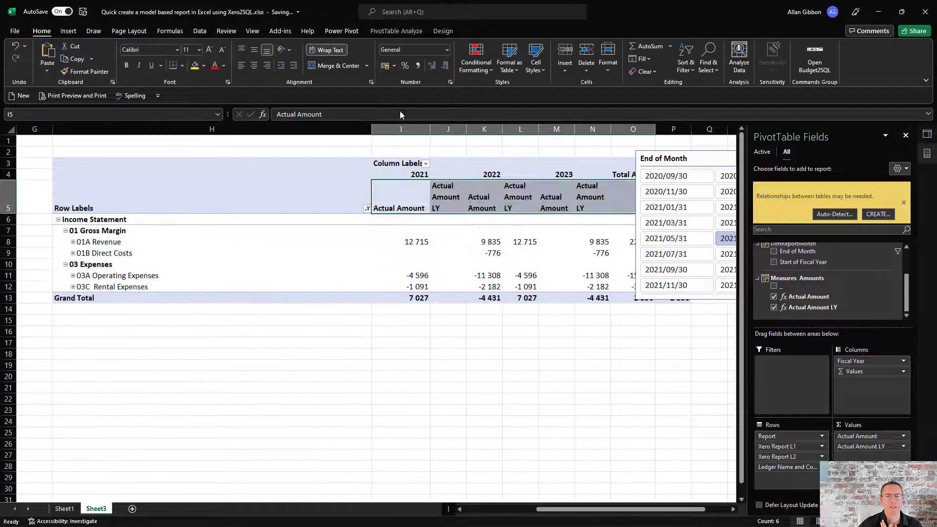
Move the End of Month slicer clear of the PivotTable's totals, to around columns V to Z.
scroll(381, 139, "right", 7)
left_click_drag(314, 159, 551, 174)
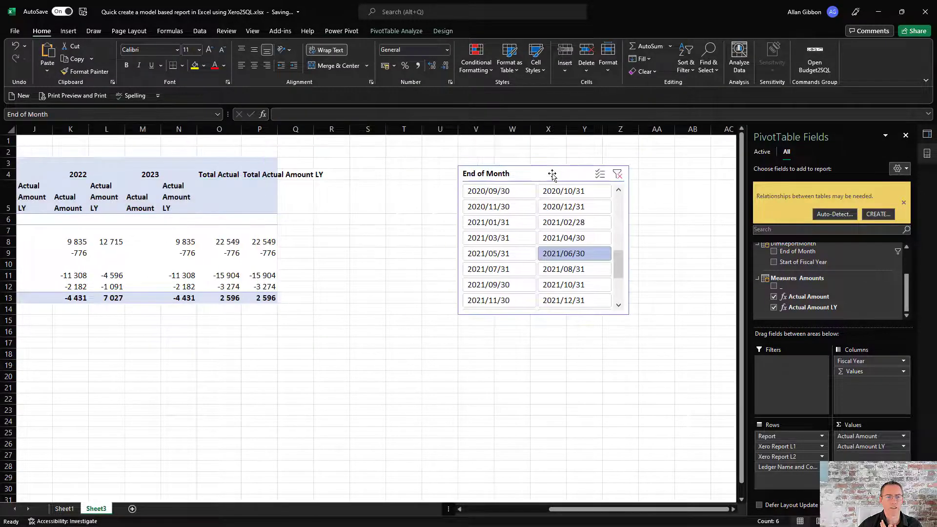
scroll(415, 185, "left", 7)
scroll(527, 247, "right", 4)
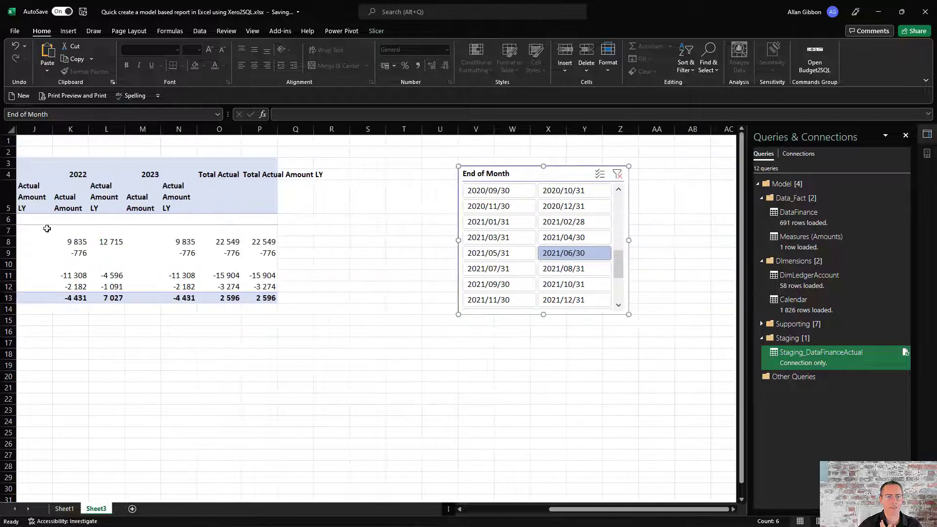
Compare Actual Amount with Actual Amount LY across fiscal years, checking the 2023 last-year revenue in N8 against the 2022 actual in K8.
left_click(44, 227)
left_click_drag(44, 226, 54, 298)
left_click_drag(153, 231, 152, 281)
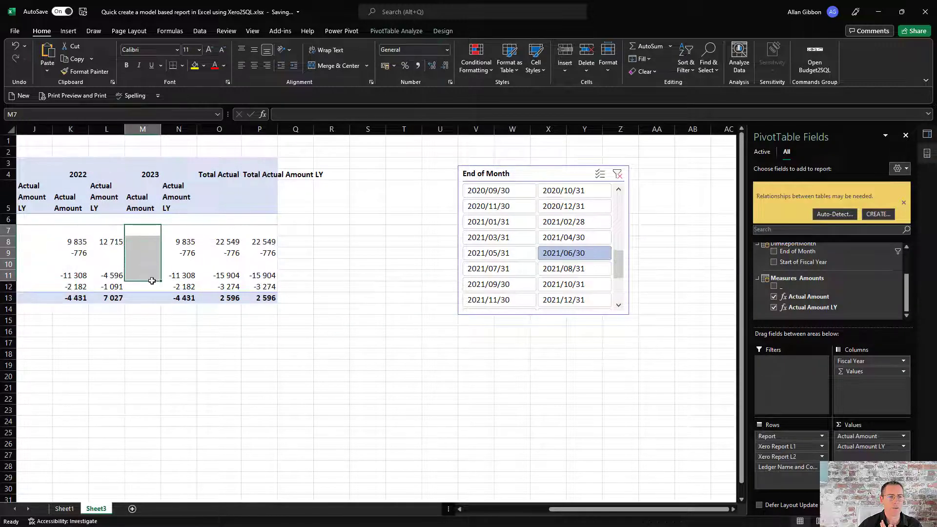
left_click(150, 174)
left_click(183, 241)
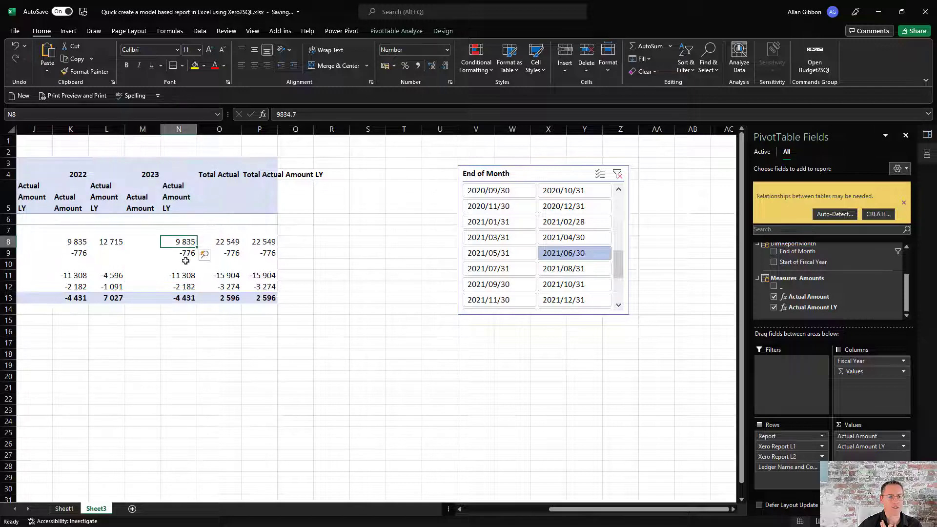
mouse_move(185, 261)
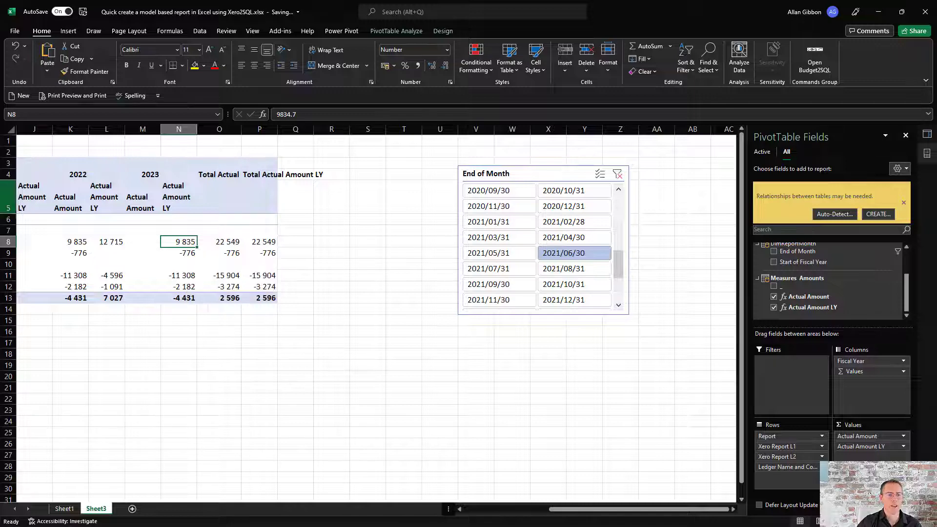
left_click(75, 242)
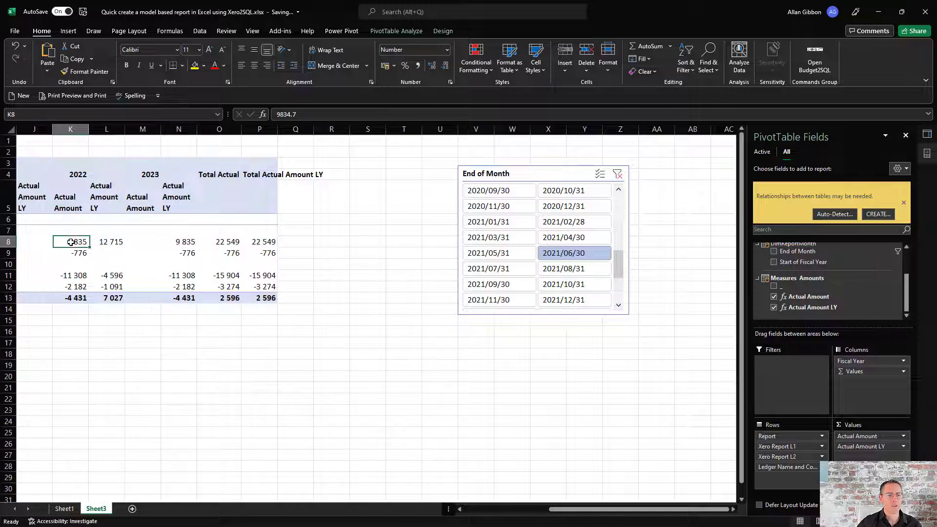
left_click(184, 241)
scroll(135, 308, "left", 5)
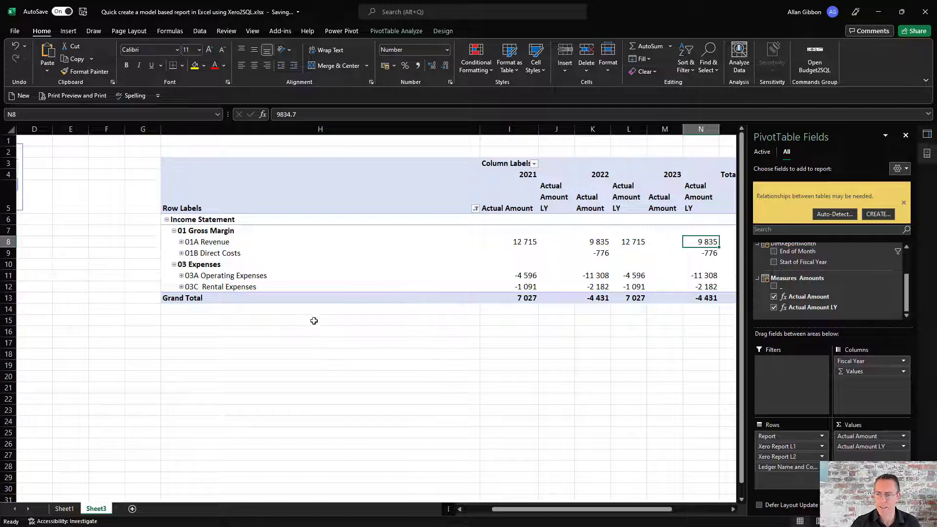
Clear Fiscal Year from the PivotTable's columns and both Actual Amount and Actual Amount LY from its values.
left_click_drag(865, 361, 649, 374)
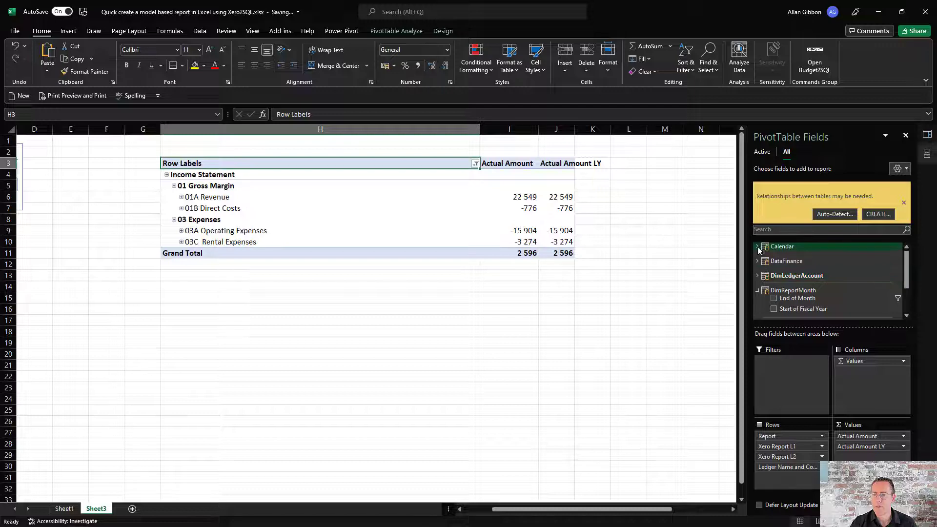
left_click(758, 248)
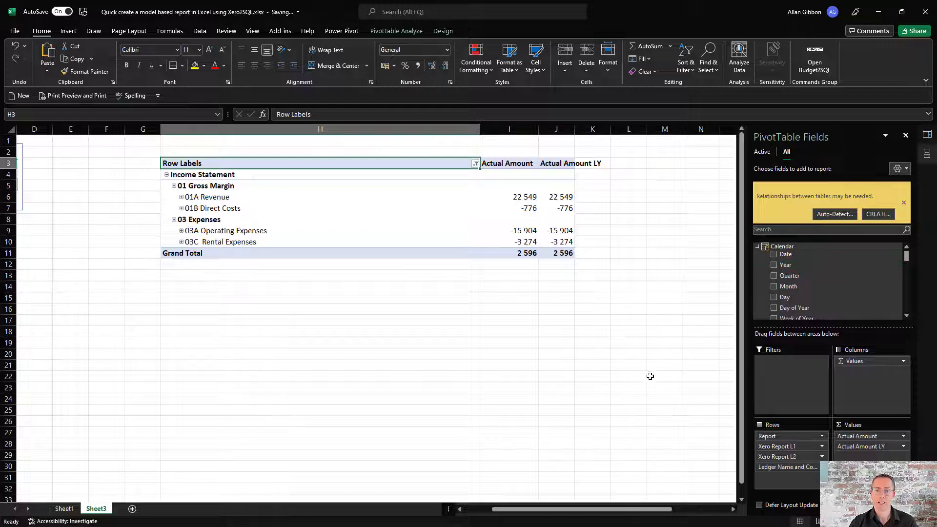
left_click(426, 207)
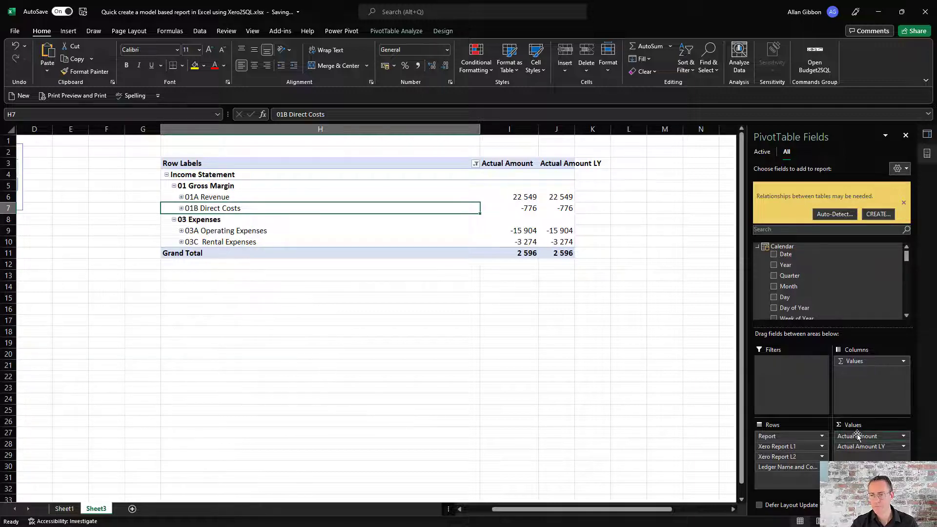
left_click_drag(857, 436, 678, 442)
left_click_drag(857, 436, 575, 416)
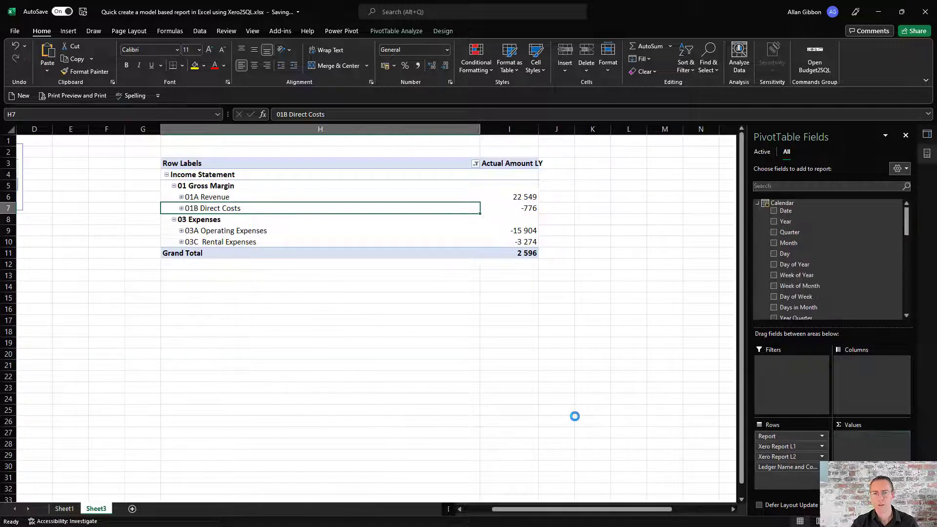
Create a new measure in the Measures Amounts table, named Actual Amount Month with the heading copied from the Notepad notes.
key("alt+Tab")
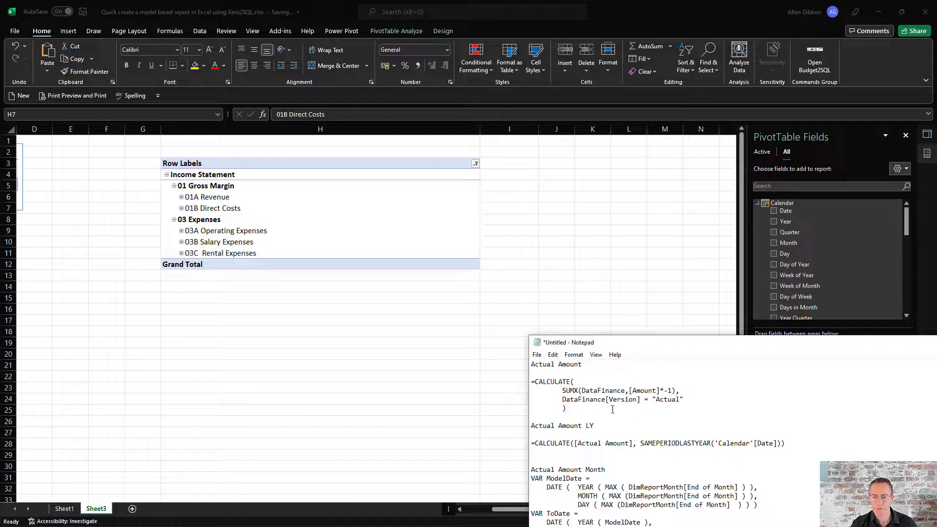
left_click_drag(611, 470, 525, 469)
key("ctrl+c")
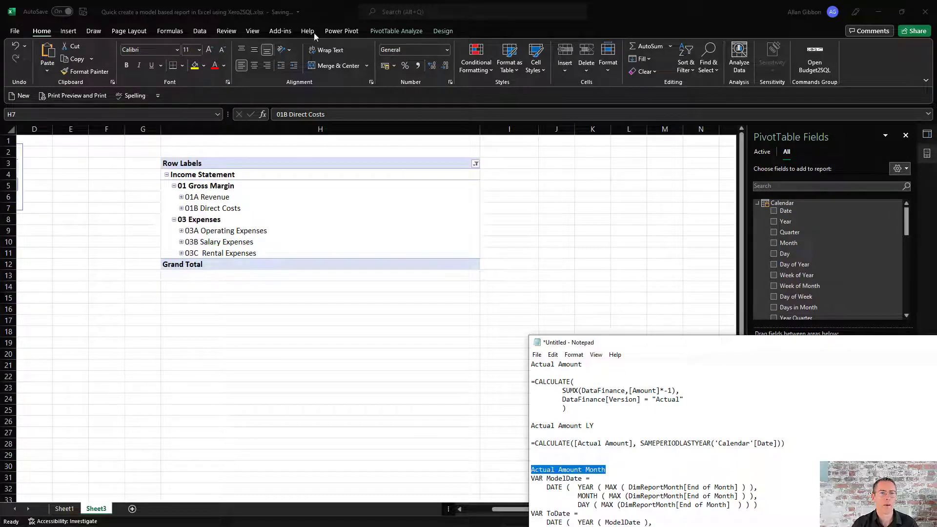
left_click(340, 36)
left_click(337, 32)
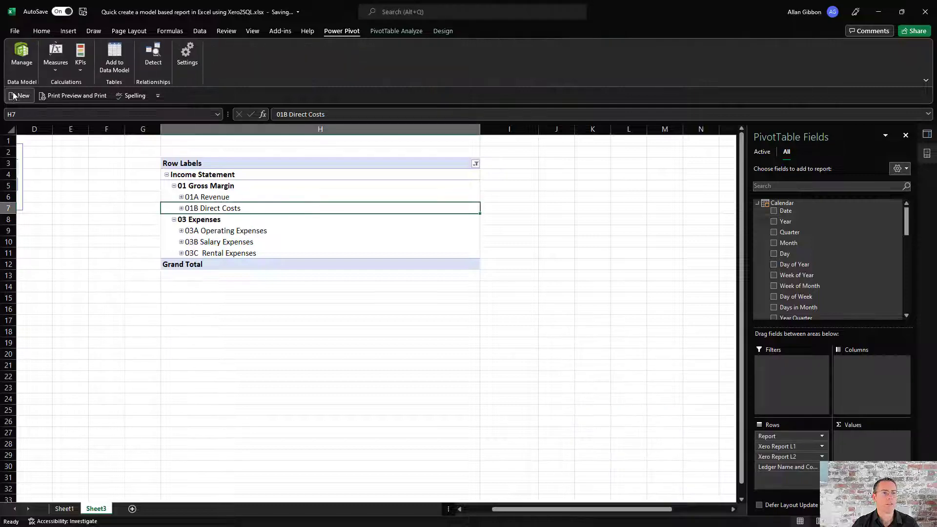
left_click(48, 72)
left_click(57, 99)
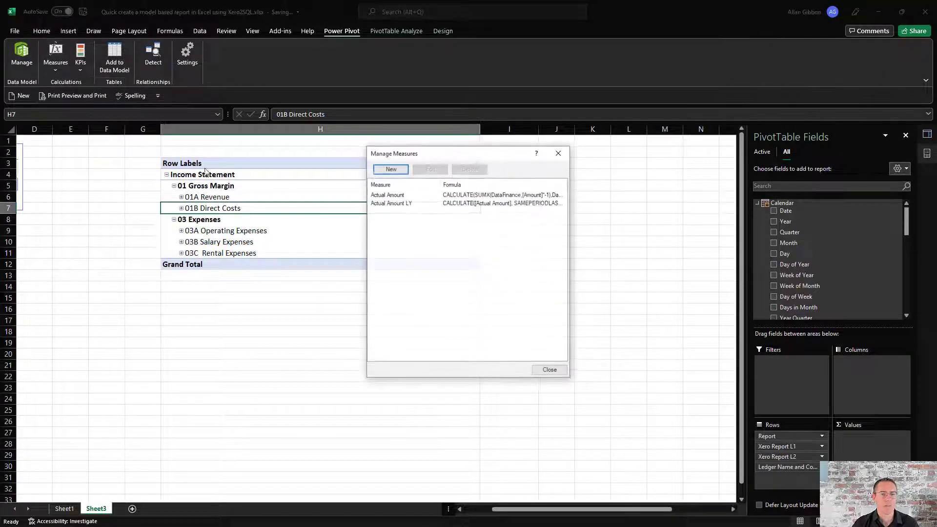
left_click(385, 171)
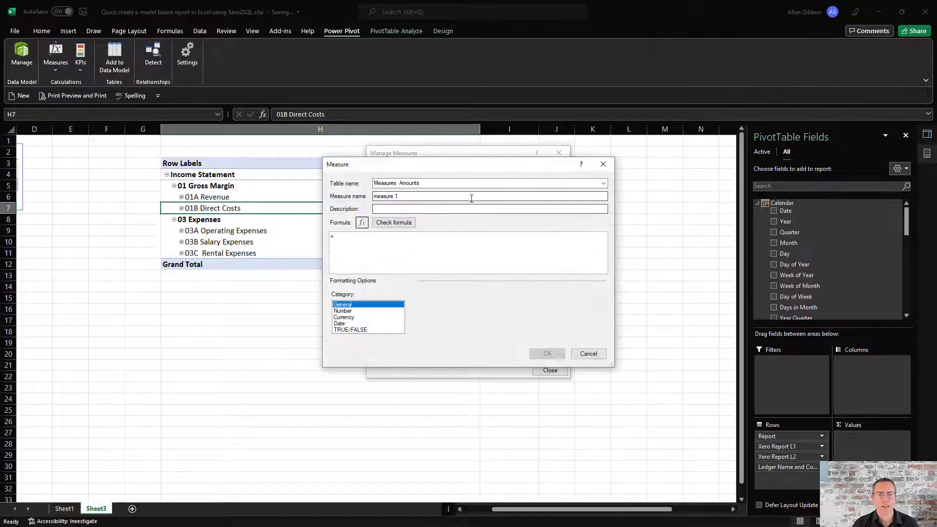
triple_click(434, 197)
key("ctrl+v")
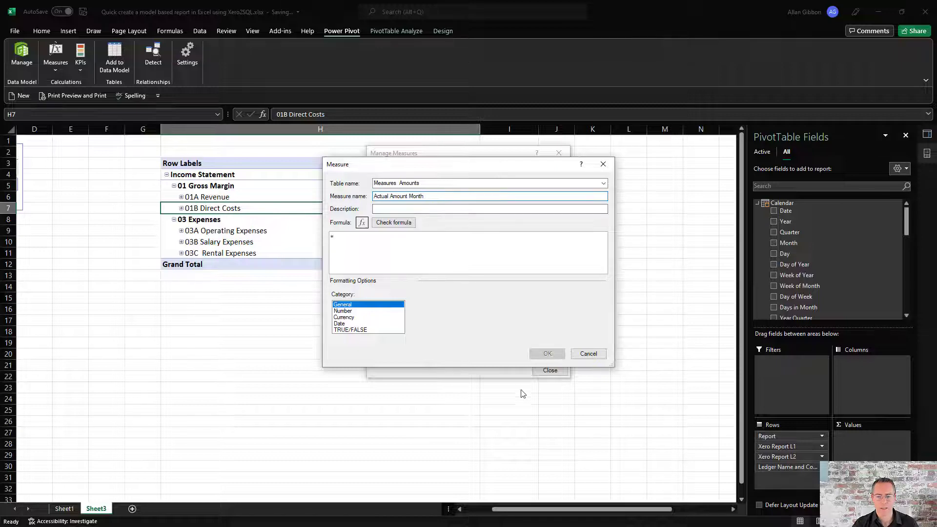
Try to use the whole Actual Amount Month block from Notepad, heading included, as the measure's formula and check it.
key("alt+Tab")
left_click_drag(694, 346, 747, 112)
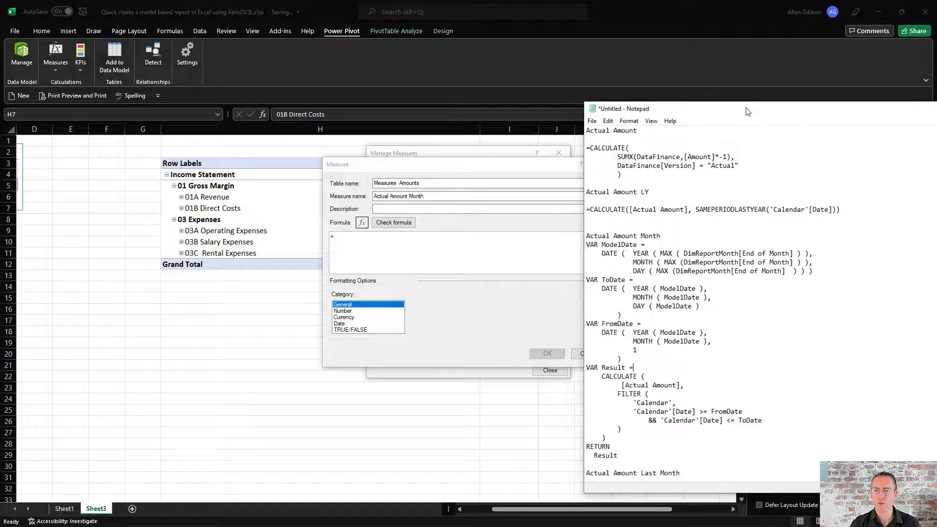
left_click_drag(586, 236, 829, 456)
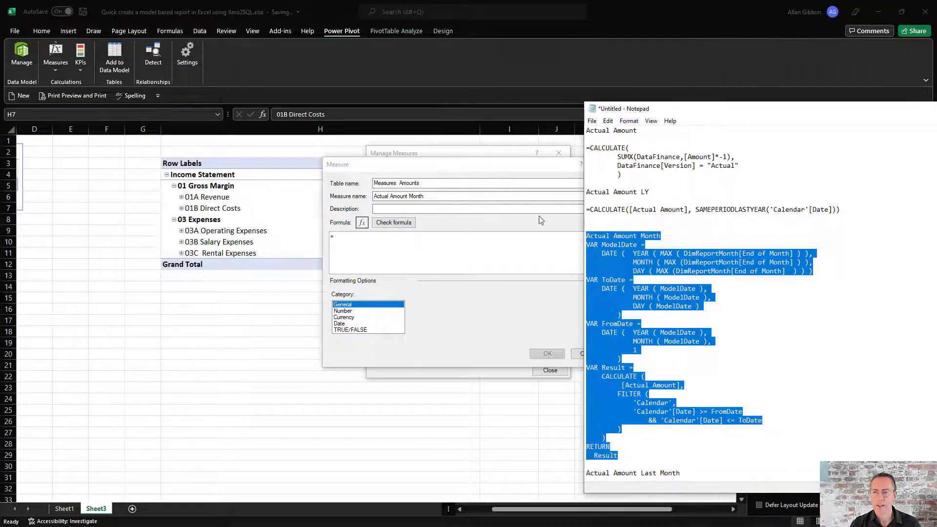
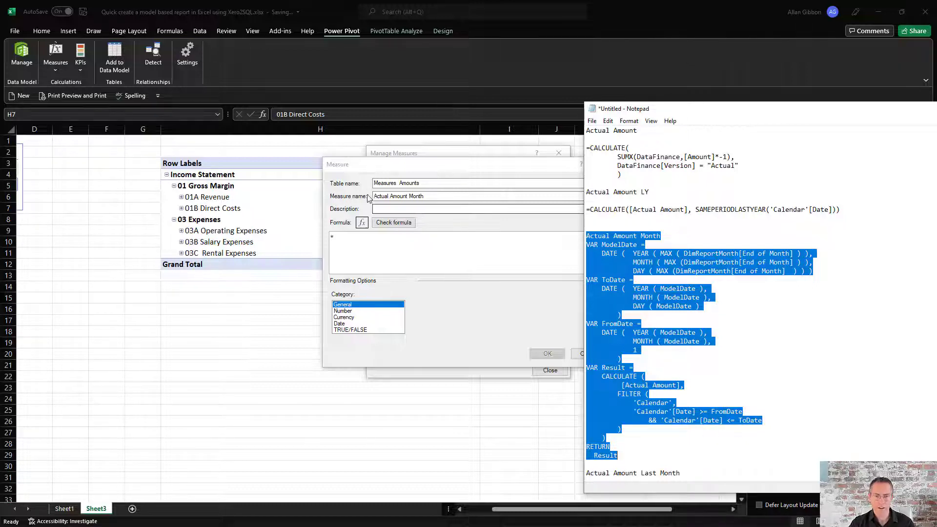
left_click(368, 253)
type("Actual Amount Month VAR ModelDate =     DATE (  YEAR ( MAX ( DimReportMonth[End of Month] ) ),             MONTH ( MAX (DimReportMonth[End of Month] ) ),             DAY ( MAX (DimReportMonth[End of Month]  ) ) ) VAR ToDate =     DATE (  YEAR ( ModelDate ),             MONTH ( ModelDate ),             DAY ( ModelDate )         ) VAR FromDate =     DATE (  YEAR ( ModelDate ),             MONTH ( ModelDate ),             1         ) VAR Result =     CALCULATE (          [Actual Amount],         FILTER (             'Calendar',             'Calendar'[Date] >= FromDate                 && 'Calendar'[Date] <= ToDate         )     ) RETURN   Result")
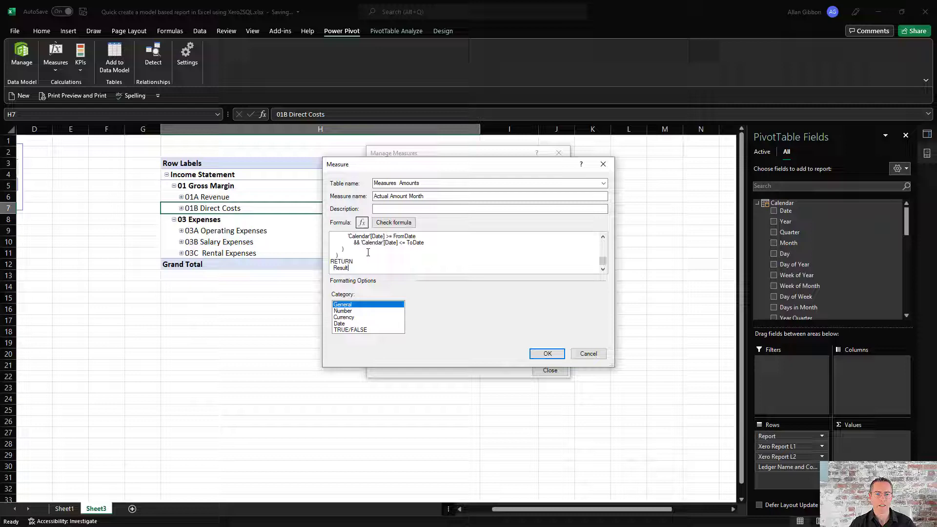
left_click(392, 224)
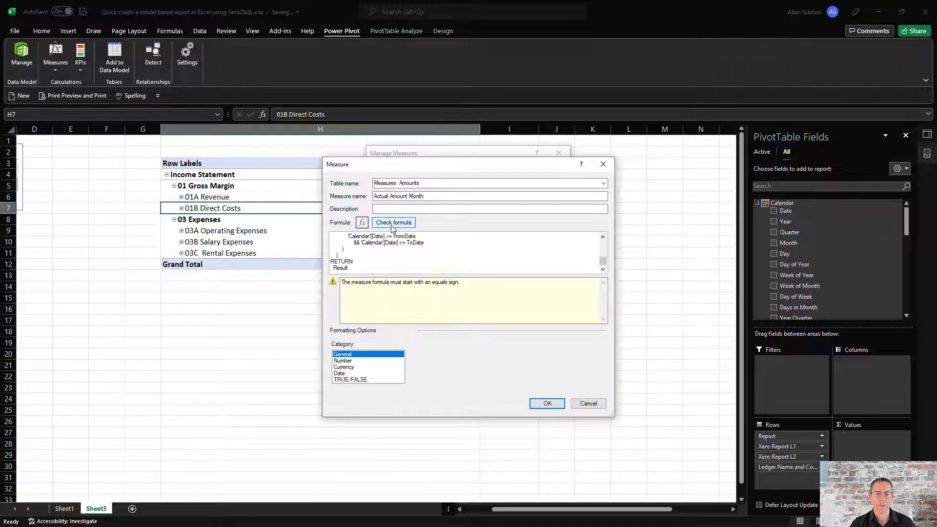
key("ctrl+Home")
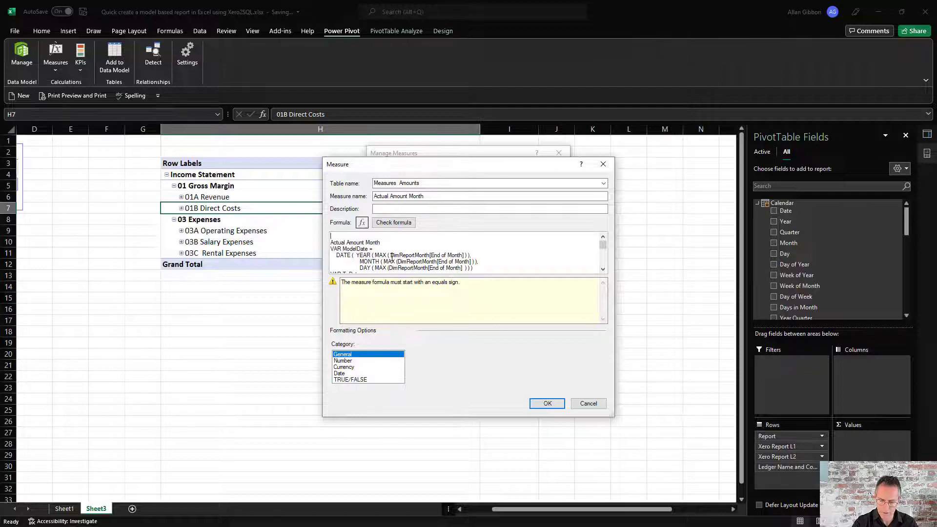
key("Delete")
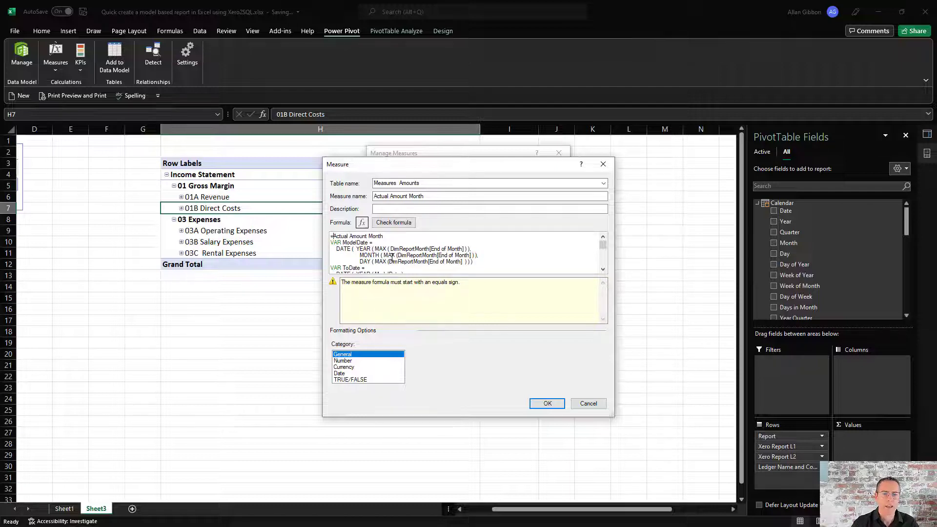
left_click(394, 222)
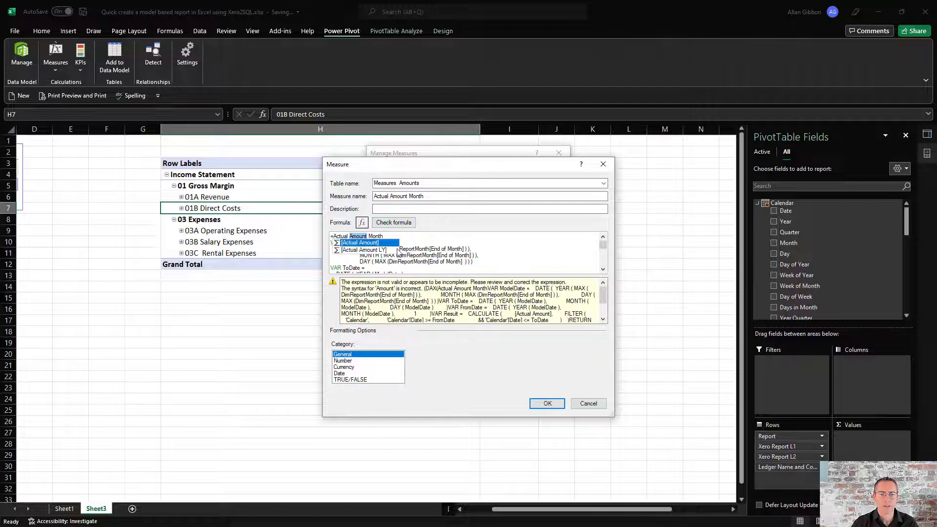
left_click(488, 245)
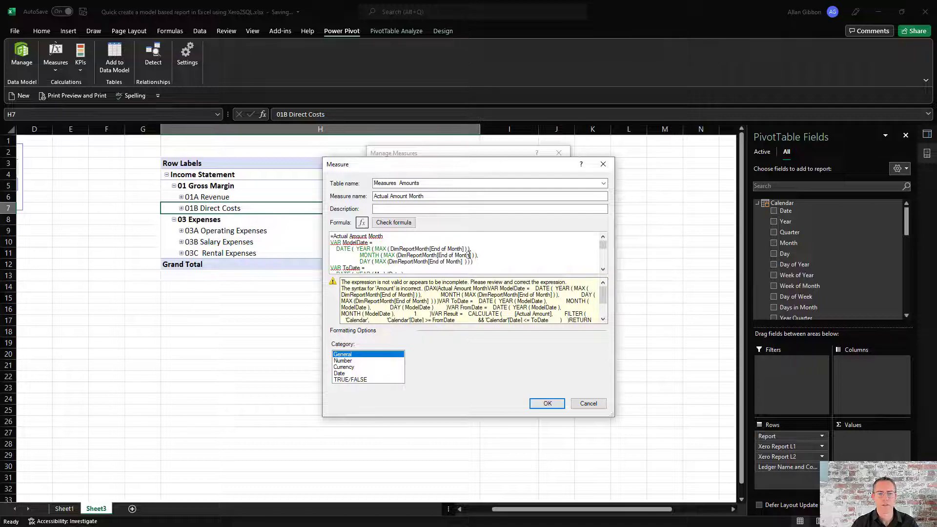
left_click(469, 255)
Replace the measure's formula with the Notepad definition from VAR ModelDate to Result, without the heading, and check it.
key("alt+Tab")
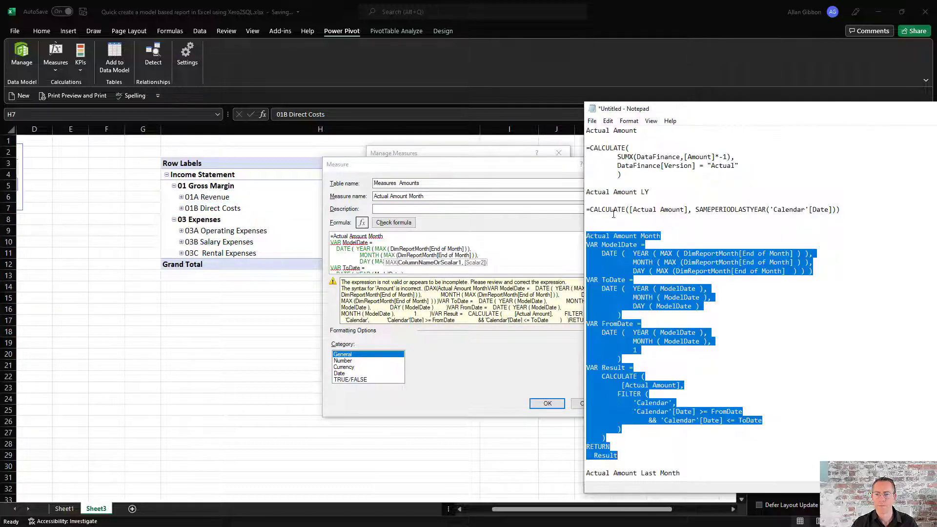
left_click(607, 236)
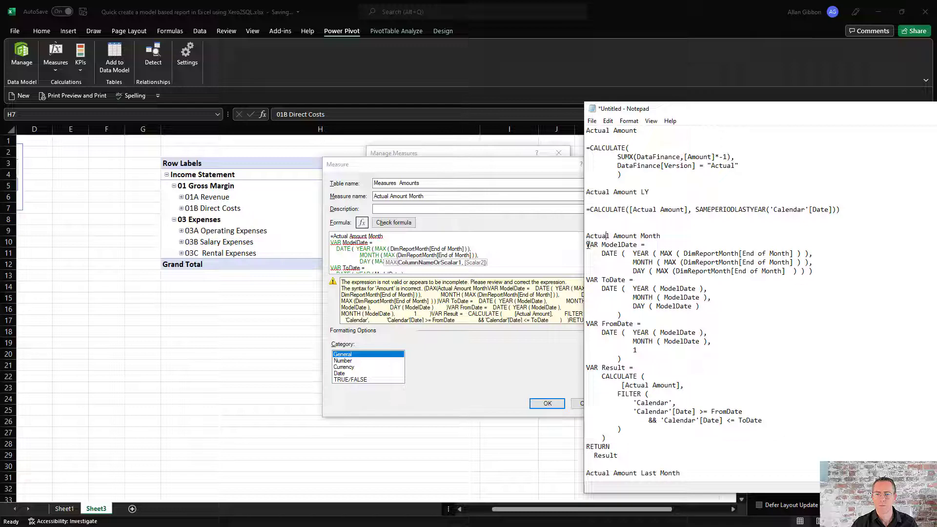
left_click_drag(588, 244, 669, 243)
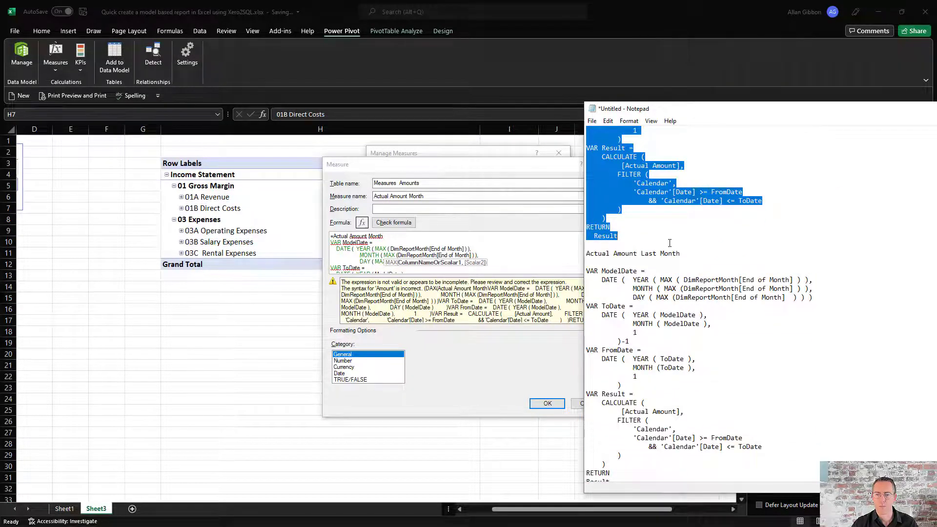
key("ctrl+c")
left_click(404, 233)
key("ctrl+a")
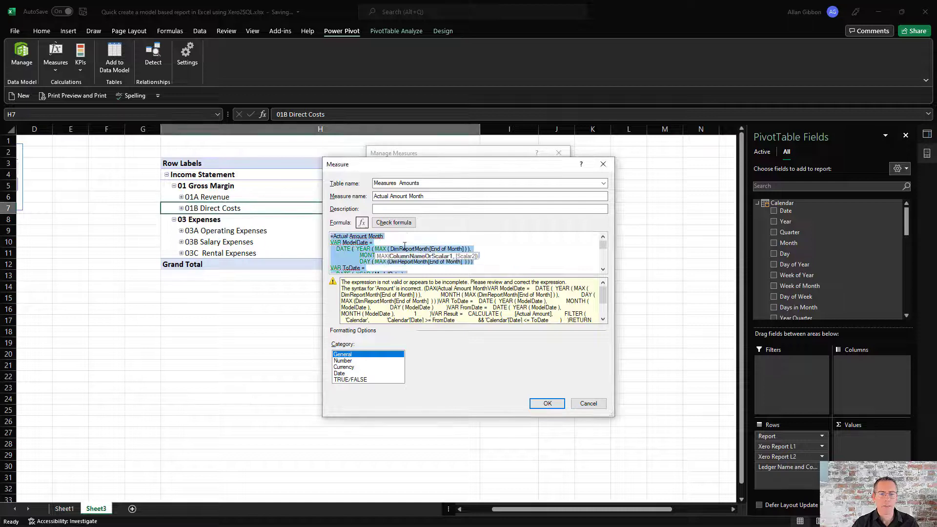
key("ctrl+v")
left_click(404, 224)
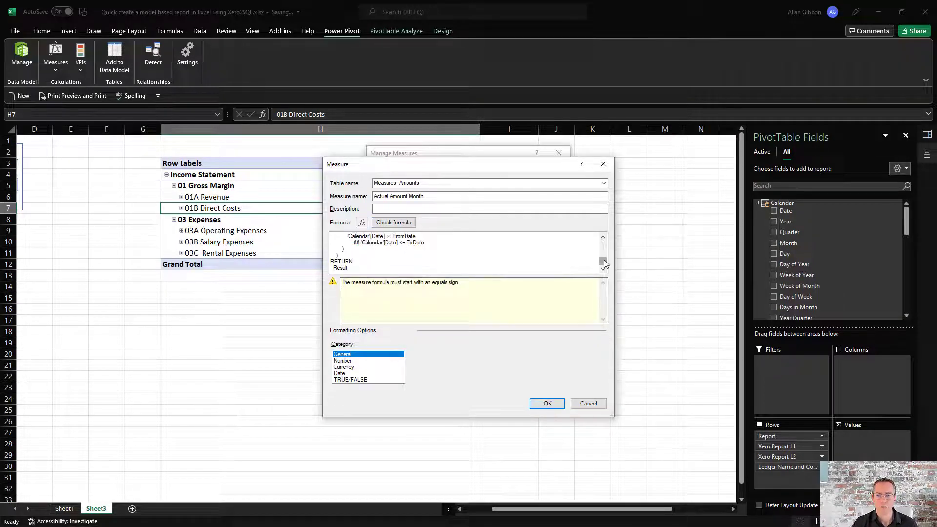
left_click_drag(603, 261, 603, 241)
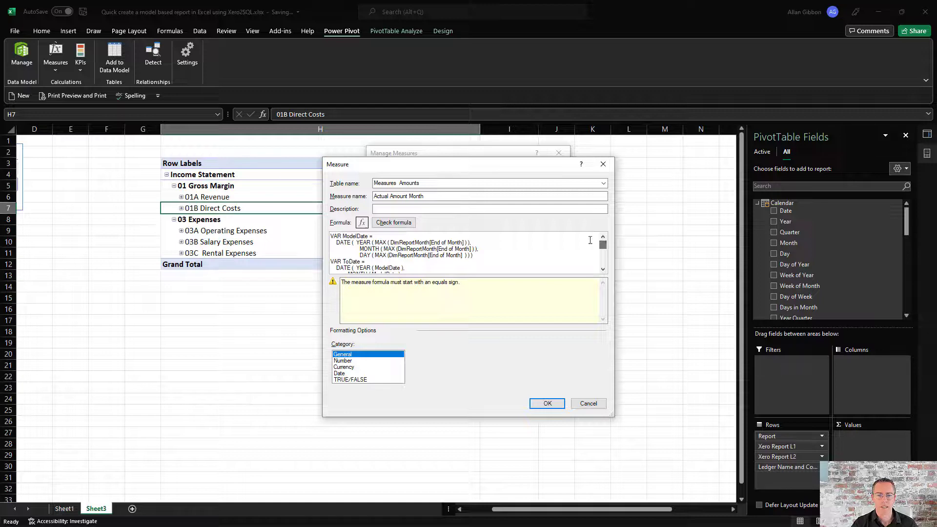
Format the Actual Amount Month measure as a Whole Number with the 1000 separator.
left_click(350, 361)
double_click(493, 370)
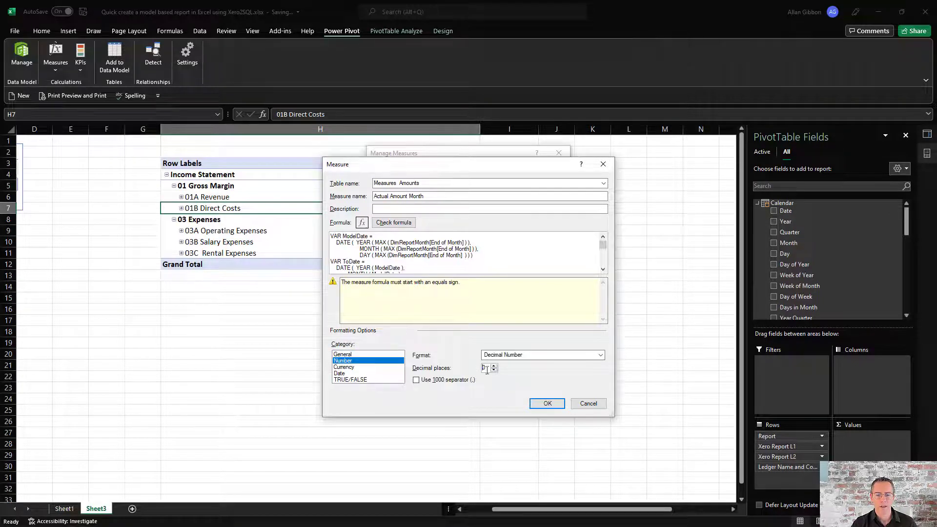
left_click(439, 380)
left_click(507, 356)
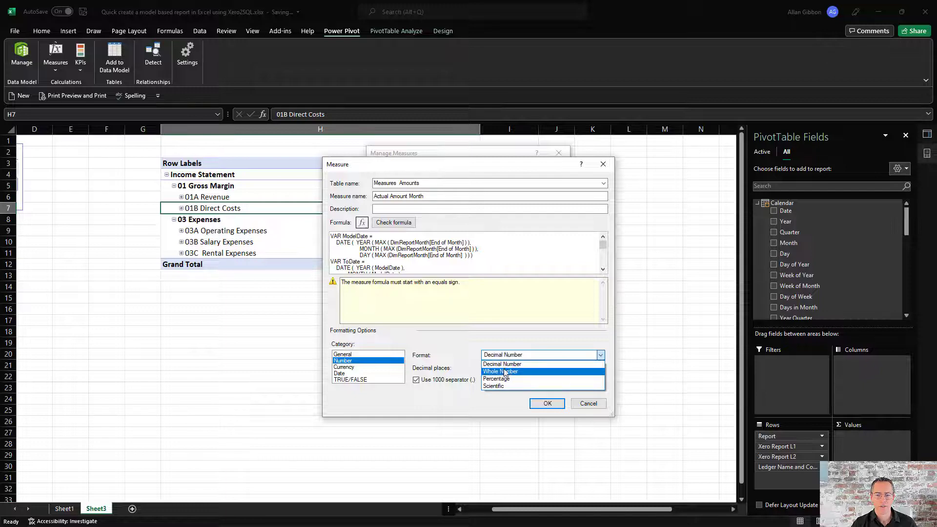
left_click(505, 370)
left_click(543, 402)
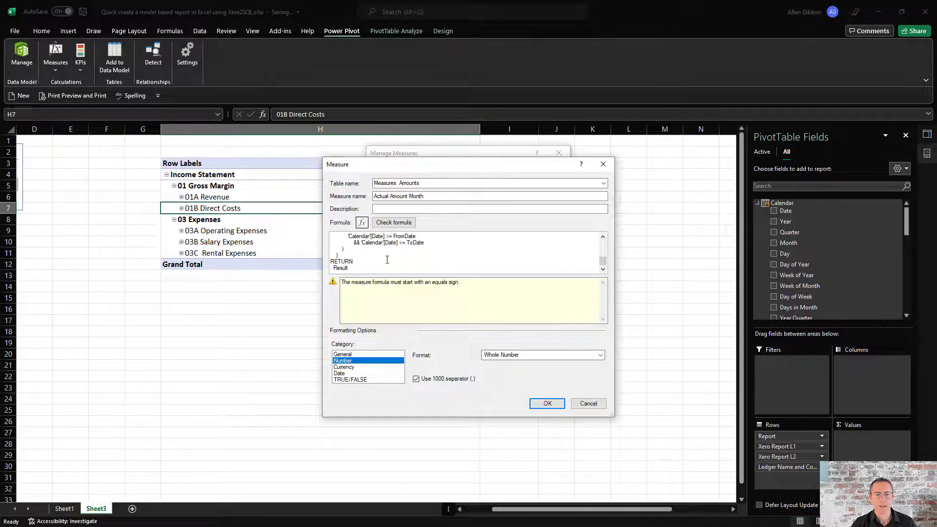
Put an equals sign before VAR ModelDate in the formula, check it, and save the Actual Amount Month measure.
key("ctrl+Home")
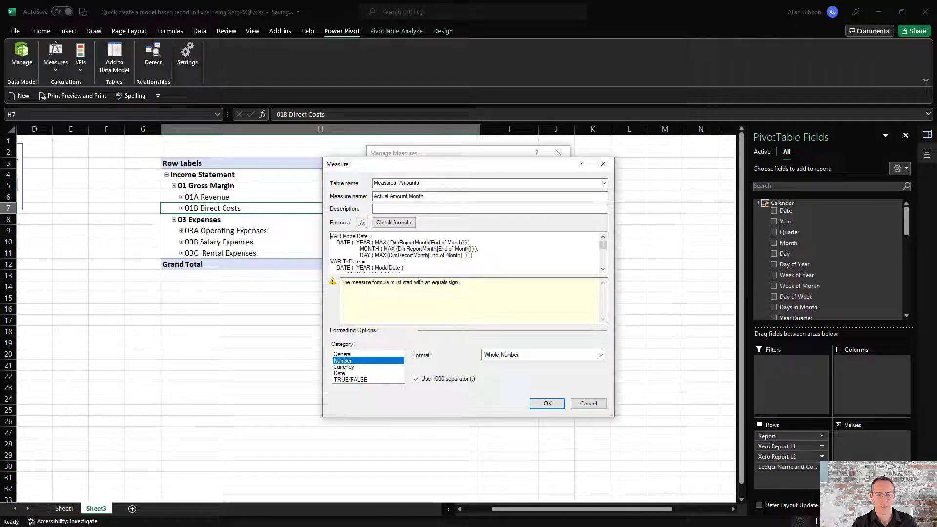
type("=")
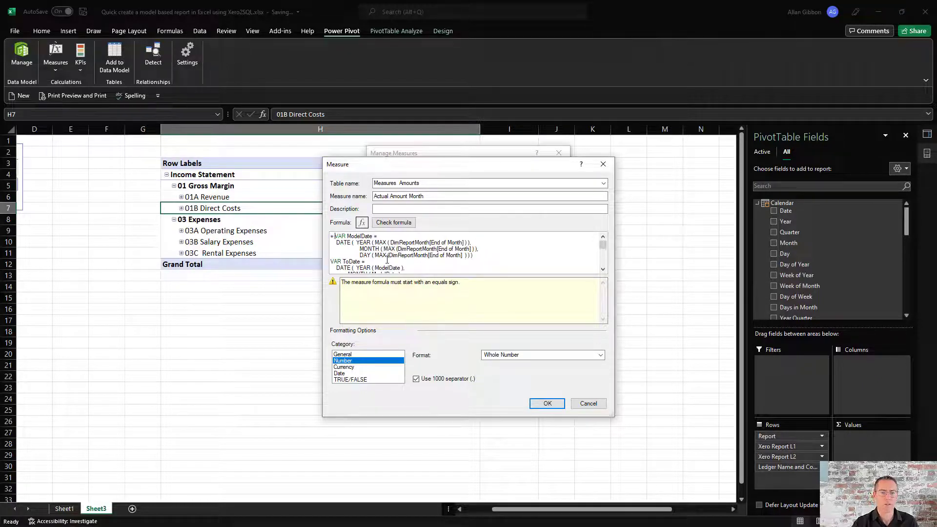
left_click(393, 223)
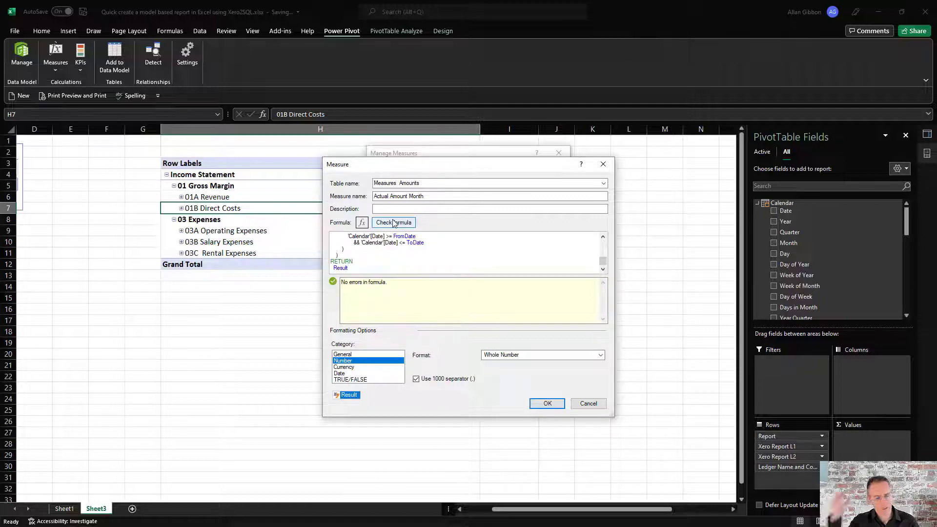
left_click(548, 403)
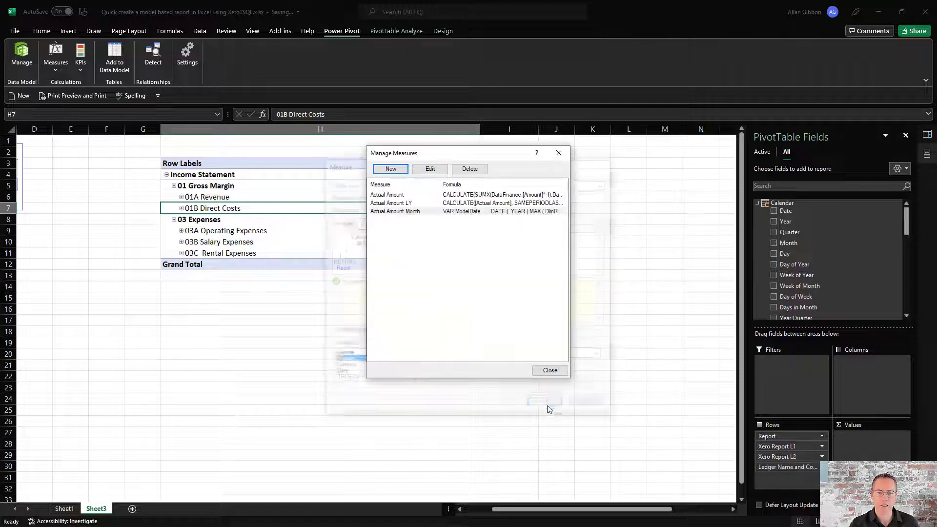
left_click(546, 369)
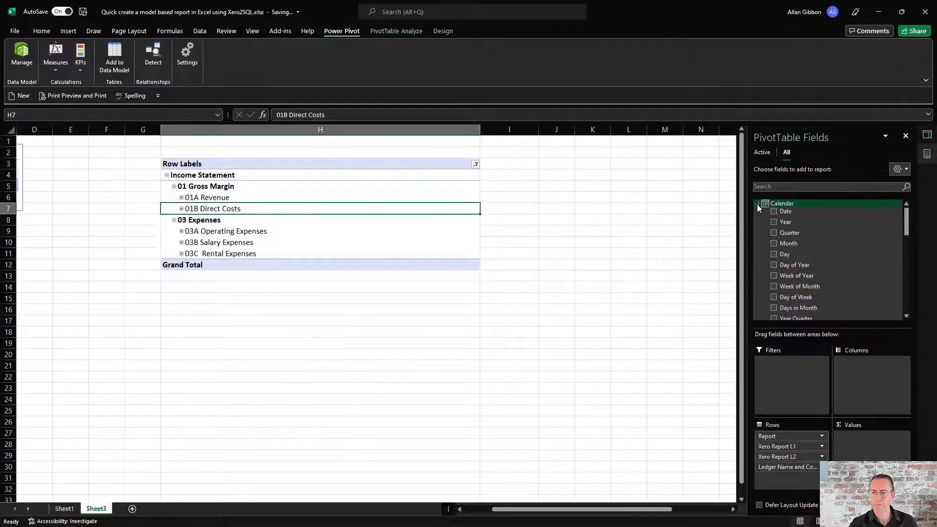
Add the Actual Amount Month measure to the PivotTable's values.
left_click(757, 203)
scroll(773, 252, "down", 1)
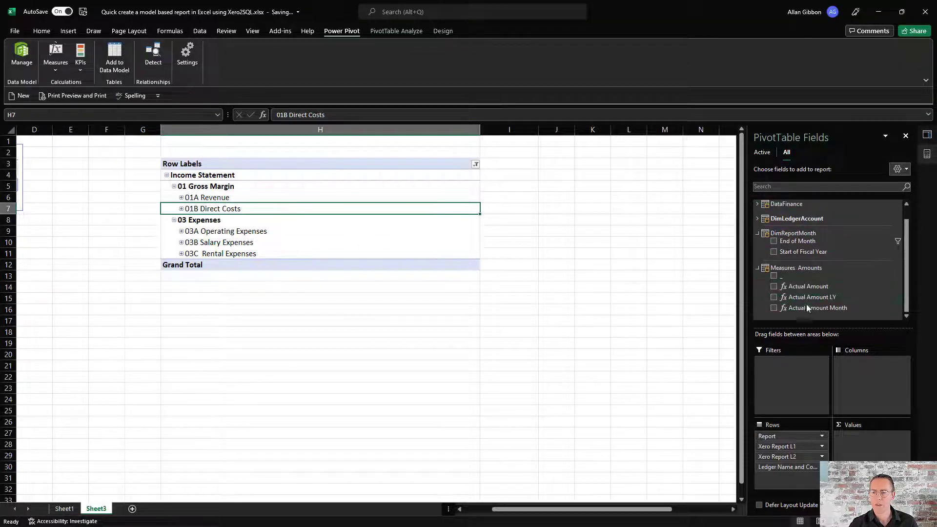
left_click_drag(806, 308, 861, 439)
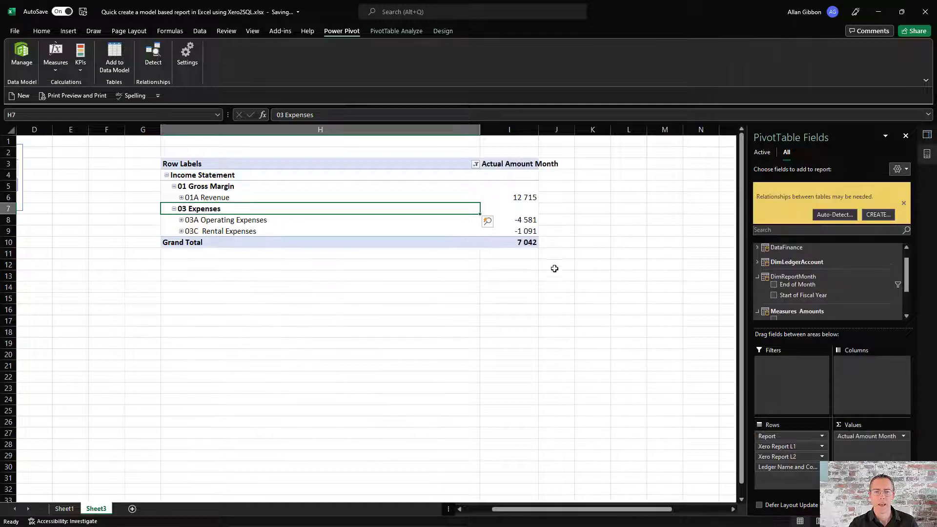
Move the End of Month slicer beside the PivotTable, to around columns L to O, and close the Queries & Connections pane.
scroll(551, 266, "right", 6)
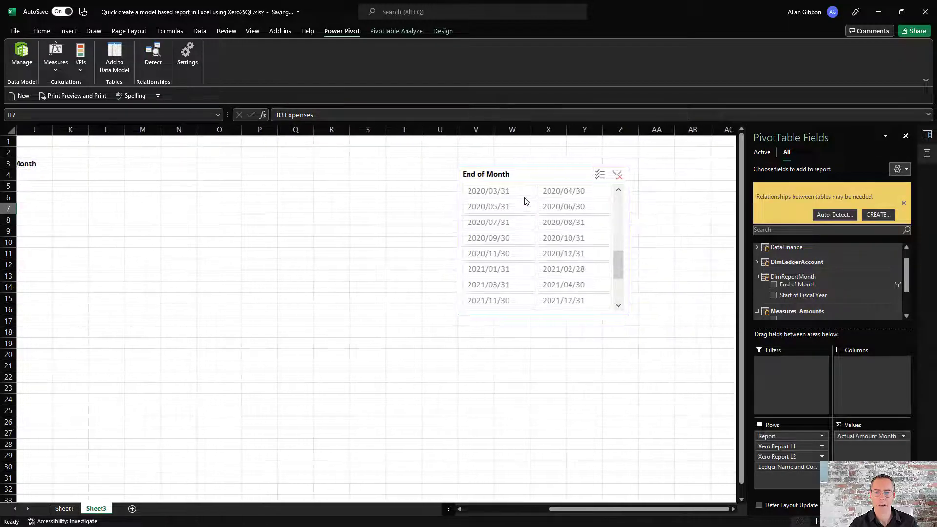
left_click(525, 175)
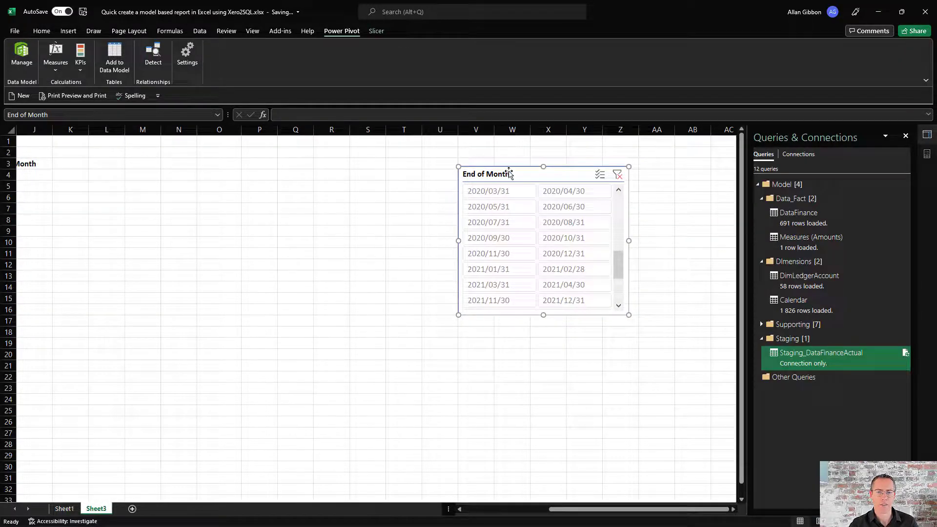
left_click_drag(508, 175, 128, 157)
scroll(97, 190, "up", 1)
scroll(113, 194, "left", 8)
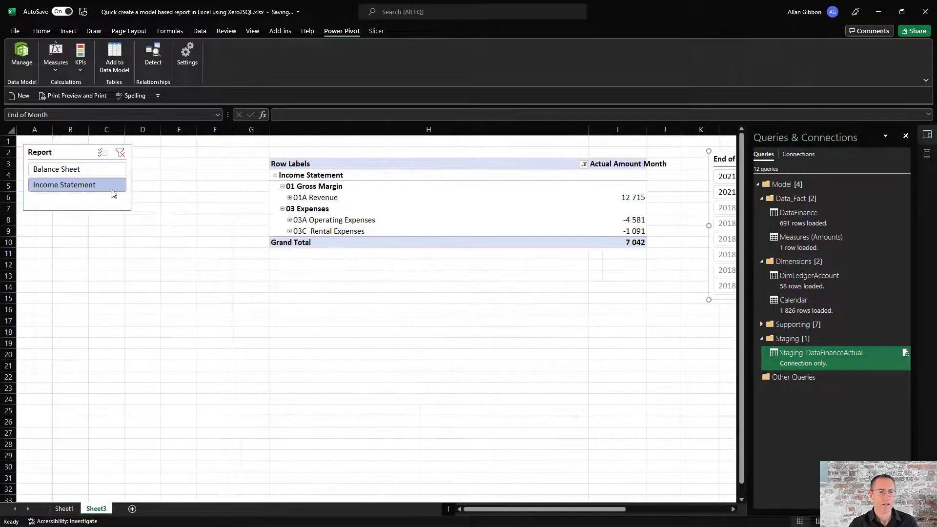
scroll(366, 200, "right", 3)
left_click(906, 137)
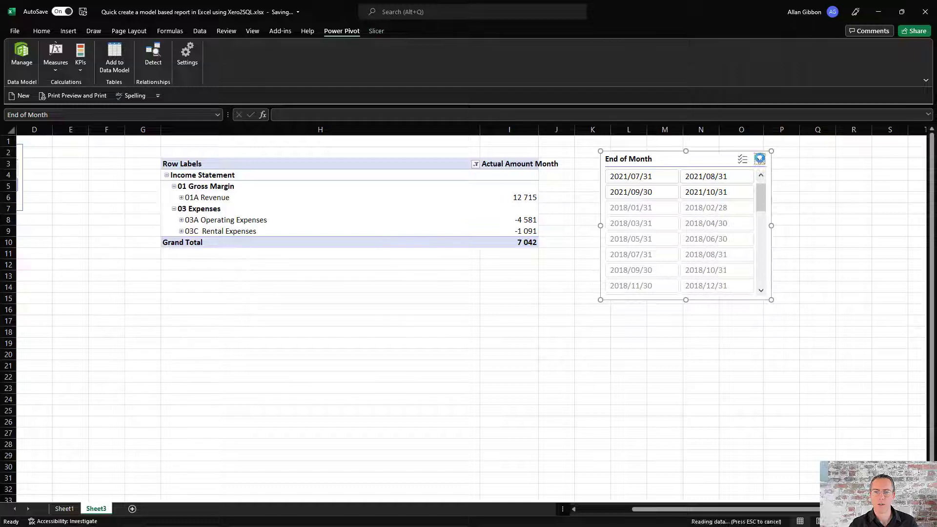
Clear the End of Month filter and compare the PivotTable for 2021/07/31, 2021/08/31 and 2021/06/30, ending on 2021/07/31.
left_click(759, 158)
left_click(924, 136)
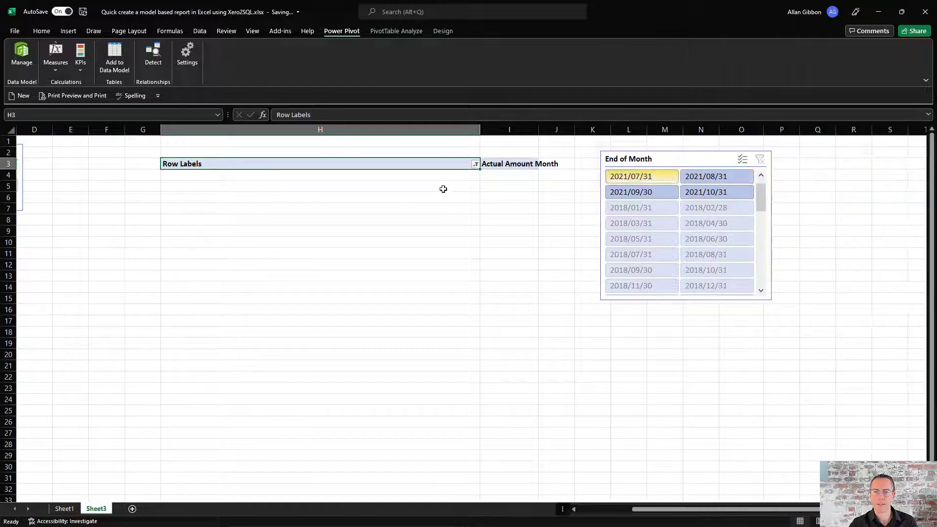
left_click_drag(761, 190, 762, 184)
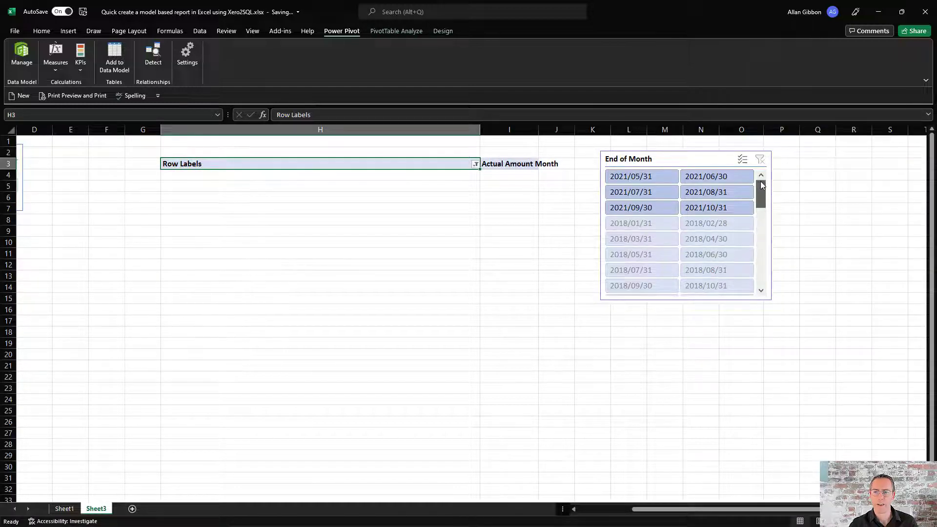
left_click(664, 190)
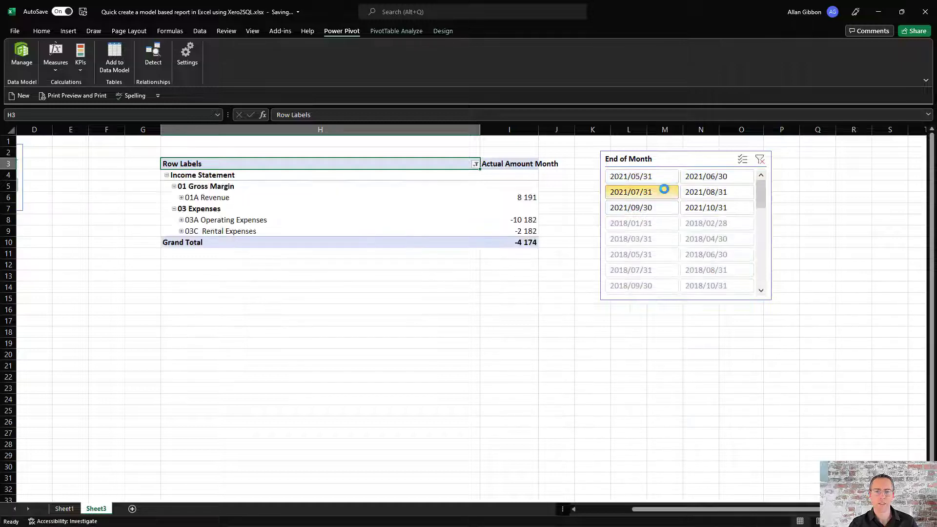
left_click(697, 194)
left_click(698, 182)
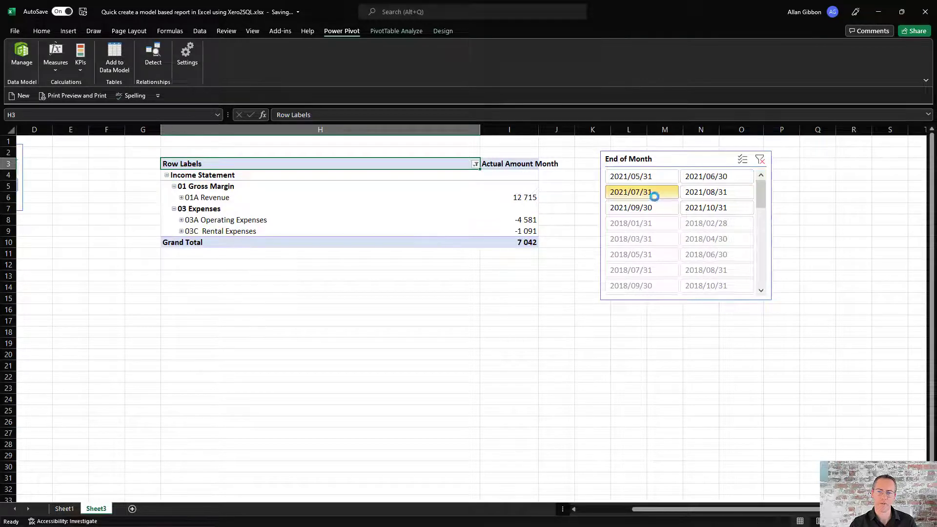
left_click(654, 195)
Start a new measure in the Measures Amounts table and name it Actual Amount Last Month, copying the name from the Notepad notes.
left_click(427, 220)
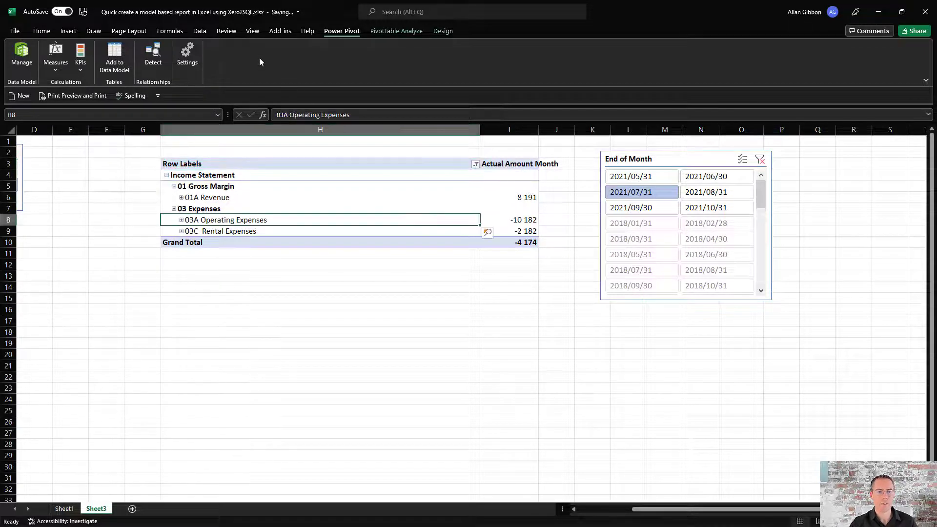
left_click(384, 33)
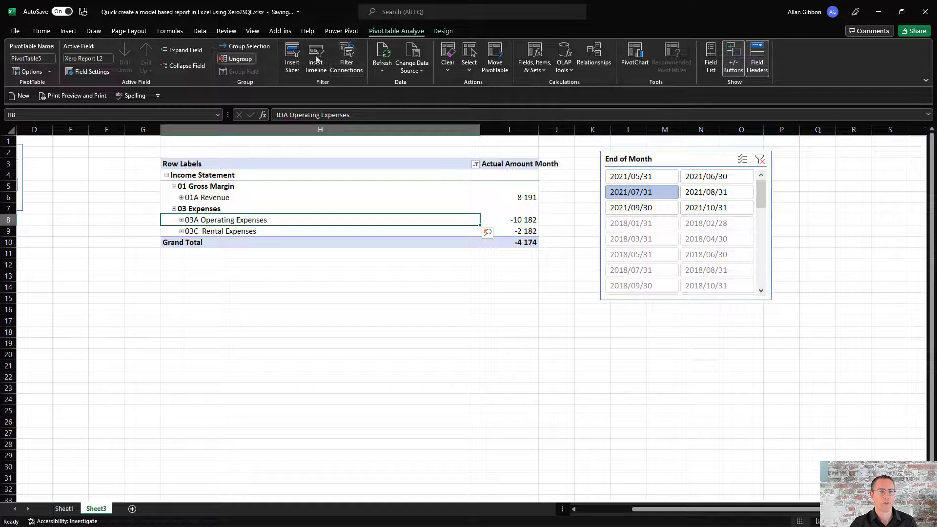
left_click(341, 32)
left_click(56, 66)
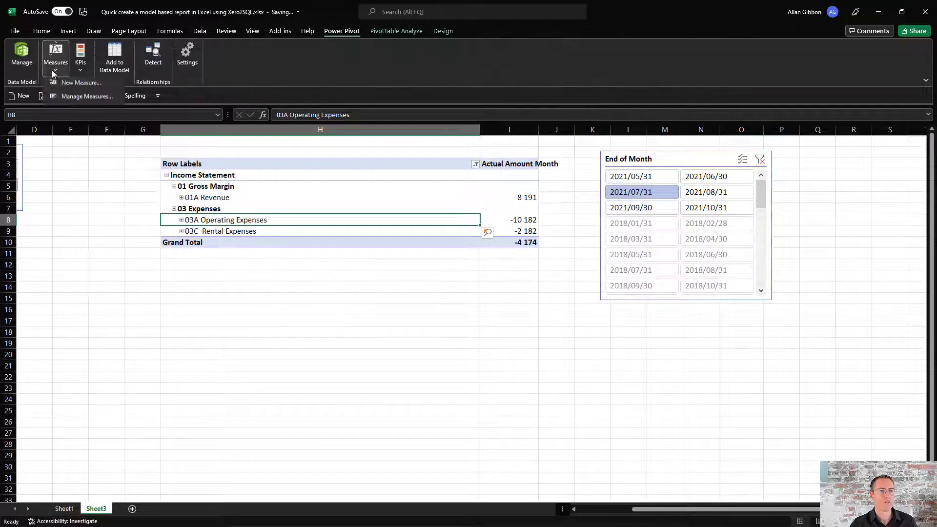
left_click(73, 101)
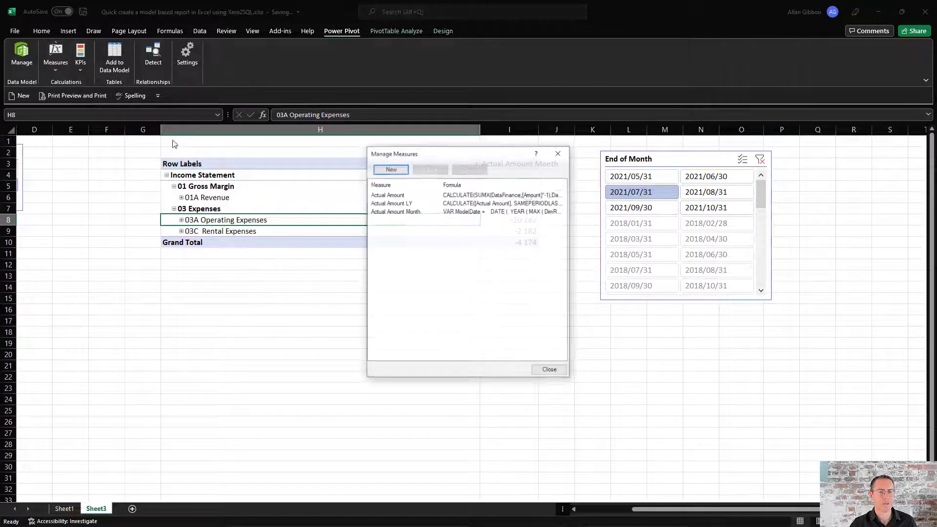
left_click(391, 170)
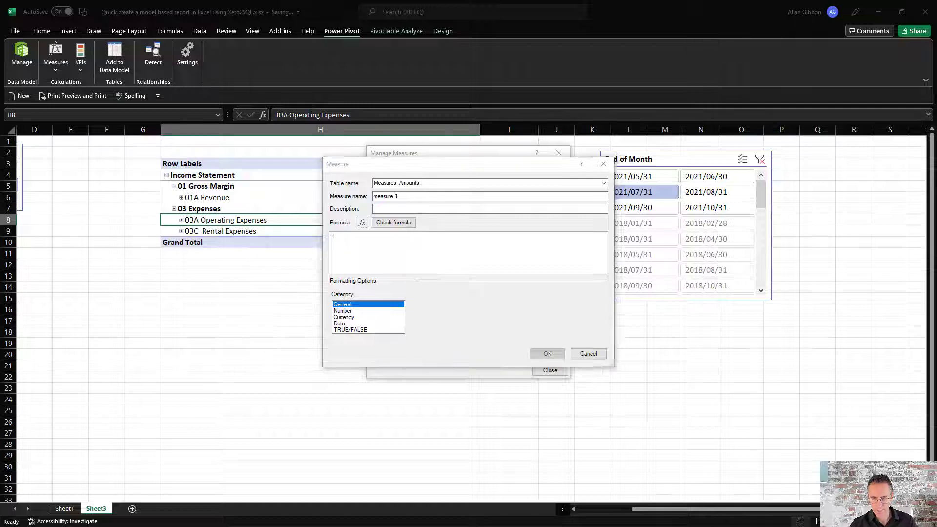
key("alt+Tab")
left_click_drag(681, 254, 585, 255)
key("ctrl+c")
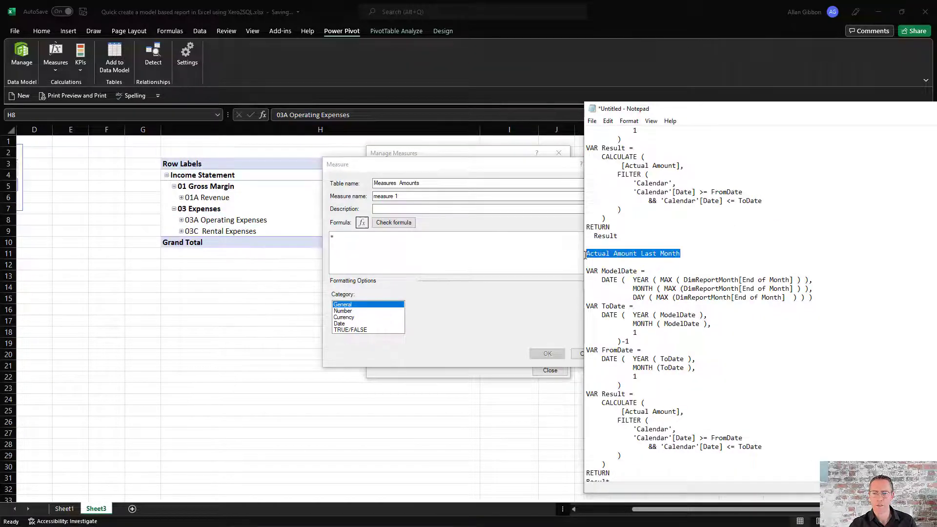
left_click(425, 195)
key("ctrl+a")
key("ctrl+v")
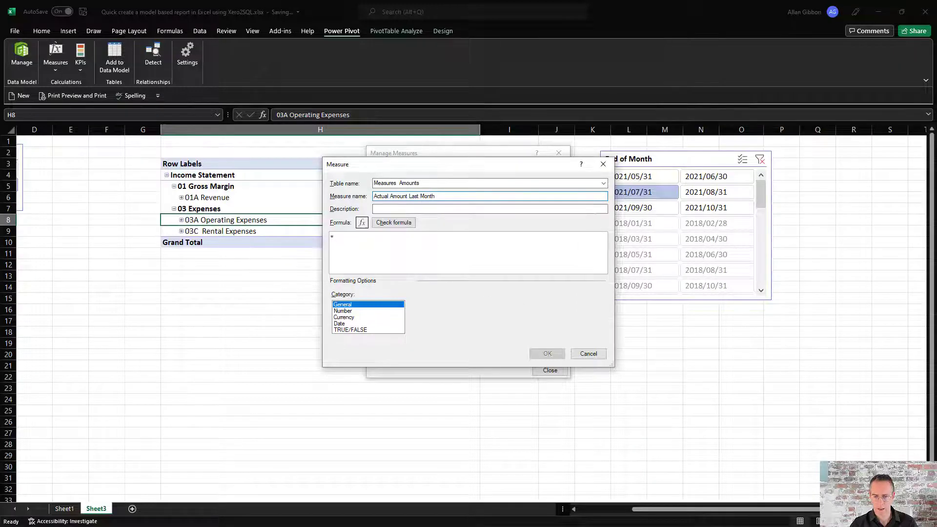
Copy the Actual Amount Last Month formula, from VAR ModelDate to RETURN Result, from Notepad into the measure and check it.
key("alt+Tab")
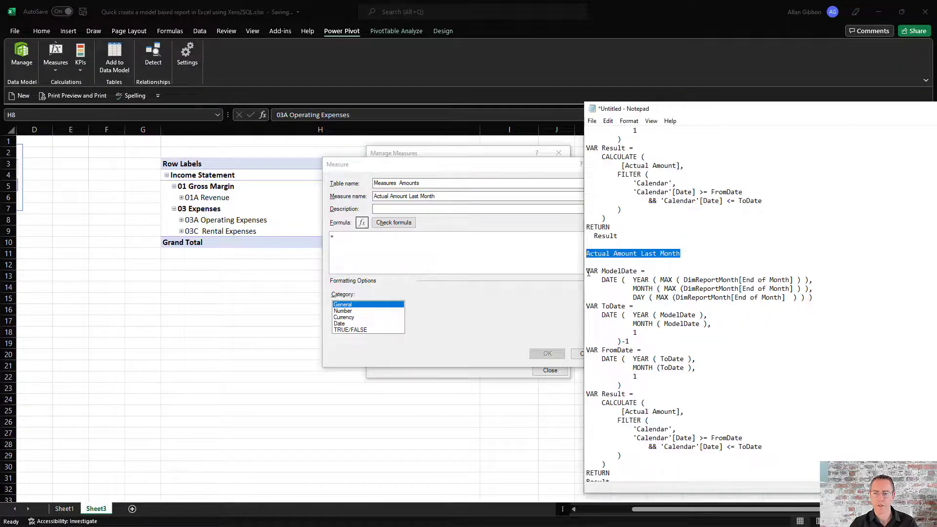
left_click_drag(587, 271, 632, 478)
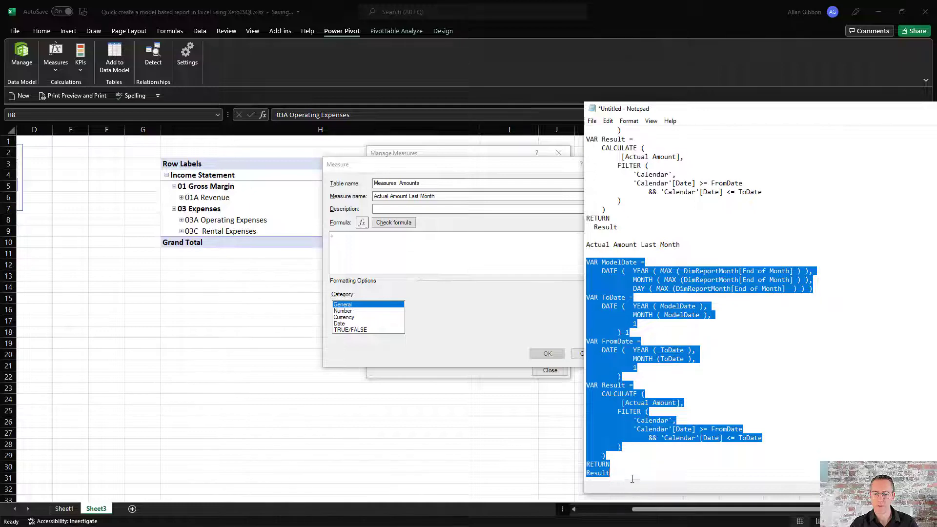
left_click(382, 261)
key("ctrl+v")
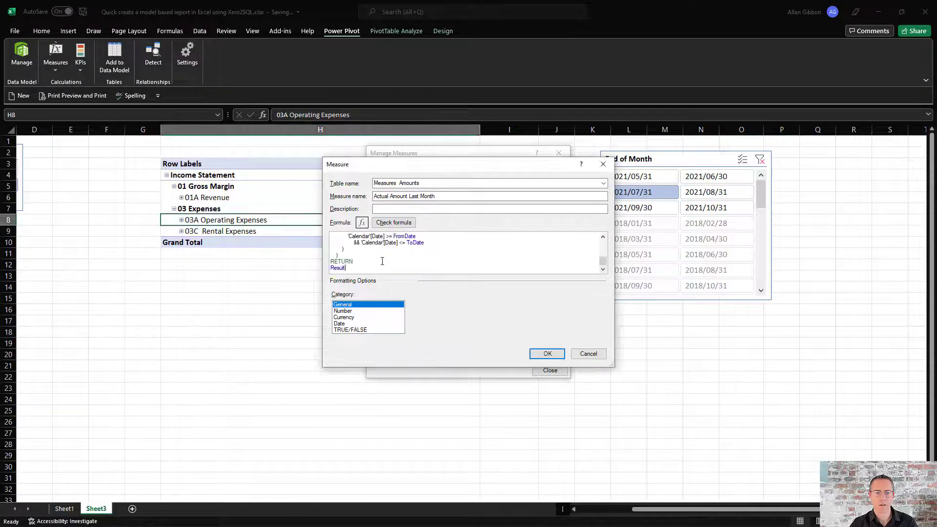
left_click(389, 223)
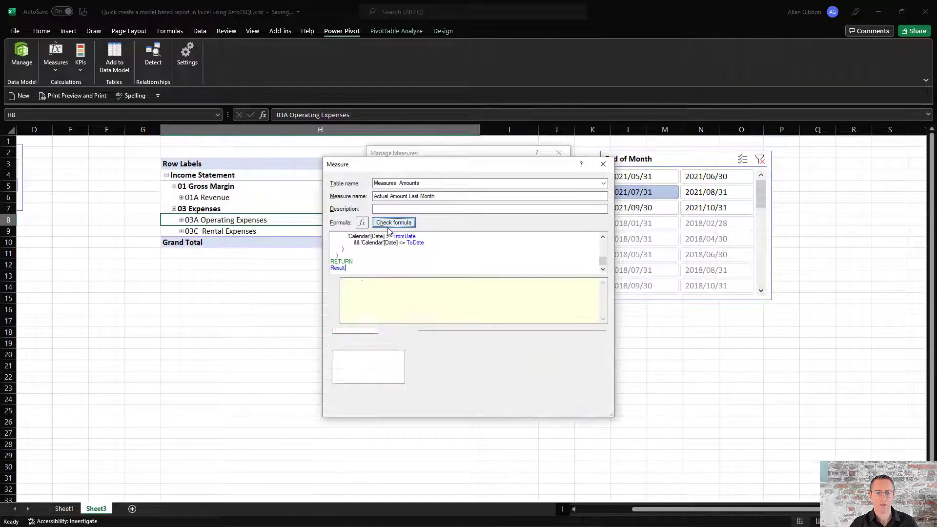
Format the Actual Amount Last Month measure as a Whole Number with the 1000 separator and save it.
left_click(360, 361)
left_click(428, 379)
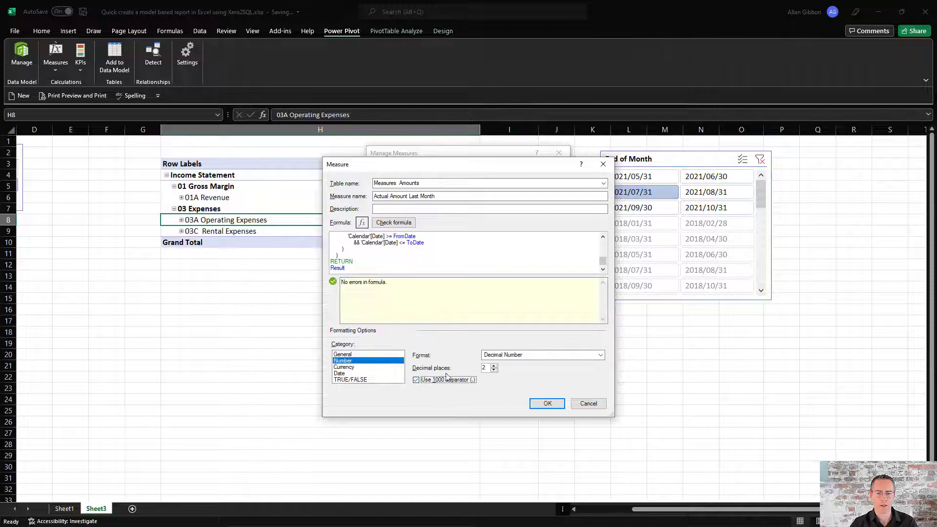
left_click(510, 355)
left_click(510, 373)
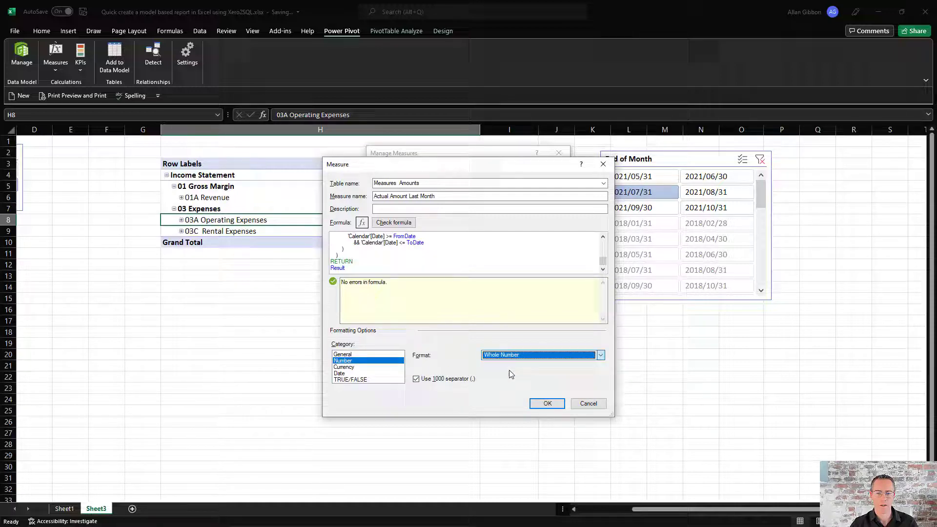
left_click(547, 403)
left_click(544, 367)
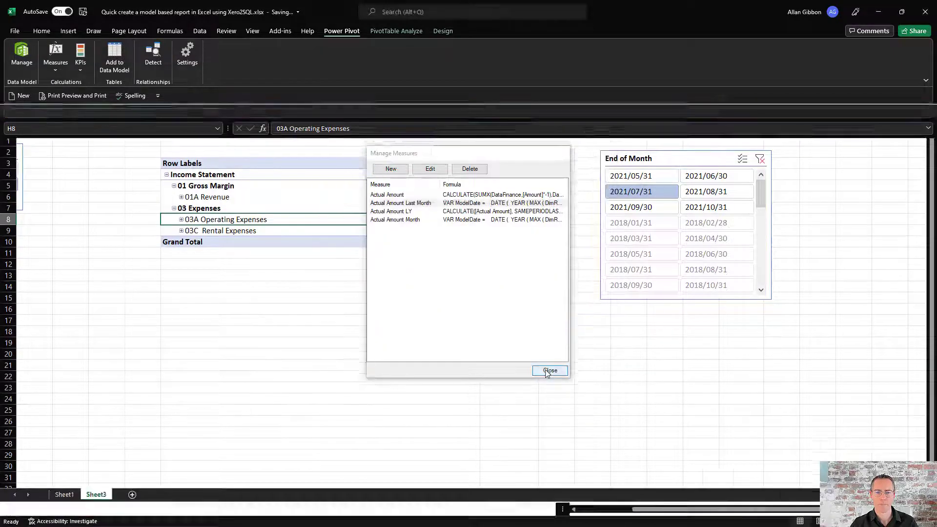
Show the PivotTable field list and add the Actual Amount Last Month measure to the values.
left_click(510, 193)
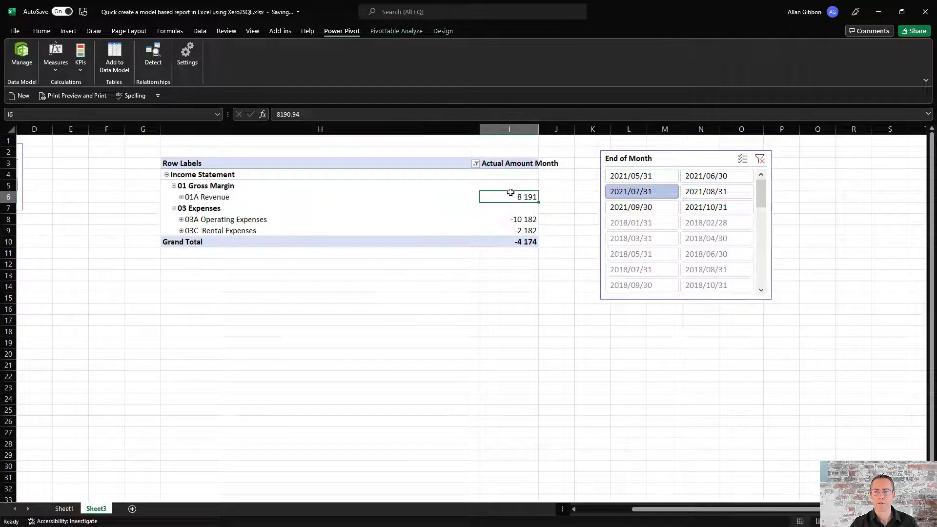
left_click(385, 31)
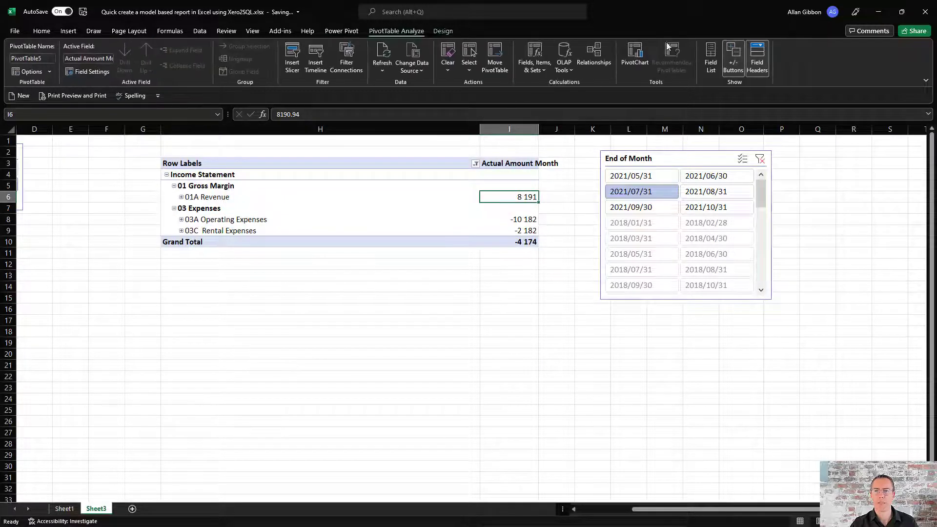
left_click(710, 58)
scroll(810, 292, "down", 3)
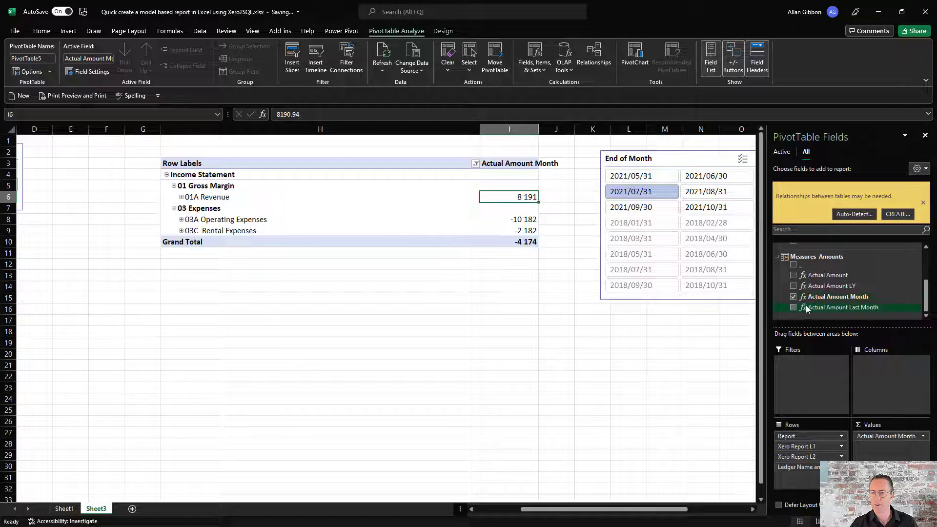
left_click_drag(808, 309, 885, 451)
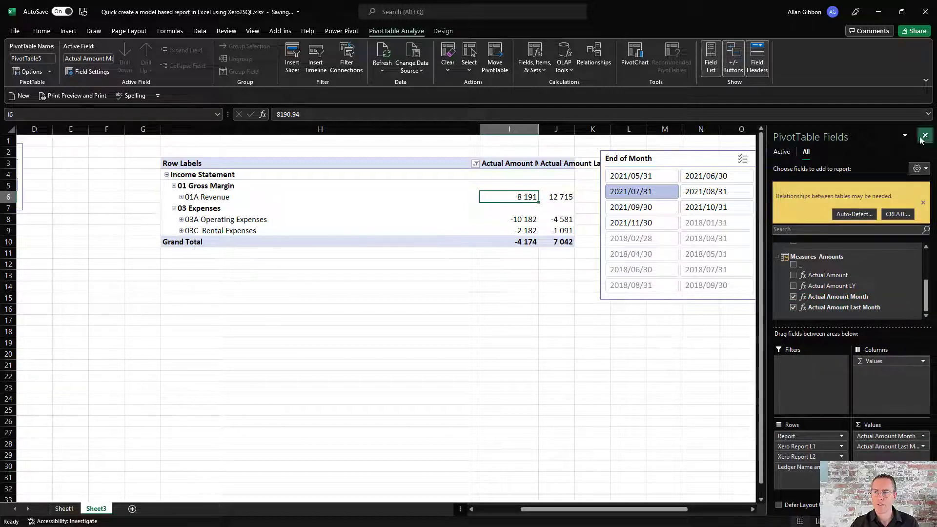
Wrap the text of the Actual Amount Month and Actual Amount Last Month headers in I3:J3.
scroll(390, 210, "right", 3)
scroll(391, 210, "left", 2)
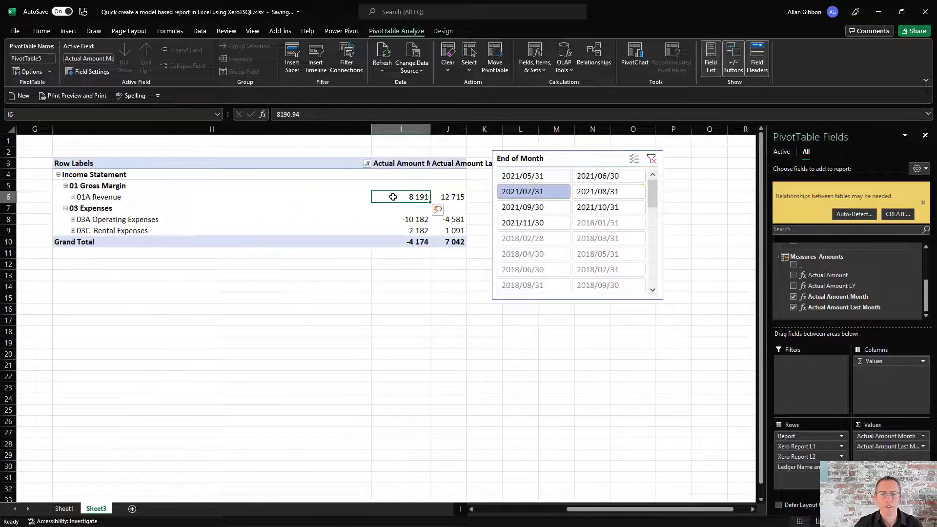
left_click_drag(408, 164, 452, 164)
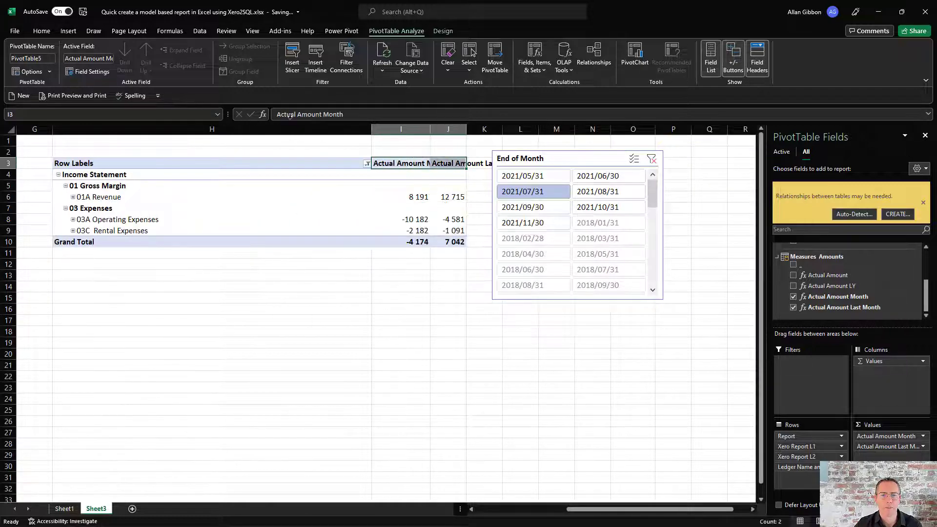
left_click(40, 31)
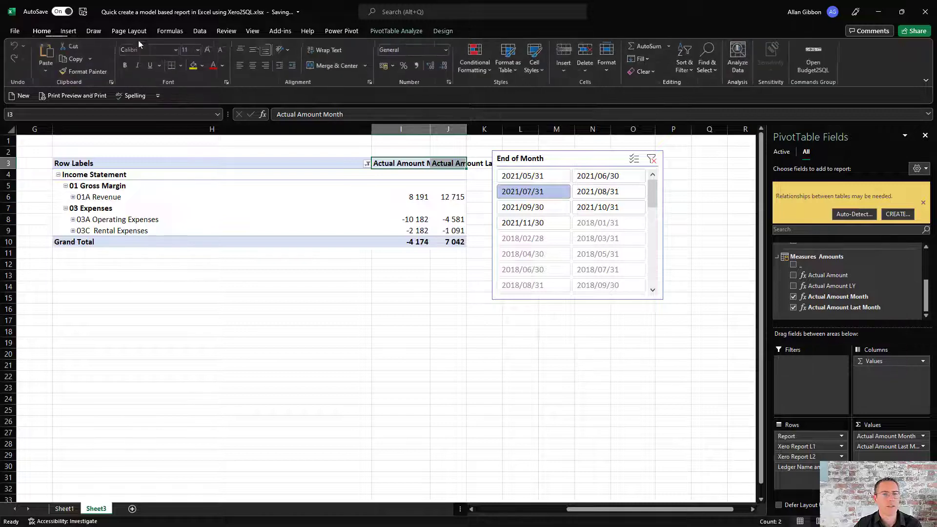
left_click(326, 50)
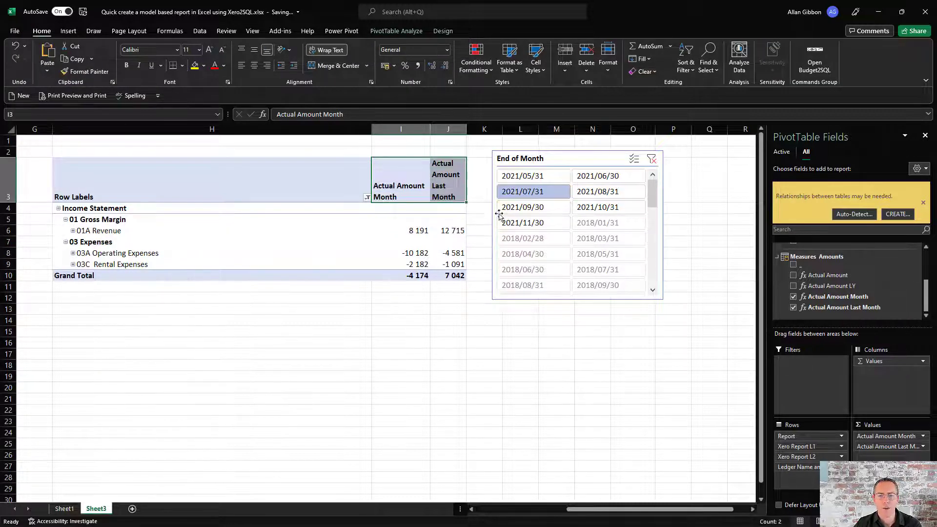
Test both month measures by filtering End of Month to 2021/08/31, 2021/09/30 and finally 2021/06/30.
left_click(584, 193)
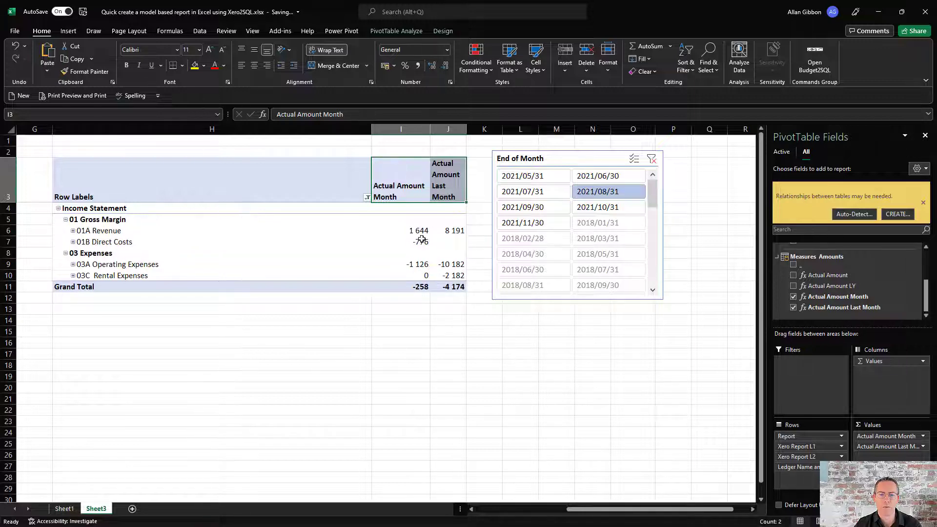
left_click(520, 209)
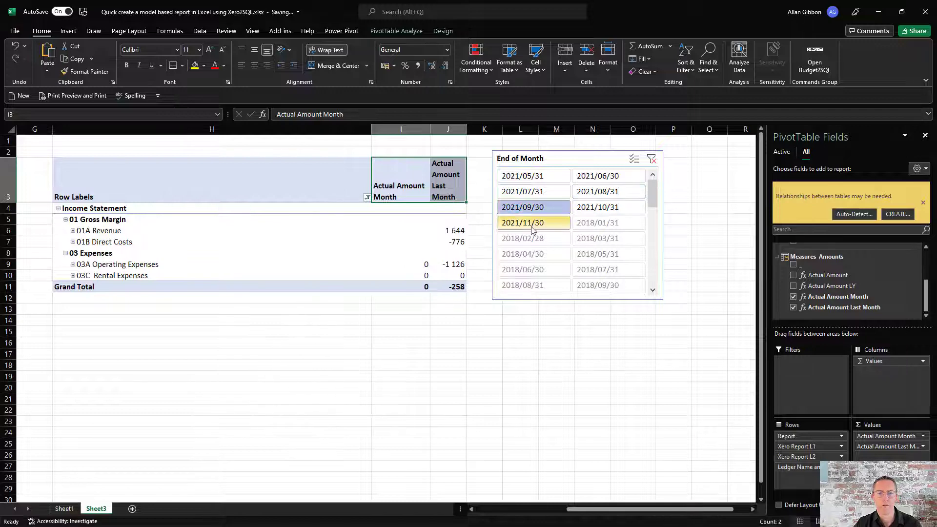
left_click(600, 179)
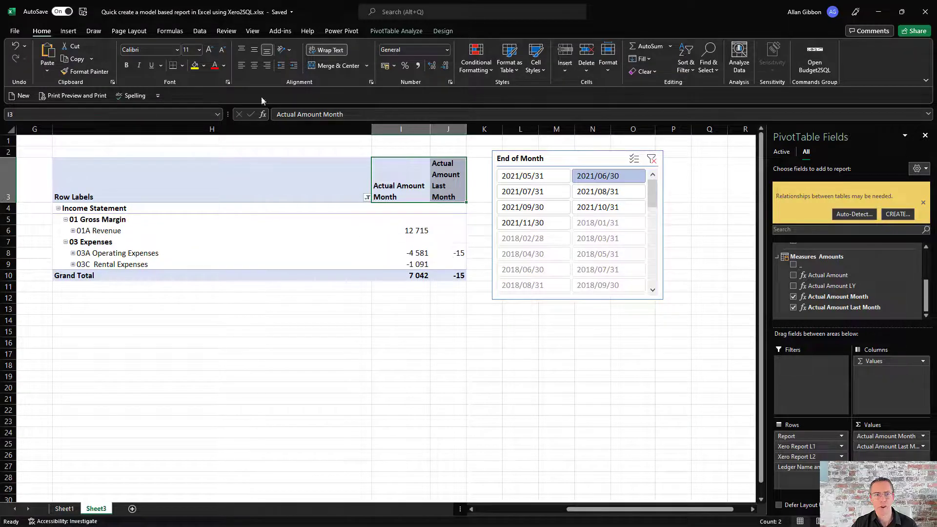
Create a new measure in the Measures Amounts table named Actual Amount this Month vs Last Month.
left_click(342, 31)
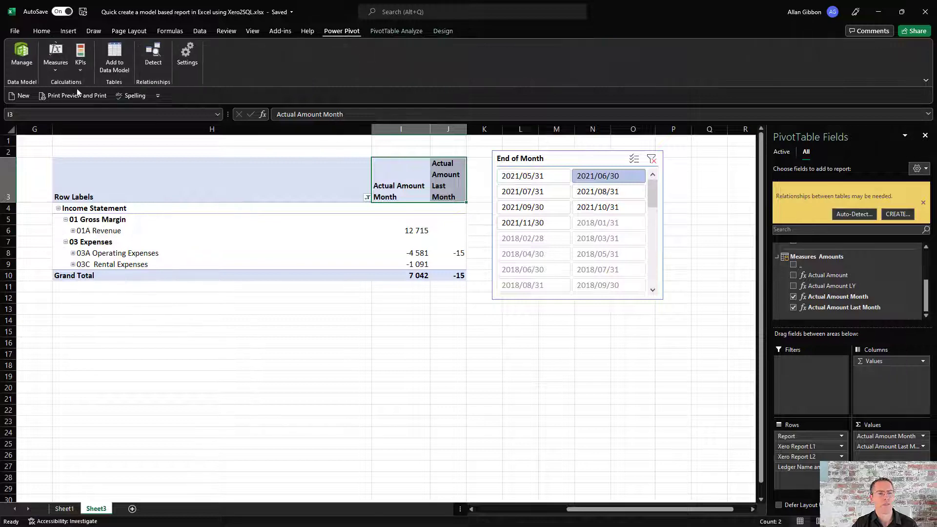
left_click(60, 73)
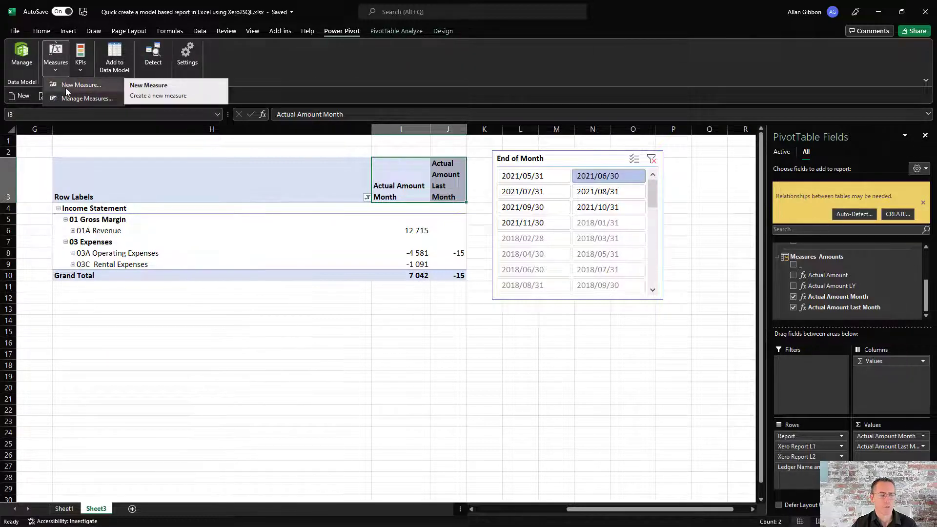
left_click(65, 88)
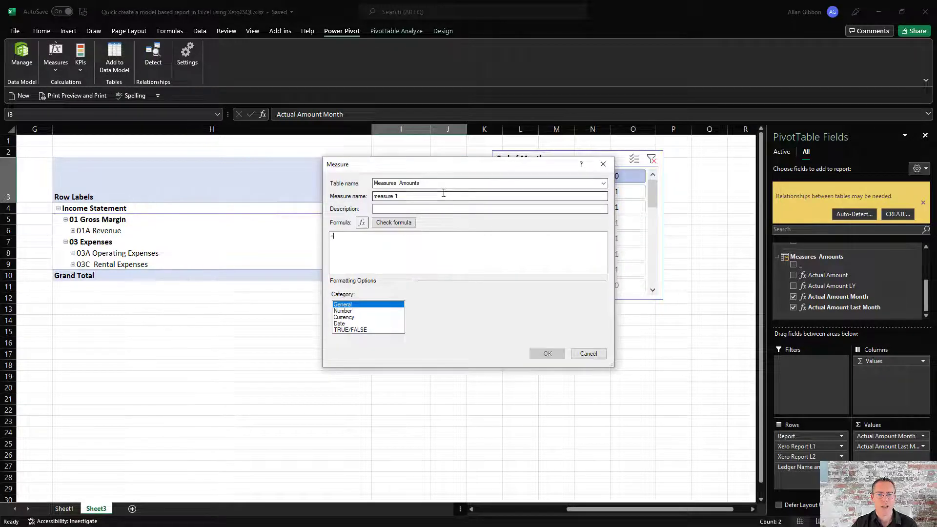
left_click_drag(442, 195, 316, 188)
type("Ac")
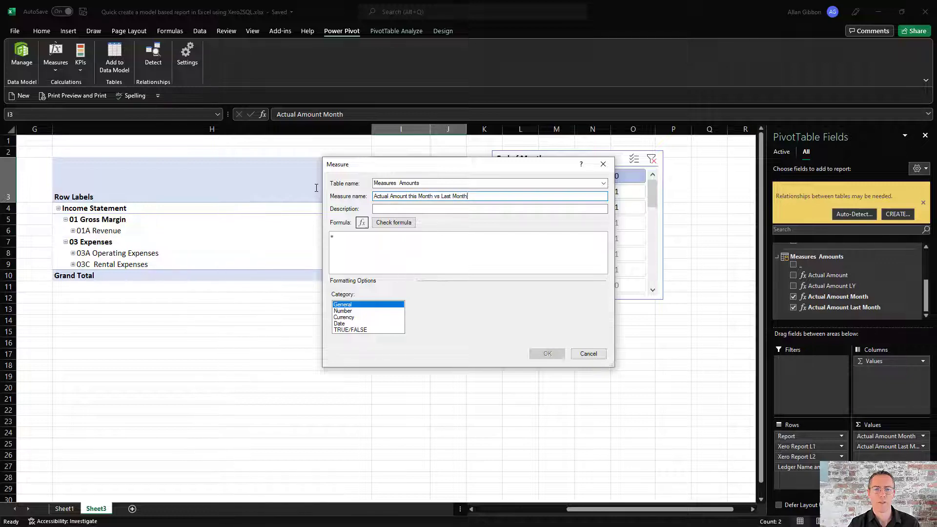
Enter the measure's formula as [Actual Amount Month] - [Actual Amount Last Month].
type("Actual")
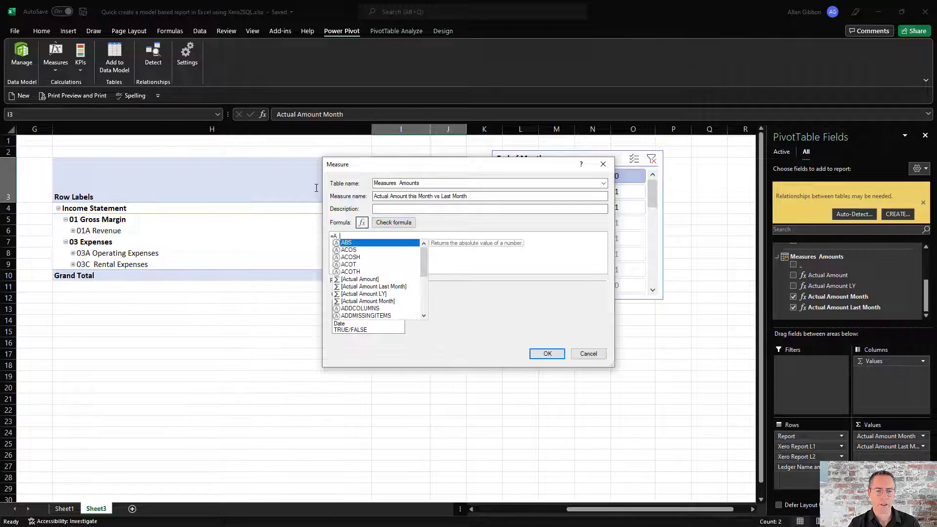
key("Down")
key("Down")
key("Down")
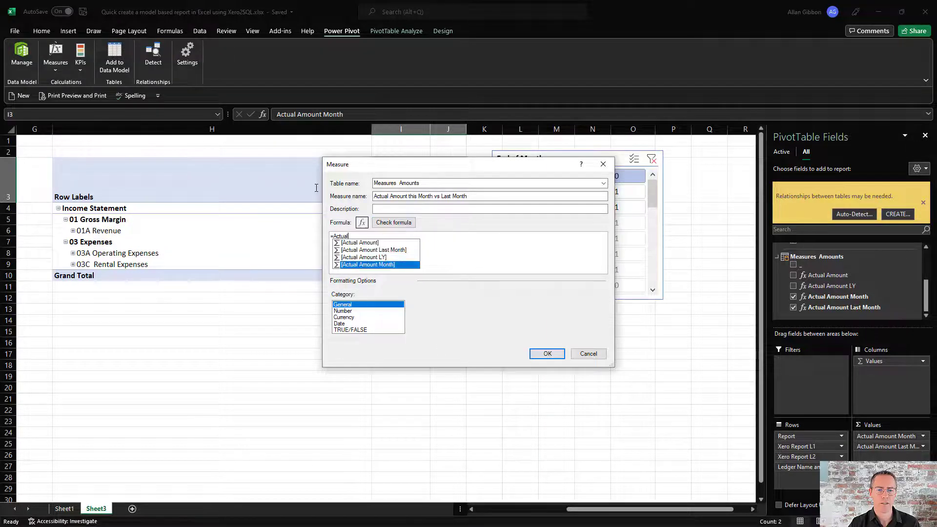
key("Tab")
type("- actual")
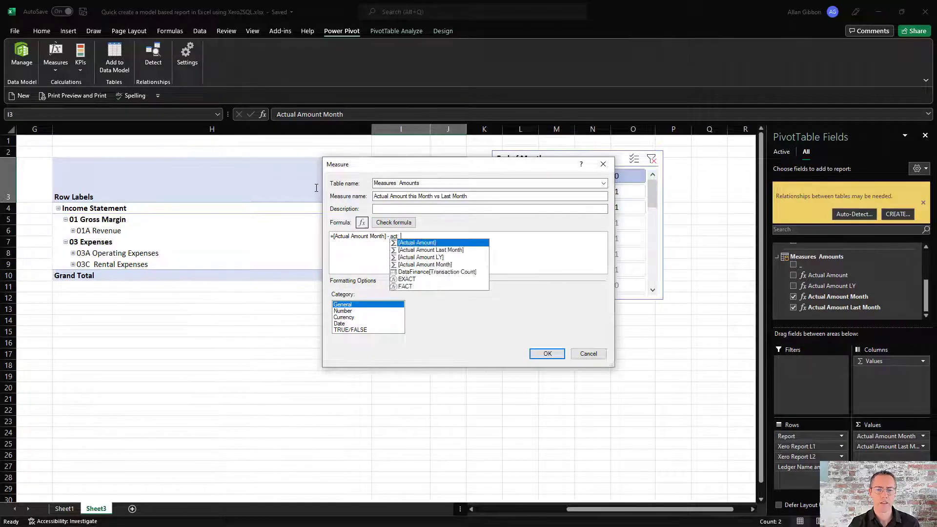
key("Down")
key("Down")
key("Up")
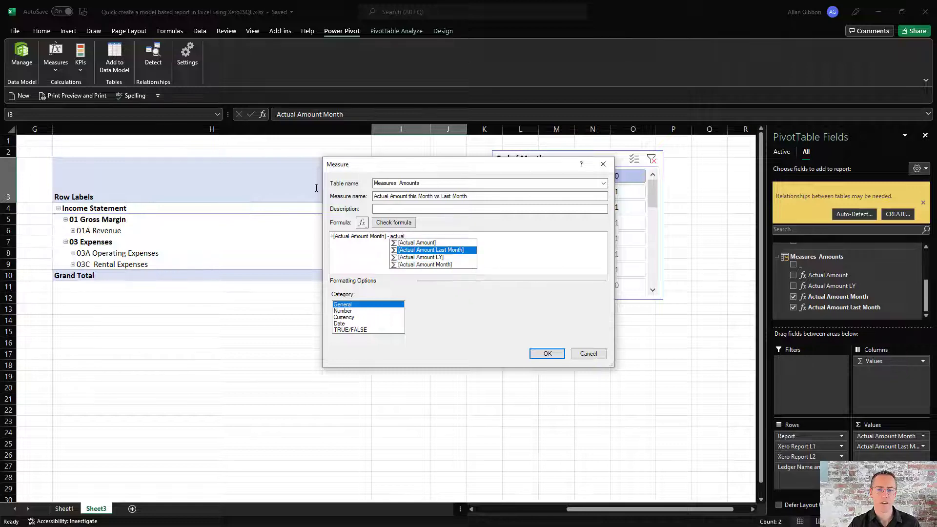
key("Tab")
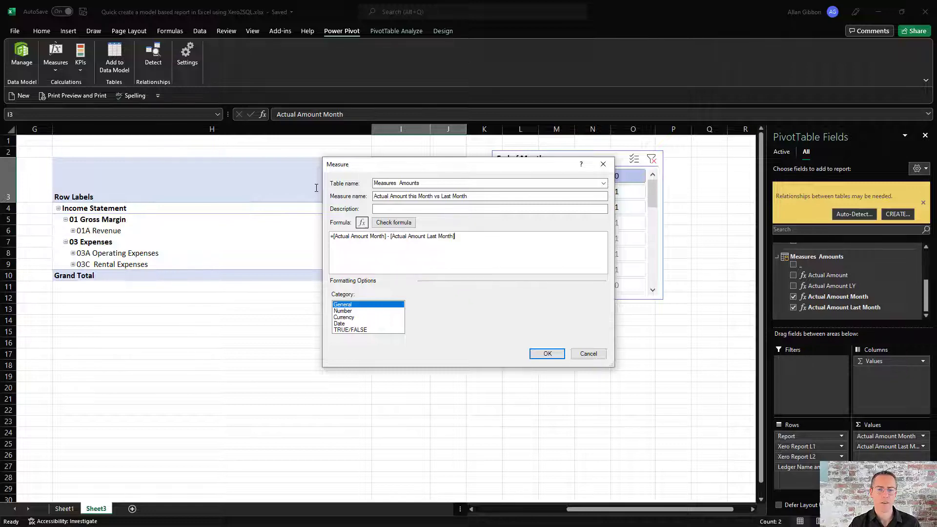
Check the formula and save the measure with the Number category, Whole Number format and 1000 separator.
left_click(393, 222)
left_click(343, 360)
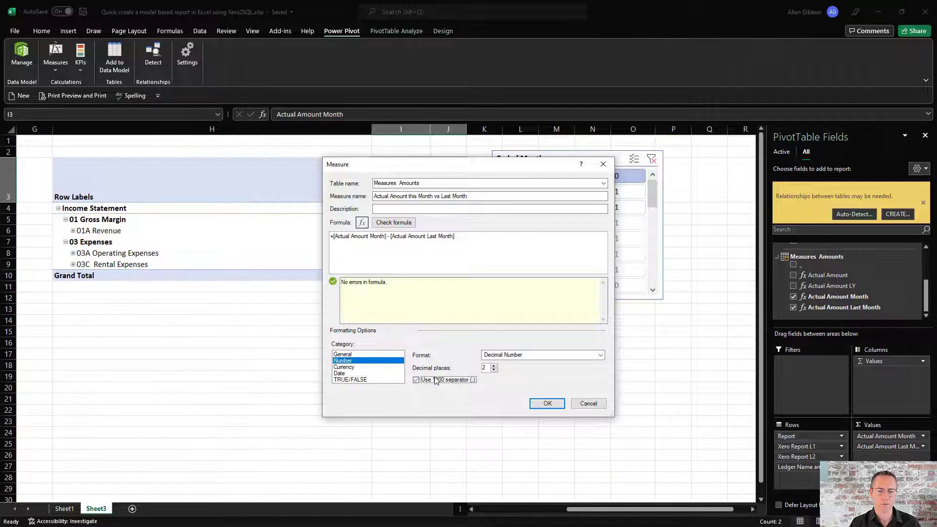
left_click(506, 354)
left_click(507, 370)
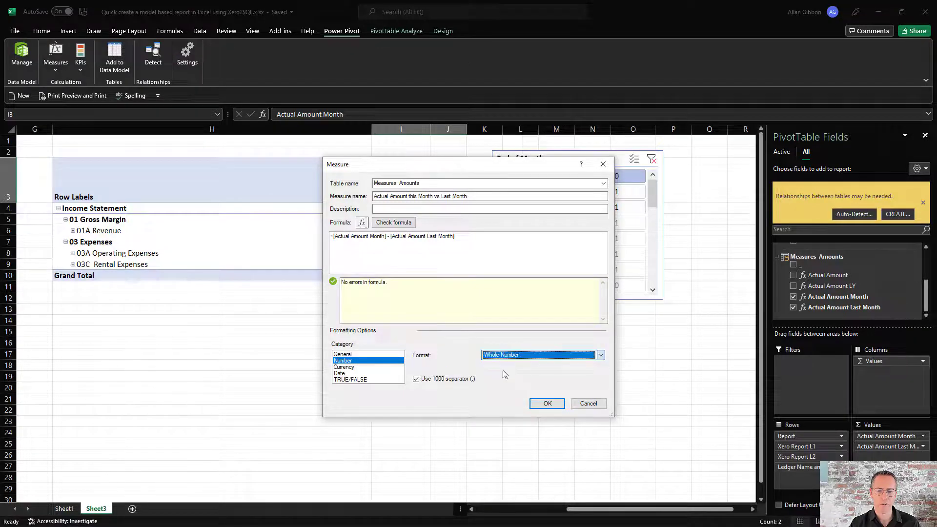
left_click(547, 401)
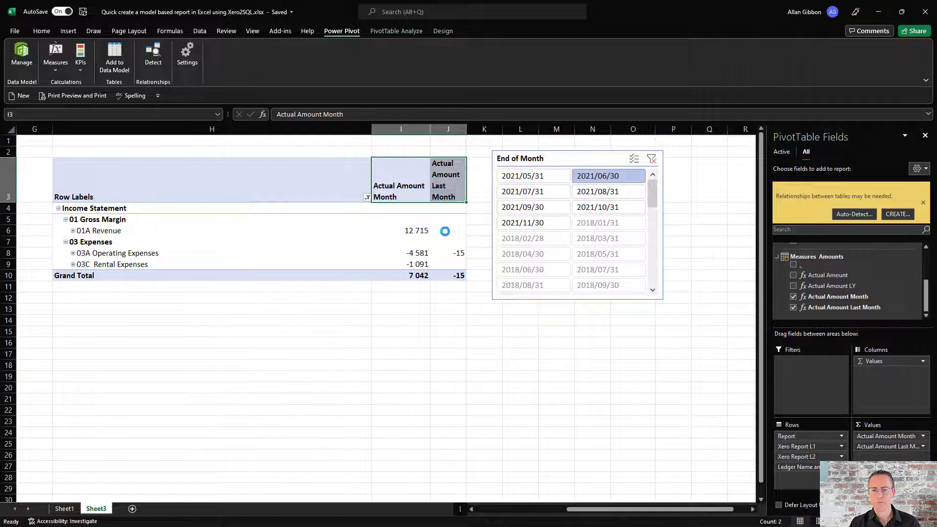
scroll(792, 286, "down", 4)
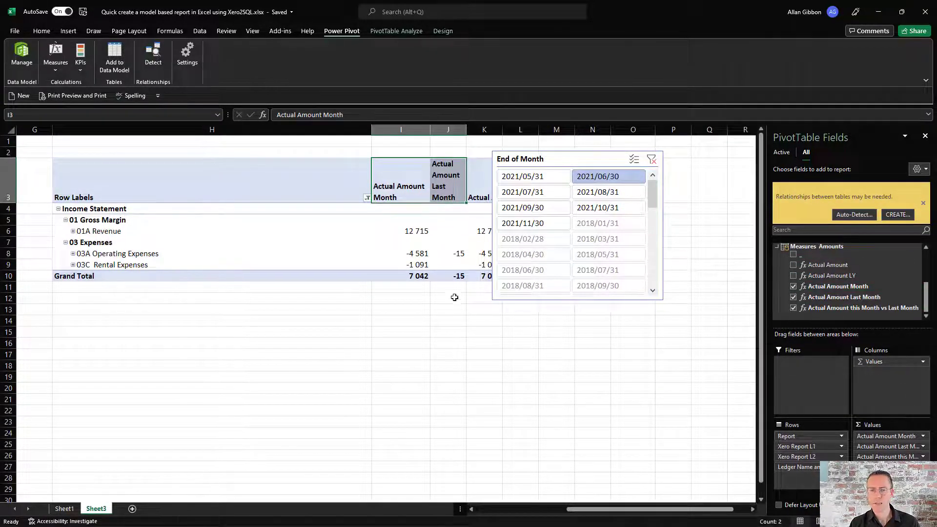
Wrap the comparison measure's header in K3, slightly widen column K, and reposition the End of Month slicer clear of the PivotTable.
left_click_drag(527, 158, 641, 175)
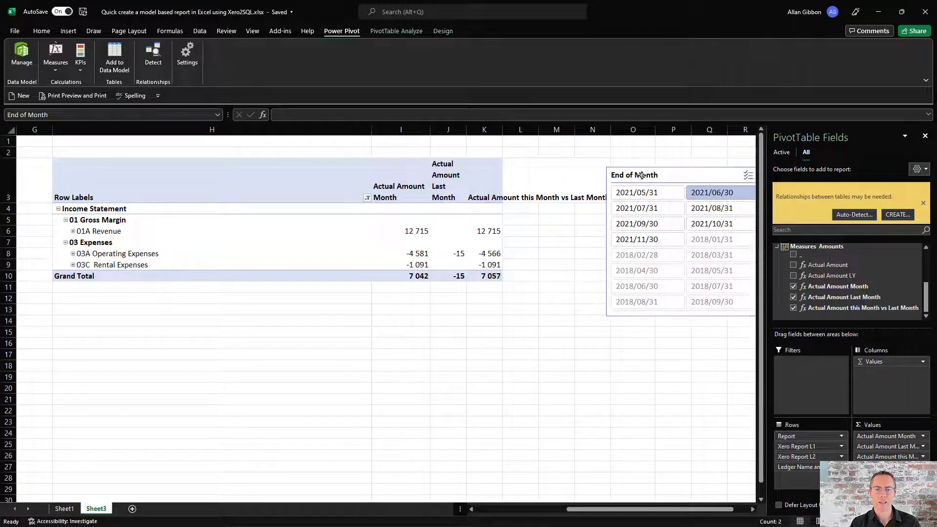
left_click(484, 193)
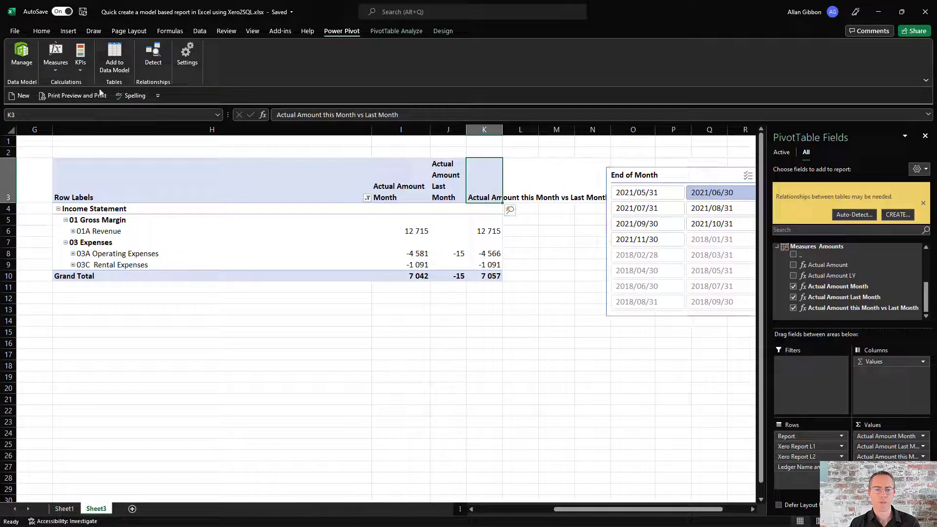
left_click(42, 31)
left_click(325, 49)
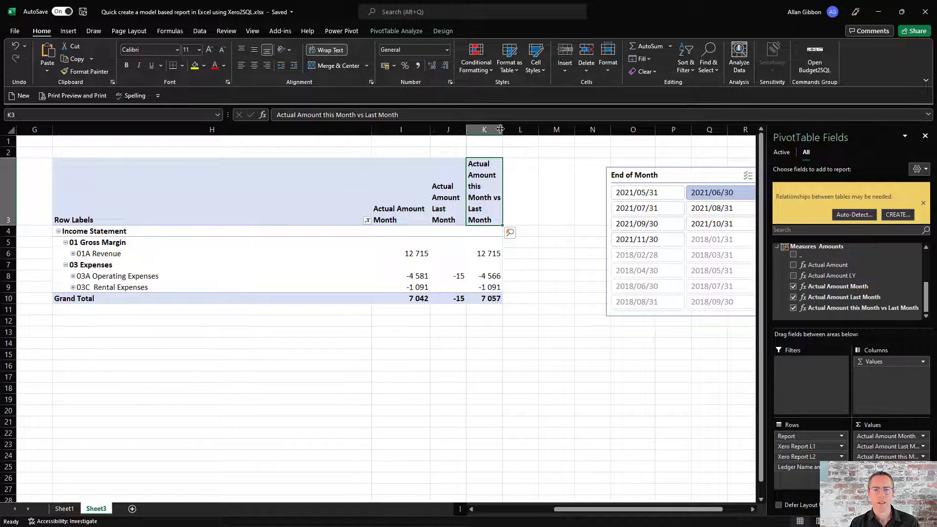
left_click_drag(500, 129, 509, 129)
left_click_drag(673, 178, 619, 176)
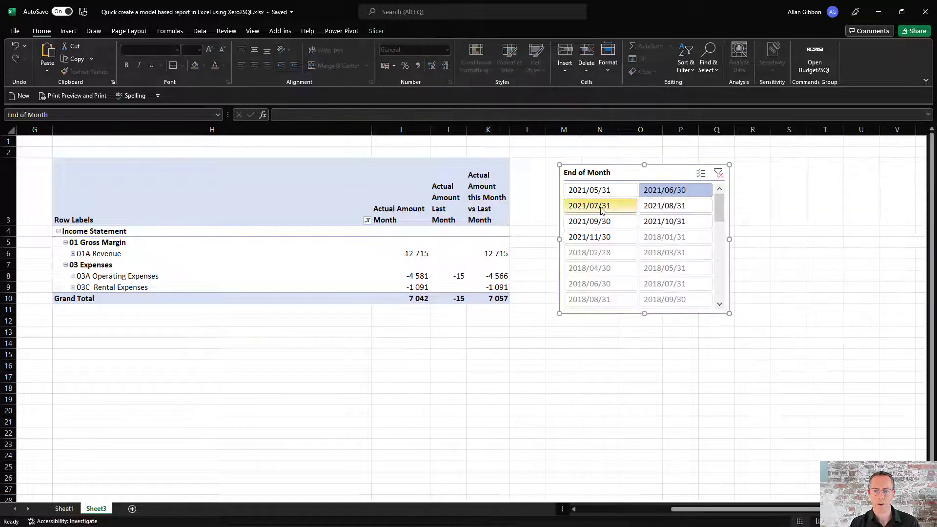
Test the comparison measure by filtering End of Month to 2021/07/31, 2021/06/30 and finally 2021/08/31, and inspect the 01A Revenue difference.
left_click(601, 207)
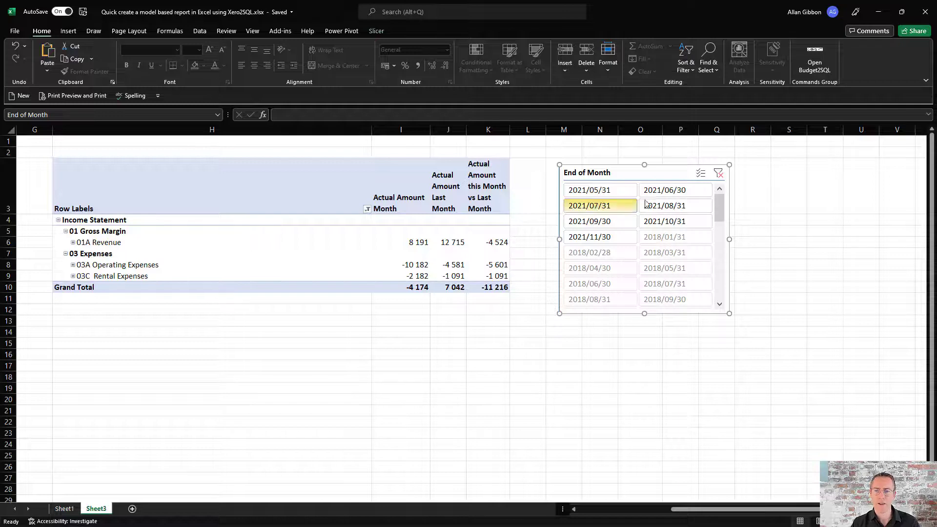
left_click(663, 191)
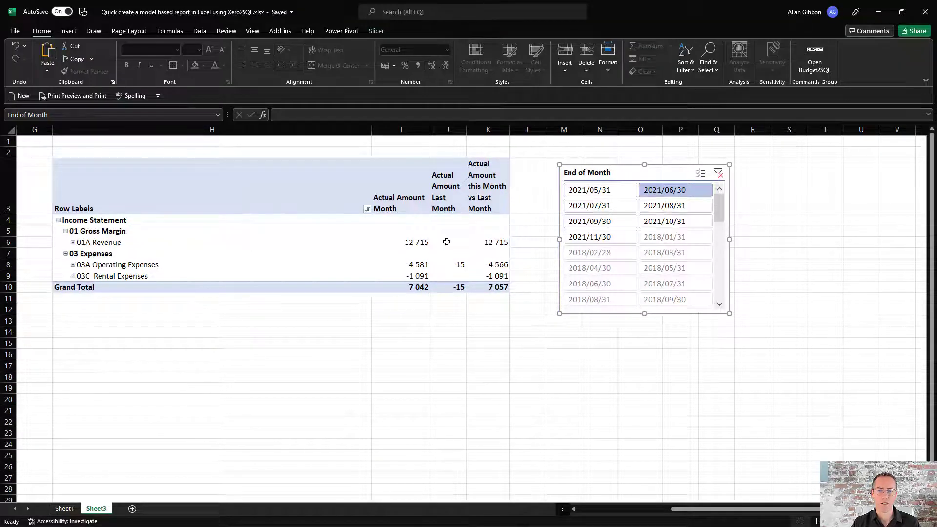
left_click(664, 205)
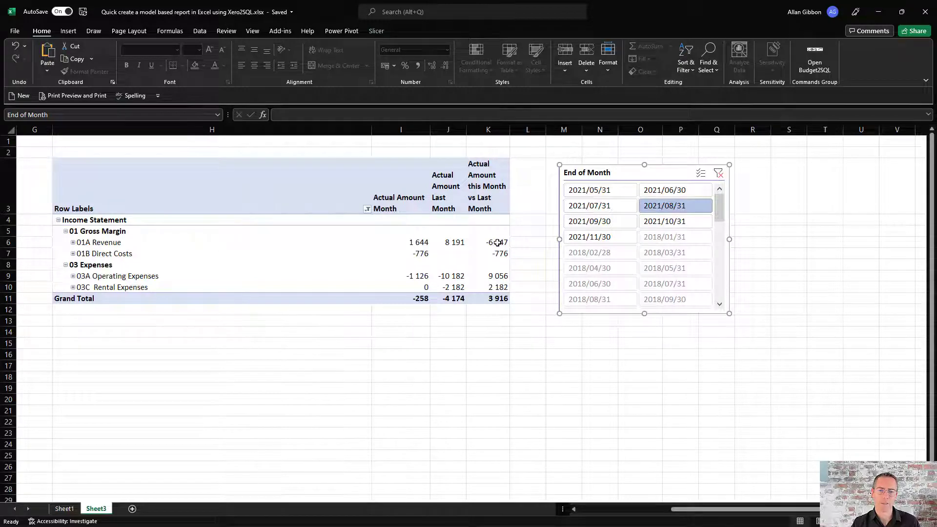
left_click(497, 242)
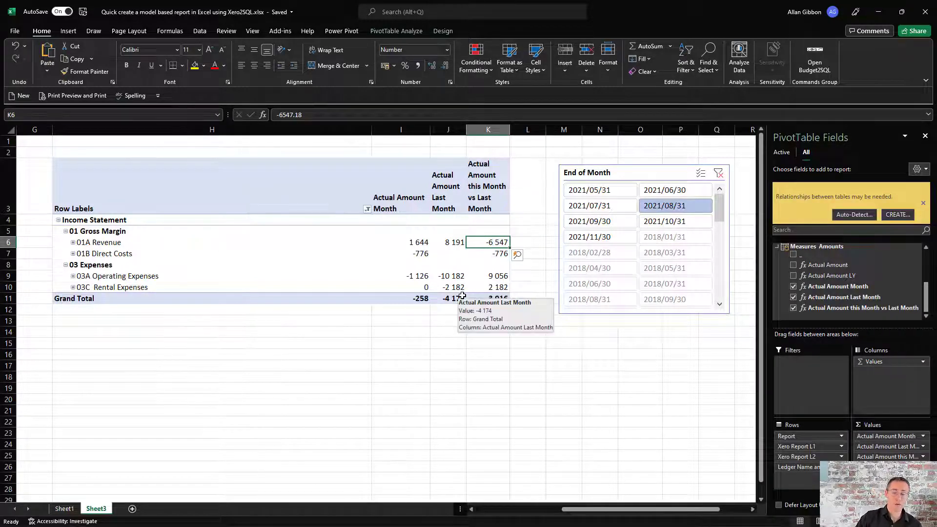